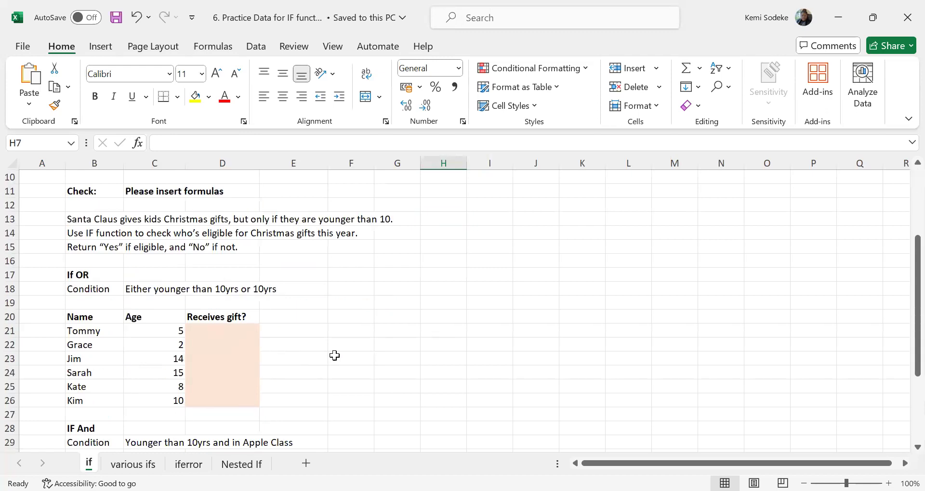
Look through the practice tables and questions on the if and various ifs sheets.
scroll(336, 337, "down", 9)
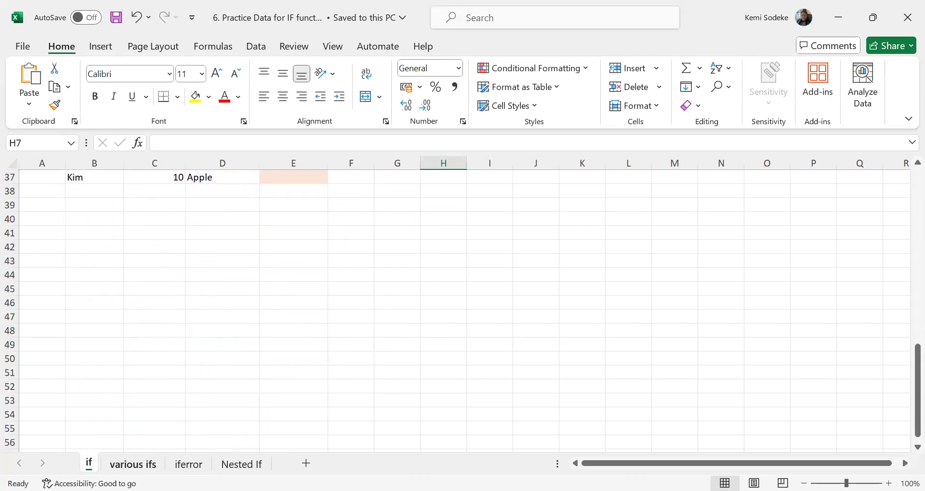
left_click(144, 465)
scroll(456, 375, "up", 2)
scroll(456, 375, "up", 13)
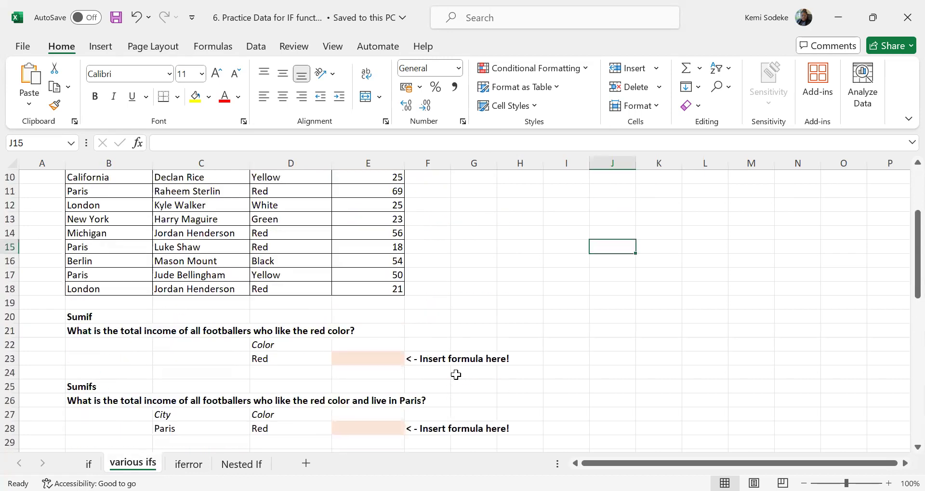
scroll(456, 375, "up", 3)
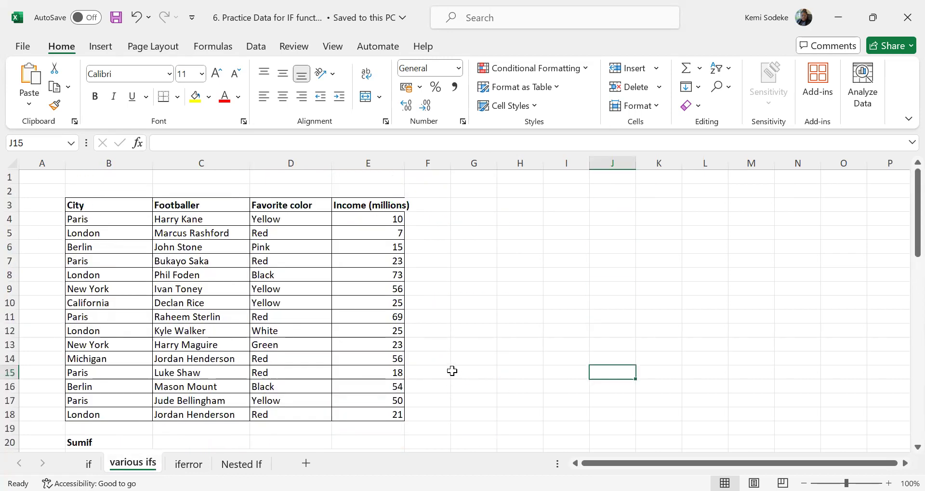
scroll(451, 368, "down", 2)
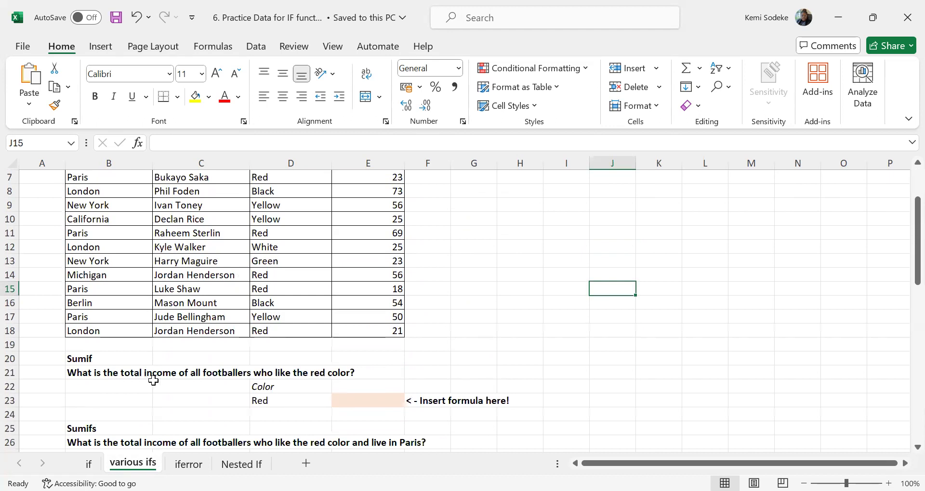
scroll(329, 389, "down", 1)
scroll(296, 382, "down", 4)
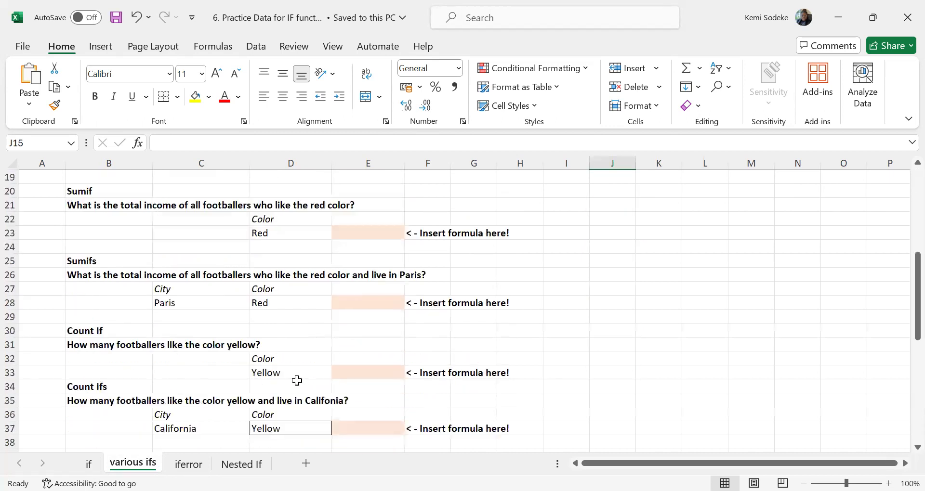
scroll(297, 381, "down", 1)
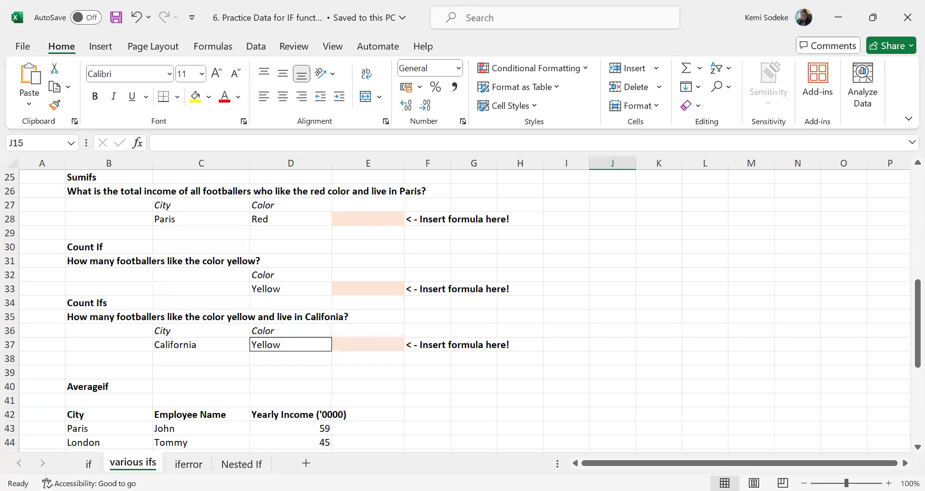
key("alt+Tab")
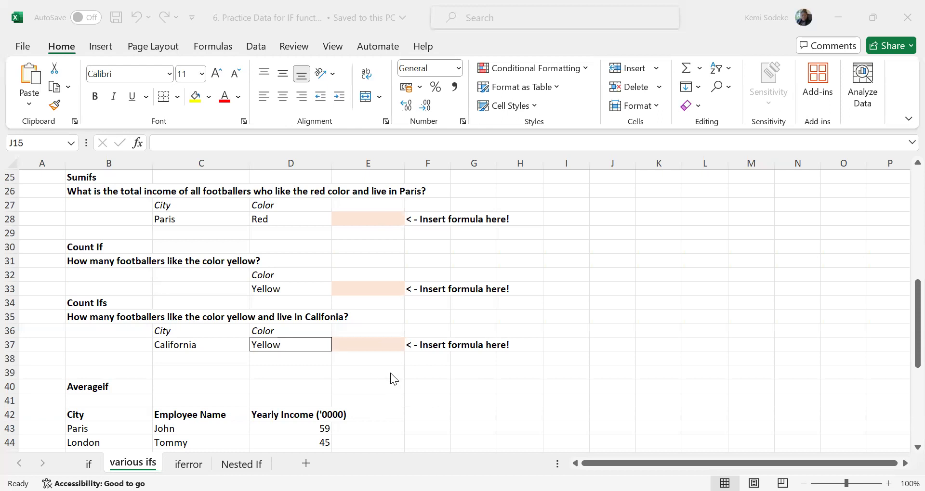
key("alt+Tab")
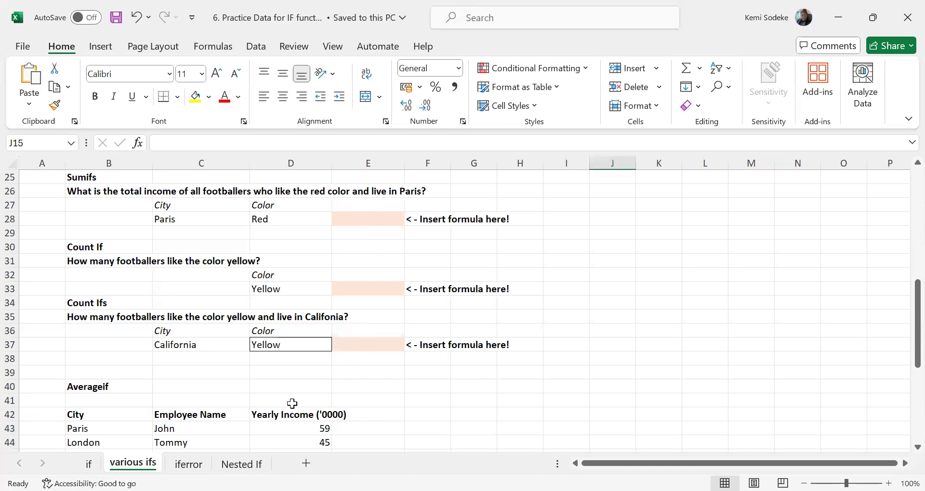
Open the iferror sheet and show its Output table from the first row.
left_click(189, 463)
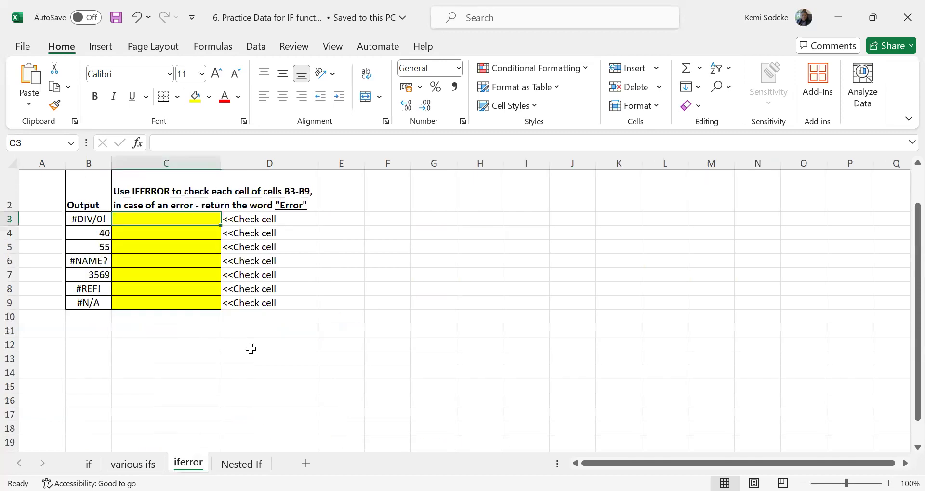
left_click(341, 357)
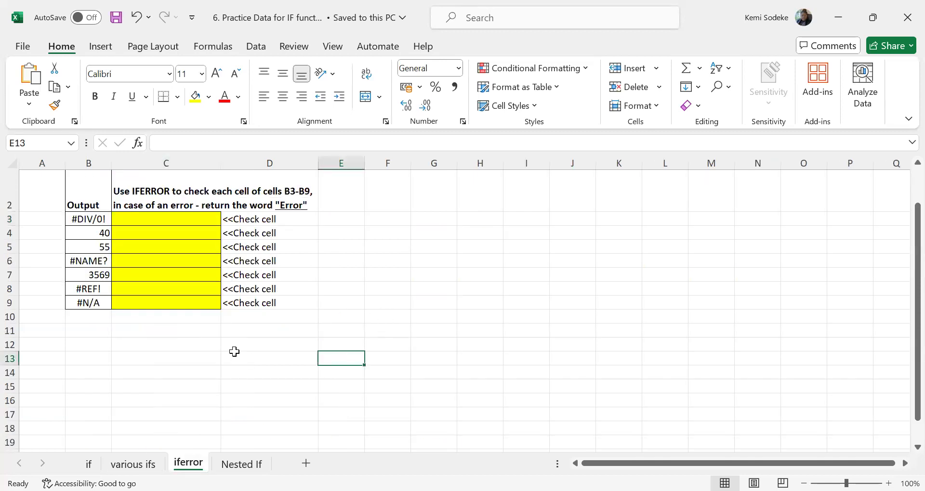
scroll(234, 352, "up", 1)
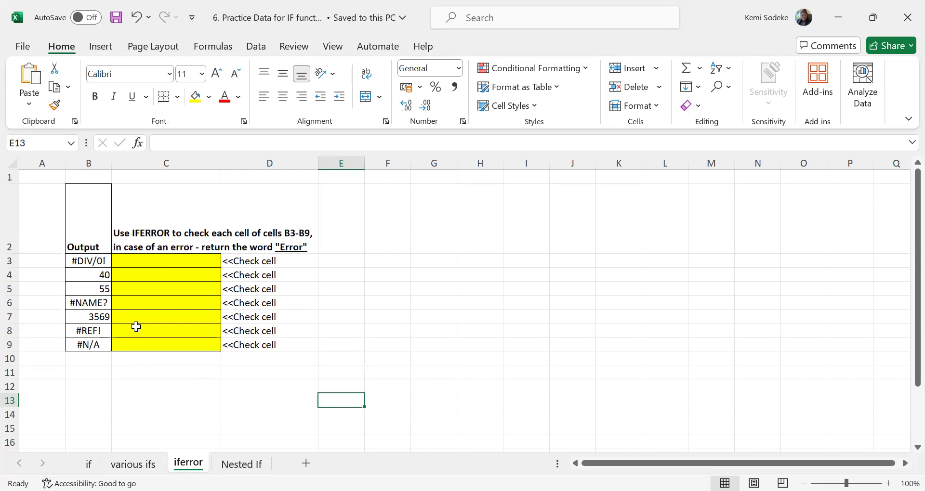
Try a SUM formula over B3:B9 in cell B12 of the iferror sheet and clear the cell again.
left_click(92, 384)
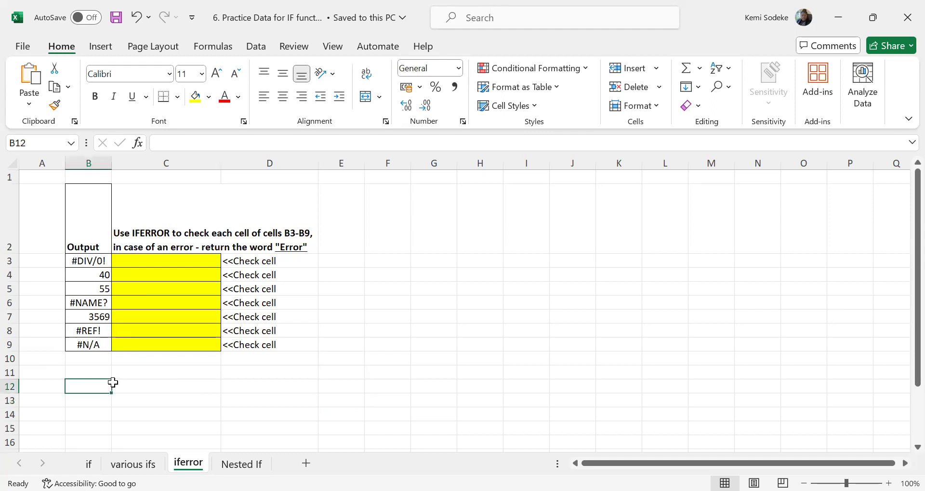
type("=")
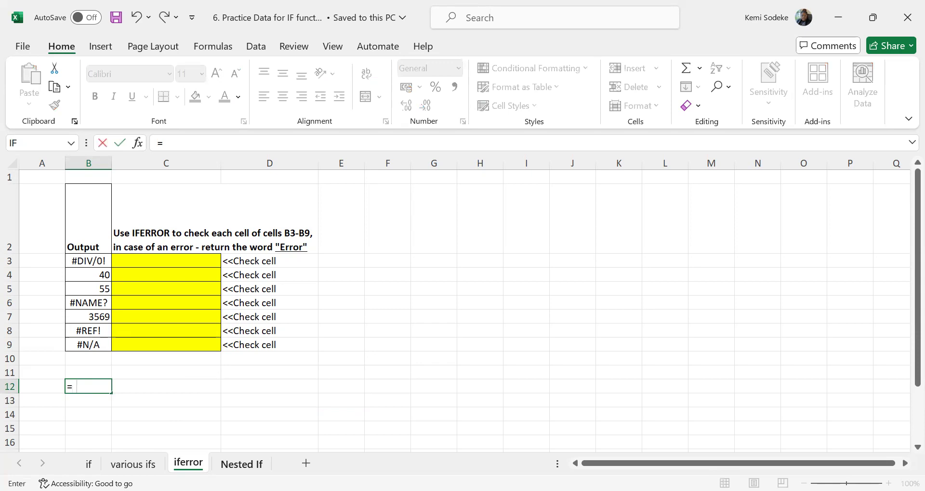
type("sum(")
left_click(93, 261)
left_click(97, 344, "shift")
key("Return")
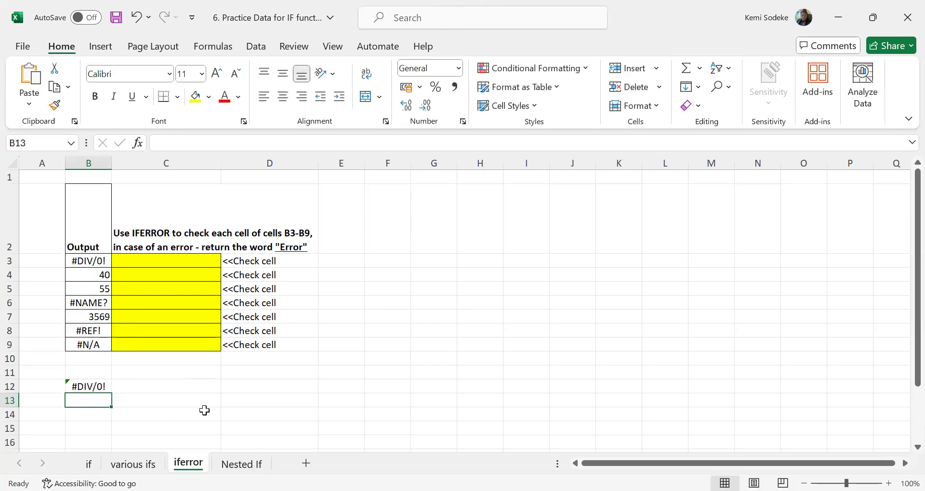
key("Up")
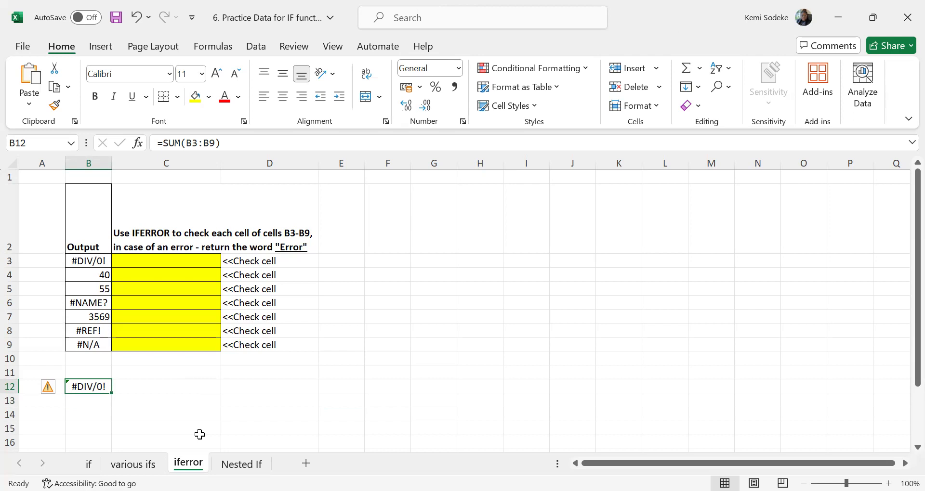
key("Delete")
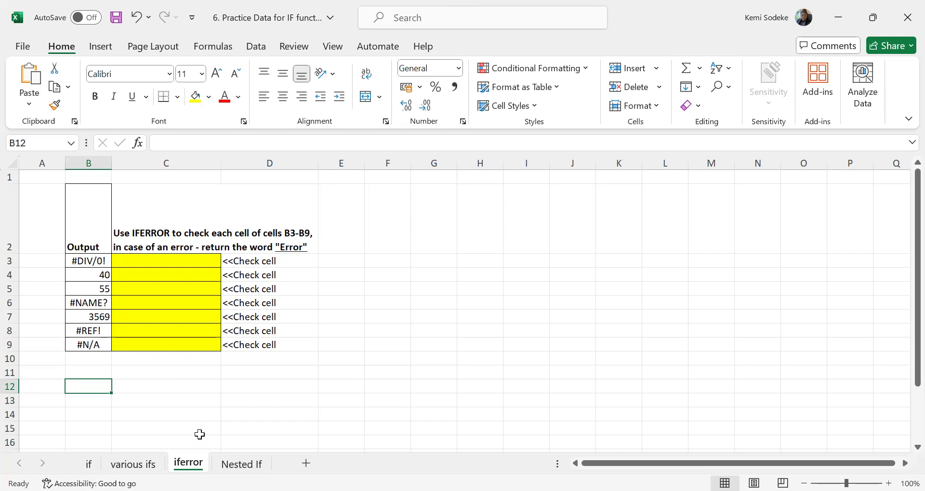
left_click(138, 381)
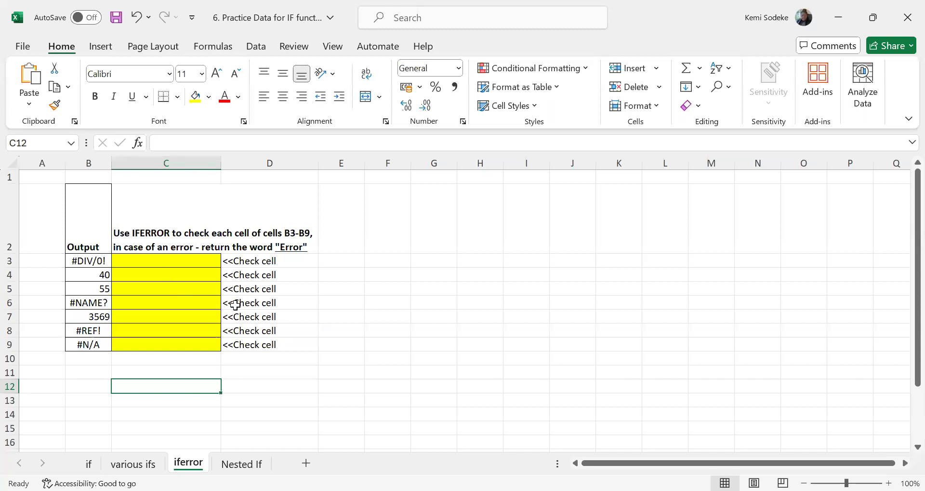
left_click(328, 342)
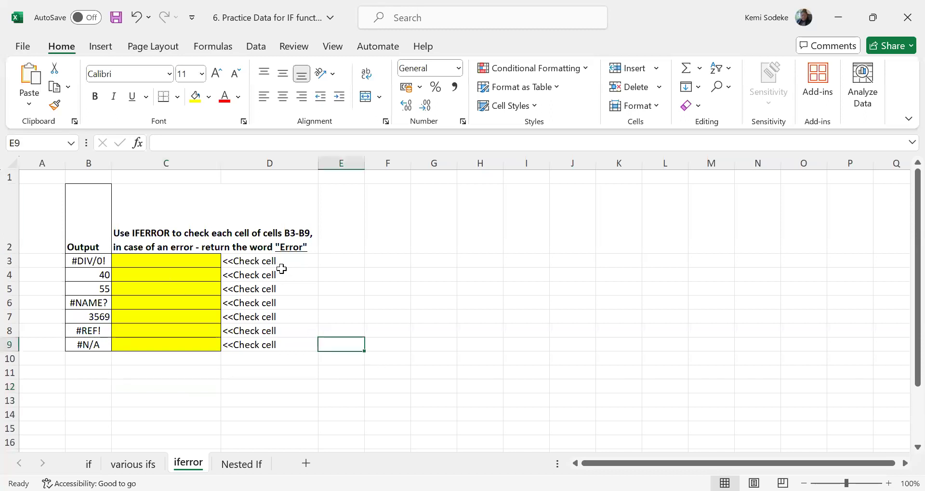
left_click(91, 260)
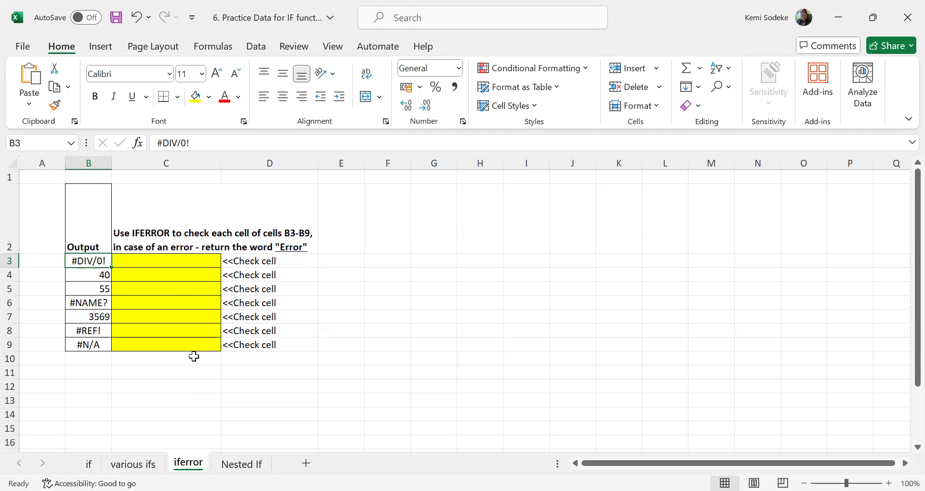
Enter the formula =IFERROR(B3,"error") in cell C3 to check the first output value.
left_click(131, 260)
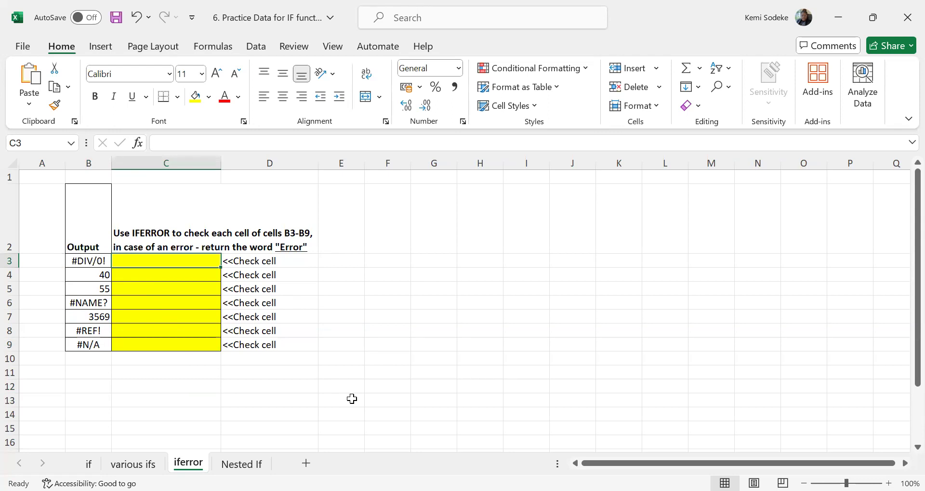
type("=")
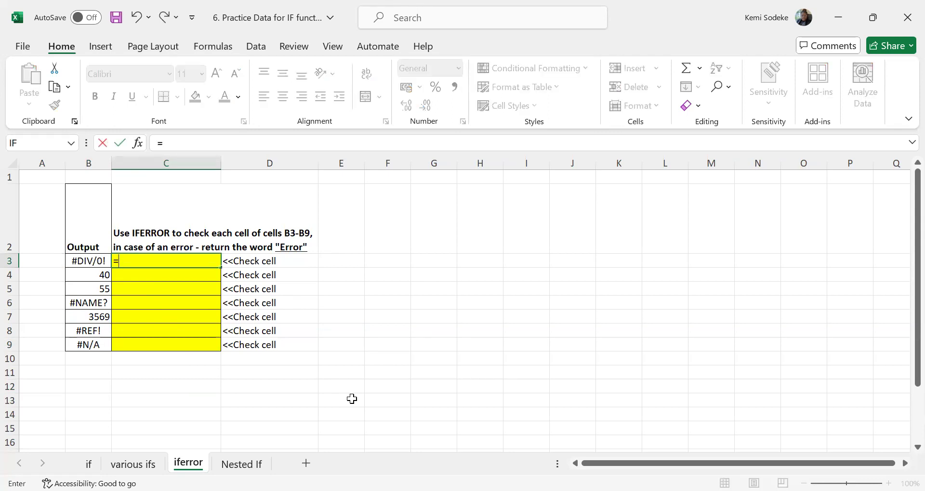
type("iferror")
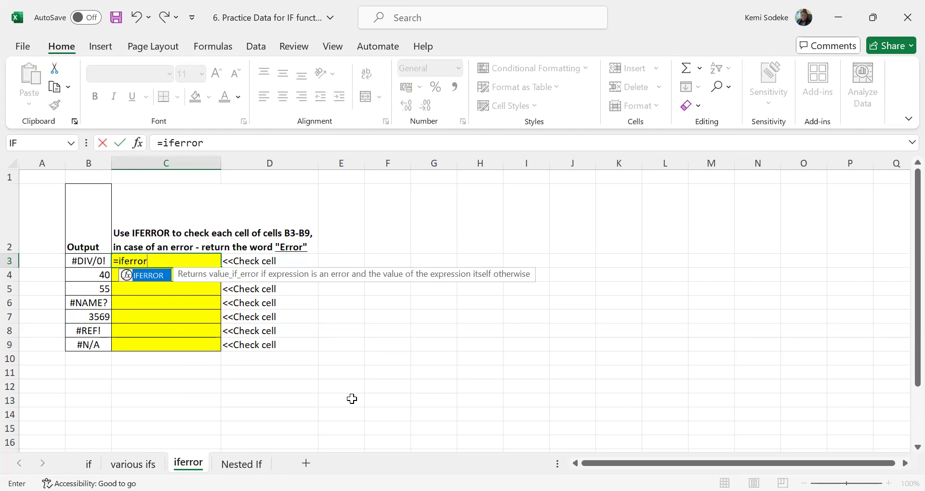
type("(")
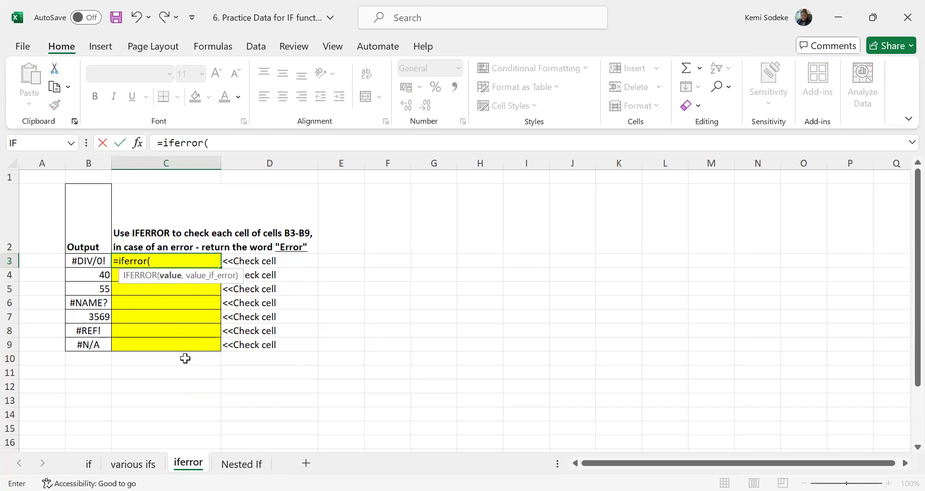
left_click(80, 261)
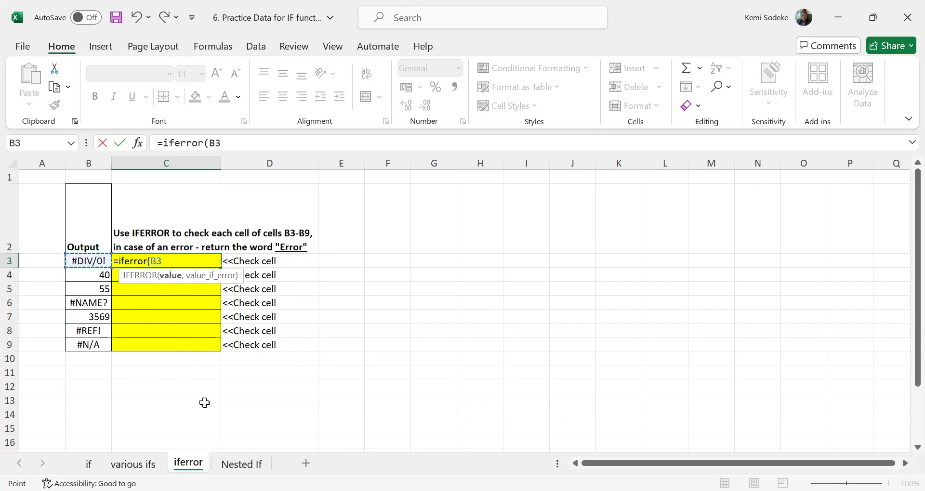
type(",")
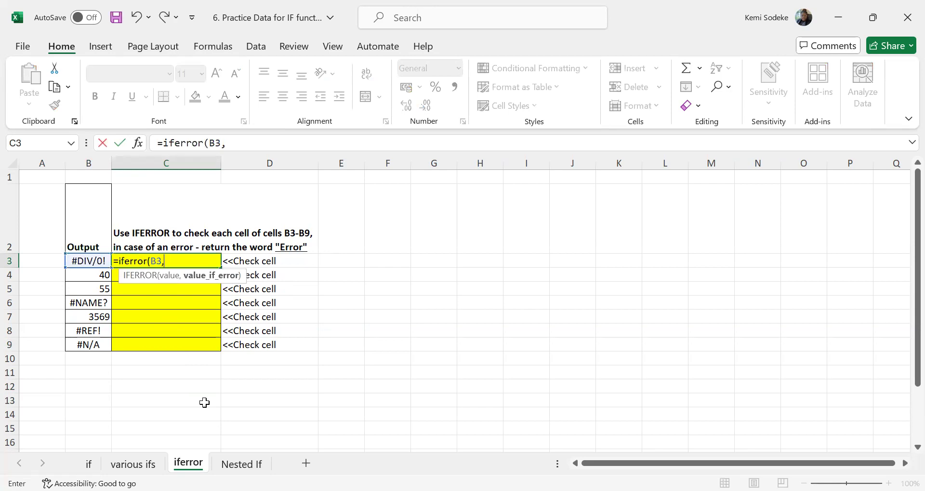
type("\"error\")")
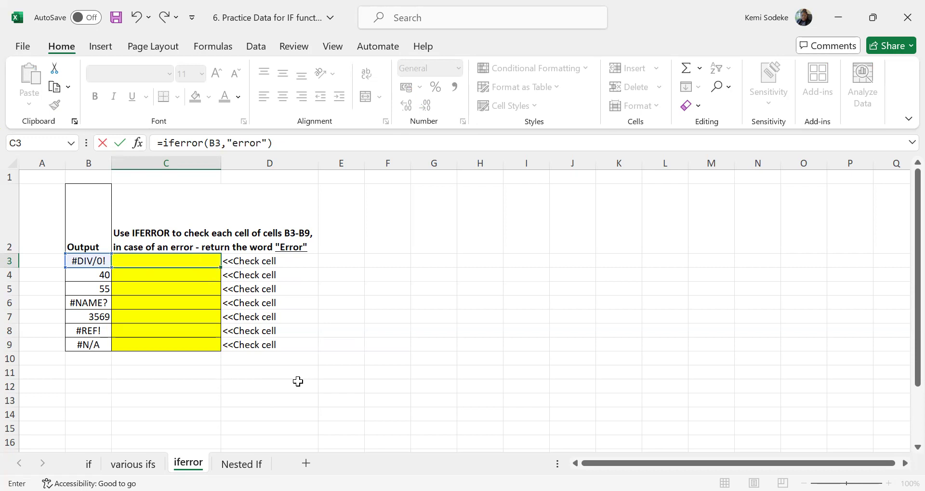
key("Return")
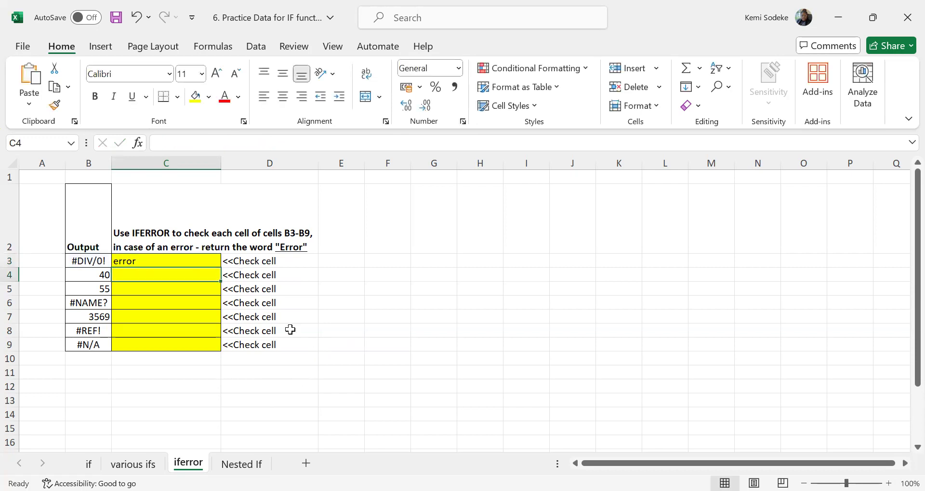
Copy the IFERROR formula from C3 down through C9 so every output value is checked.
left_click(149, 264)
left_click(100, 256)
left_click(138, 259)
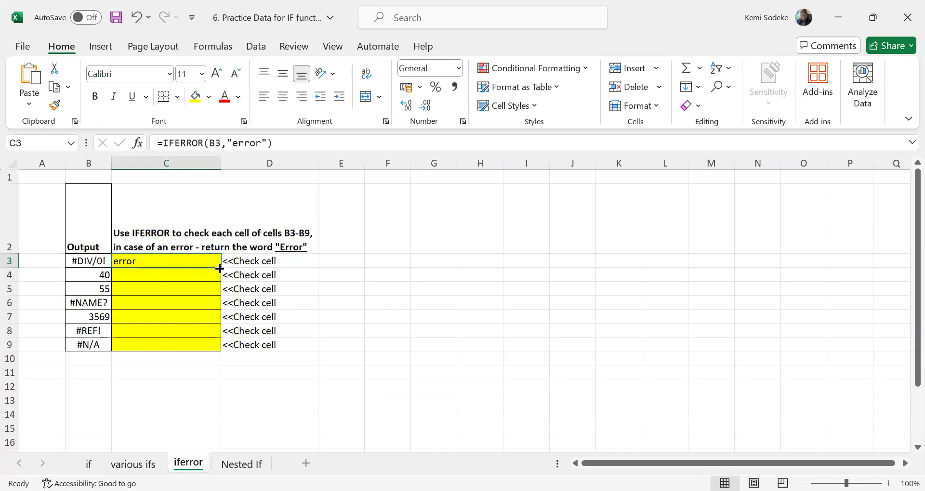
left_click_drag(217, 266, 185, 303)
left_click(173, 273)
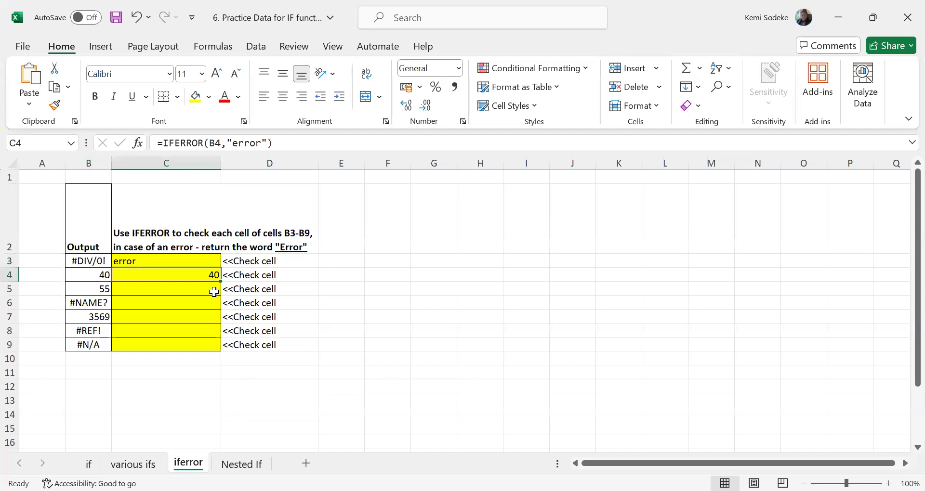
left_click_drag(219, 283, 221, 287)
left_click_drag(207, 341, 207, 346)
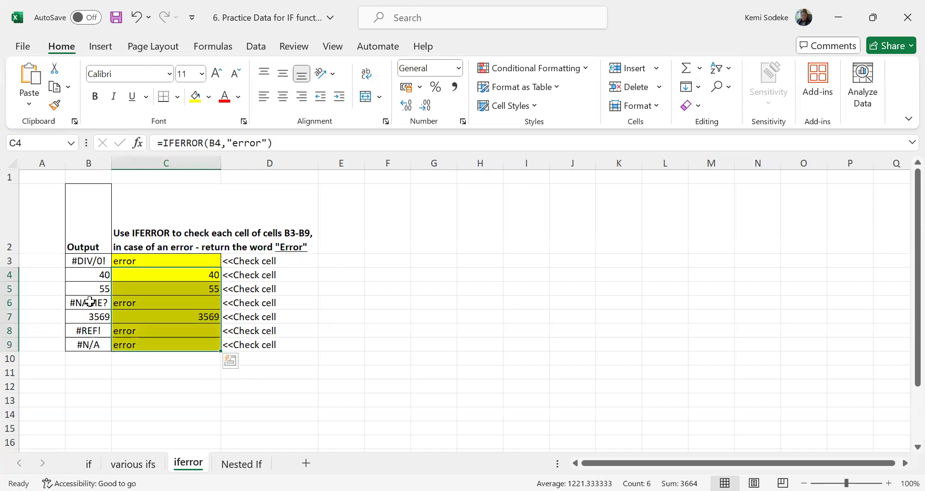
Compare the error values in column B with the matching IFERROR results in column C.
left_click(92, 331)
left_click(91, 343)
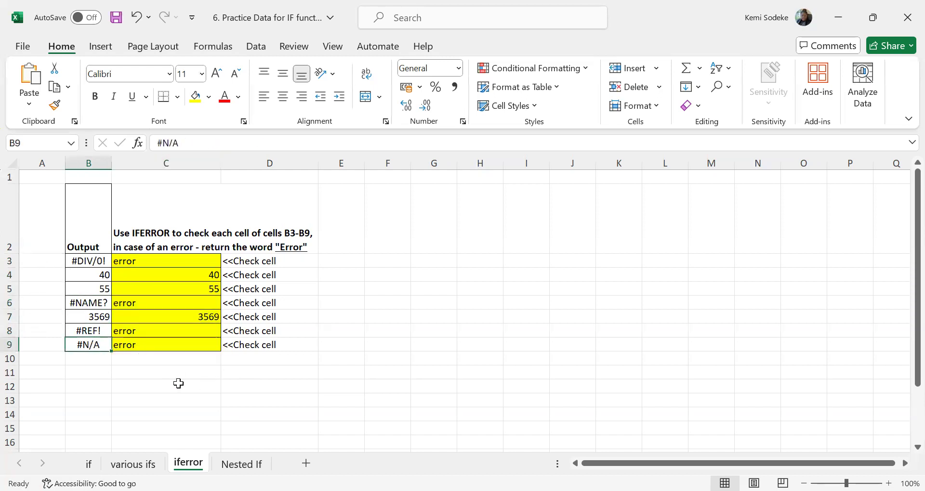
left_click(154, 306)
left_click(144, 330)
left_click(135, 344)
left_click(89, 302)
left_click(89, 260)
left_click(94, 331)
left_click(95, 346)
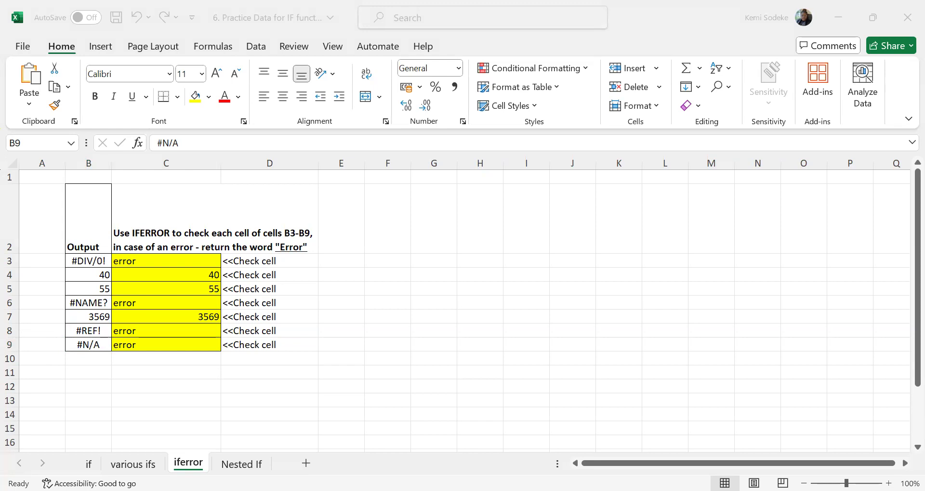
Switch to the VLOOKUP practice workbook and bring the Pay Report on Sheet1 into view.
left_click(412, 328)
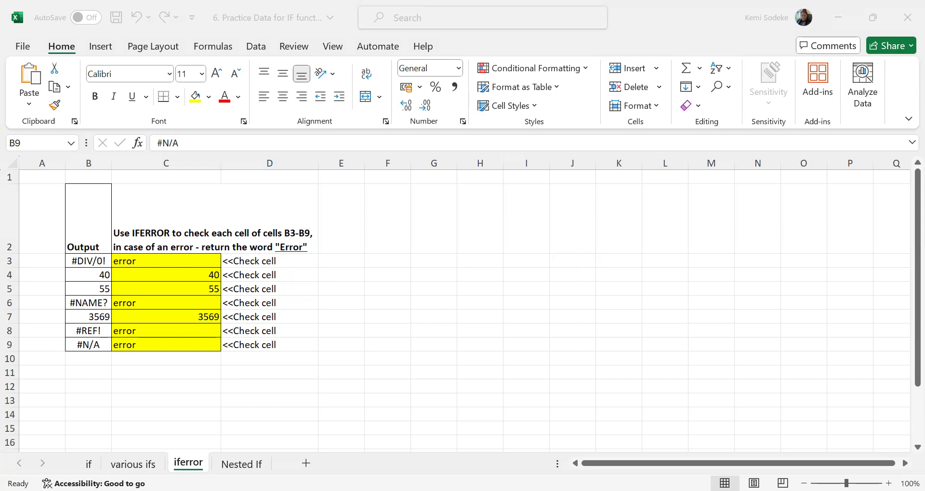
key("alt+Tab")
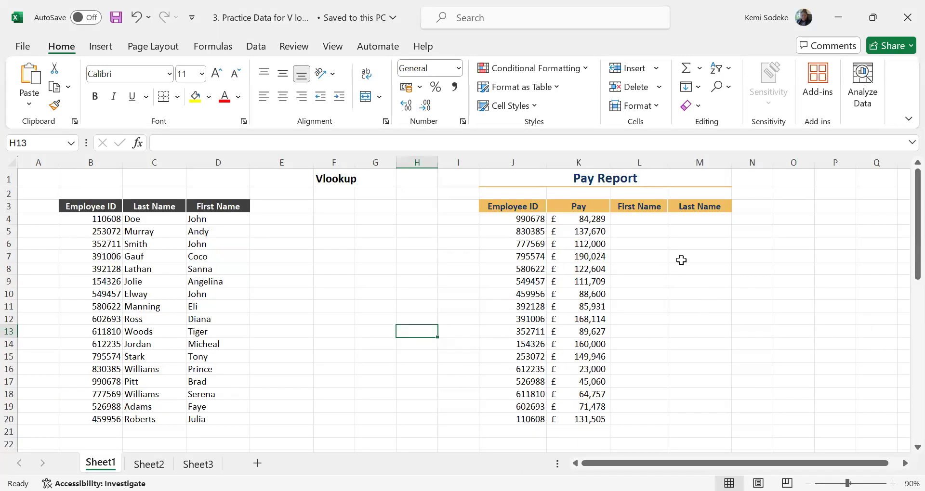
left_click(905, 464)
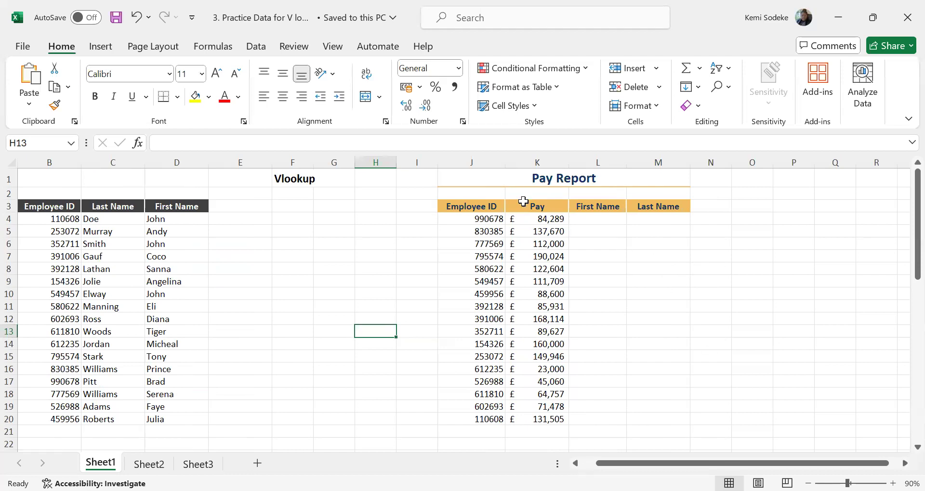
Enter the formula =VLOOKUP(J4,C3:D20,2,FALSE) in the first First Name cell, L4, of the Pay Report.
left_click(584, 221)
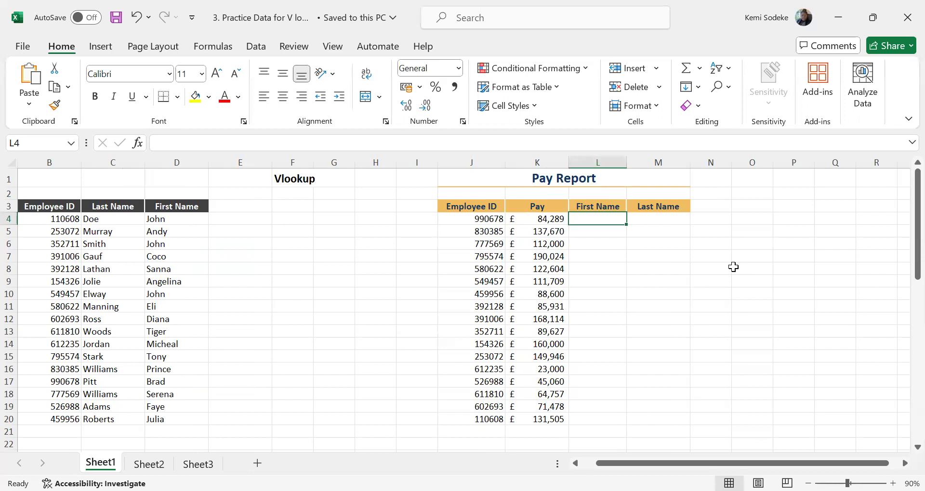
type("=vlookup(")
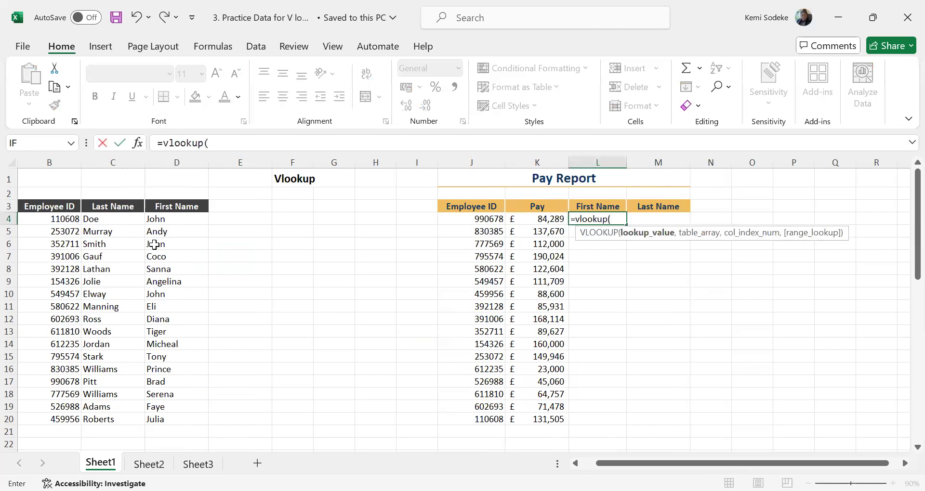
left_click_drag(167, 403, 171, 416)
type(",")
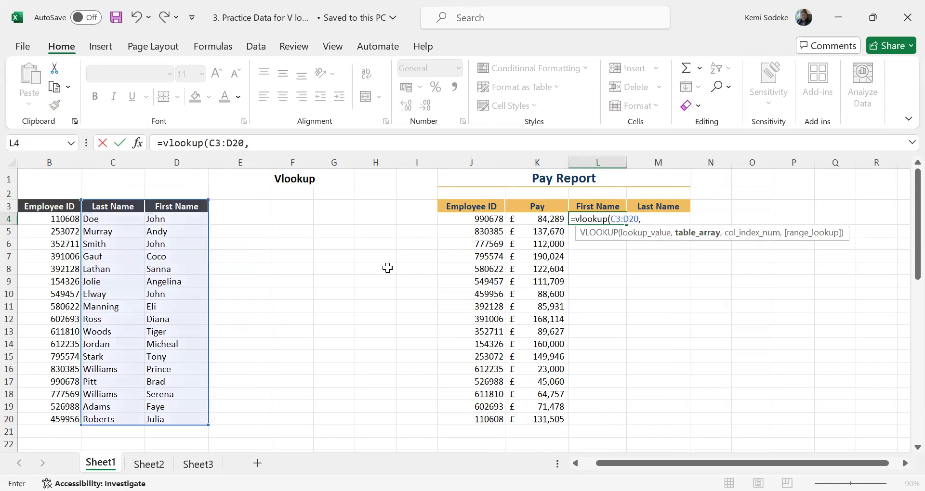
left_click(212, 143)
left_click(481, 216)
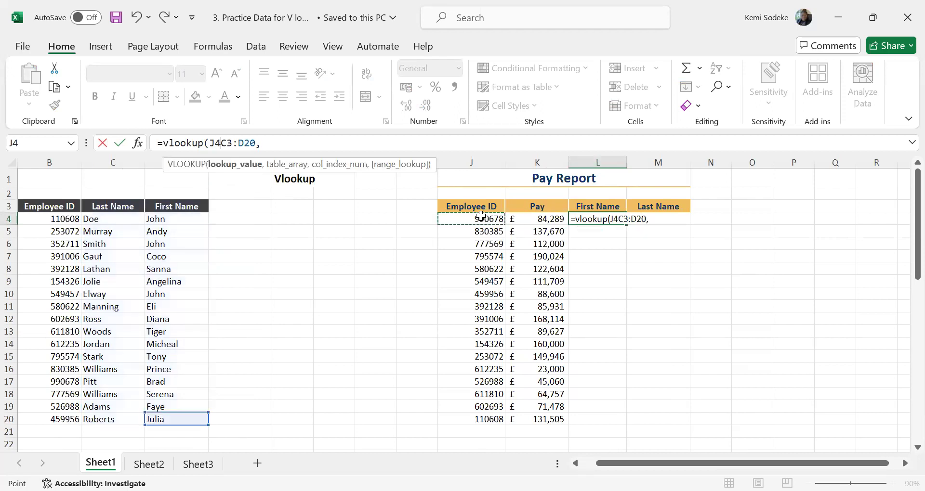
type(",")
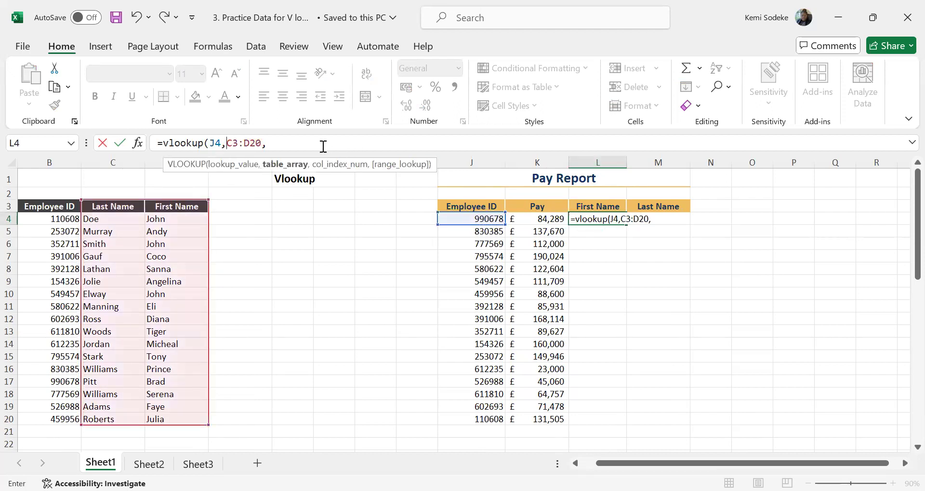
type("2")
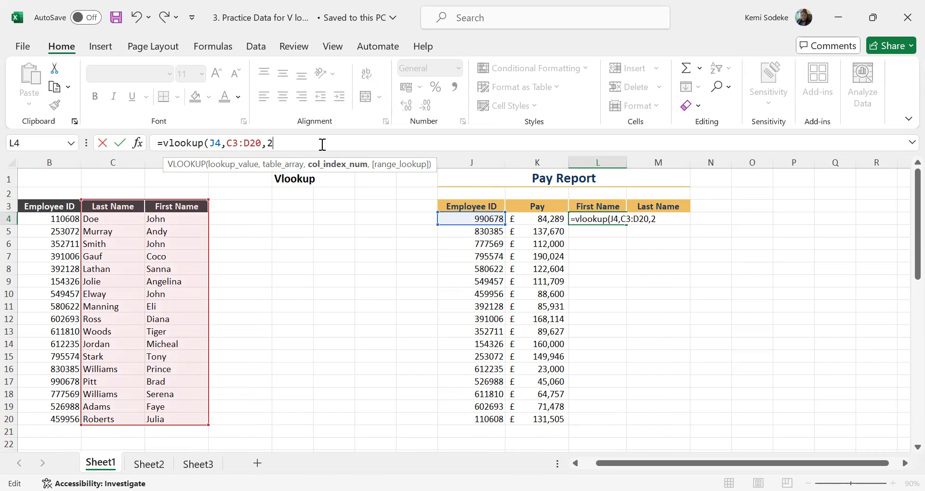
type(",false")
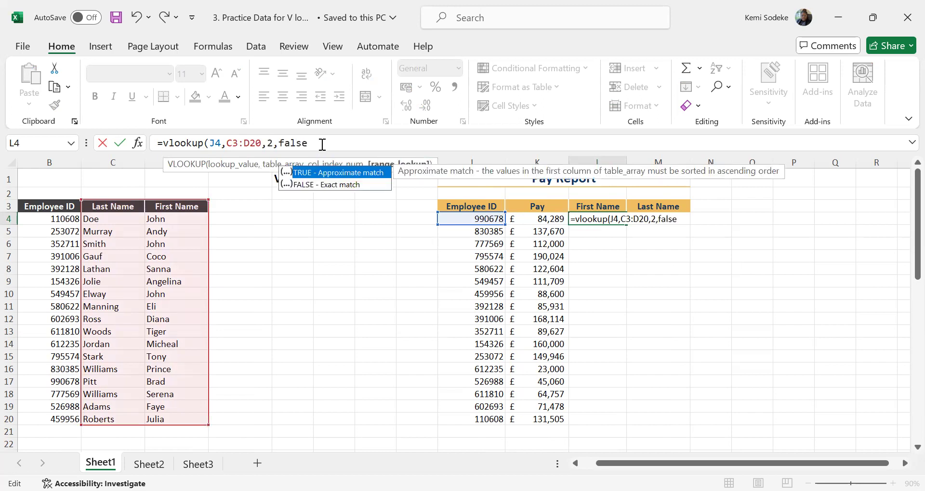
key("Return")
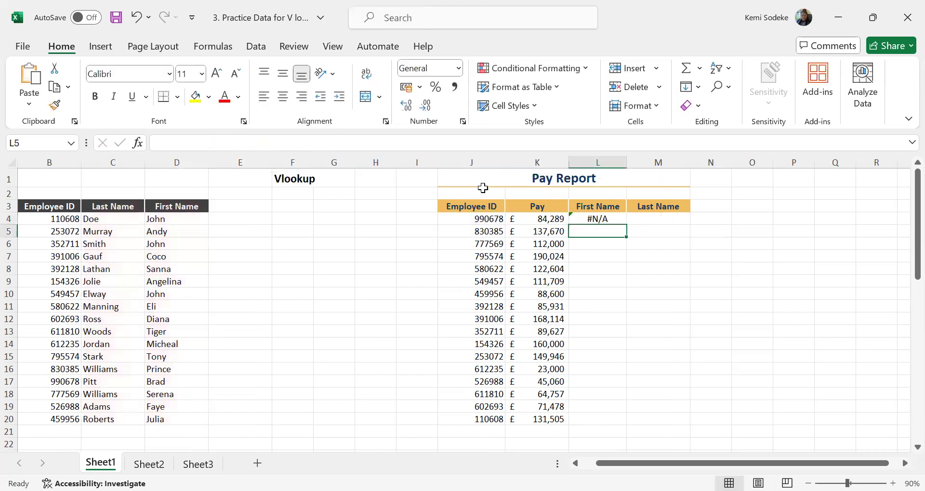
Overwrite the employee ID in J7 of the Pay Report with a made-up six-digit ID missing from the employee table.
left_click(596, 220)
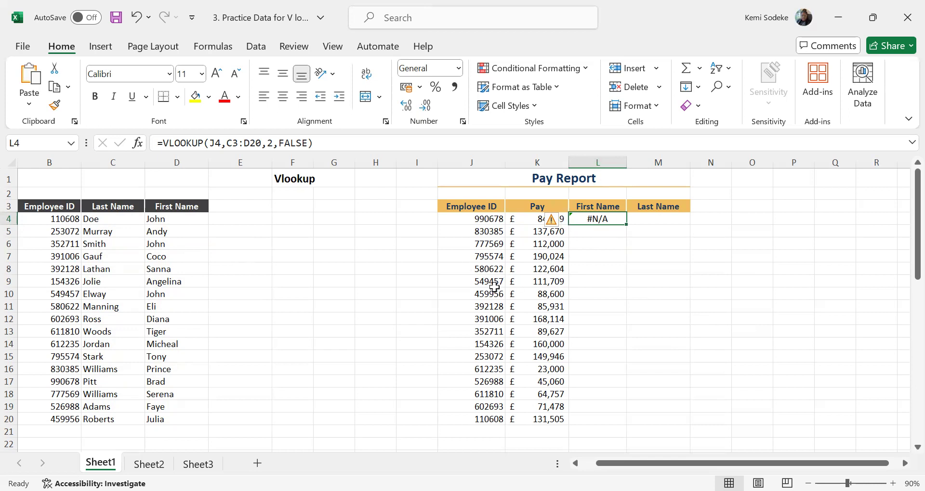
left_click(476, 259)
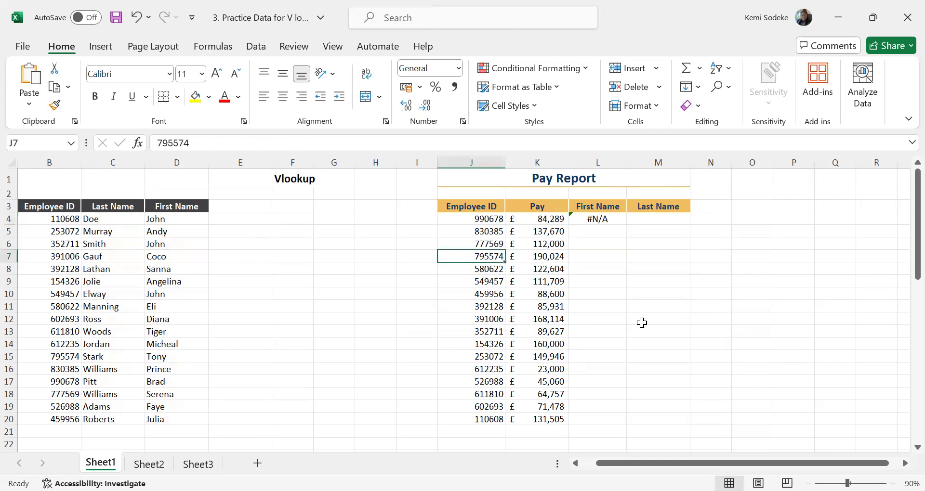
type("451563.")
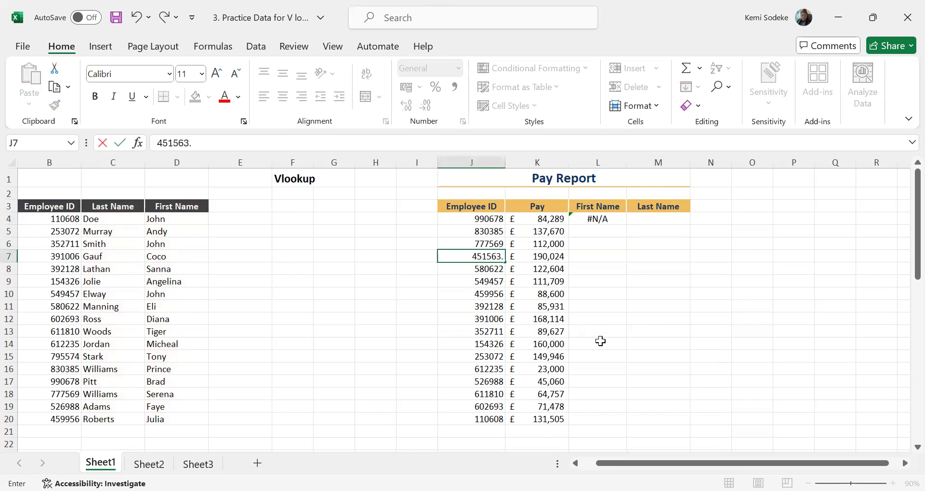
Extend the table range of the VLOOKUP in L4 to B3:D20 so it starts with the Employee ID column.
left_click(597, 220)
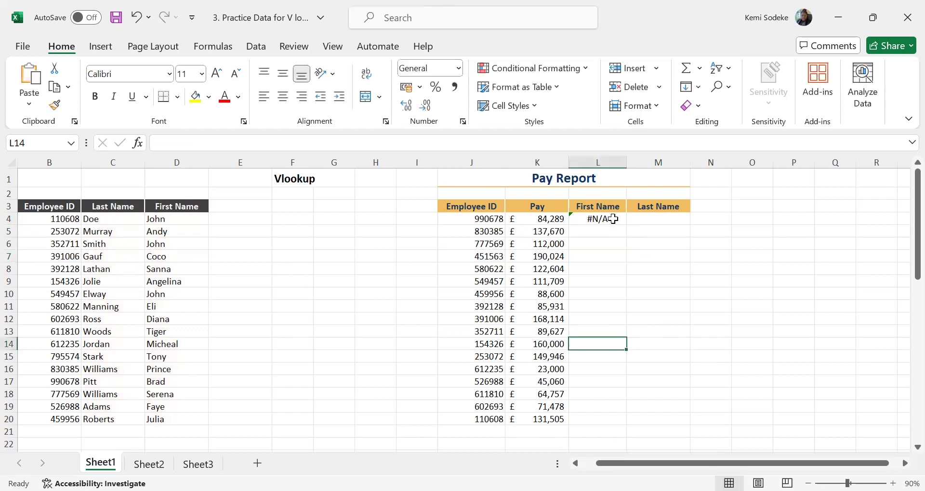
left_click(339, 143)
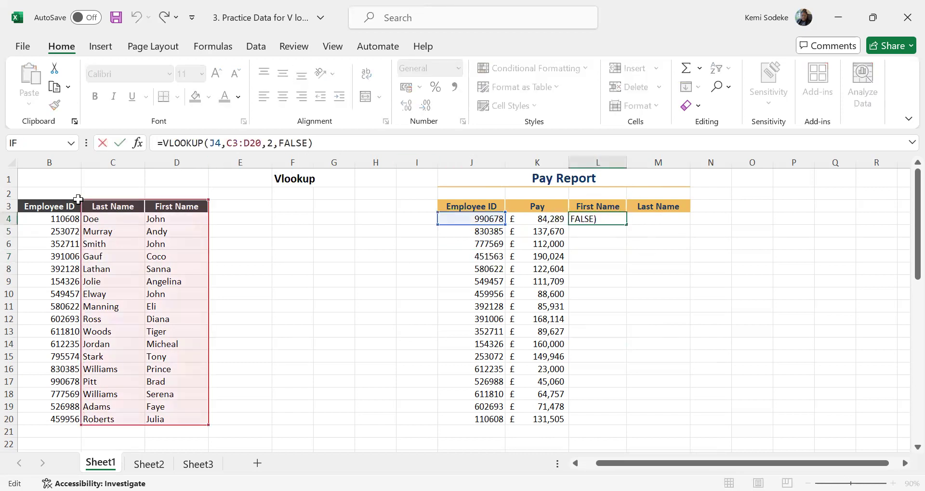
left_click_drag(80, 200, 39, 196)
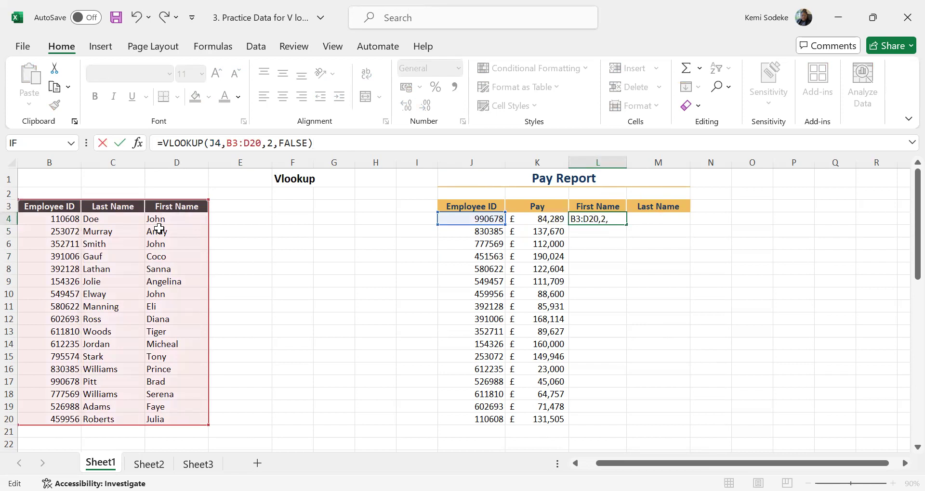
key("Return")
Set the column index of the VLOOKUP in L4 to 3 so it returns the first name.
left_click(602, 218)
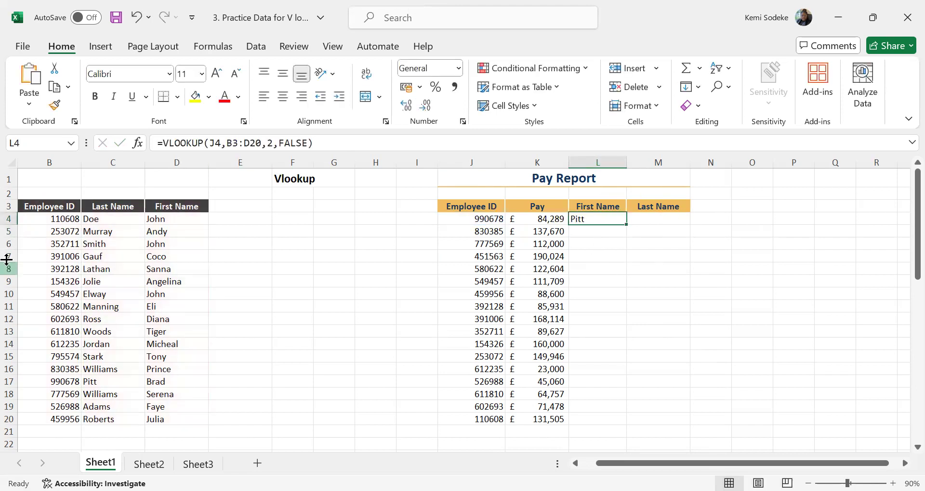
left_click(273, 140)
key("BackSpace")
type("3")
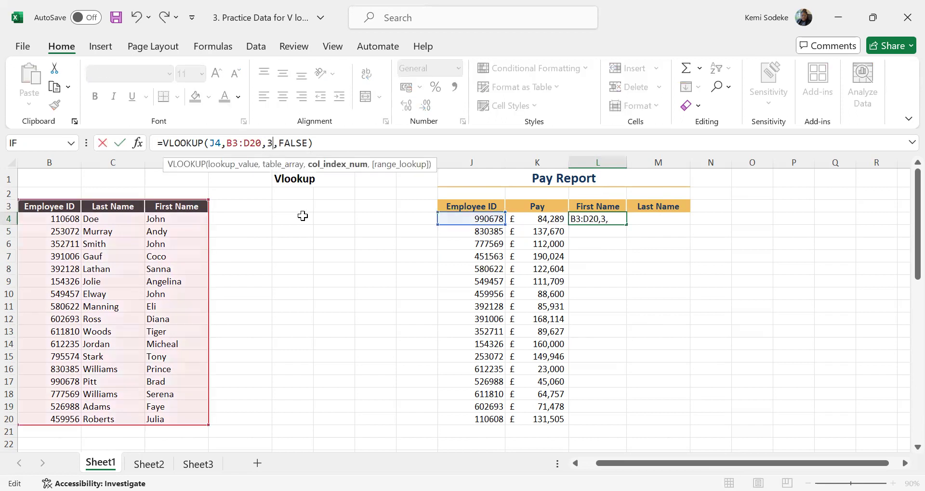
key("Return")
Lock the references in the L4 VLOOKUP, making the table range $B$3:$D$20 and the lookup value $J4.
left_click(601, 222)
left_click_drag(260, 142, 226, 138)
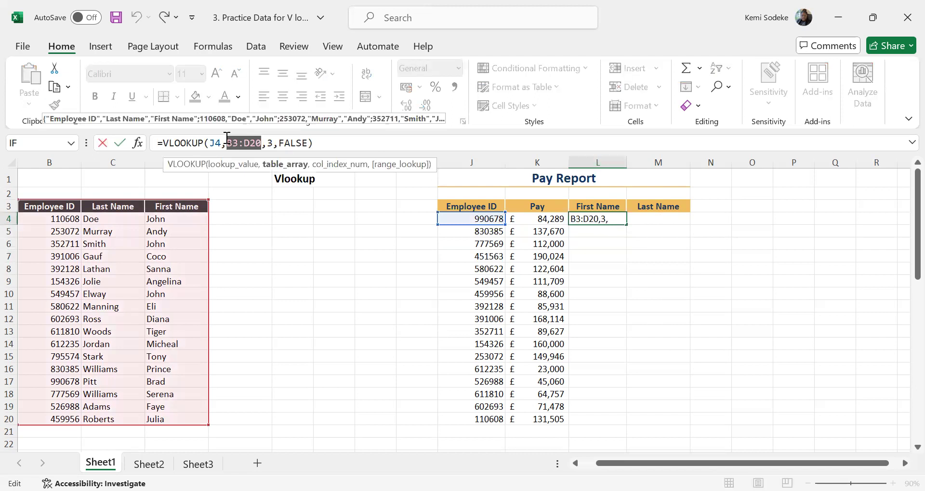
key("F4")
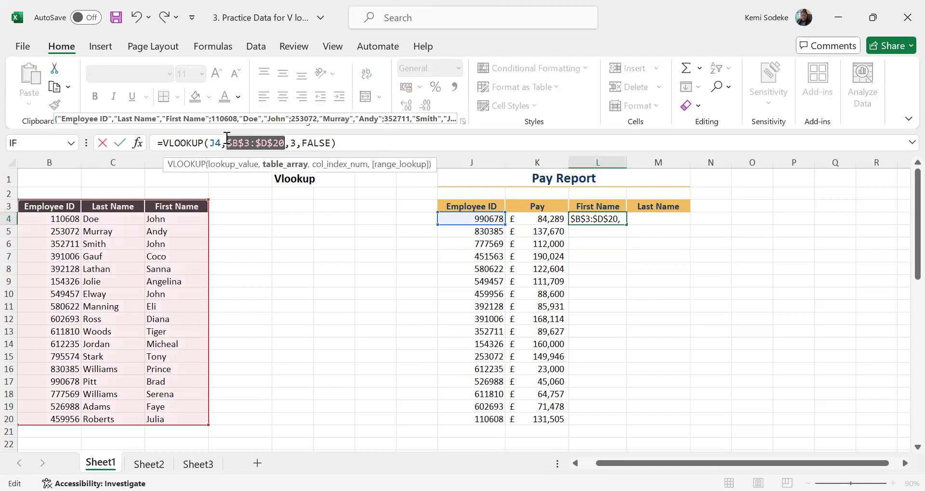
left_click(212, 143)
type("$")
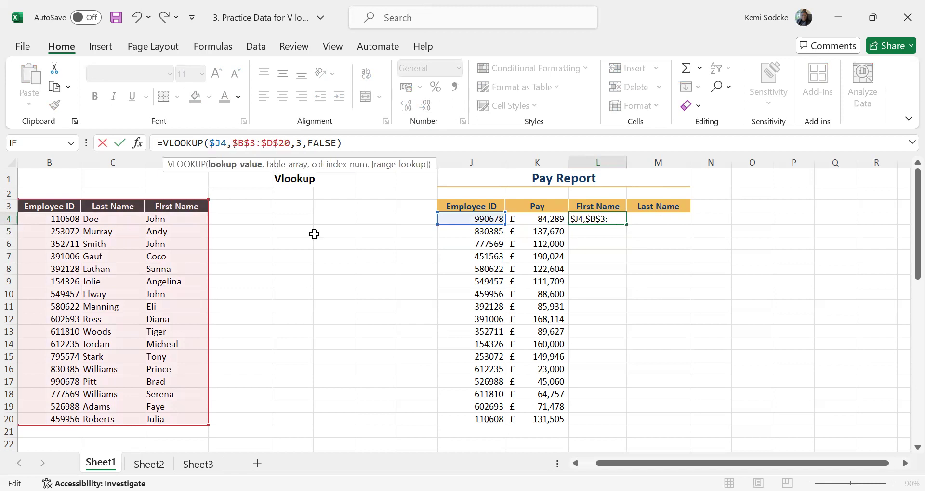
key("Return")
left_click(595, 221)
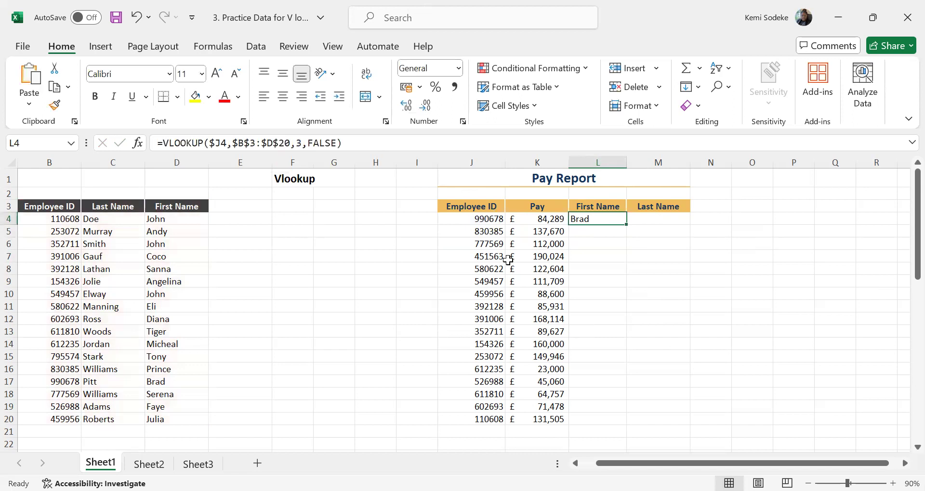
Highlight the altered employee ID in J7 with a yellow fill.
left_click(484, 258)
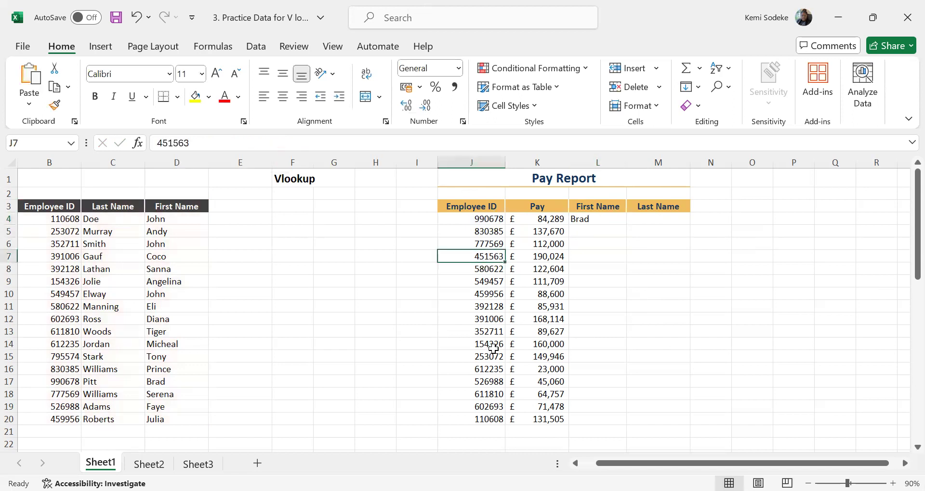
left_click(195, 96)
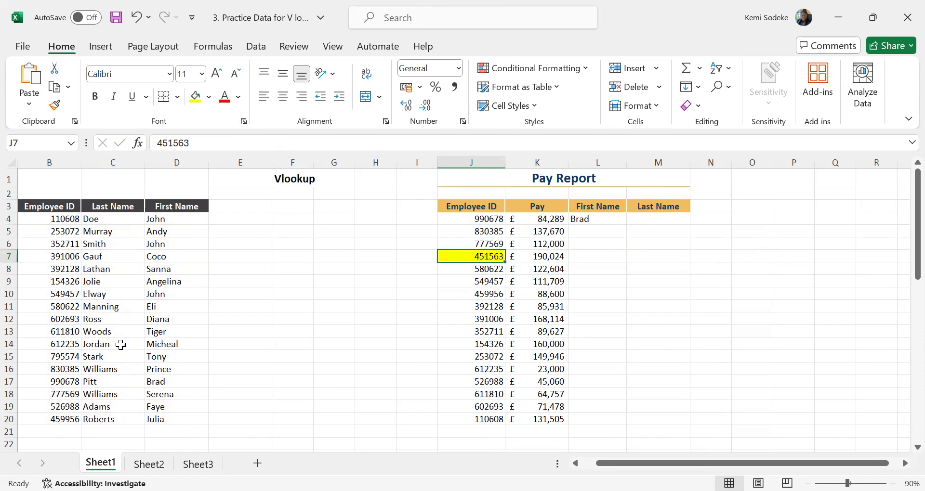
Replace the employee IDs in J11 and J12 with made-up IDs and fill both cells yellow.
left_click(484, 306)
type("123")
key("Return")
type("45")
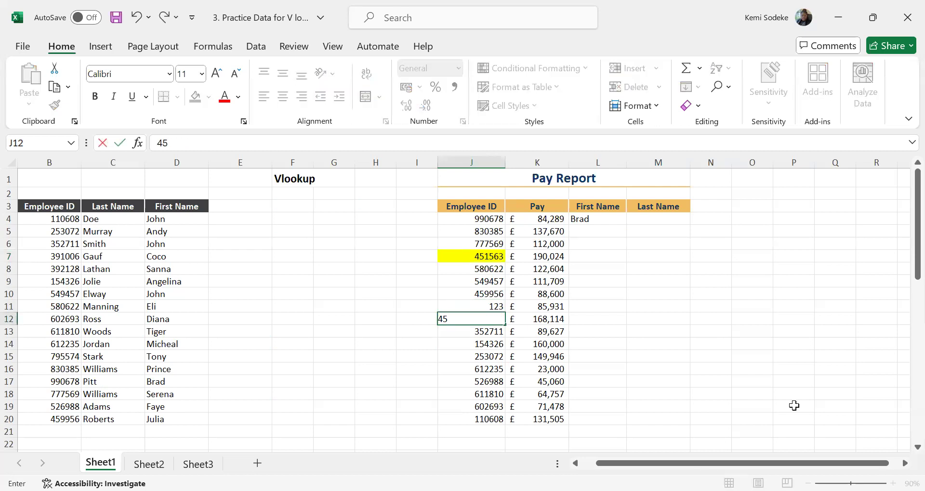
type("5896")
key("Return")
left_click(497, 308)
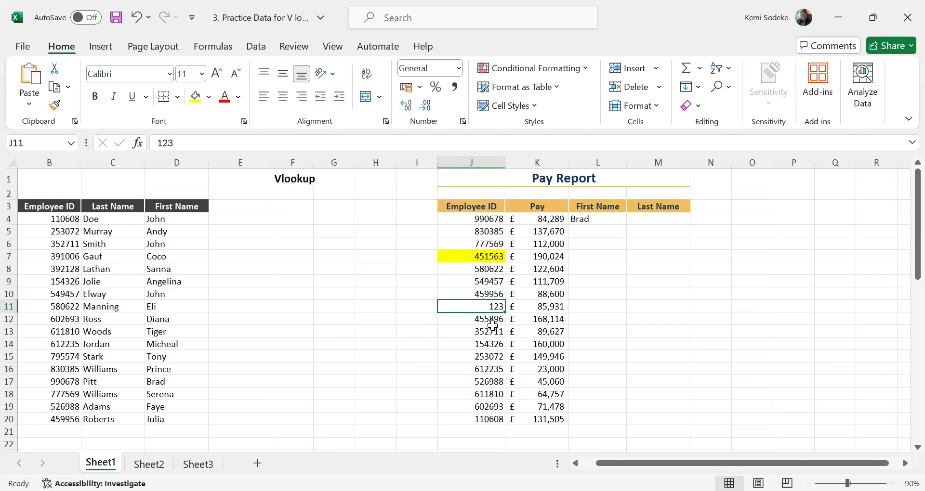
left_click_drag(484, 320, 482, 306)
left_click(195, 97)
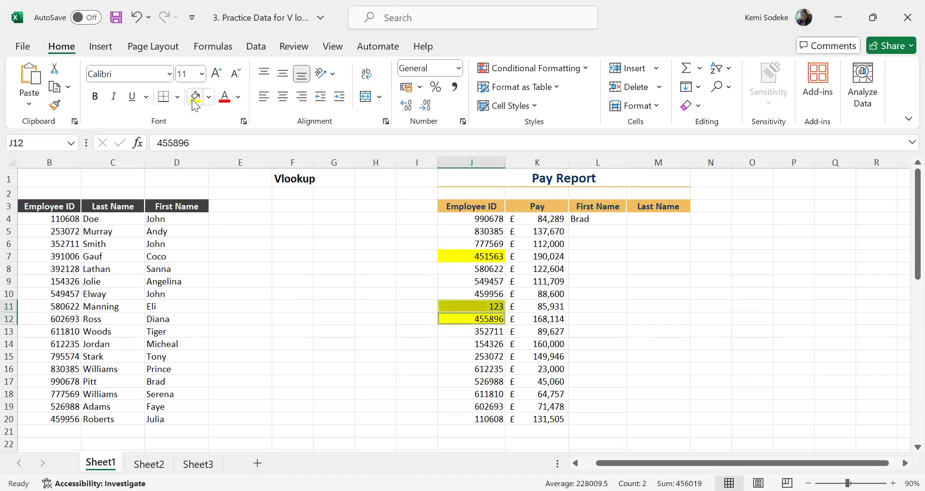
Copy the VLOOKUP formula from L4 down through L20 and check the First Name results beside the yellow IDs.
left_click(600, 220)
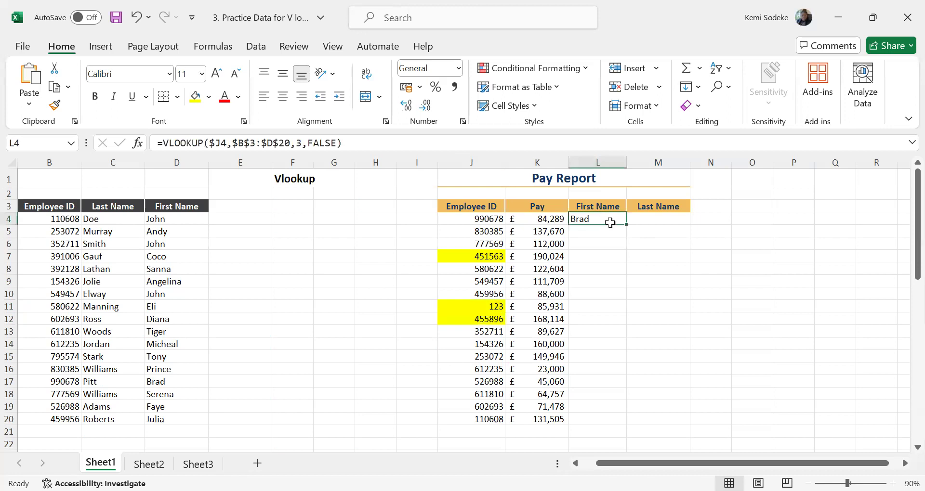
left_click_drag(626, 223, 620, 420)
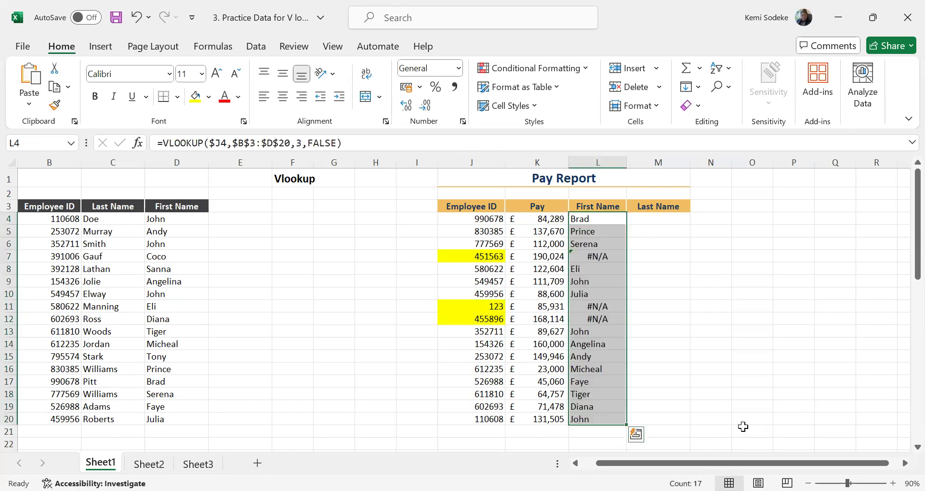
left_click(484, 258)
left_click(484, 319)
left_click(615, 306)
left_click(604, 319)
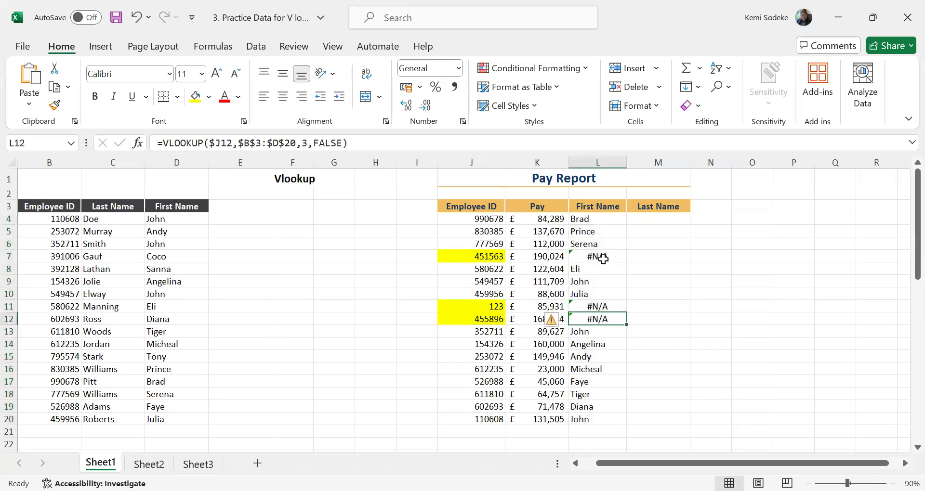
left_click(600, 258)
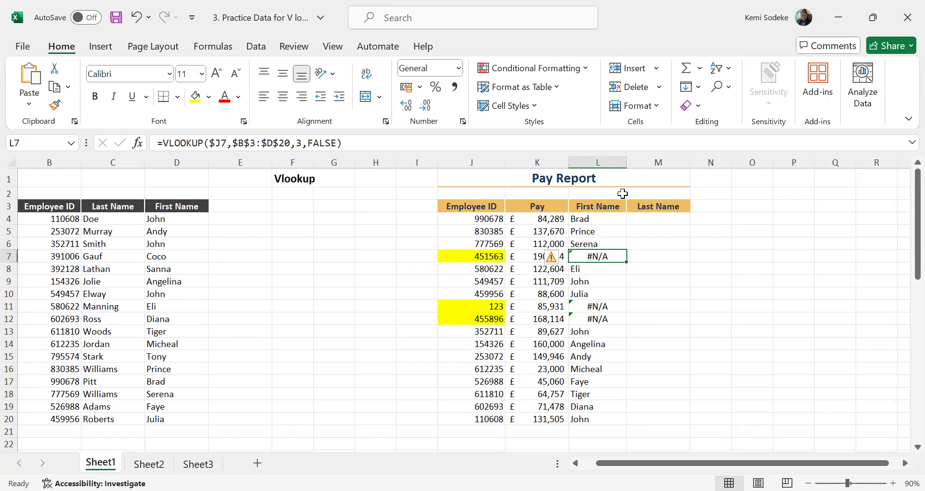
Wrap the L4 formula in IFERROR with an empty-text fallback: =IFERROR(VLOOKUP($J4,$B$3:$D$20,3,FALSE),"").
left_click(605, 218)
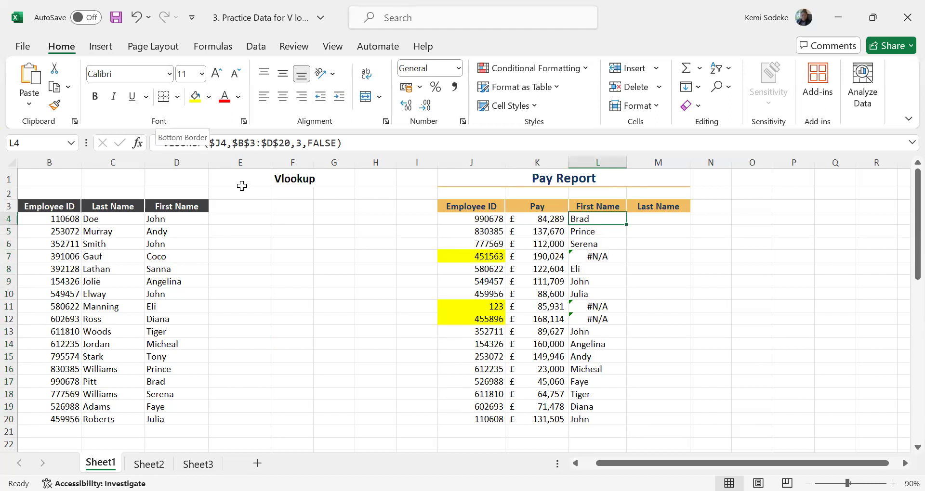
left_click(164, 144)
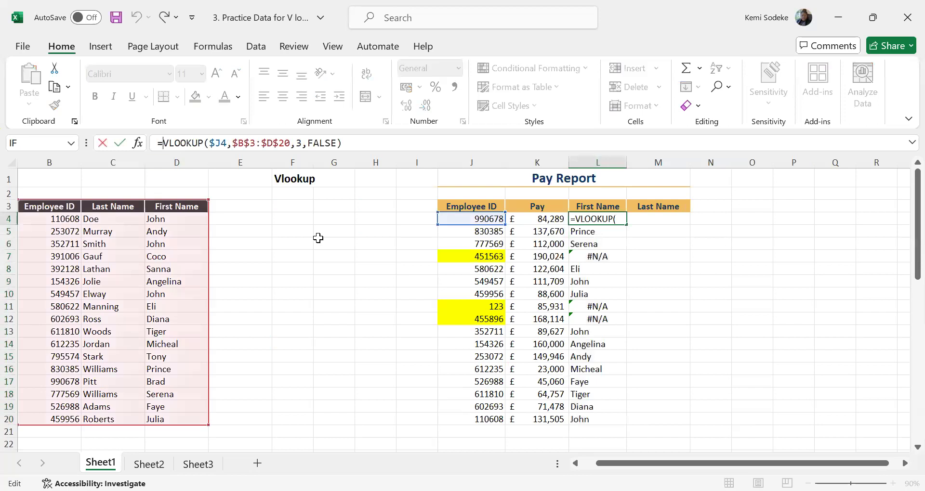
type("iferror")
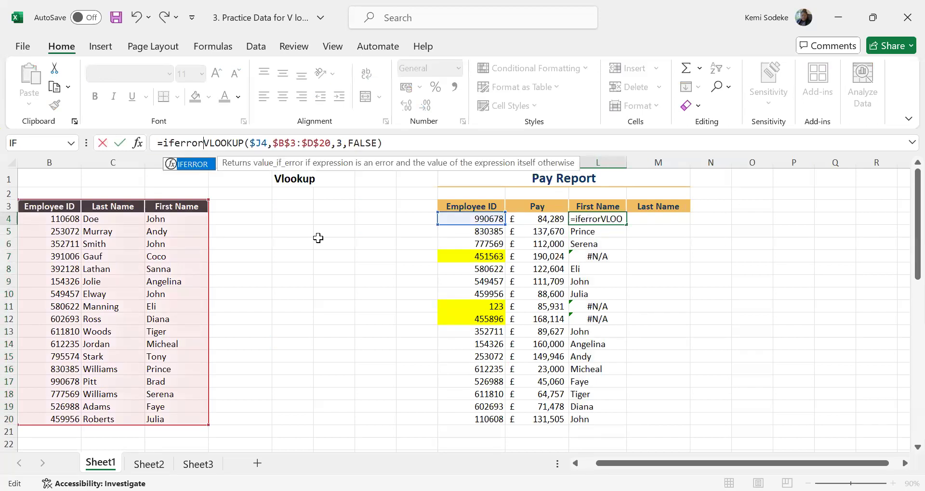
type("(")
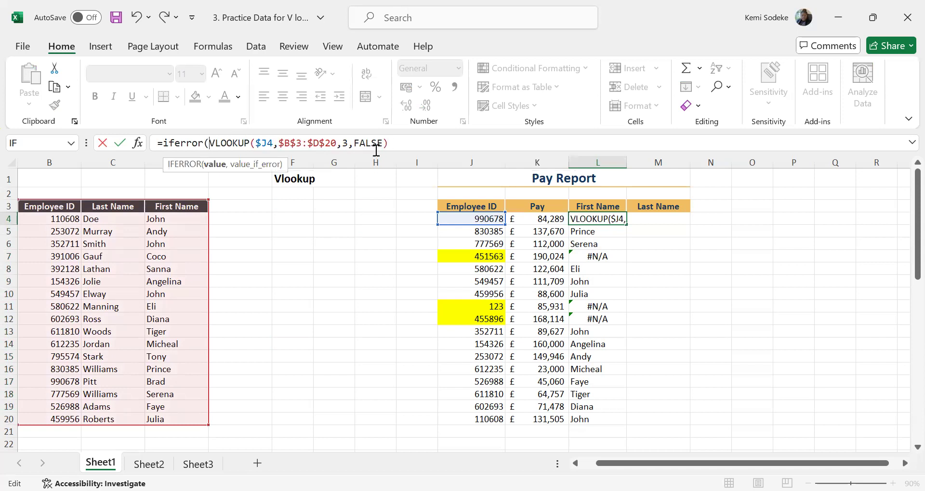
left_click(398, 143)
type(",\"\"")
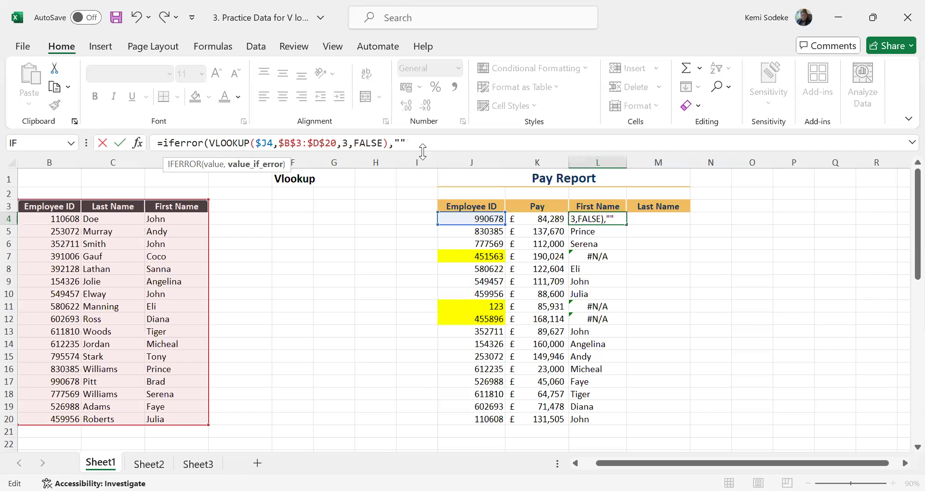
type(")")
key("Return")
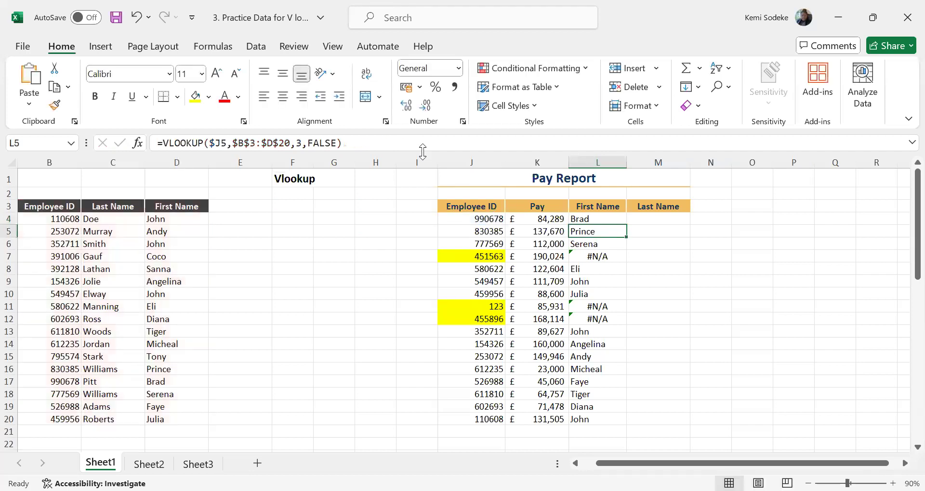
Copy the IFERROR formula from L4 down through L20 and check the First Name cells beside the yellow IDs.
left_click(601, 219)
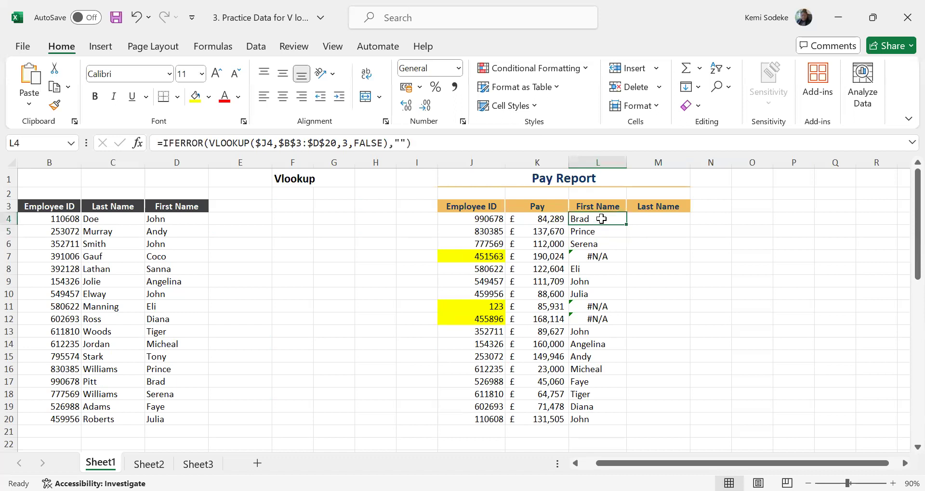
left_click_drag(626, 225, 612, 425)
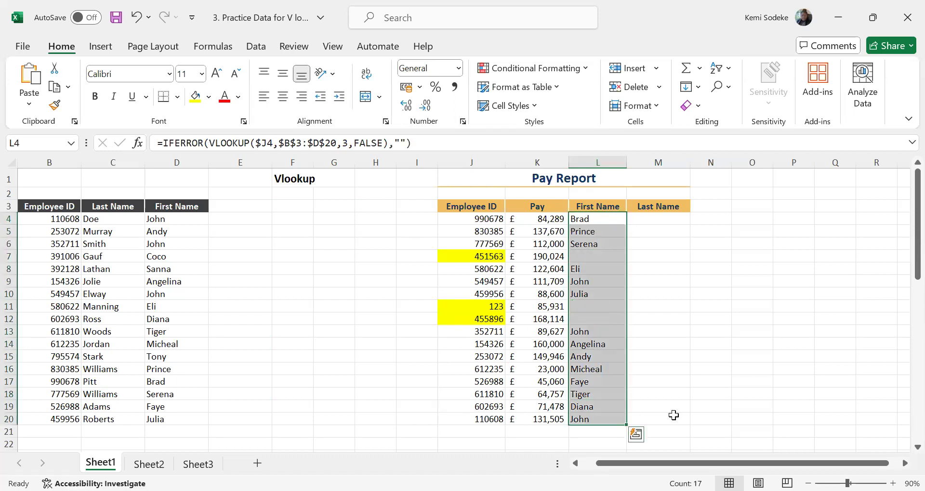
left_click(595, 308)
left_click(600, 319)
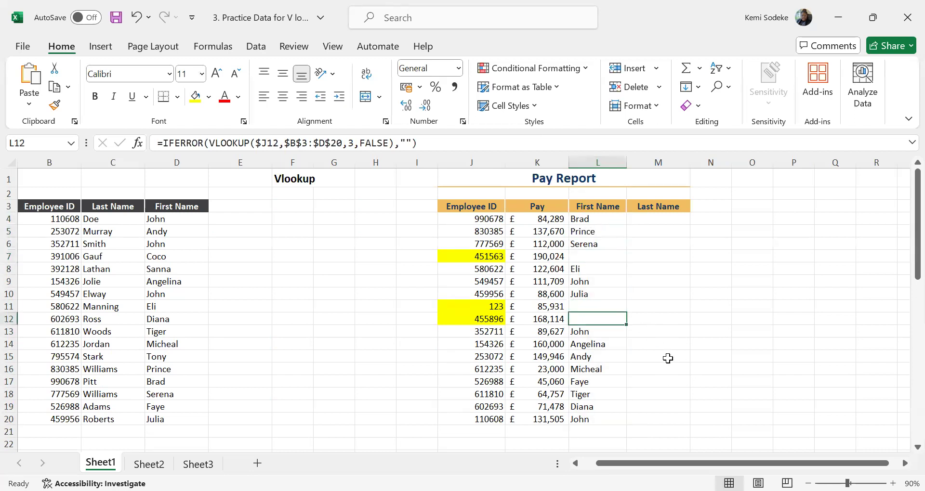
Change the IFERROR fallback in L7 to "check table": =IFERROR(VLOOKUP($J7,$B$3:$D$20,3,FALSE),"check table").
left_click(597, 258)
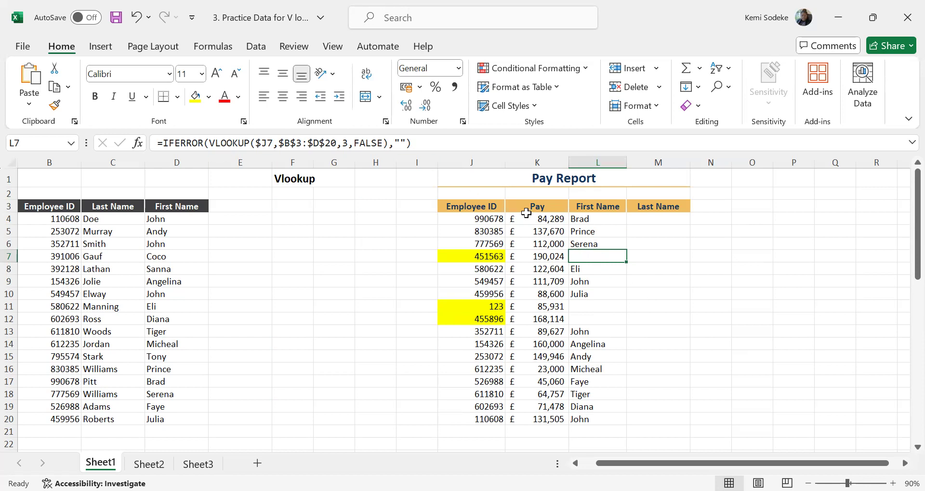
left_click(399, 143)
type("check table")
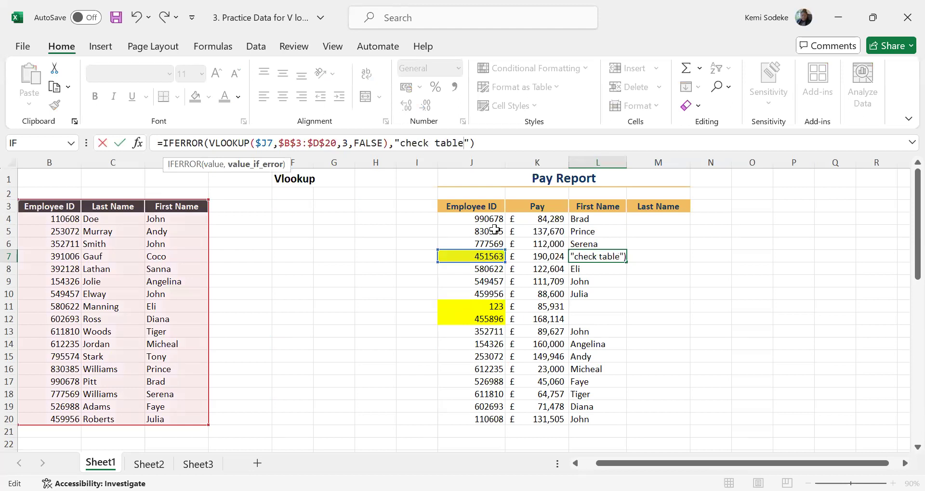
key("Return")
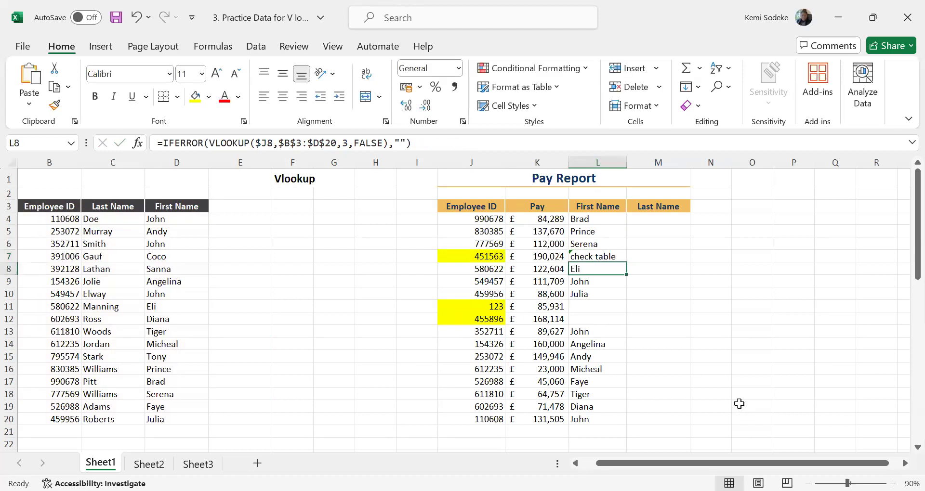
Copy the L7 formula with the "check table" fallback up to L4 and down through L20.
left_click(621, 255)
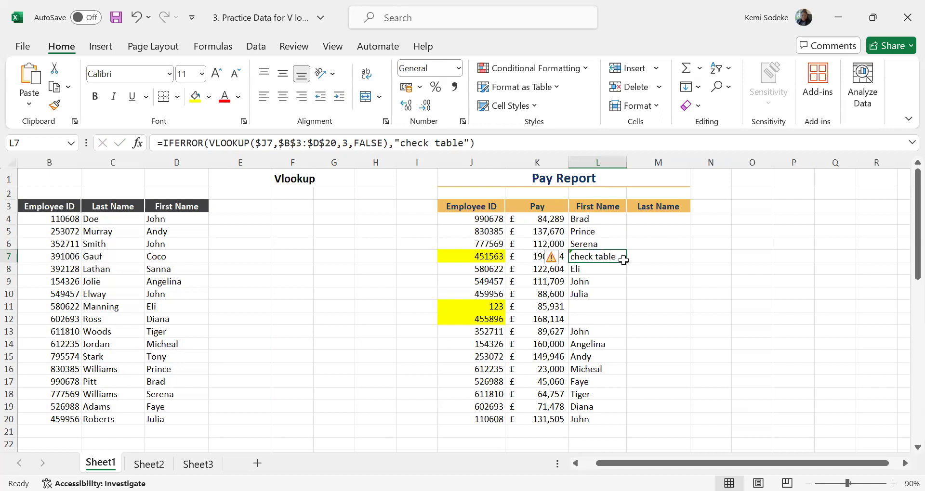
left_click_drag(626, 262, 620, 219)
left_click(602, 258)
left_click_drag(626, 262, 645, 423)
Fill the First Name cells L7, L11 and L12 with yellow to match their employee IDs.
left_click_drag(596, 307, 594, 319)
left_click(596, 255, "ctrl")
left_click(195, 97)
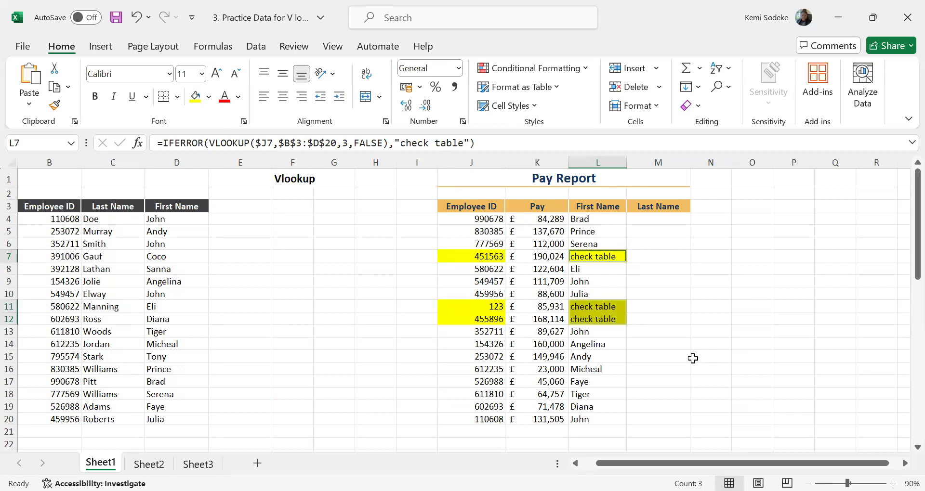
left_click(596, 221)
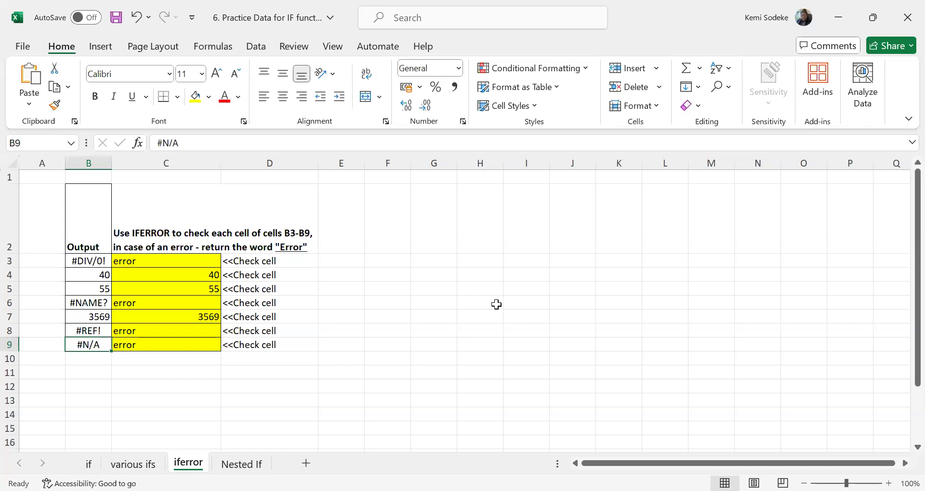
Switch to the IF functions practice workbook, open the Nested If sheet and review its instructions, discount rule and Customer Records table.
left_click(495, 302)
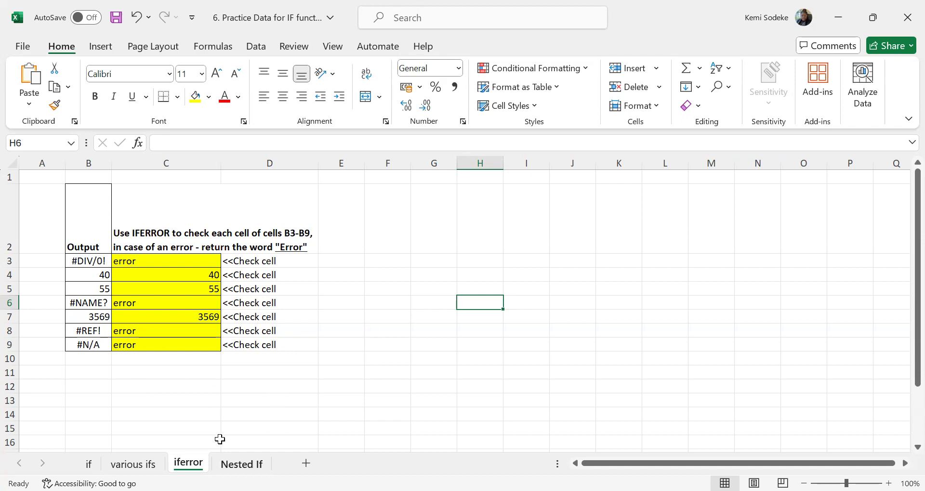
left_click(241, 463)
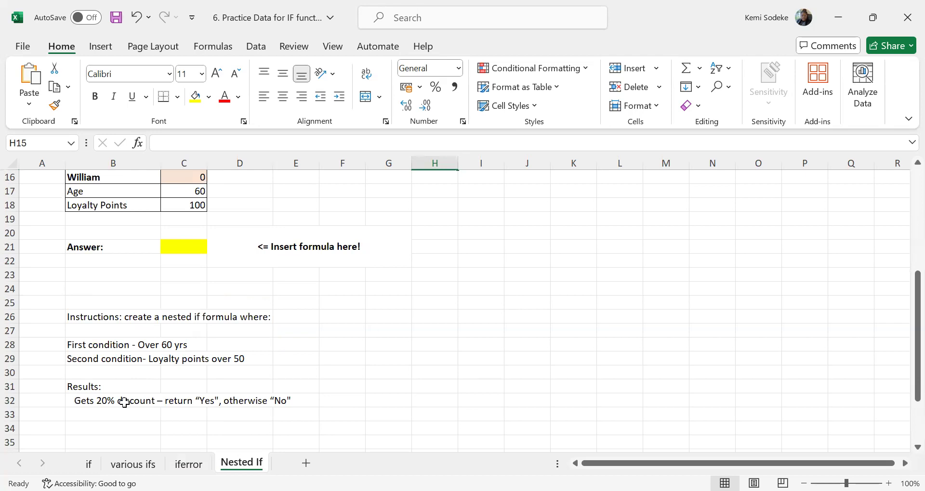
left_click(353, 345)
scroll(353, 345, "up", 5)
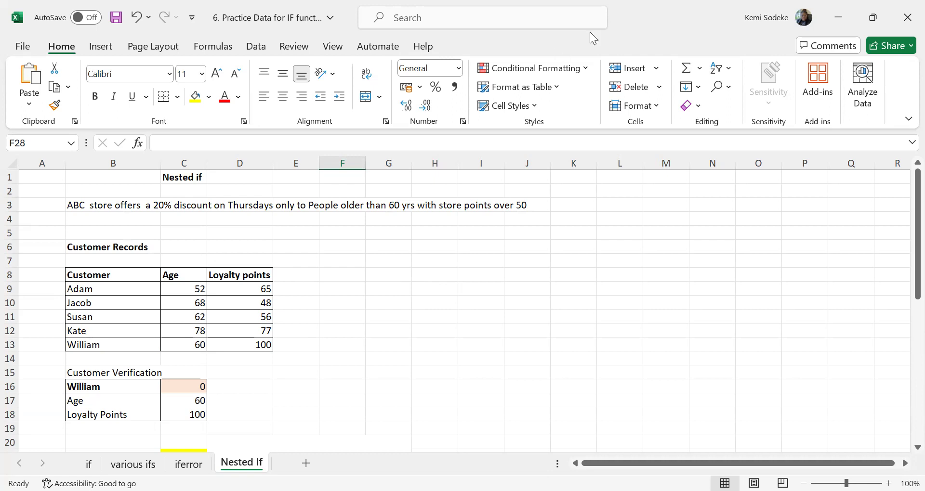
left_click(105, 289)
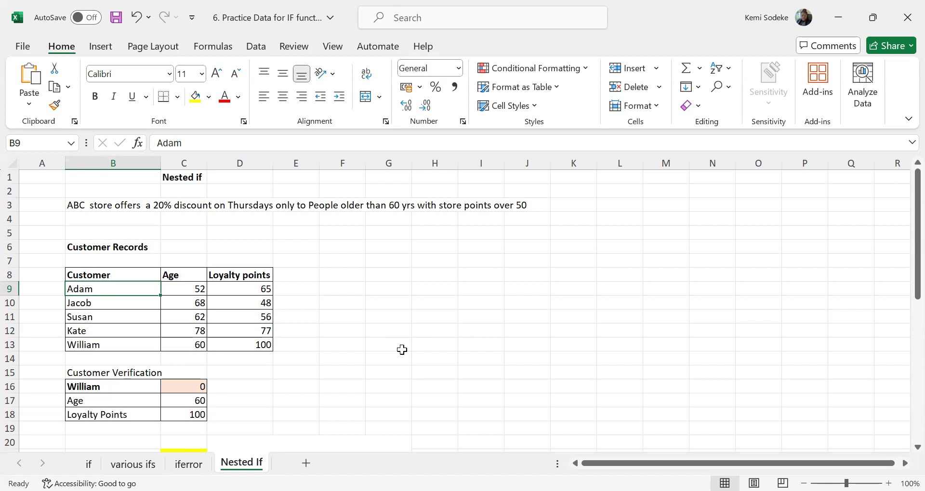
left_click(336, 345)
left_click_drag(100, 279, 239, 345)
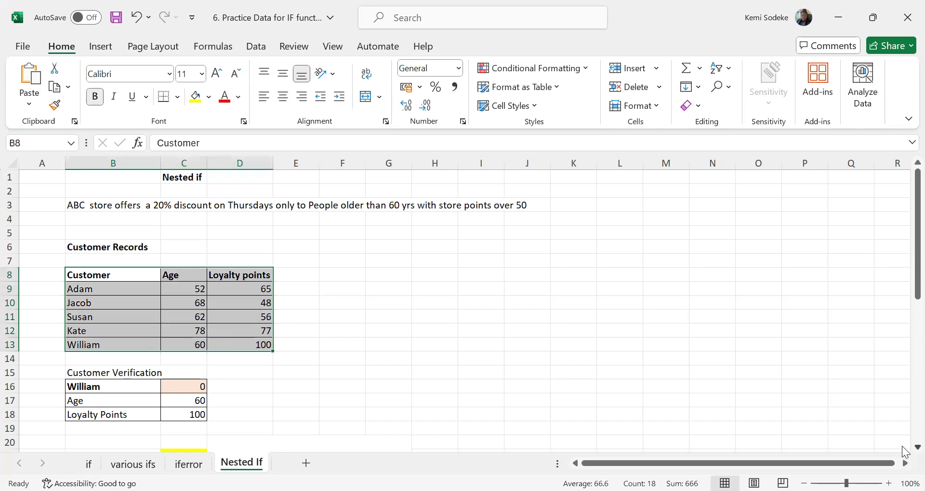
Examine the Customer Verification block B15:C18, including the cell links and the VLOOKUP formulas for age and loyalty points.
scroll(903, 447, "down", 2)
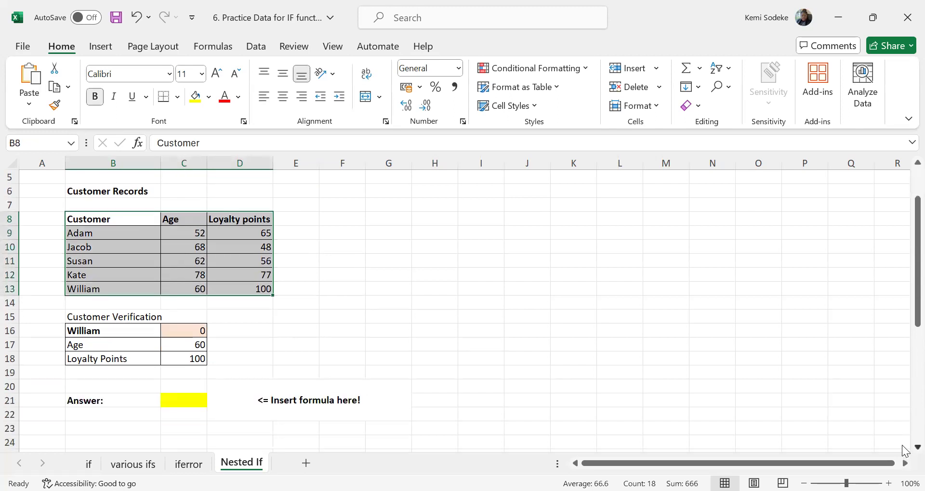
scroll(421, 382, "down", 1)
left_click(125, 306)
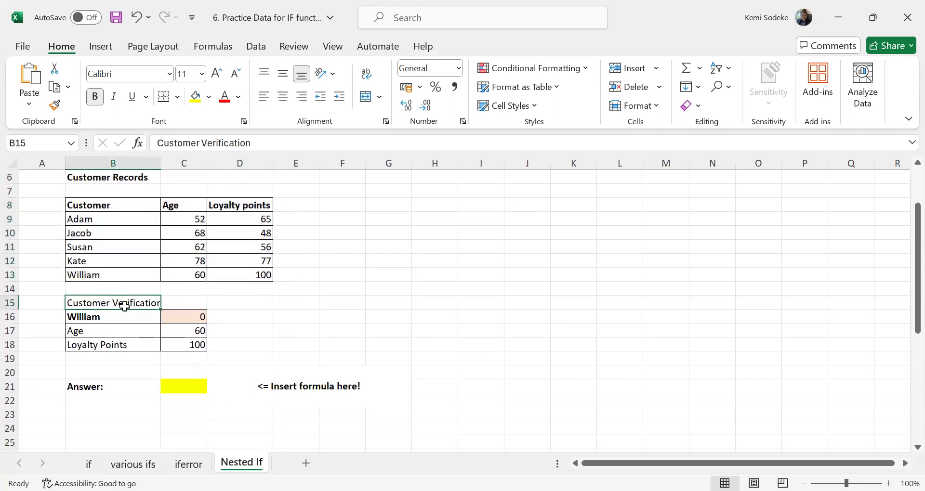
left_click_drag(124, 306, 181, 342)
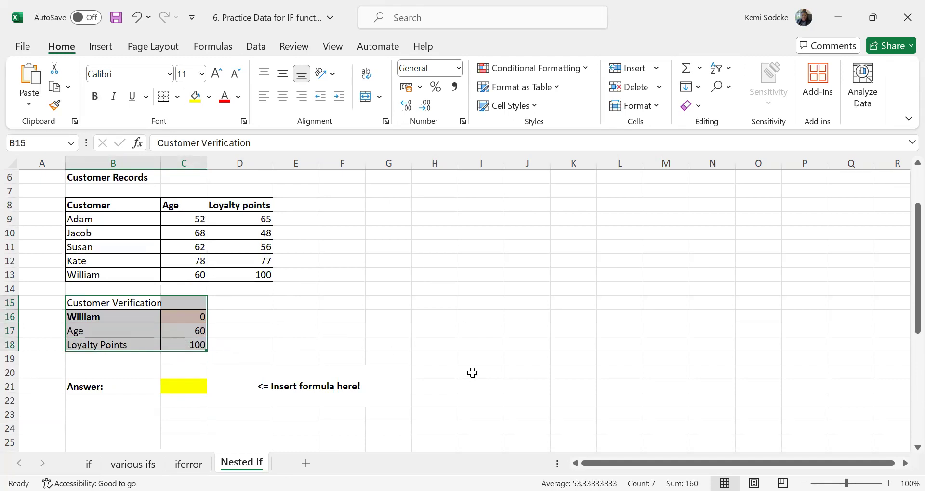
left_click(122, 317)
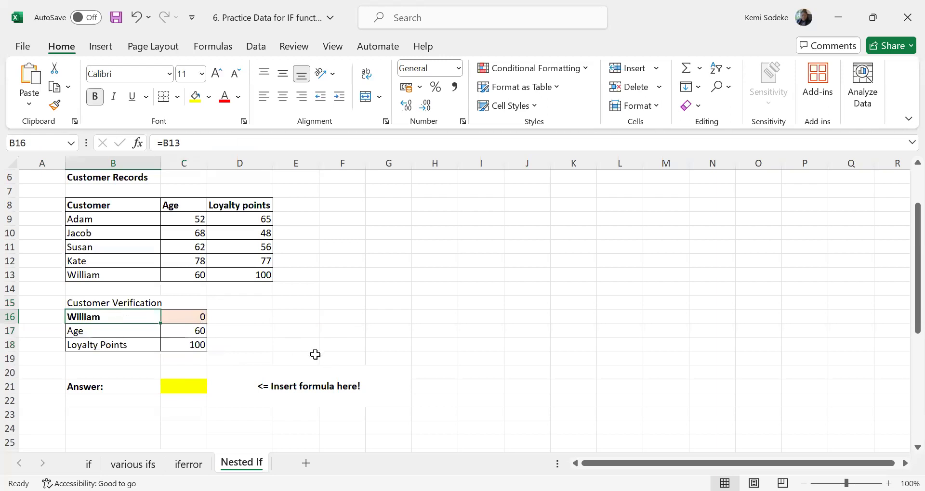
left_click(198, 317)
left_click(280, 319)
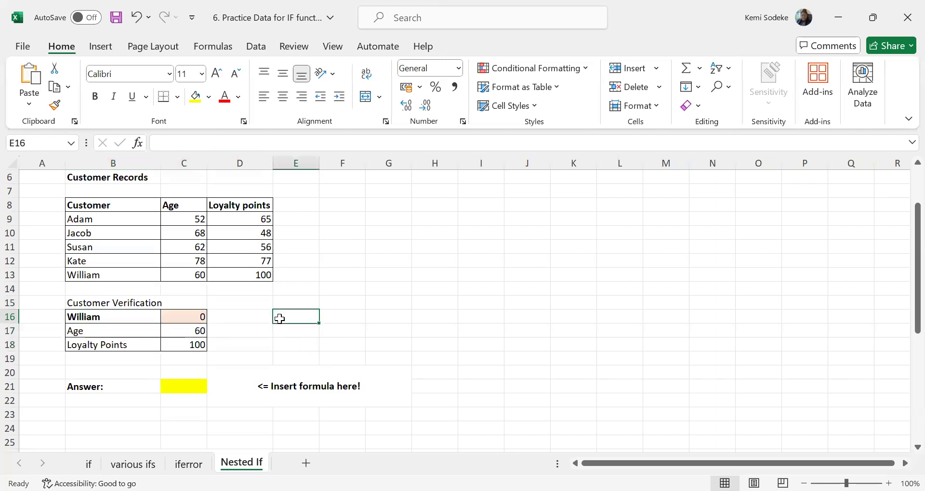
left_click(100, 314)
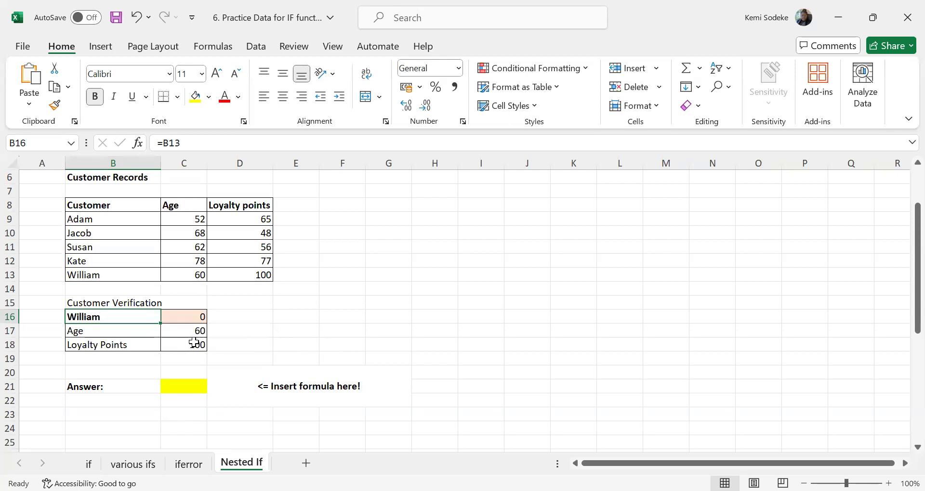
left_click(182, 317)
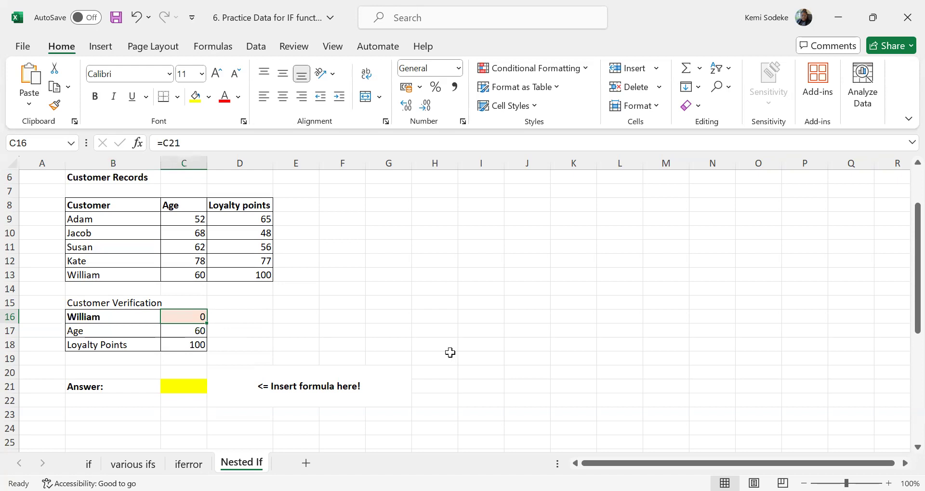
left_click(121, 332)
left_click(188, 330)
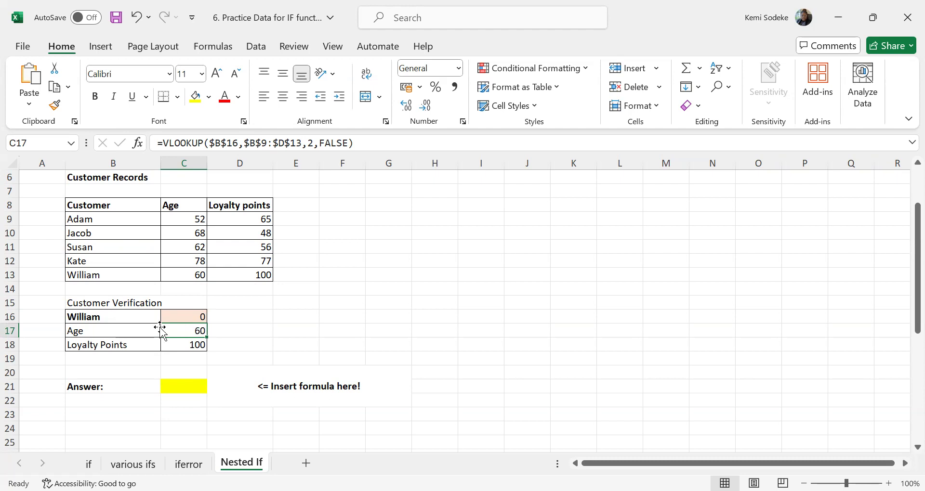
left_click(118, 319)
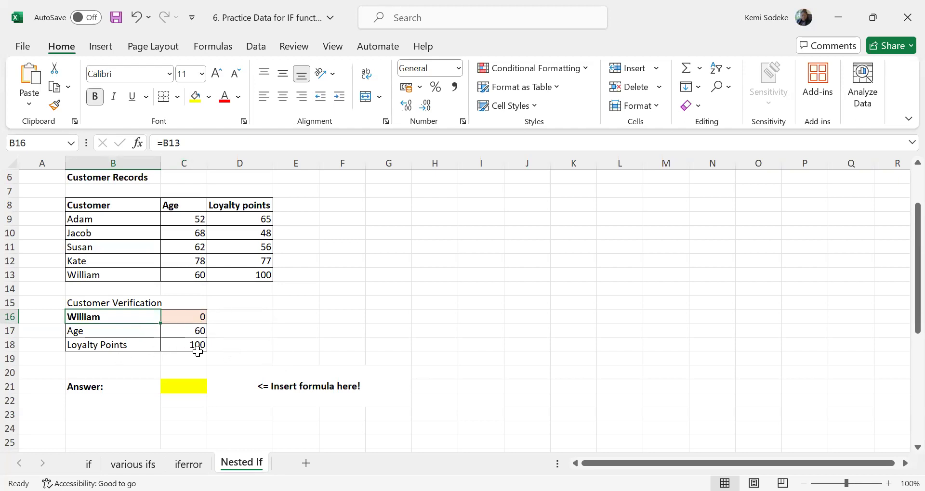
left_click(177, 331)
left_click(191, 351)
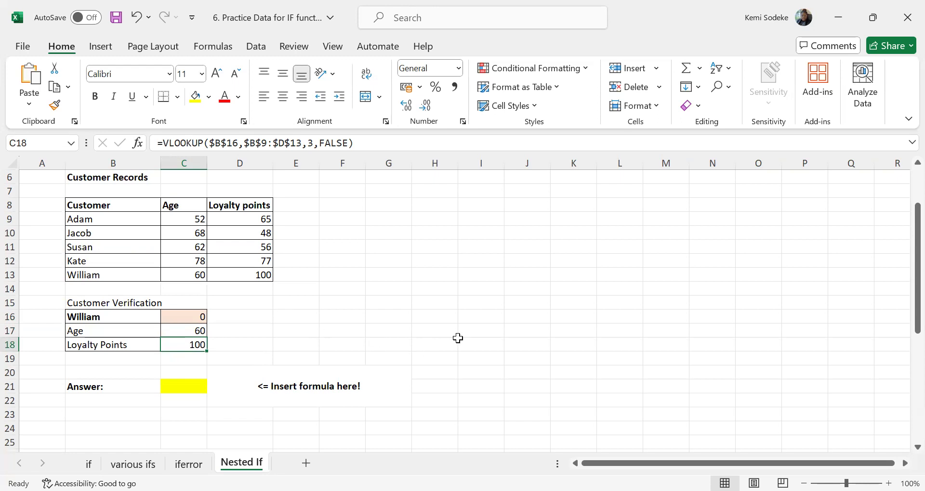
Reduce the height of row 4 and collapse the empty row 5 above the Customer Records heading.
scroll(458, 339, "up", 1)
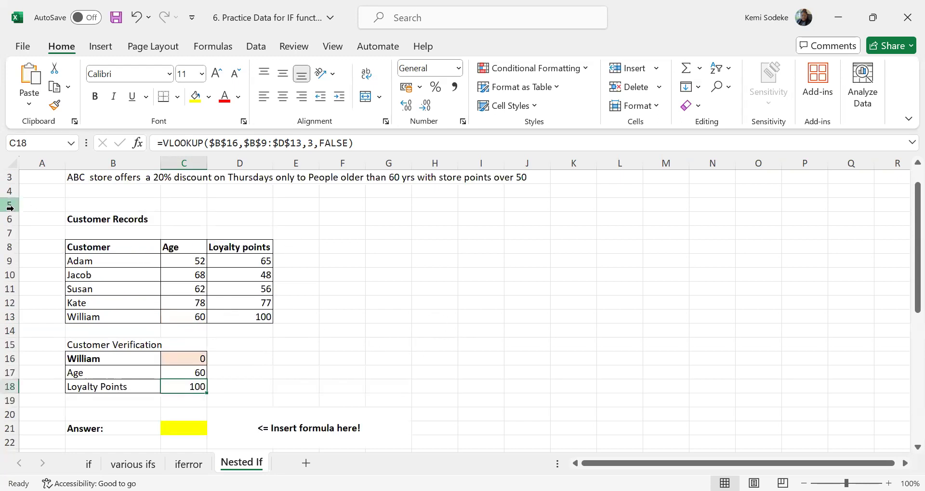
left_click_drag(10, 208, 91, 211)
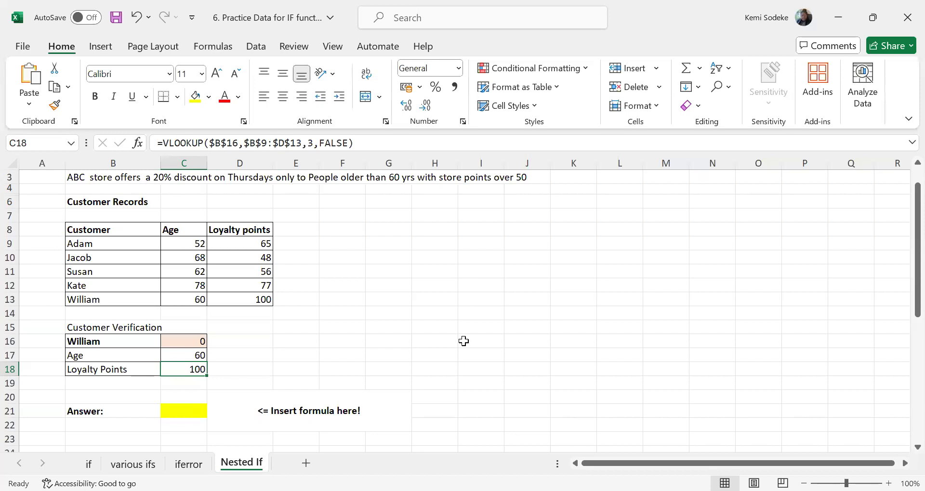
left_click(182, 412)
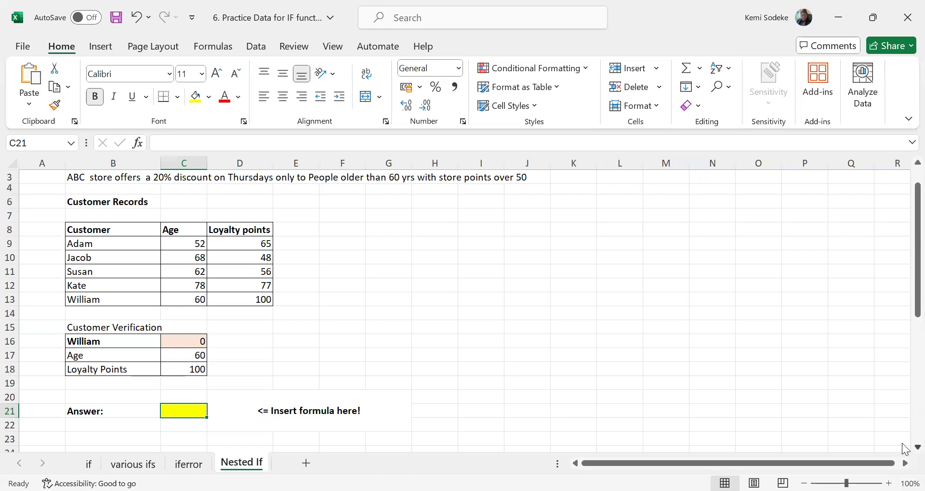
Hide the empty rows 22 to 24 between the Answer row and the nested IF instructions.
scroll(905, 449, "down", 2)
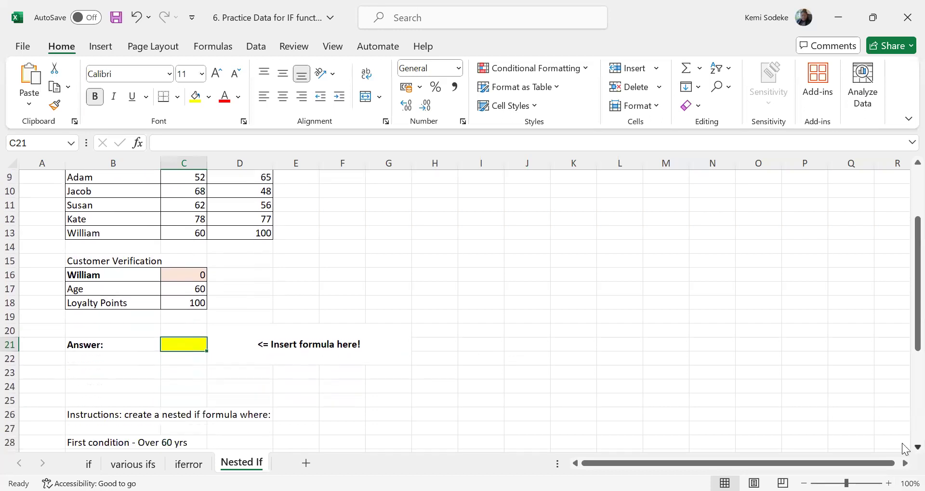
scroll(904, 449, "down", 1)
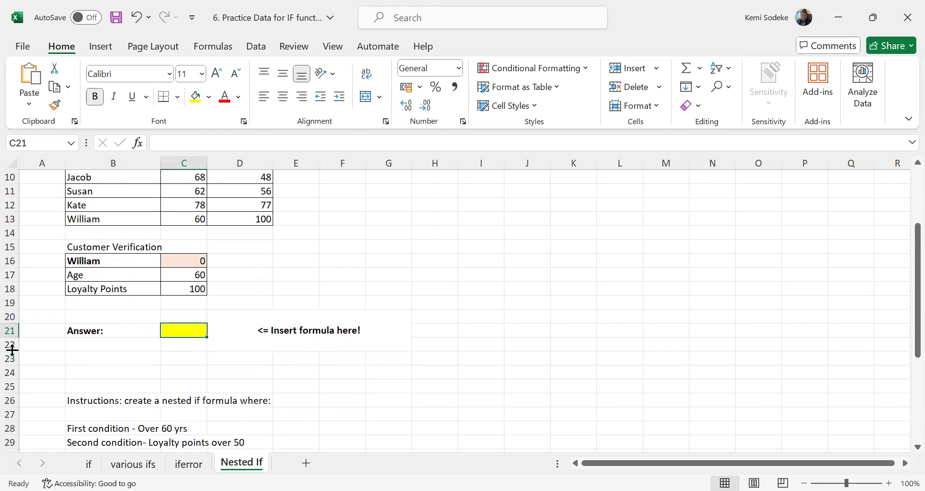
left_click_drag(10, 345, 10, 370)
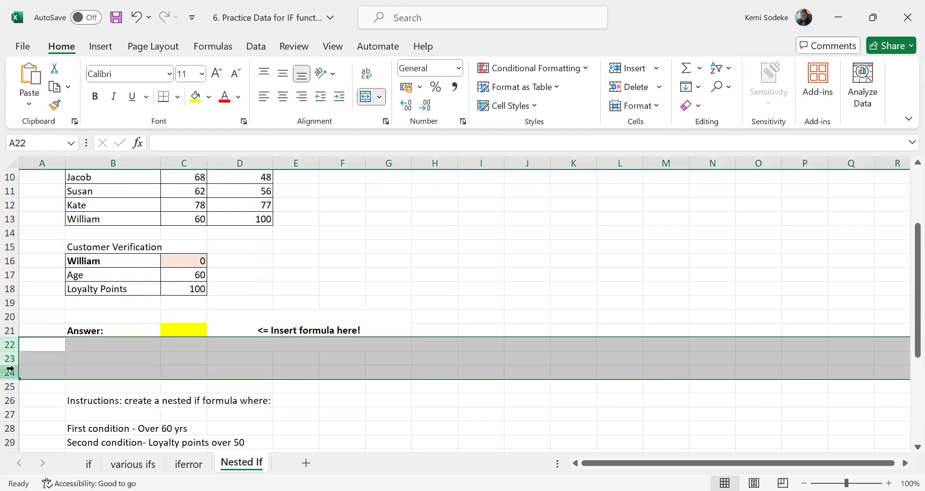
right_click(9, 369)
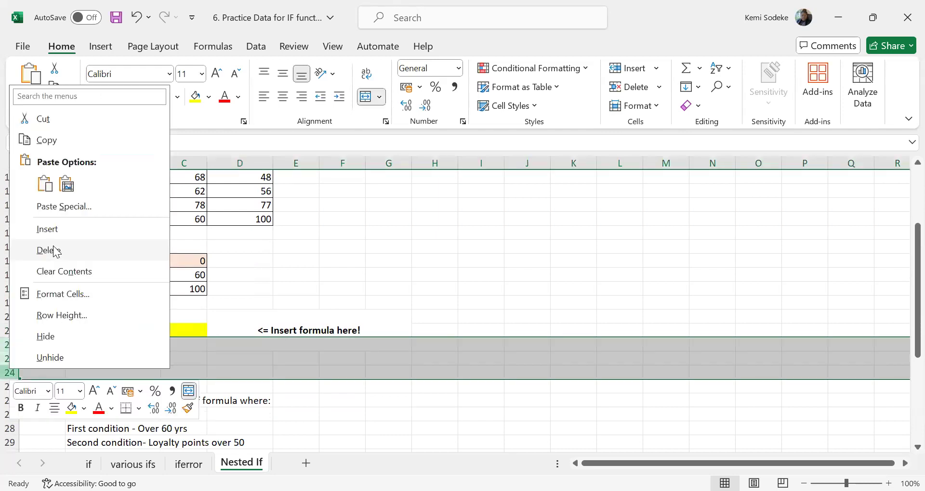
left_click(51, 339)
left_click(172, 371)
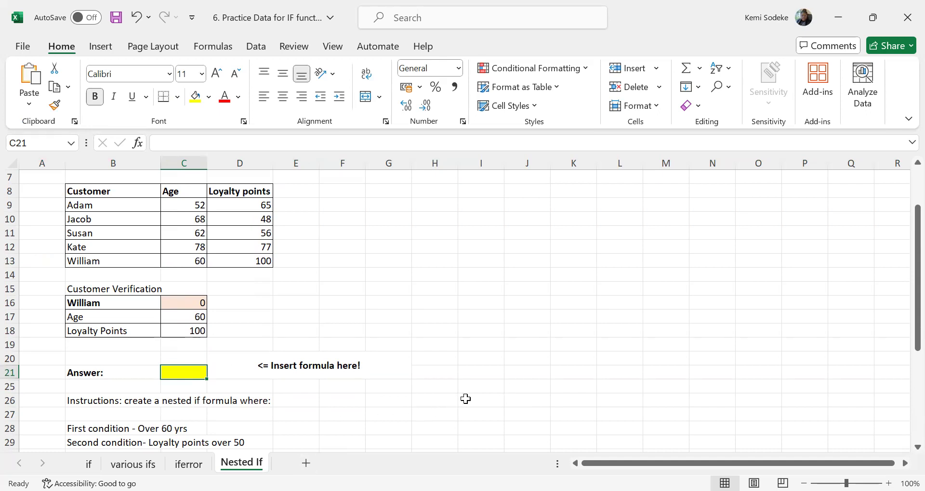
Begin an IF formula in the Answer cell C21 that tests whether the age in C17 is over 60.
scroll(449, 404, "down", 1)
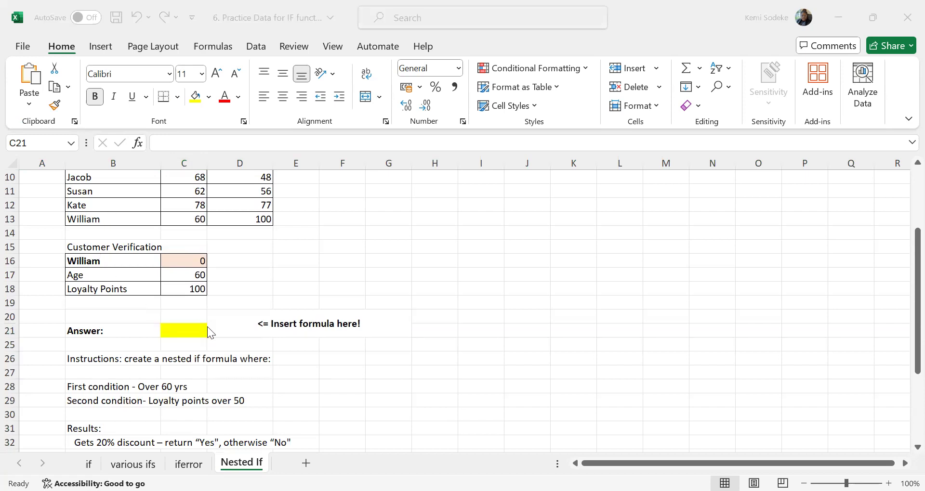
left_click(191, 334)
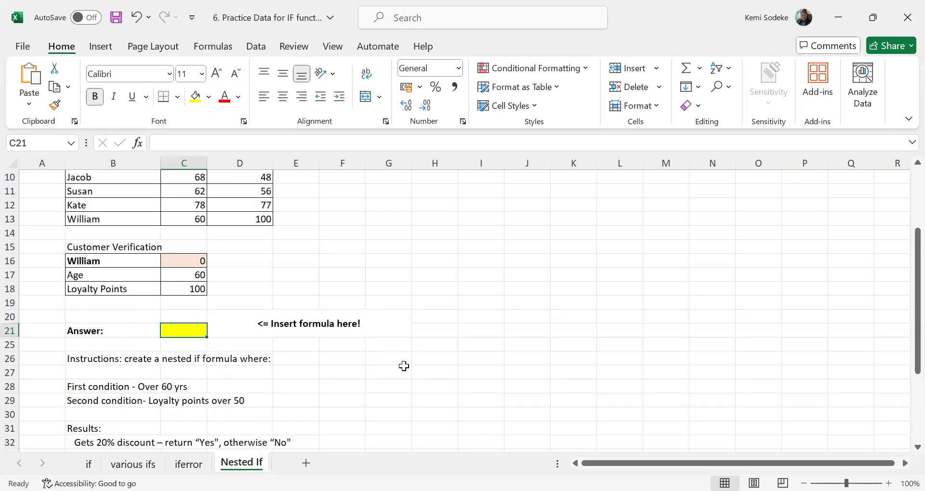
type("if")
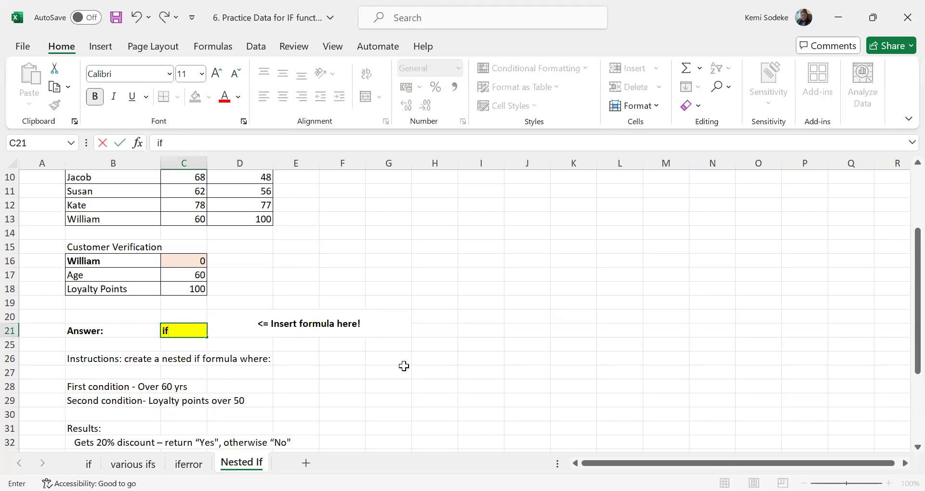
type("(")
left_click(153, 141)
type("=")
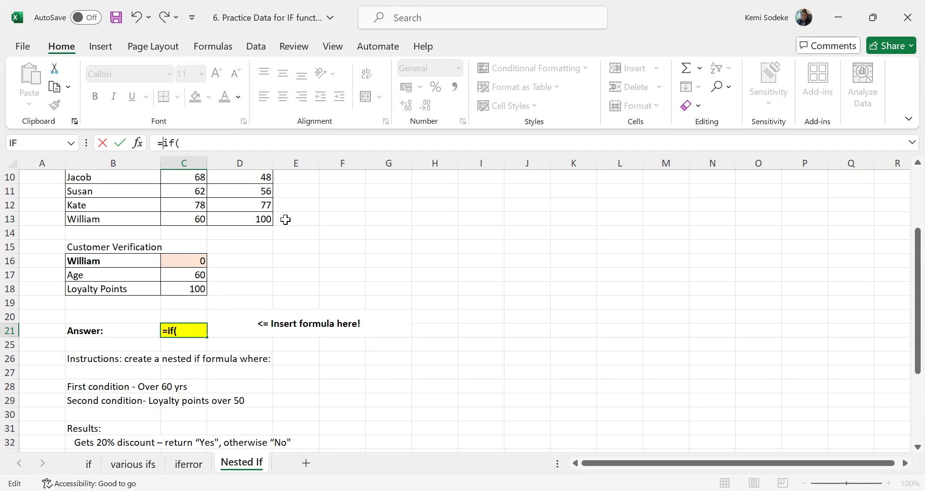
key("End")
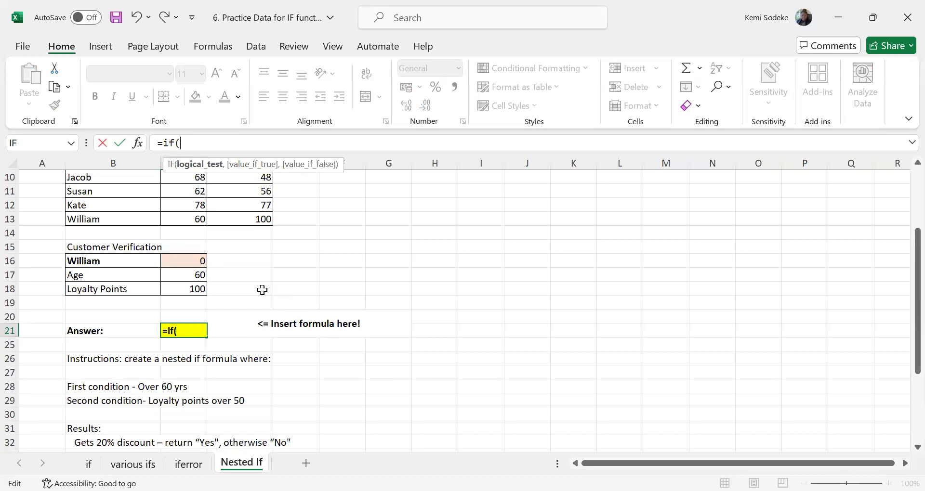
left_click(187, 274)
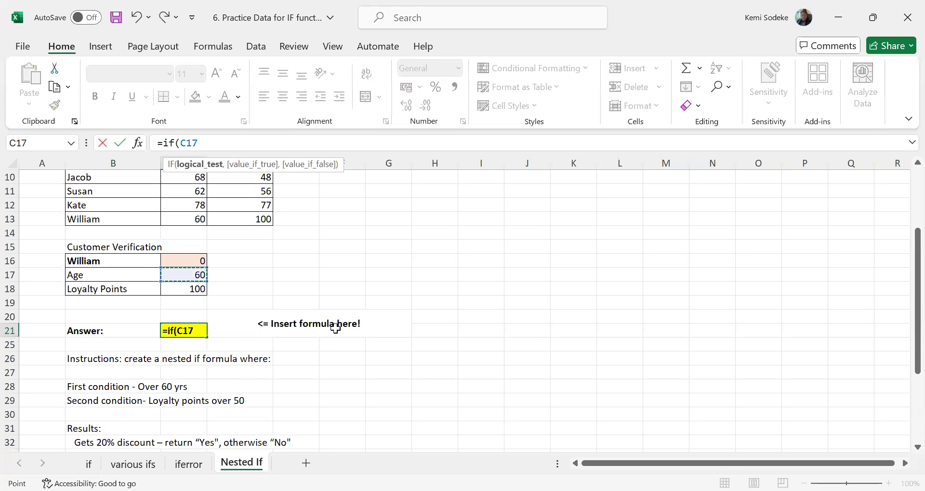
type(">60")
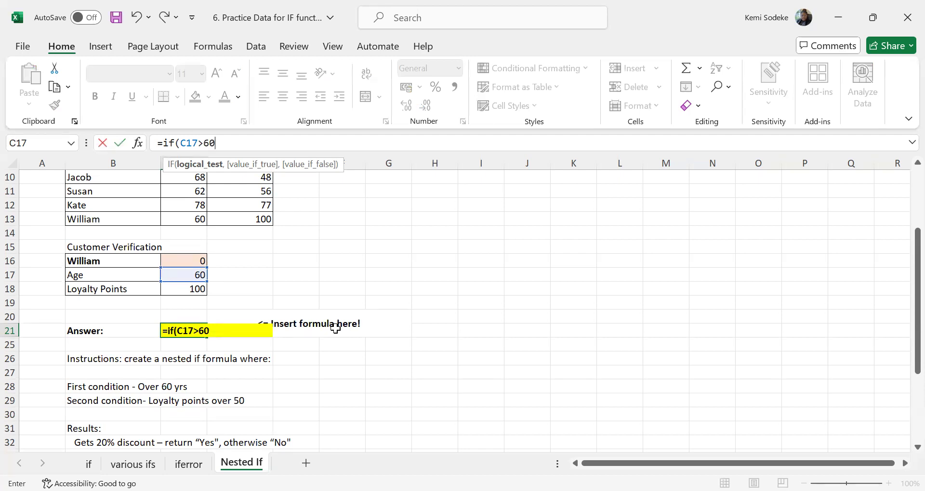
Complete the IF formula in C21 so it returns "yes" when true and "no" when false.
type(",")
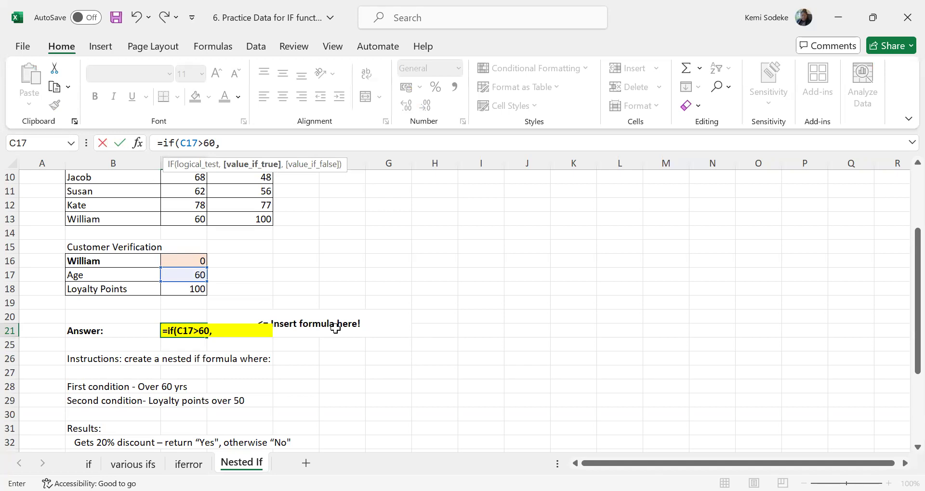
type("\"")
key("BackSpace")
key("BackSpace")
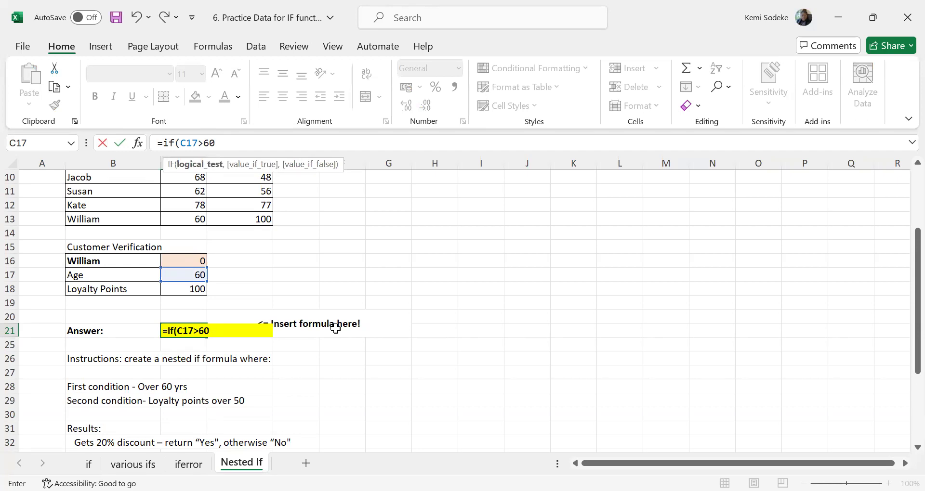
type(",\"y")
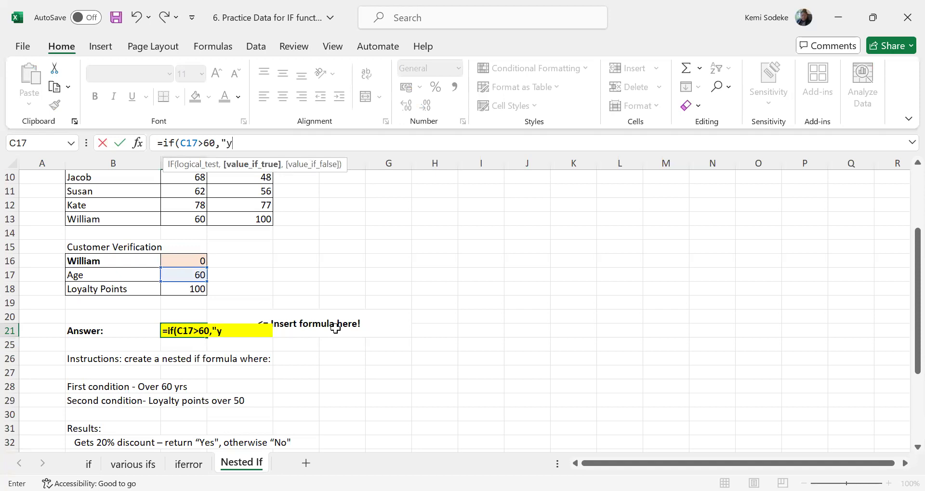
type("es\",")
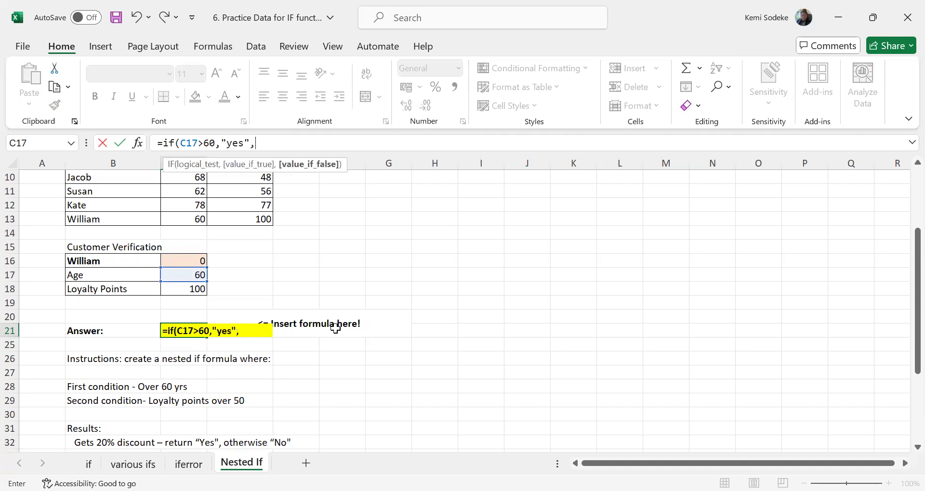
type("\"no\")")
key("Return")
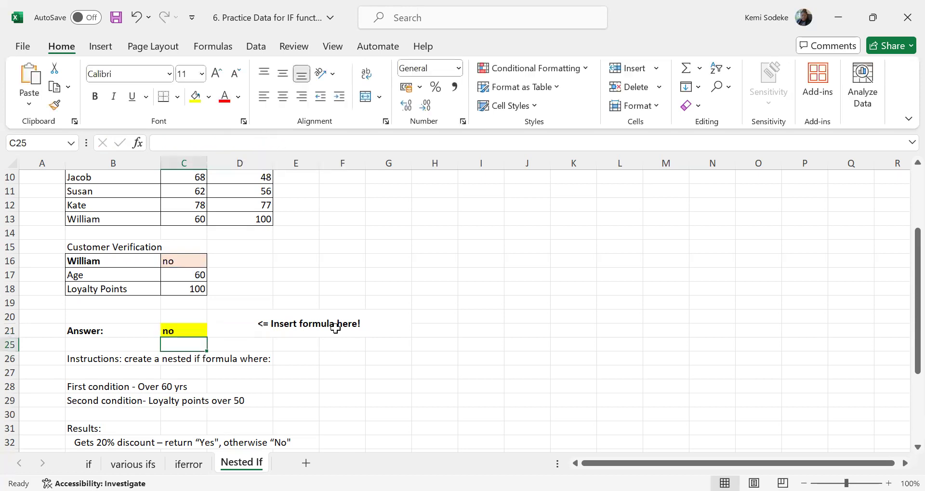
Nest a second IF as the value-if-true argument of the C21 formula, testing whether the loyalty points in C18 exceed 50.
left_click(187, 330)
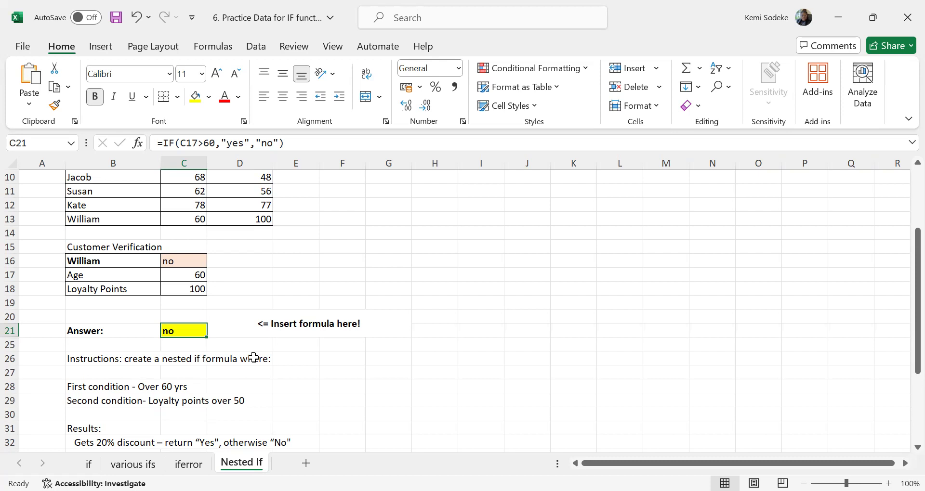
left_click(222, 142)
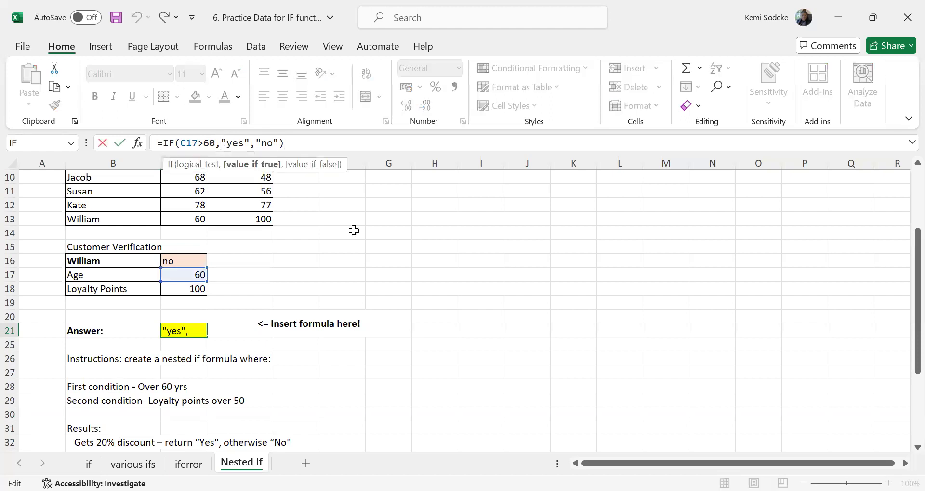
type("if(")
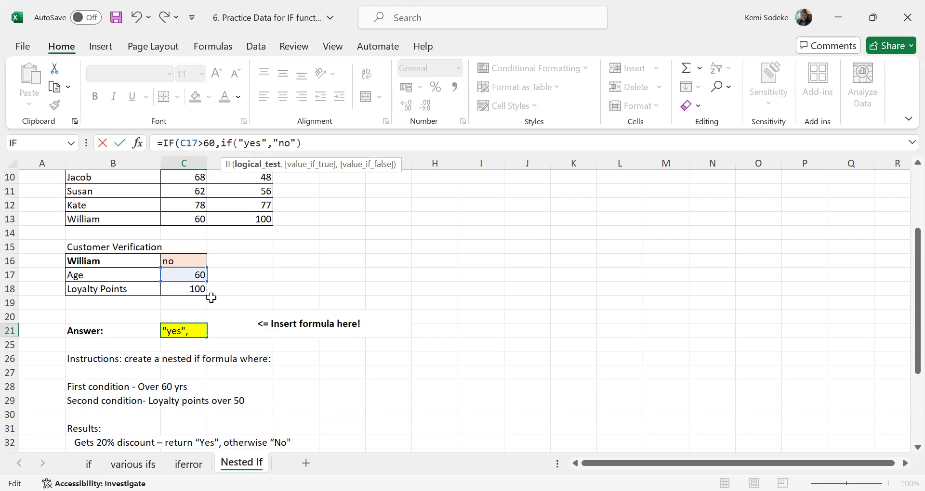
left_click(182, 290)
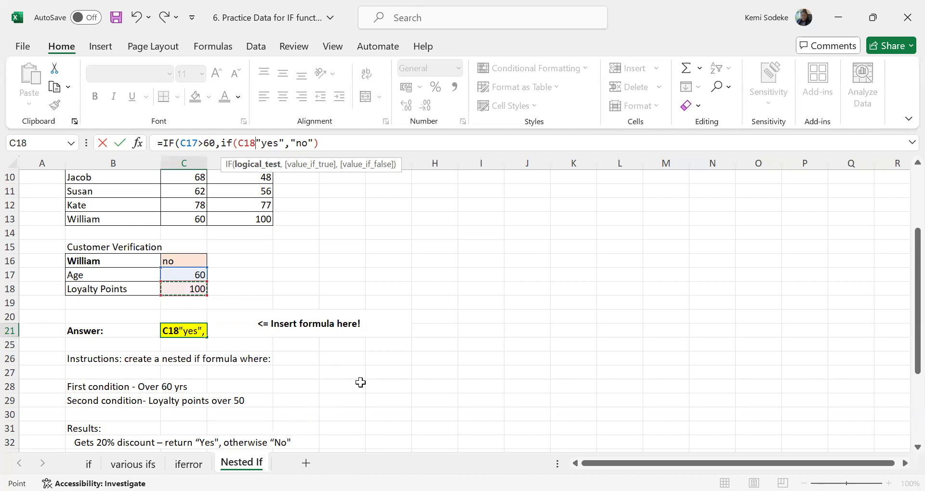
type(">50")
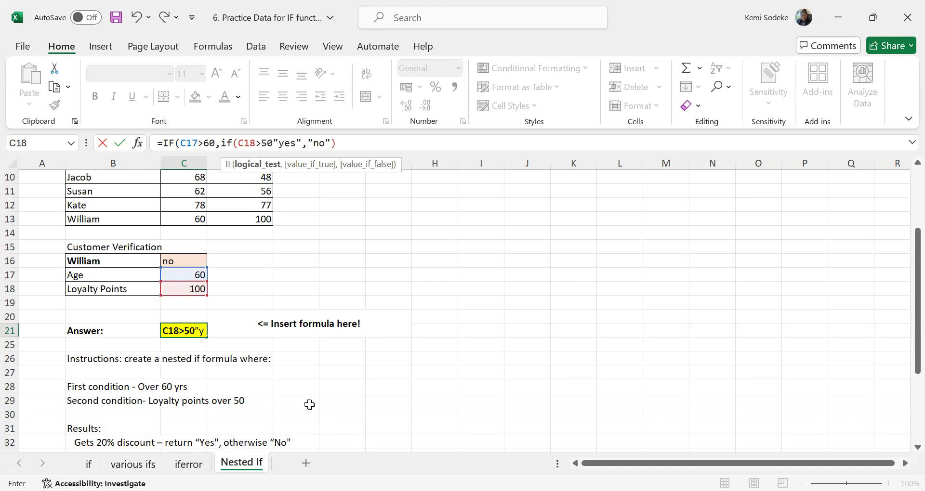
type(",")
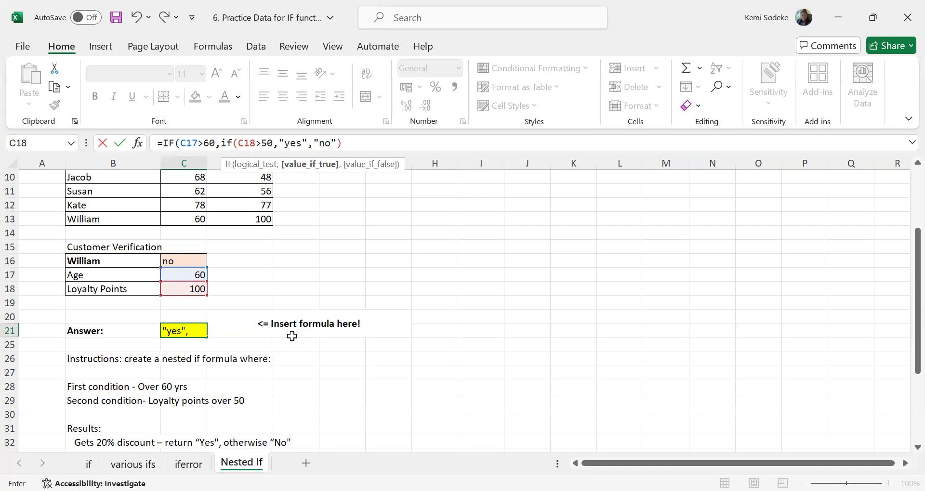
Finish the nested IF with "yes" and "no" results, removing the leftover "yes" so C21 reads =IF(C17>60,IF(C18>50,"yes","no"),"no").
type("ye")
key("BackSpace")
key("BackSpace")
type("\"yes\",\"no\"")
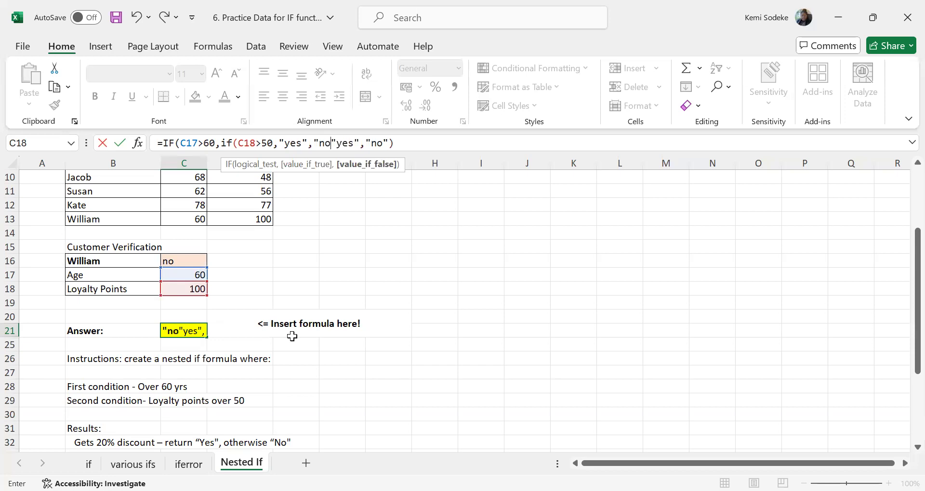
type(")")
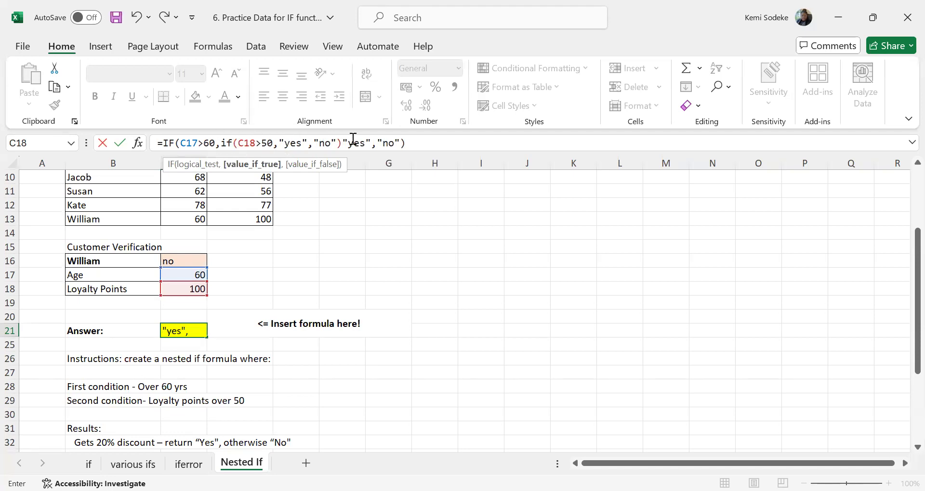
left_click_drag(371, 142, 342, 133)
key("BackSpace")
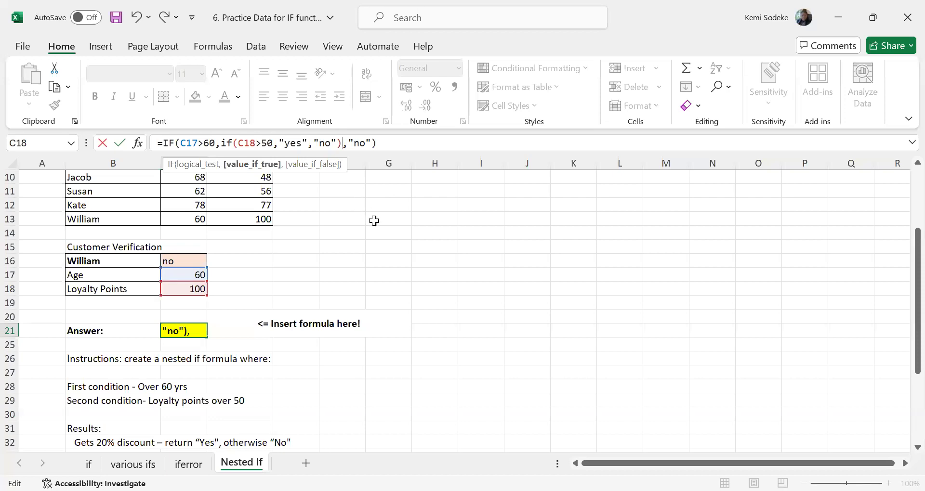
key("Return")
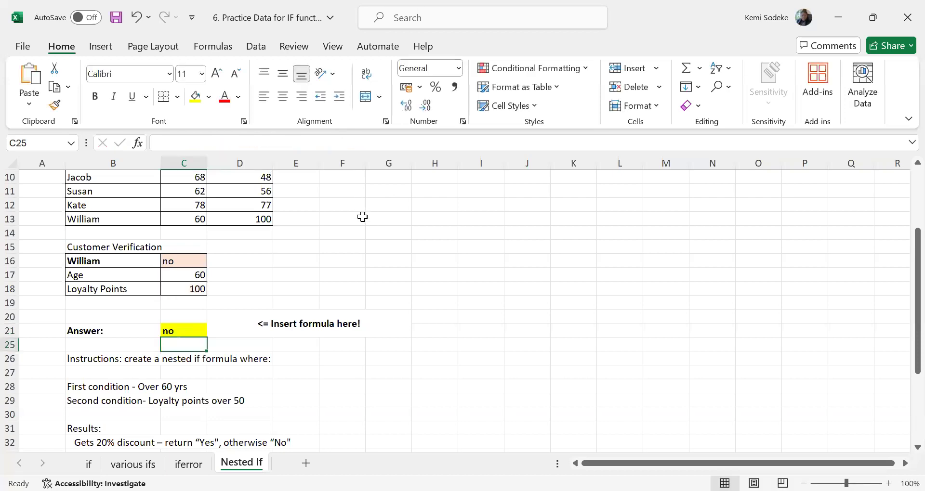
Copy the customer name from B12 into the Customer Verification cell B16 and check the nested IF answer in C21.
left_click(176, 331)
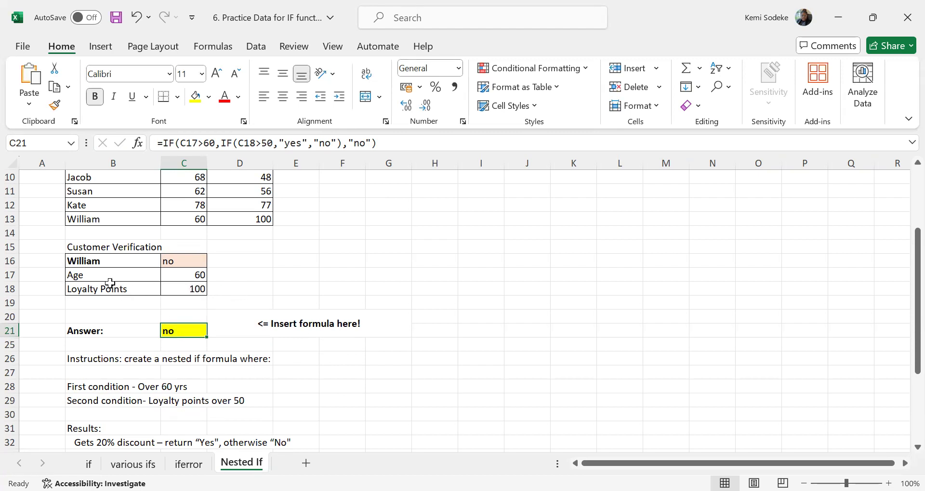
left_click(107, 263)
scroll(419, 349, "up", 2)
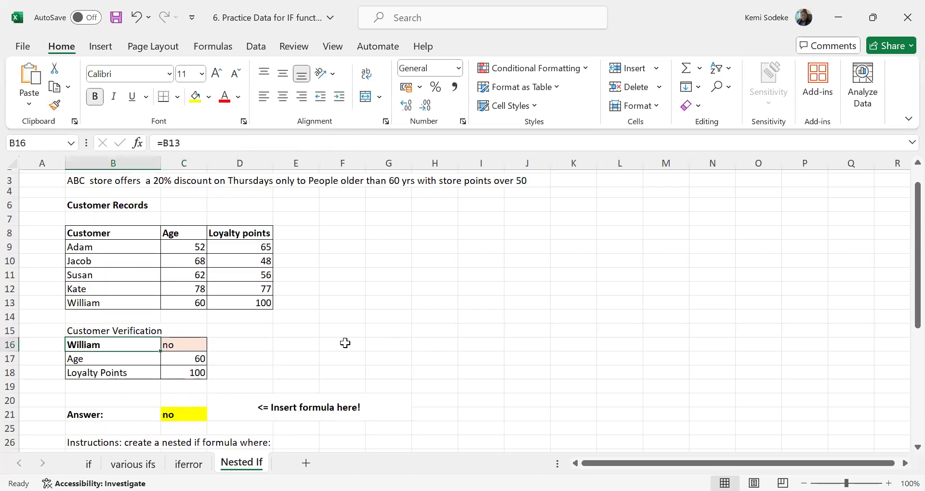
left_click(99, 288)
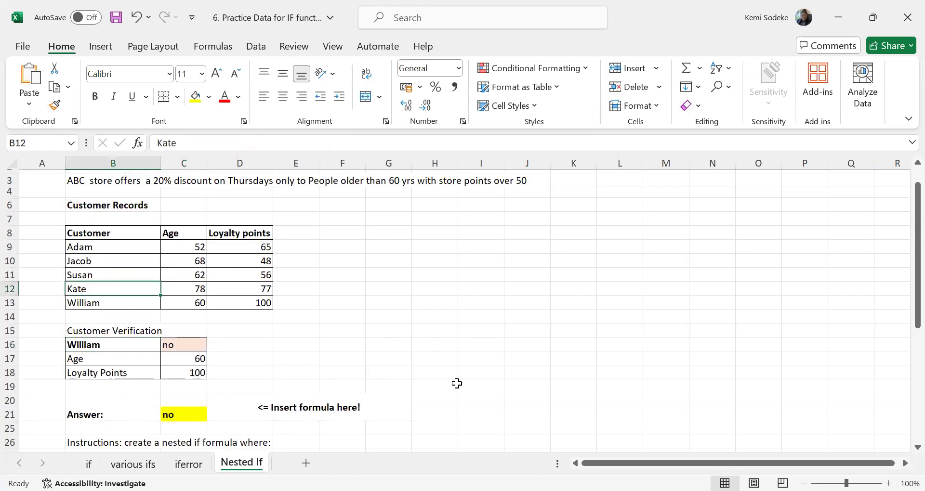
key("ctrl+c")
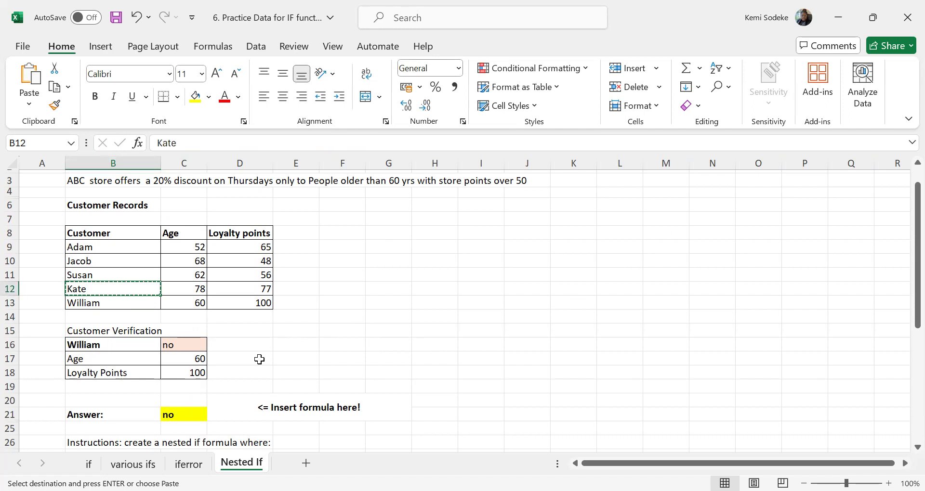
left_click(135, 348)
key("Return")
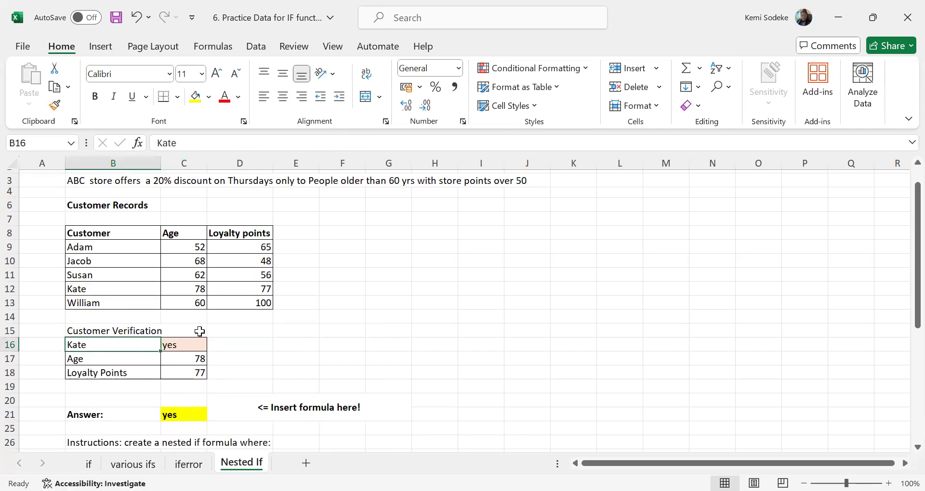
scroll(395, 336, "down", 1)
left_click(177, 374)
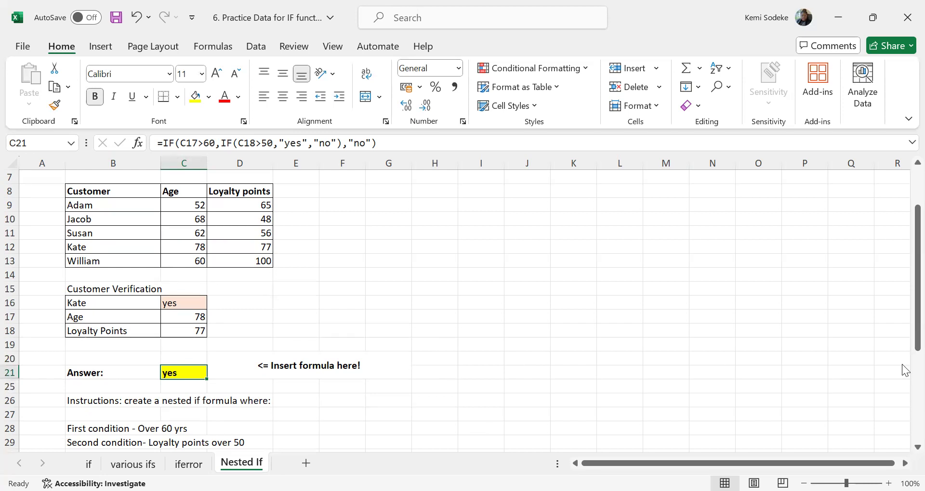
left_click(490, 331)
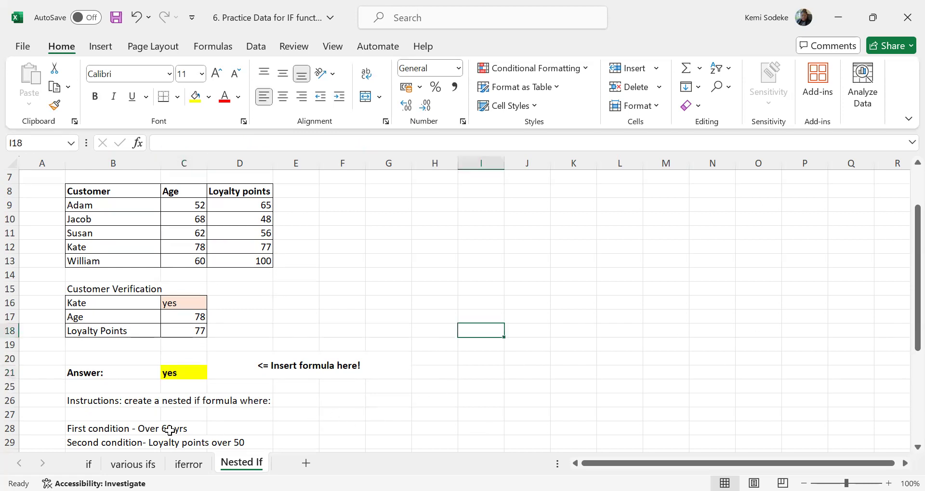
Clear the answer cell C21 and start a new IF there with the Function Arguments dialog, keeping the customer data uncovered.
left_click(171, 375)
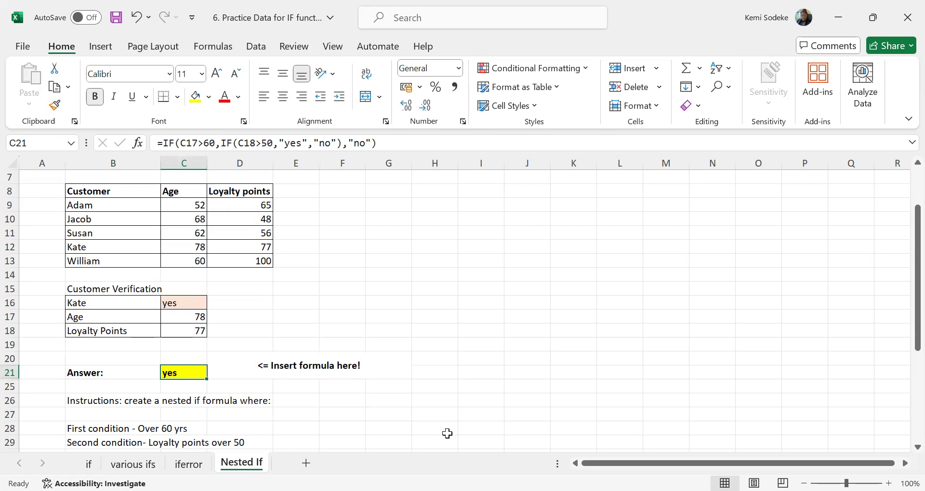
key("Delete")
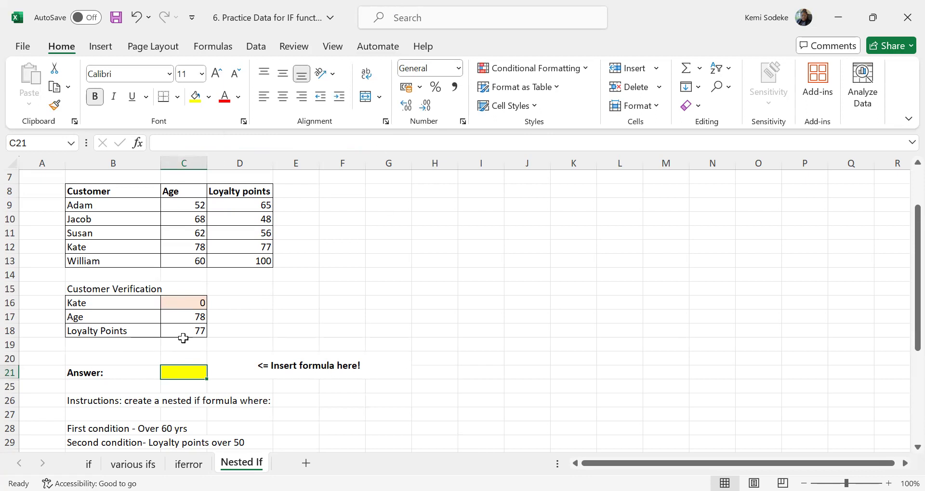
type("=")
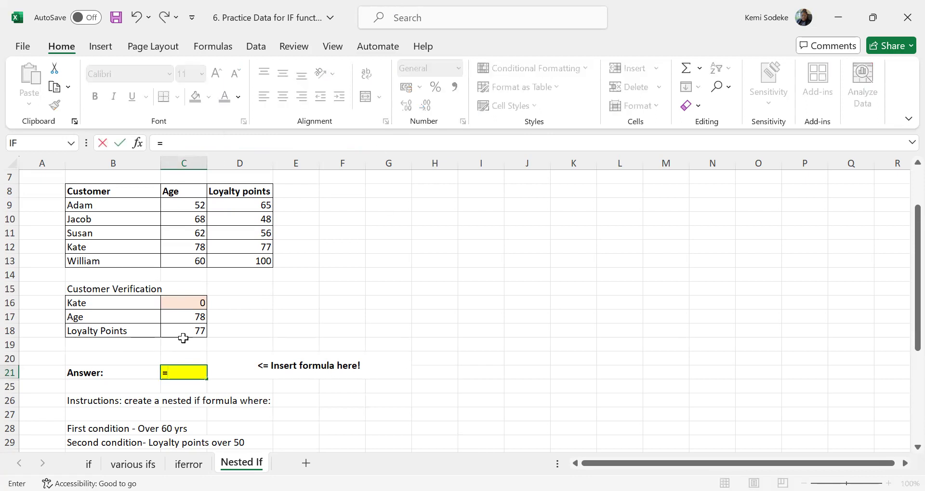
type("if")
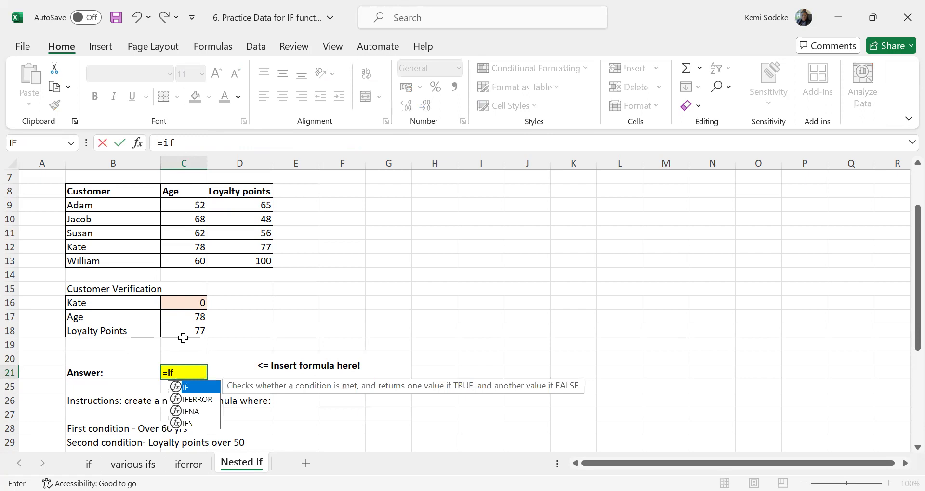
type("(")
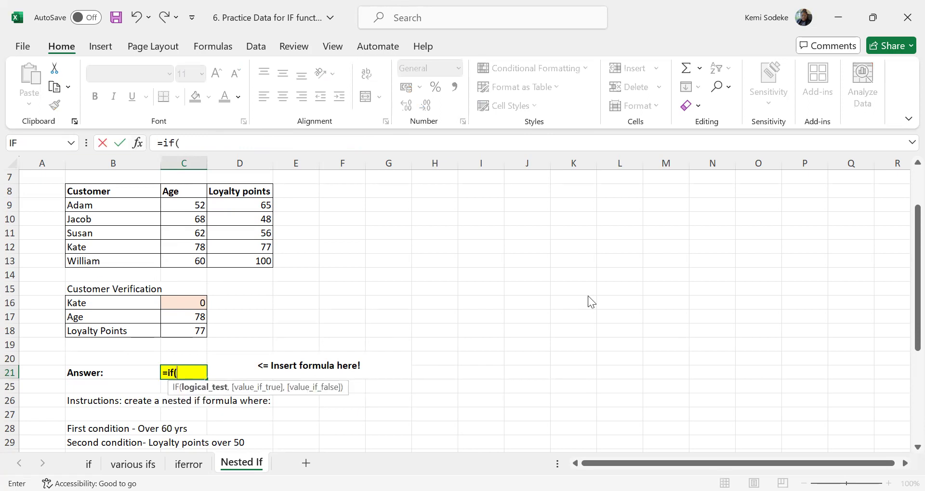
key("ctrl+a")
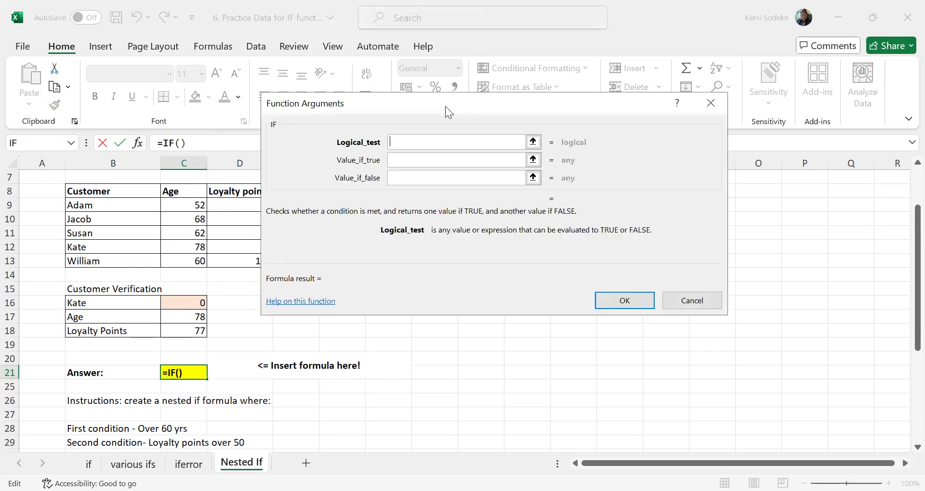
left_click_drag(445, 106, 532, 148)
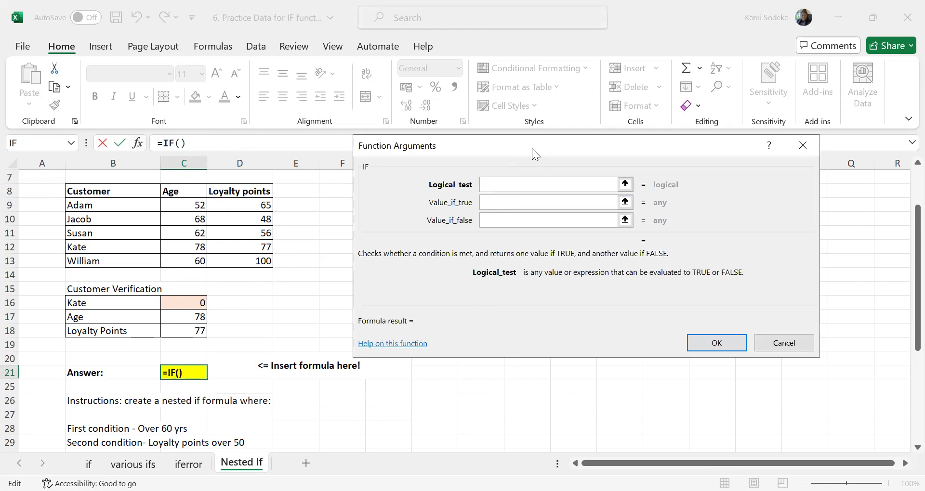
Set the IF's logical test to C17>60, taking the age cell from the Customer Verification block.
left_click(197, 318)
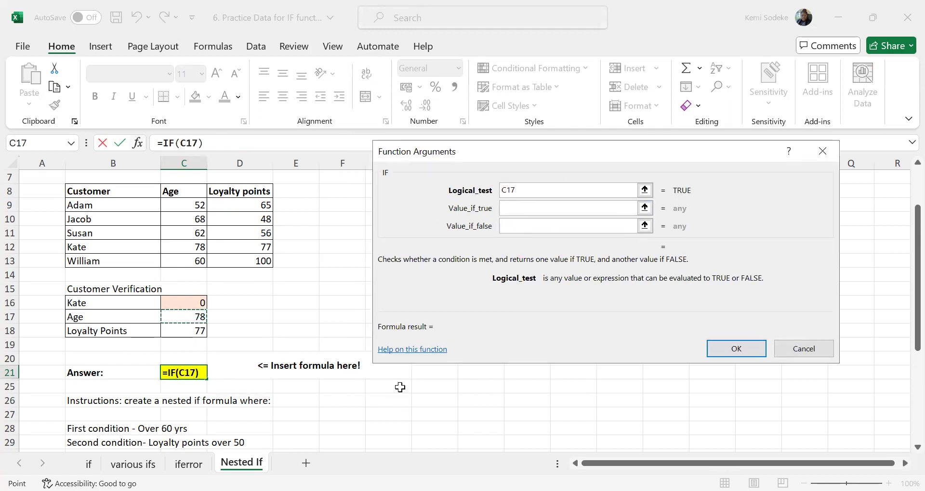
type(">")
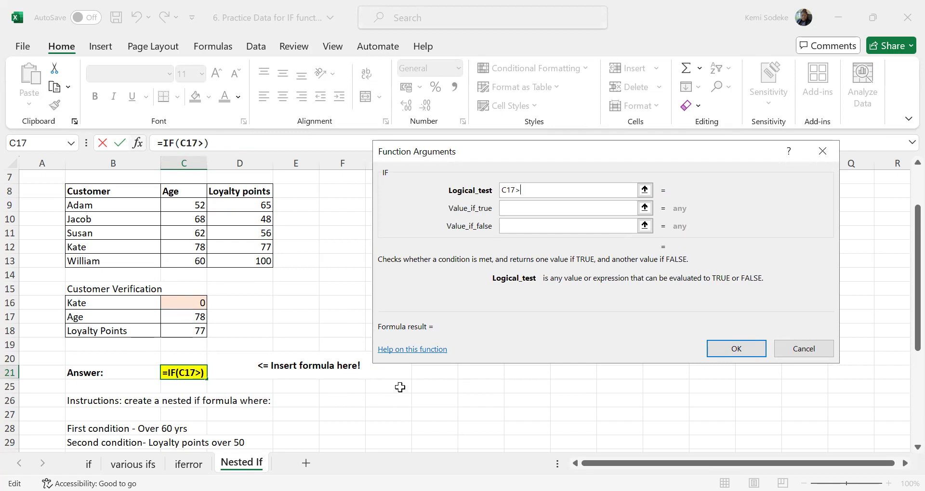
type("60")
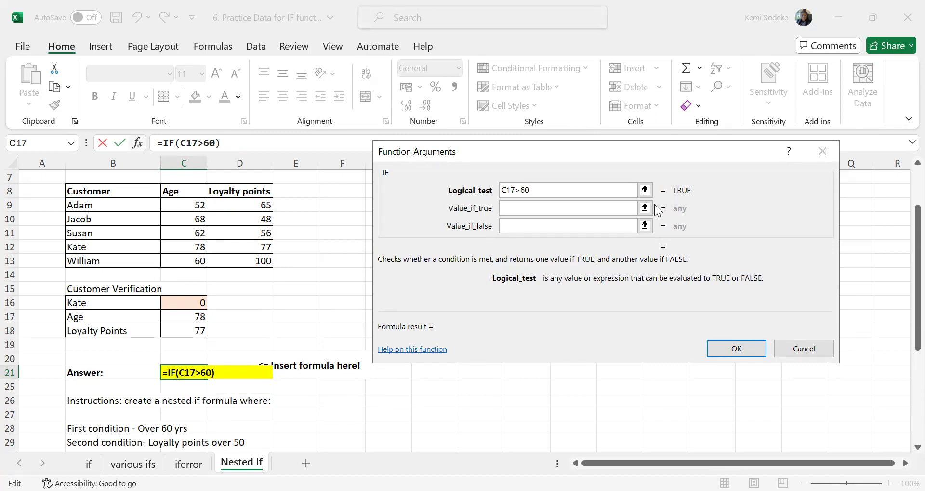
Set the value-if-true argument to C18>50 and the value-if-false argument to "no", and apply the formula to C21.
left_click(537, 212)
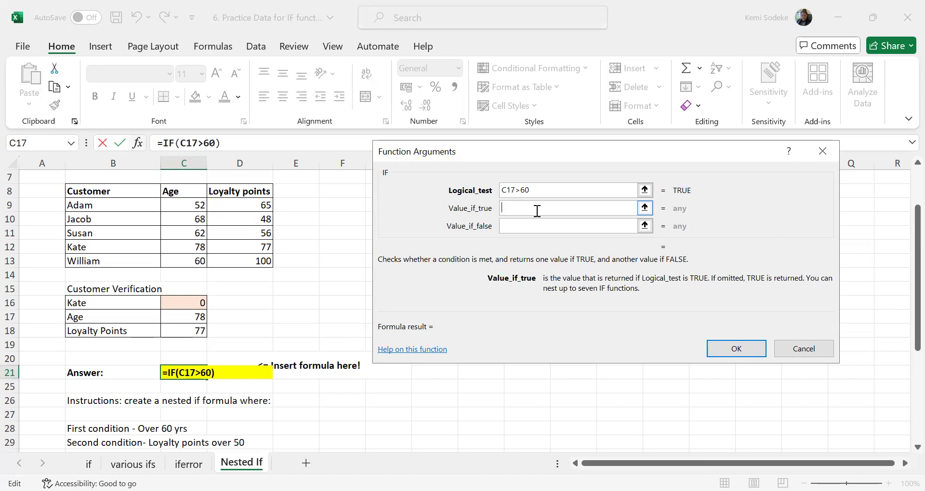
type("c")
key("BackSpace")
left_click(190, 332)
type(">")
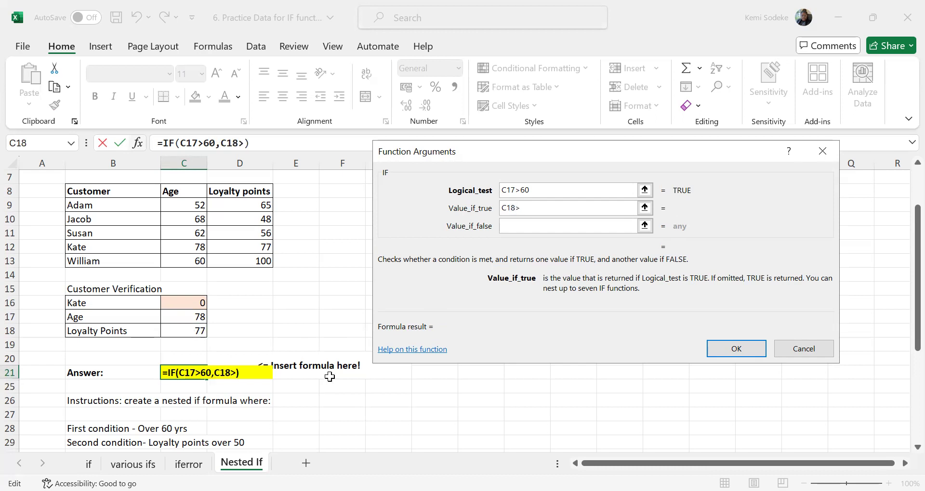
type("50")
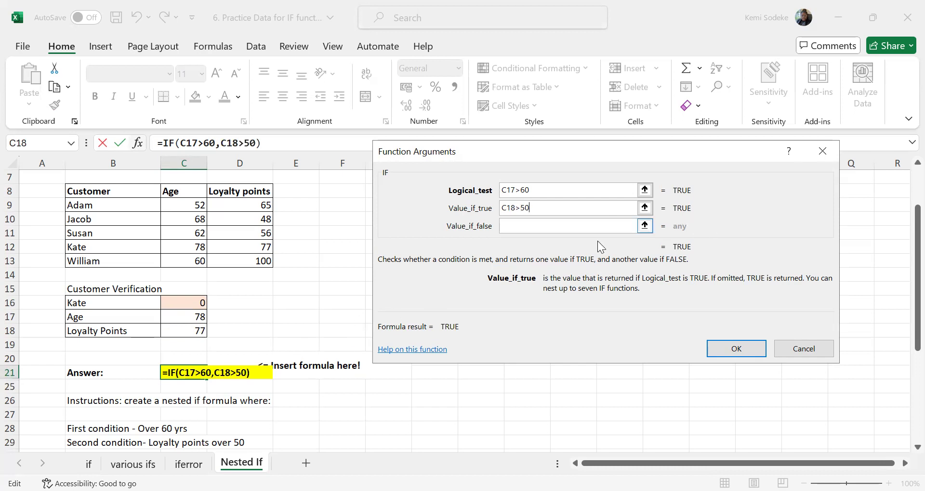
left_click(543, 228)
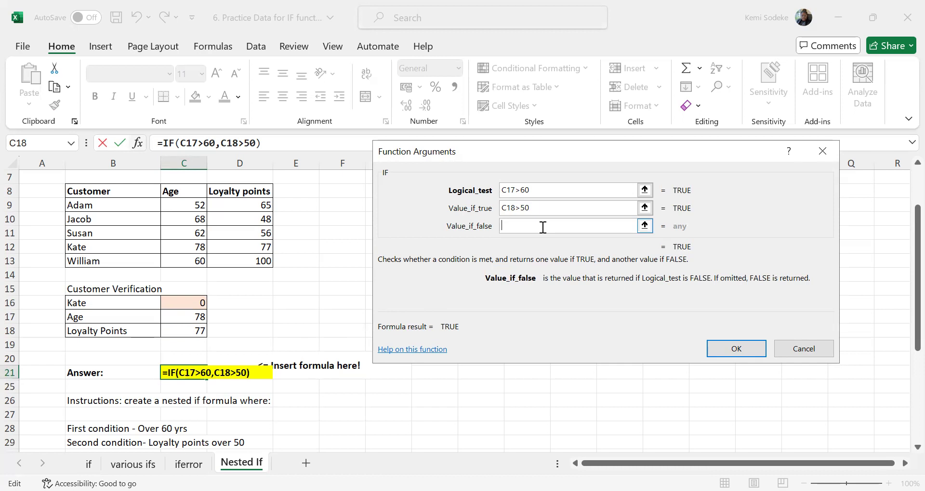
type("no")
left_click(736, 348)
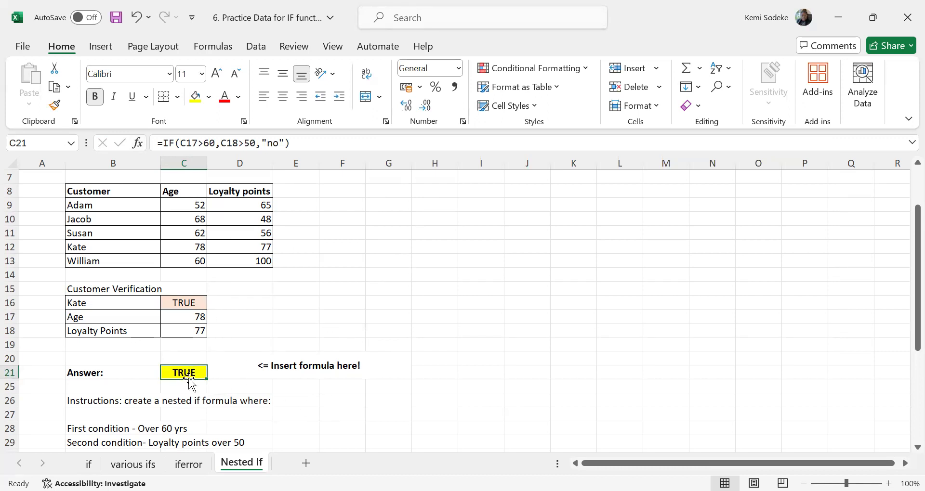
Wrap C18>50 in a nested IF returning "yes" within C21's value-if-true argument and apply the formula.
left_click(139, 144)
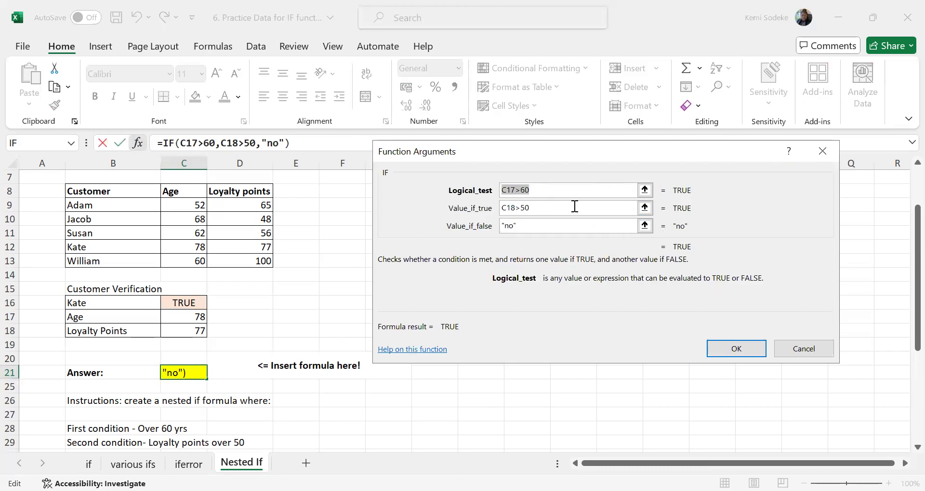
left_click(502, 210)
type("if")
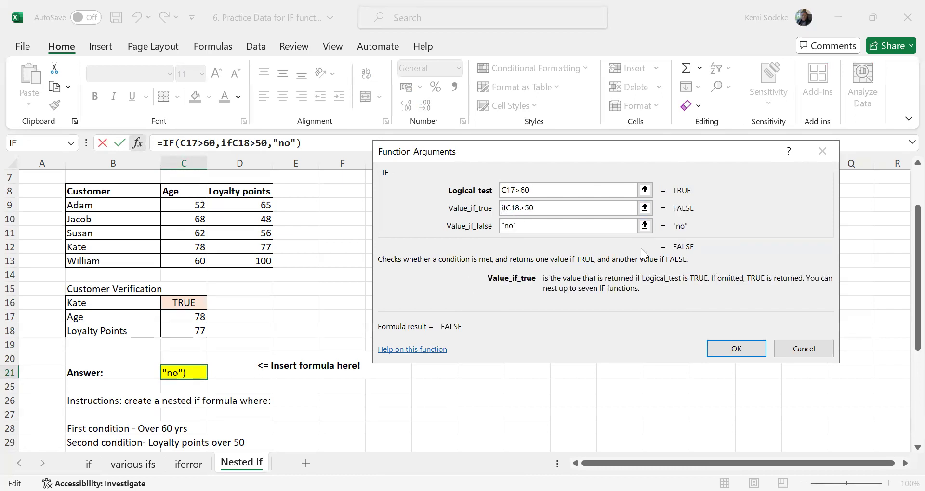
type("(")
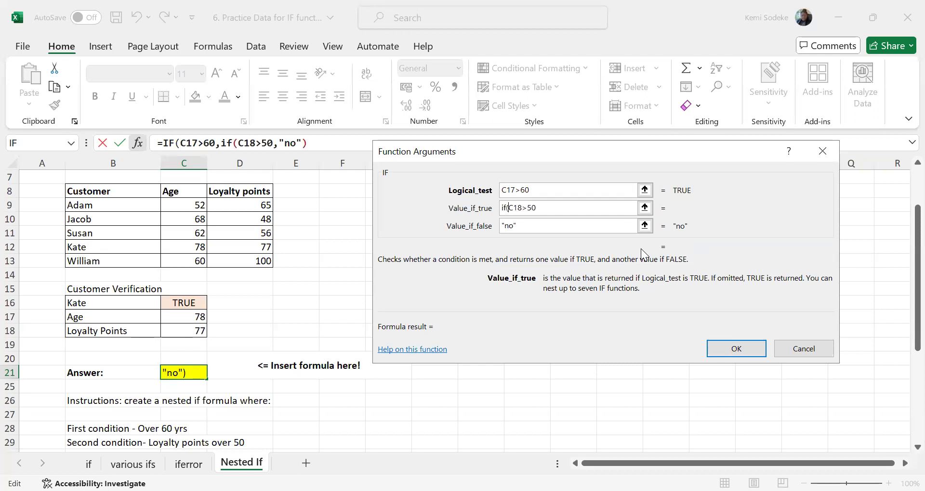
left_click(543, 208)
type(",\"yes\"")
left_click(741, 348)
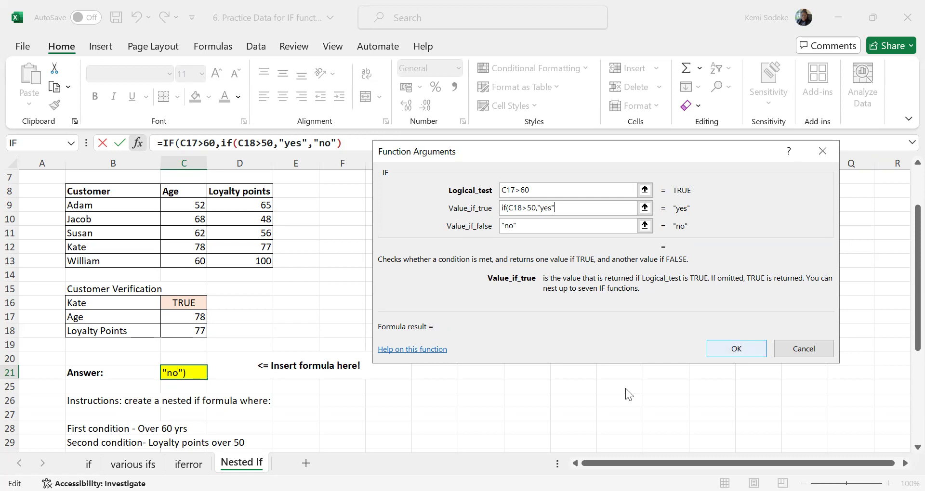
left_click(444, 303)
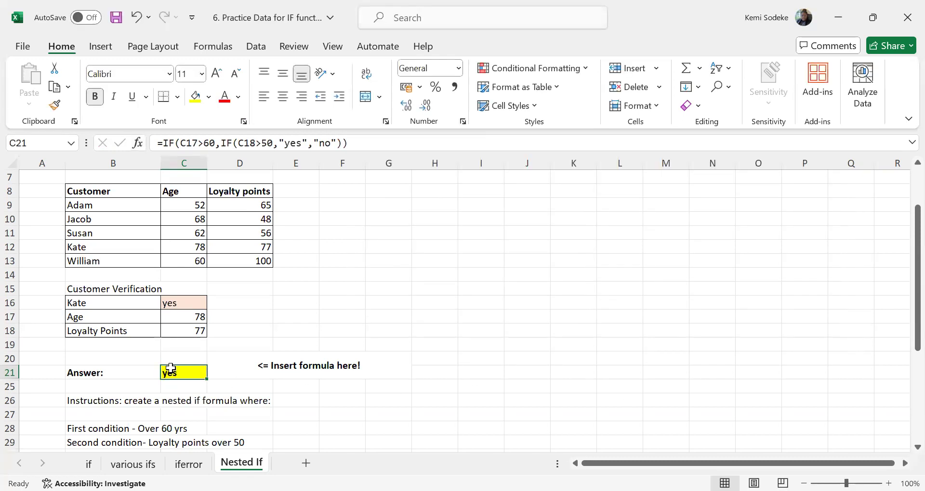
Add "no" as the value-if-false argument of the outer IF in C21 and apply it.
left_click(139, 144)
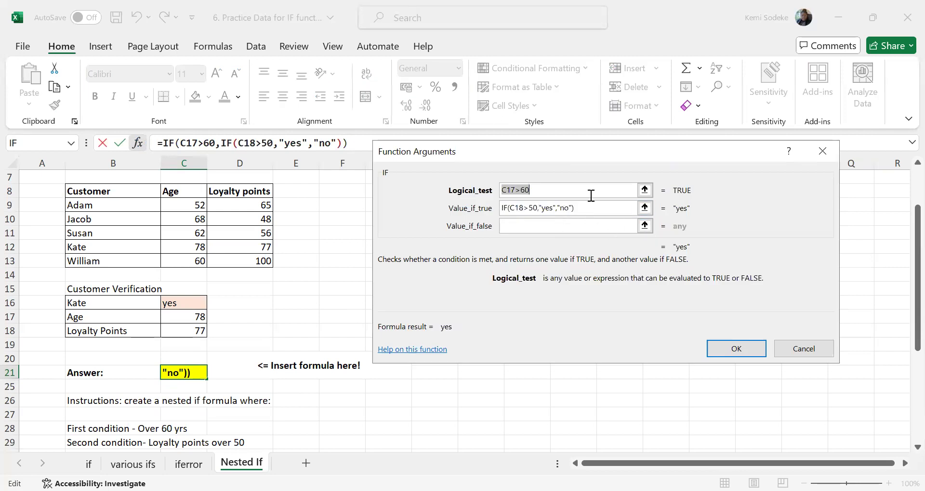
left_click(549, 225)
type("no")
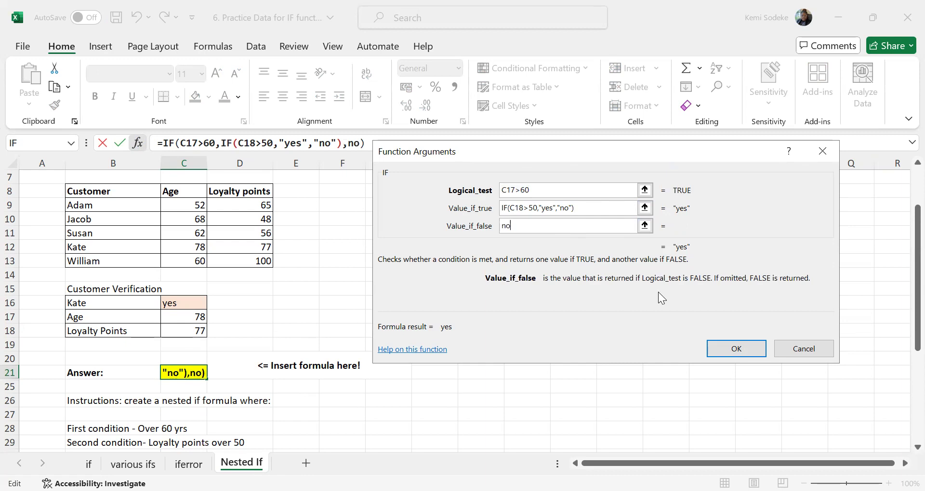
left_click(749, 348)
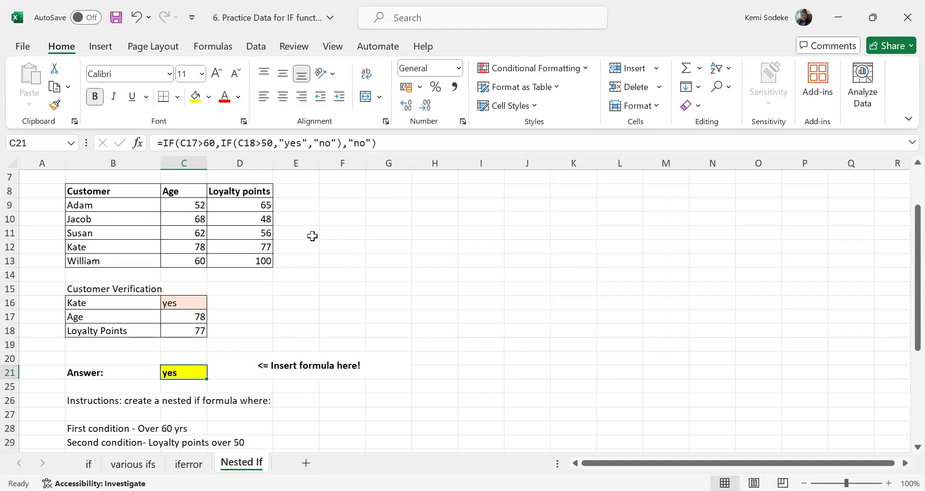
Review the arguments of the nested IF in C21 and compare them with the task instructions below it.
key("F2")
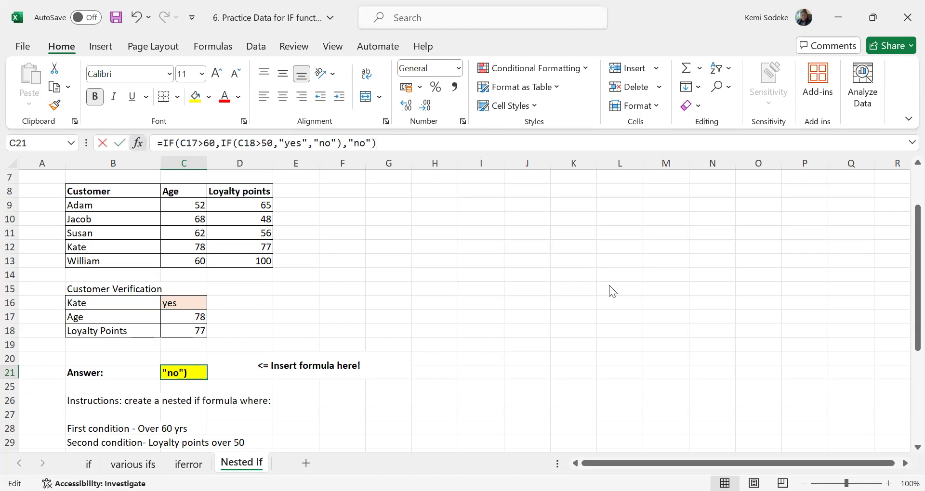
key("shift+F3")
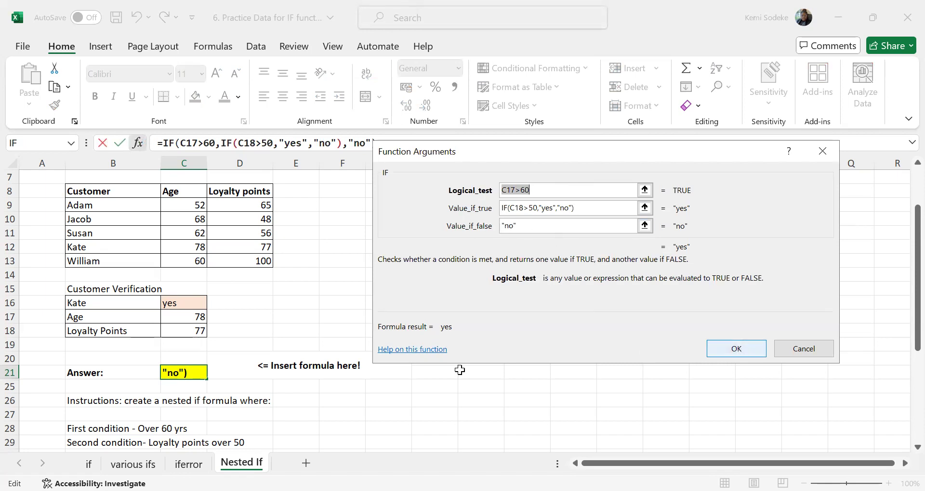
key("Return")
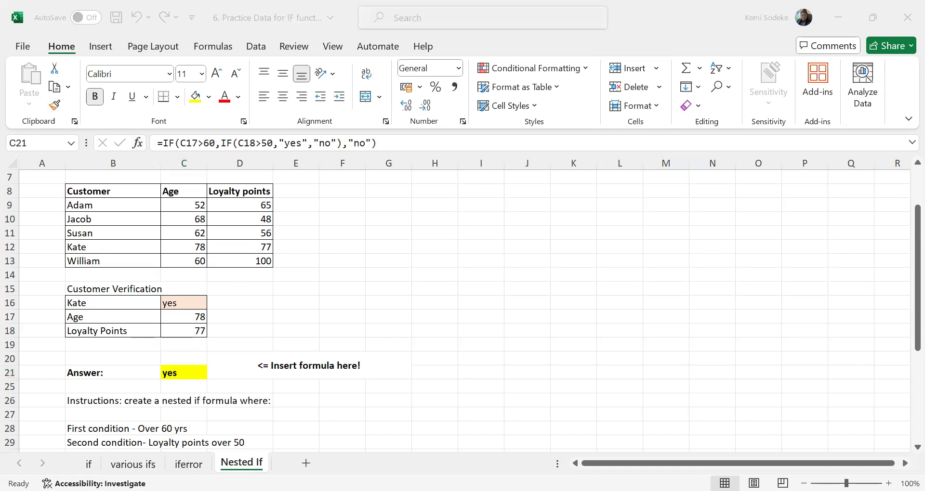
scroll(469, 363, "down", 2)
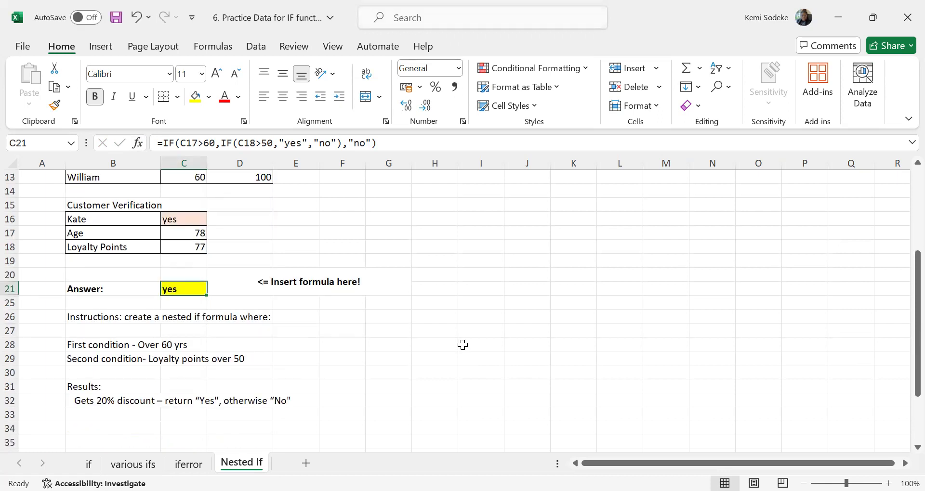
left_click(430, 279)
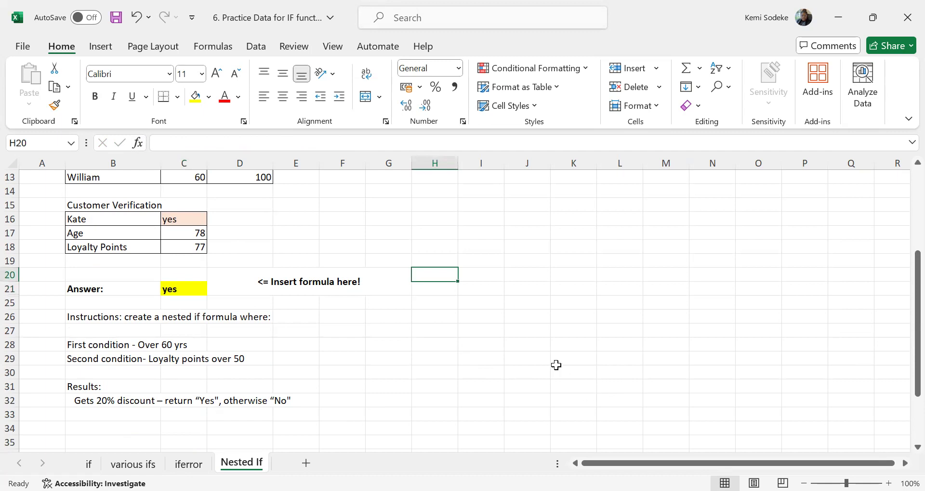
scroll(510, 356, "up", 2)
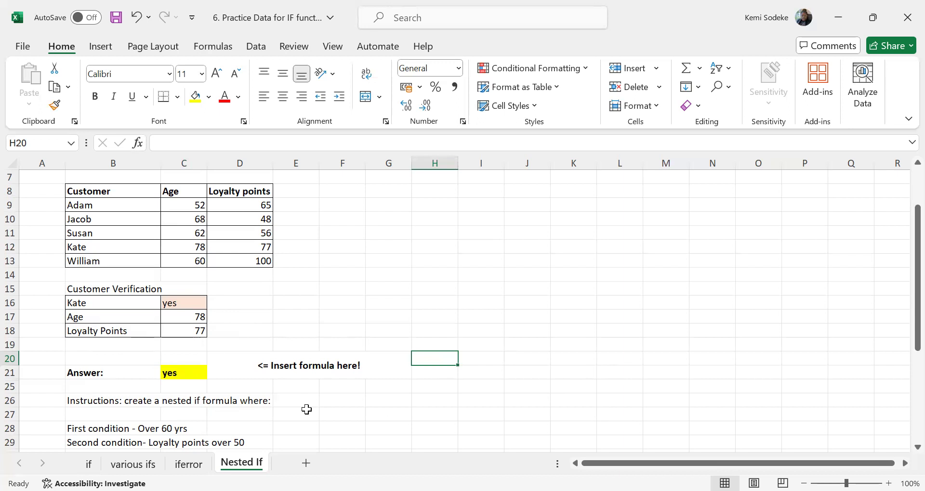
Replace the formula in the Answer cell C21 with =IF(C17>60,"yes","no") to test only the age condition.
left_click(176, 370)
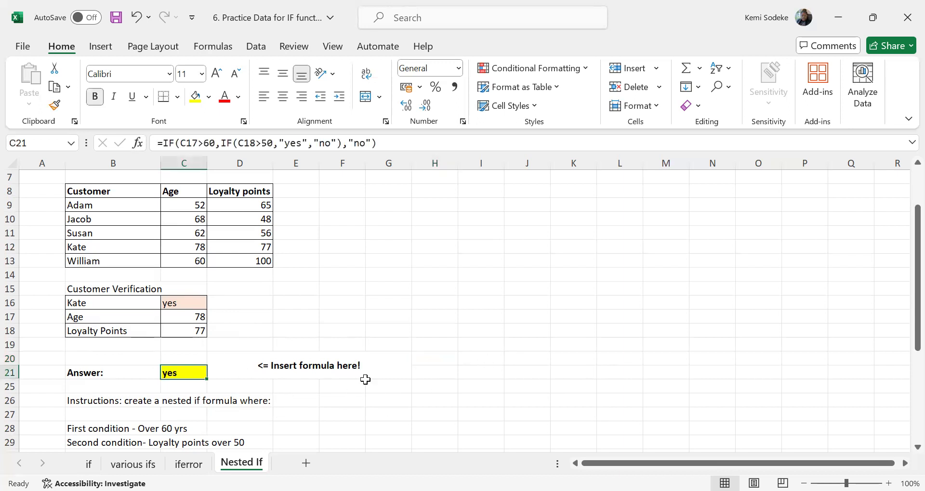
type("=")
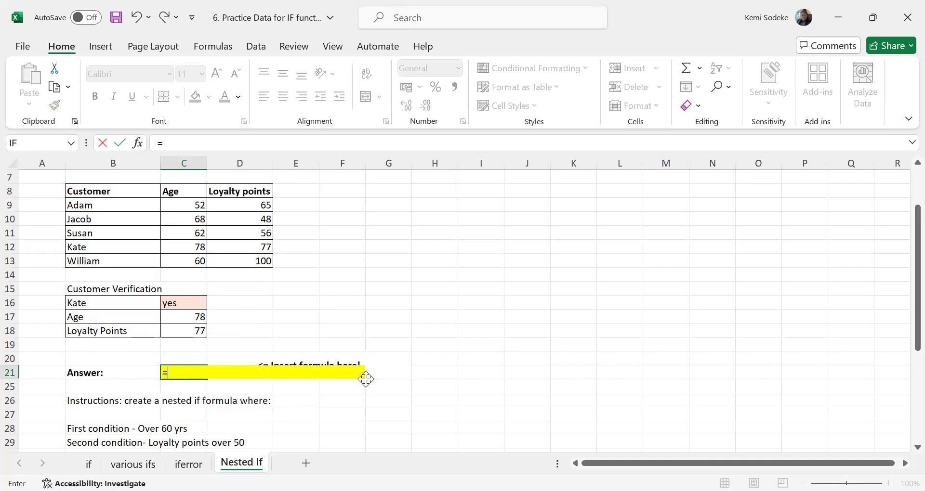
type("if(")
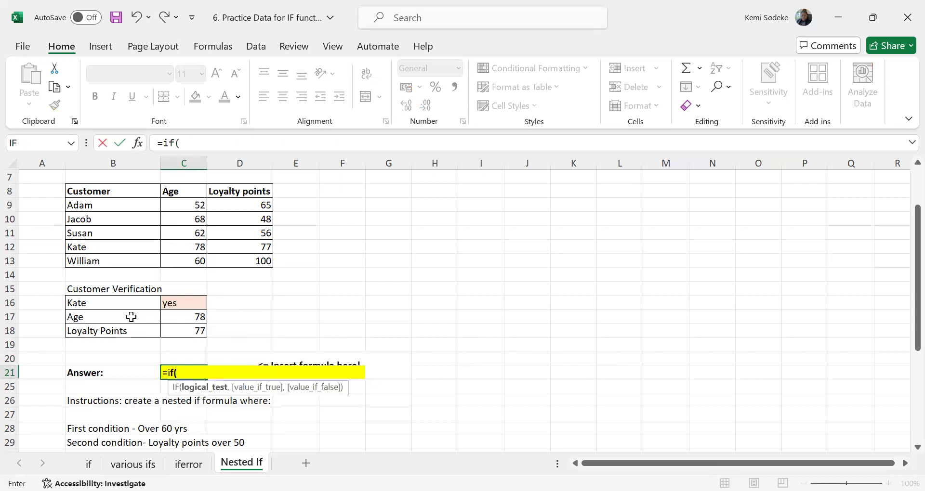
left_click(179, 317)
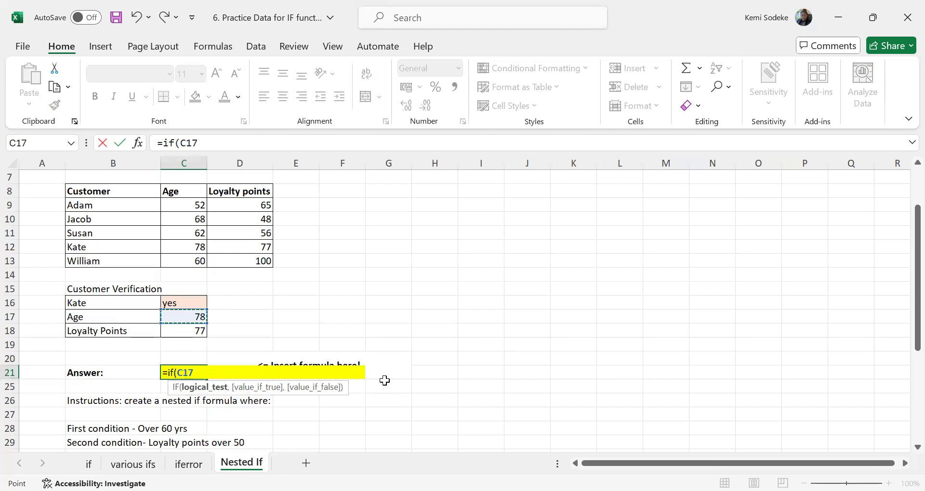
type(">60,")
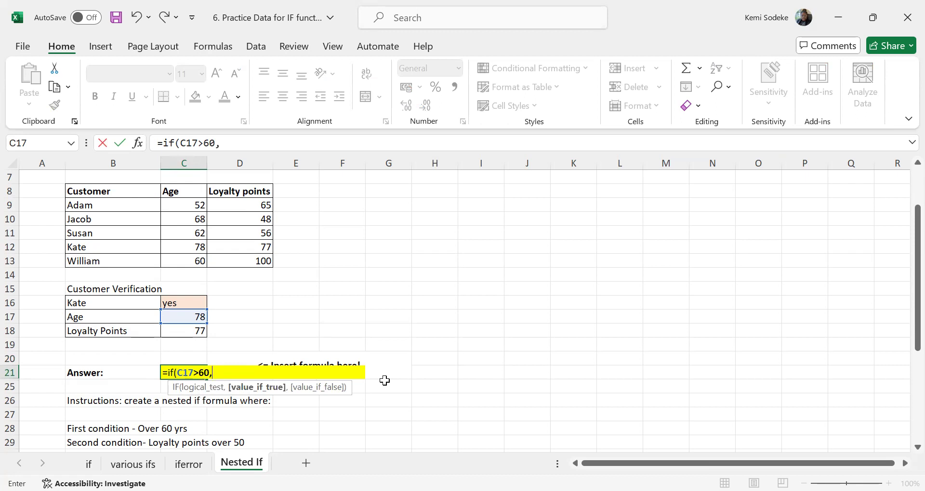
type("\"yes\",\"no")
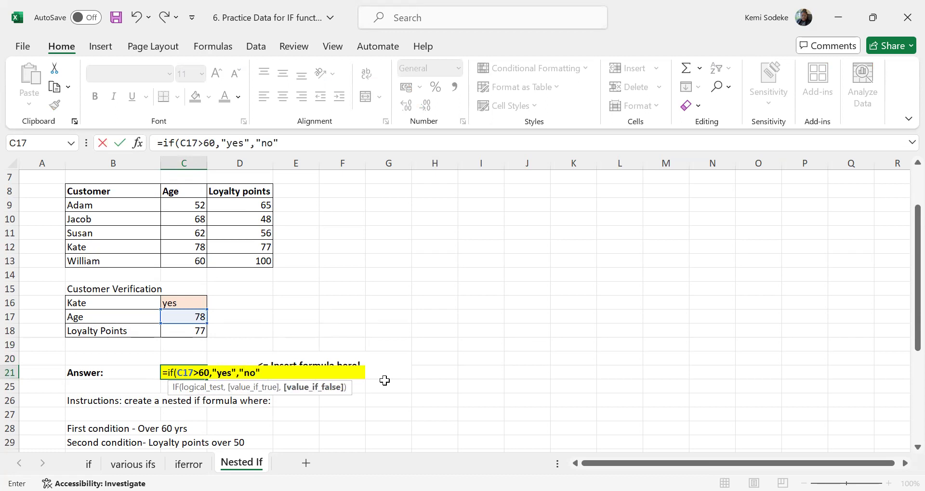
type("\"")
key("Return")
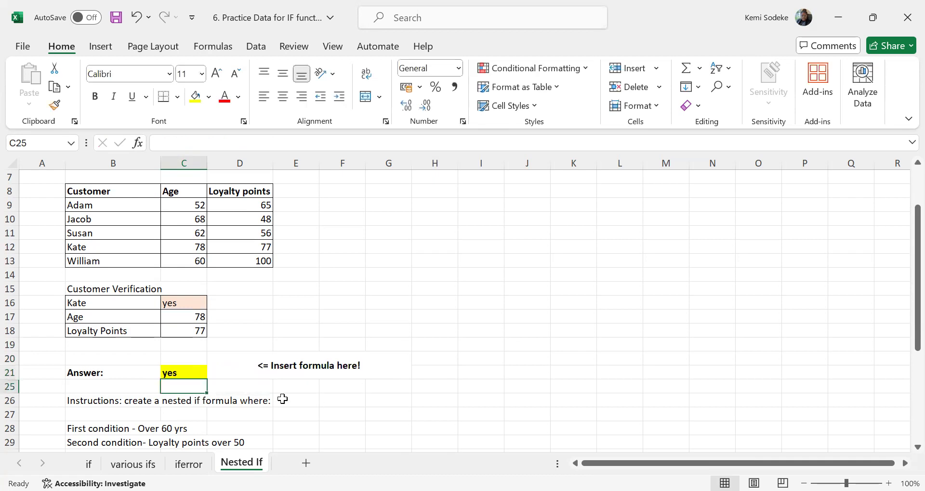
left_click(476, 371)
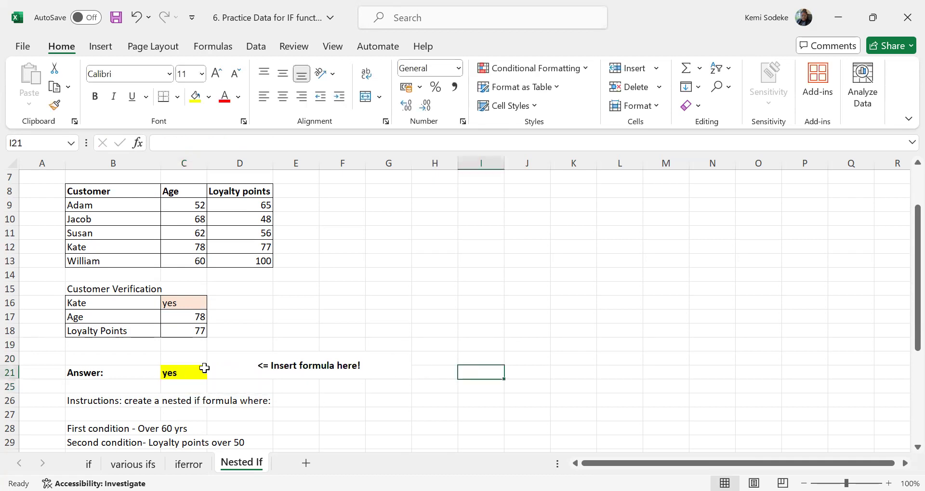
left_click(181, 373)
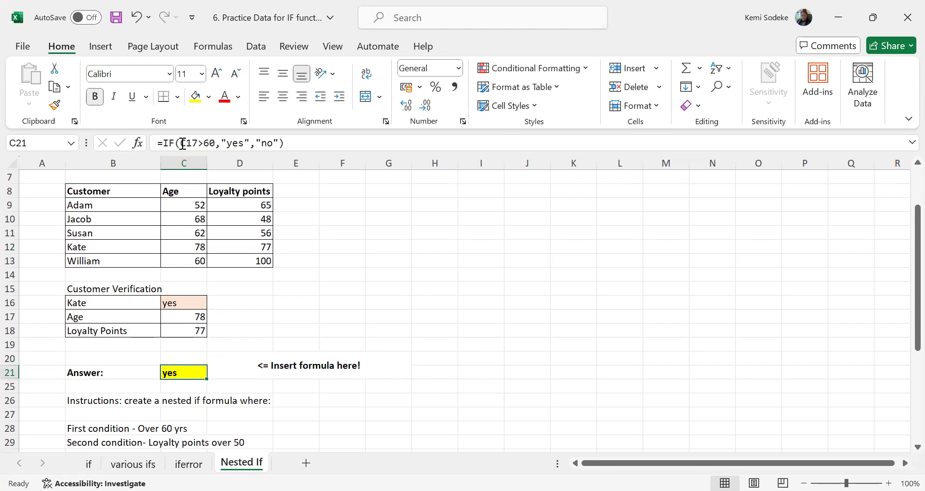
Enter =IF(C18>50,"yes","no") in H21 to test the loyalty points condition separately.
left_click(435, 369)
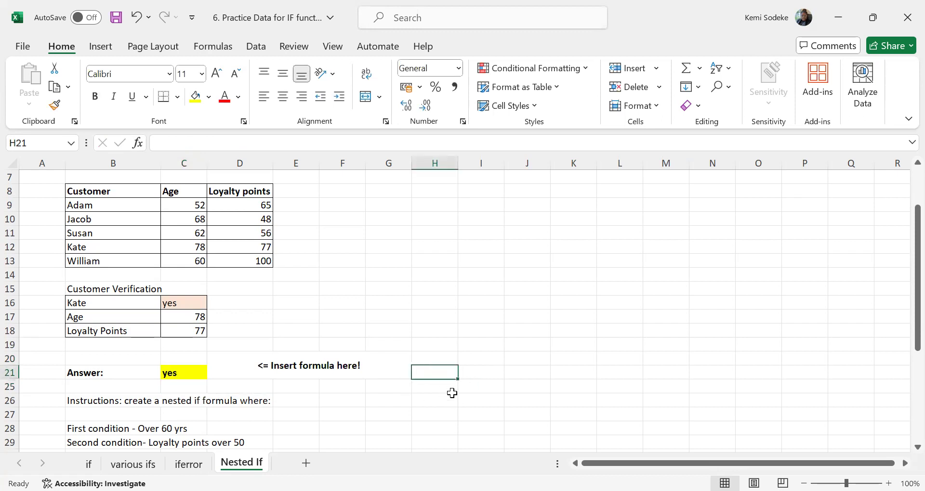
type("=")
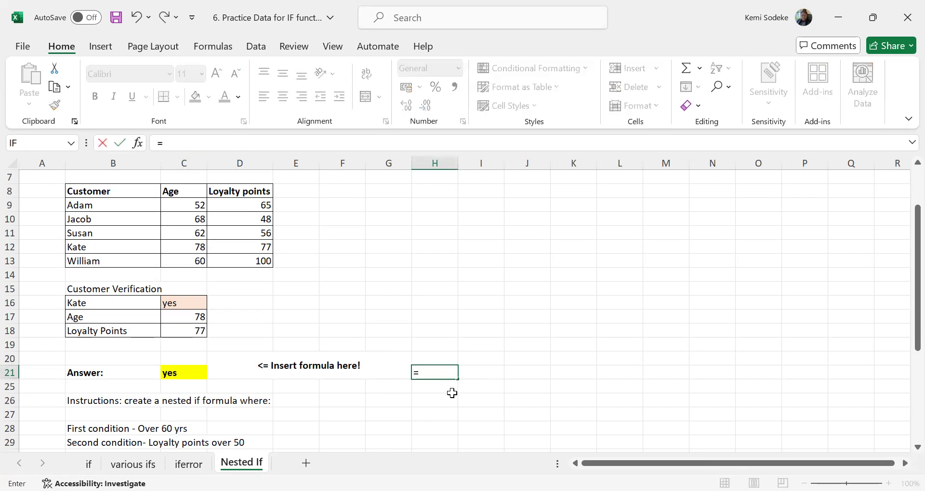
type("if(")
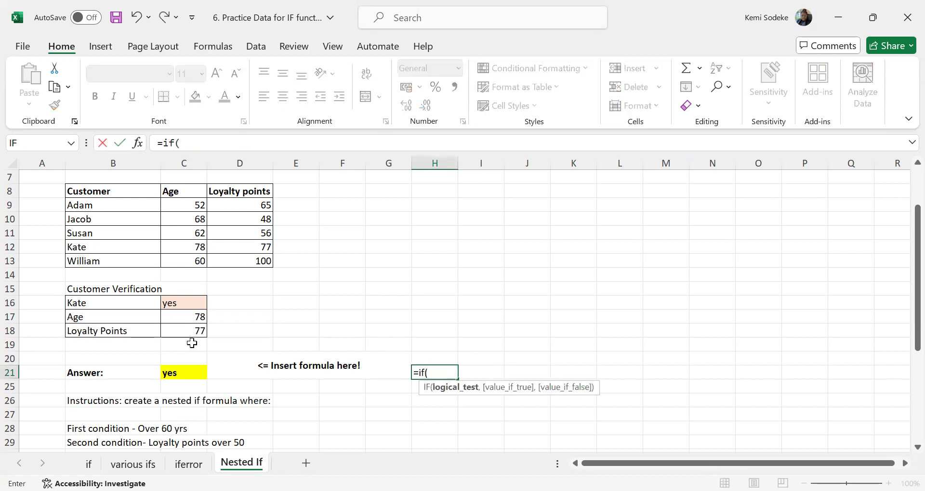
left_click(191, 332)
type(">50")
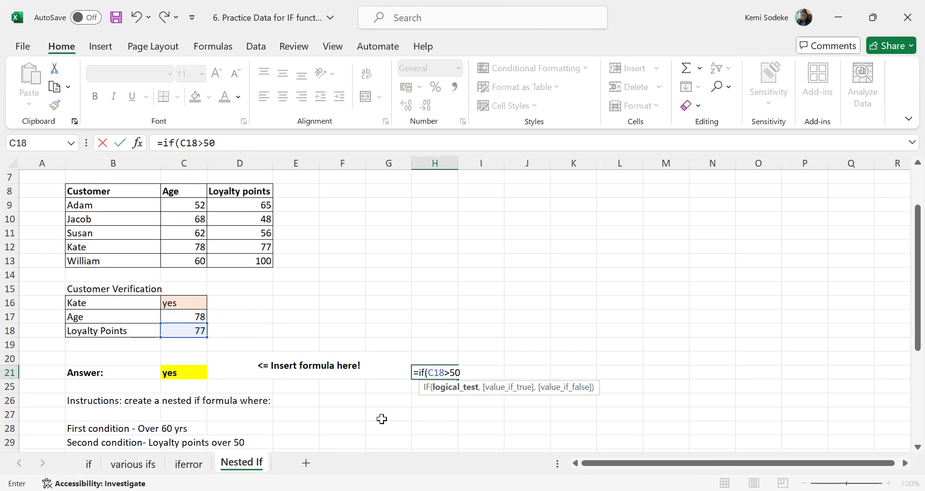
type(",\"yes\"")
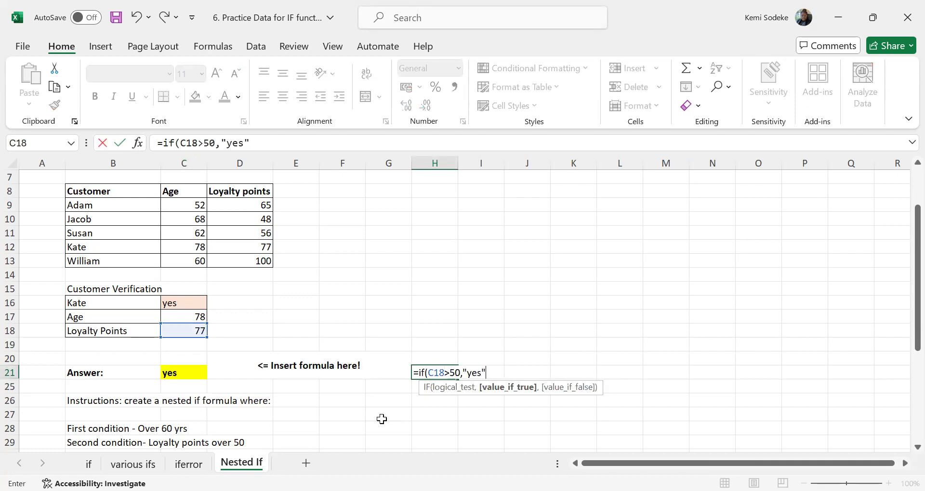
type(",\"no")
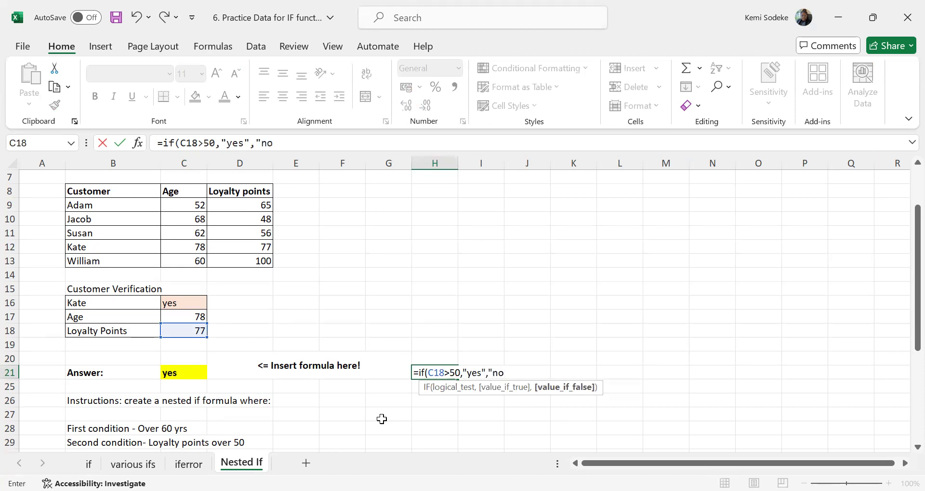
type("\")")
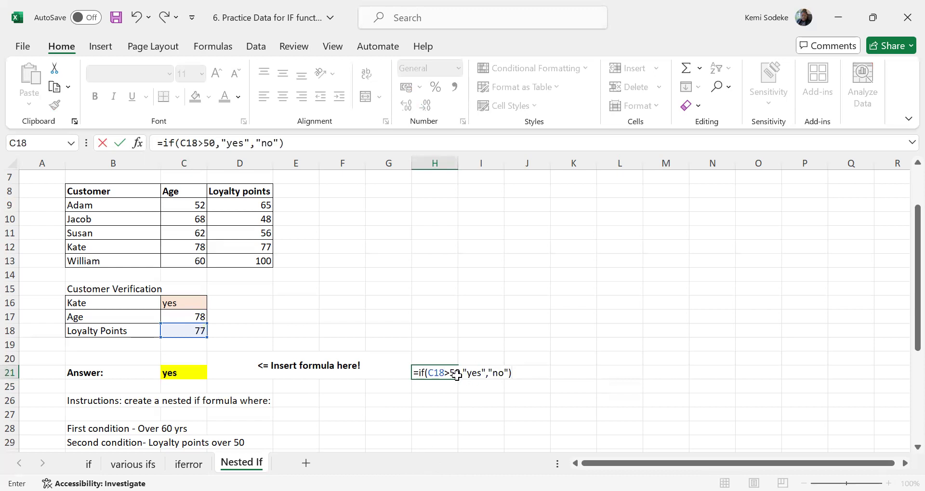
left_click(436, 377)
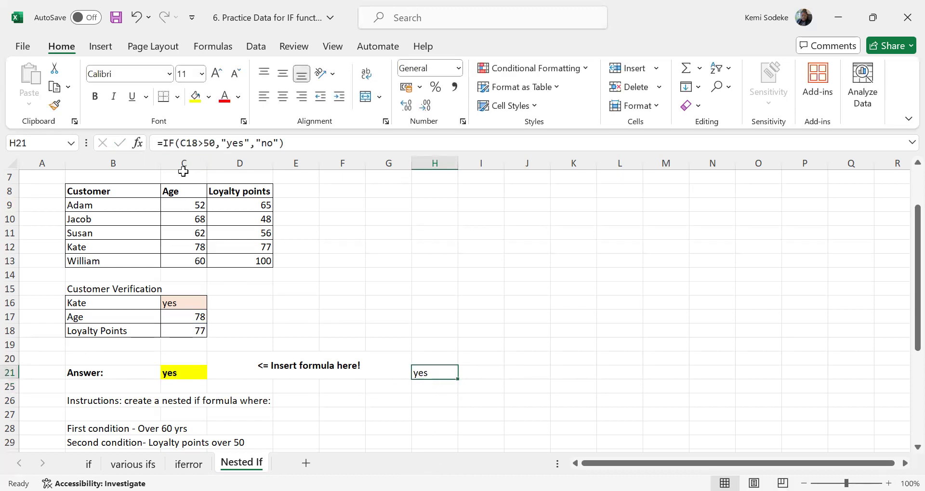
Make the C18 reference in H21's IF formula absolute as $C$18.
left_click(183, 141)
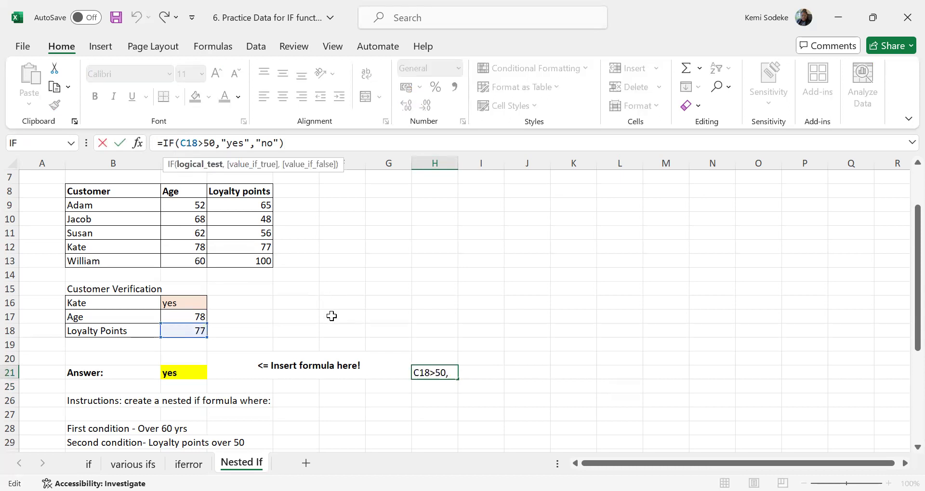
left_click_drag(198, 143, 182, 145)
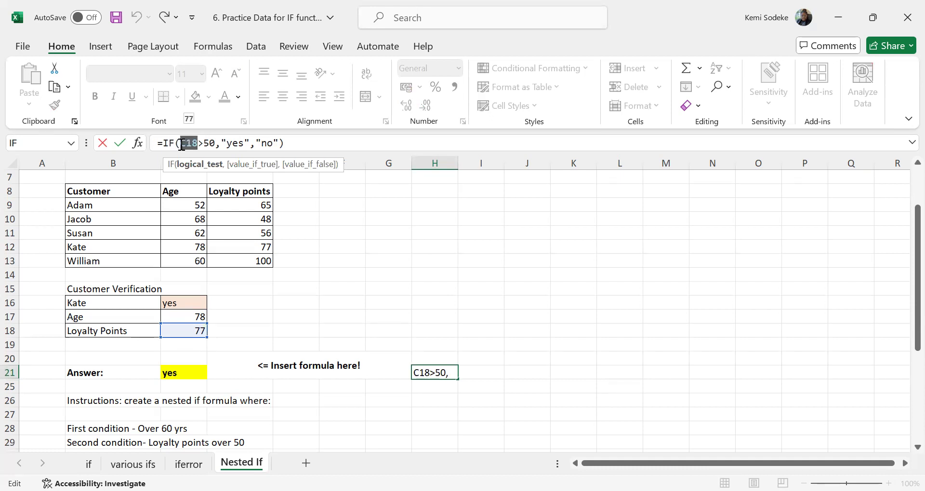
key("F4")
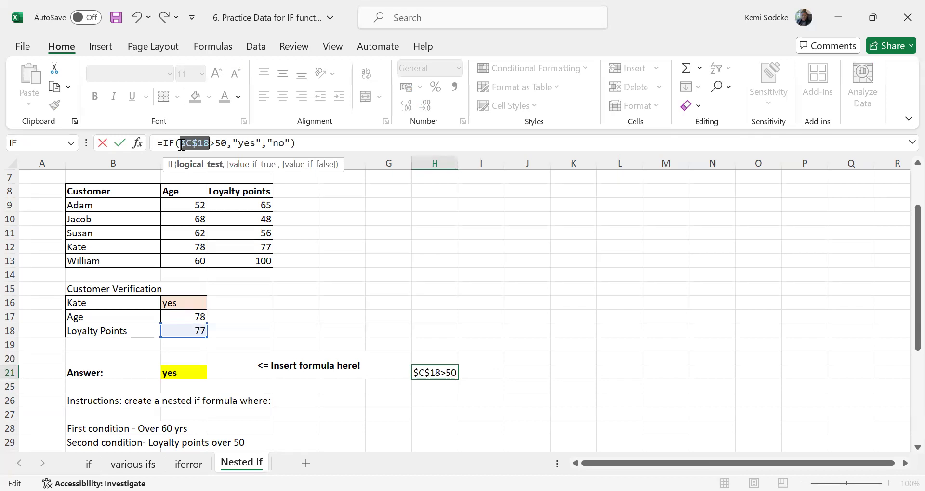
key("Return")
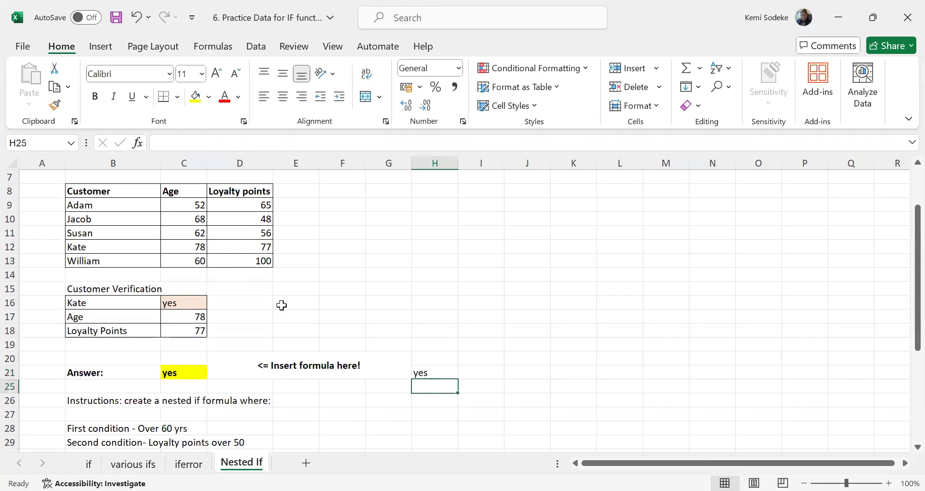
Compare the formulas in C21 and H21, and copy H21's IF expression without its leading equals sign.
left_click(179, 372)
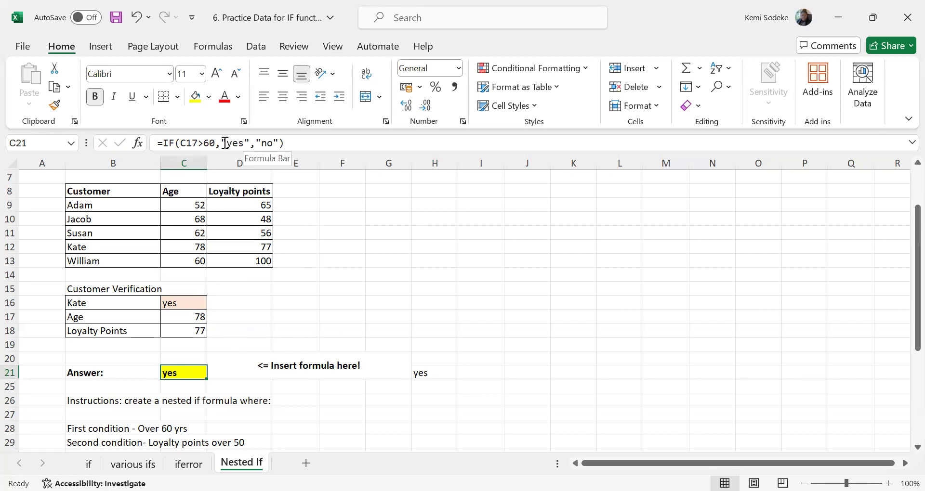
left_click(423, 368)
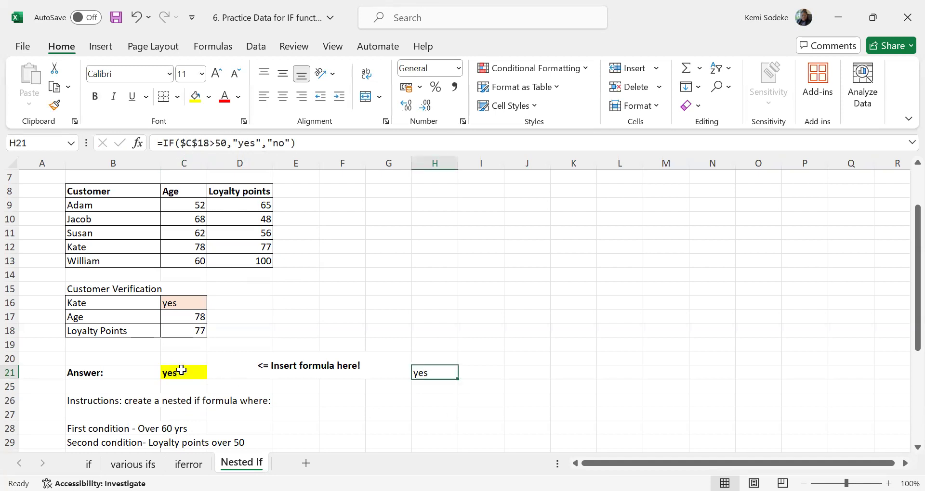
left_click(179, 372)
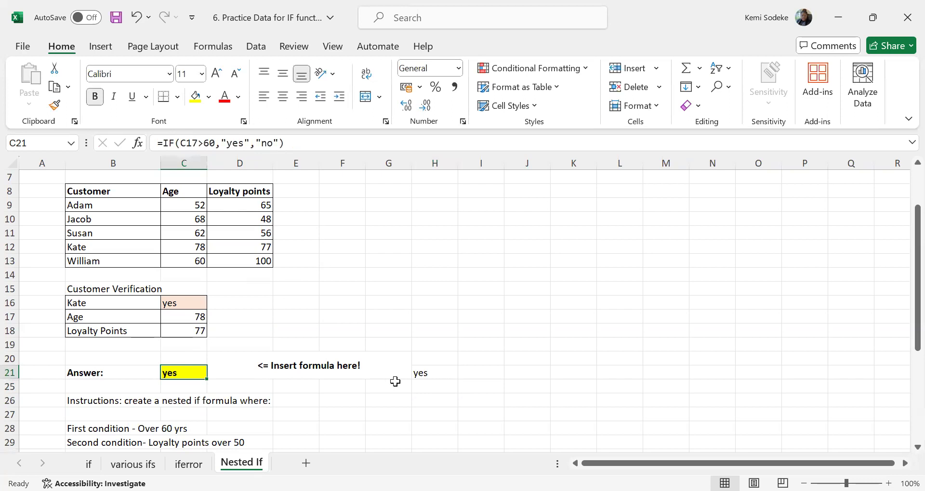
left_click(426, 375)
left_click_drag(295, 143, 163, 143)
key("ctrl+c")
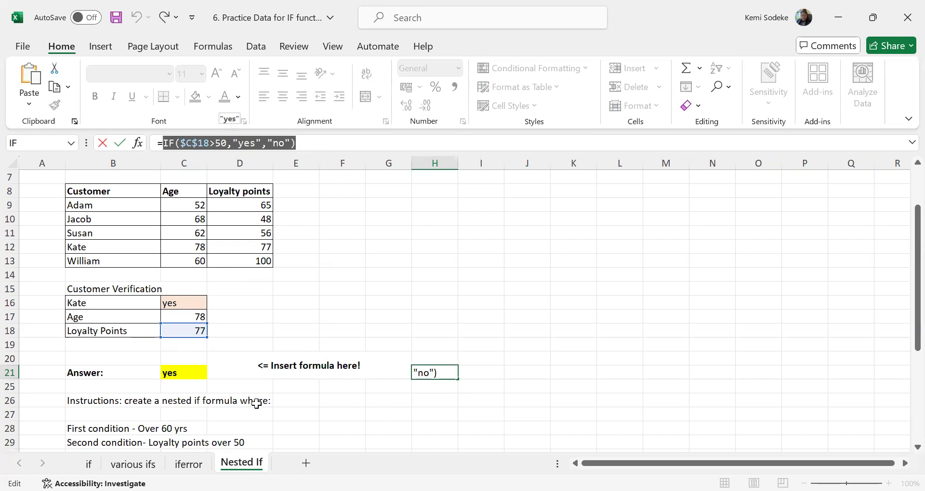
key("Escape")
Replace "yes" in C21's formula with the copied IF($C$18>50,"yes","no") and check the nested formula against H21.
left_click(174, 374)
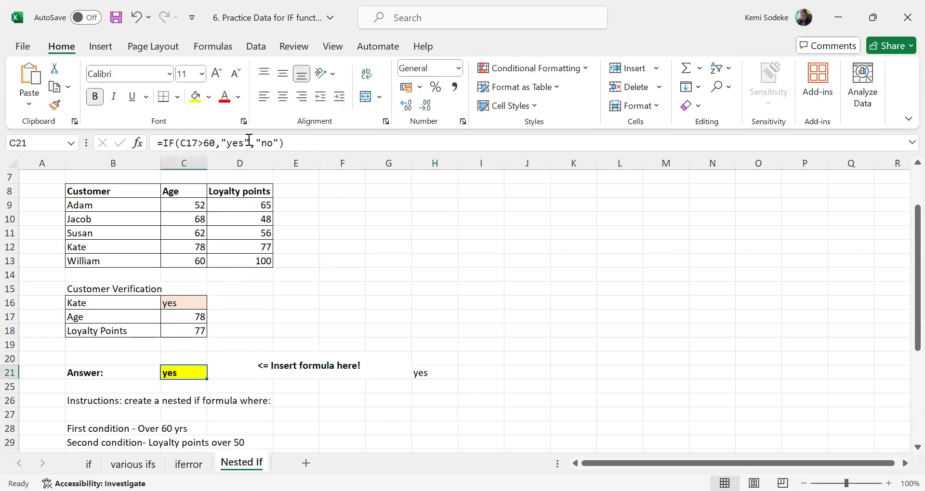
double_click(225, 143)
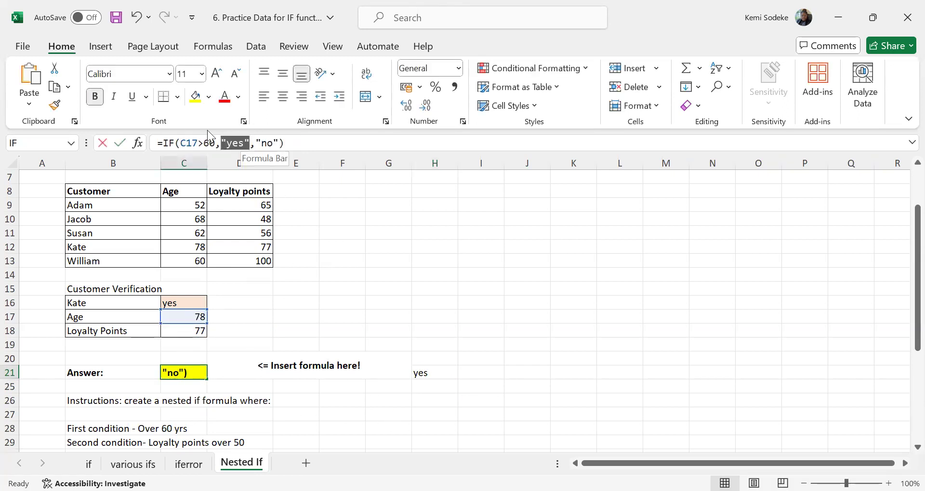
key("ctrl+v")
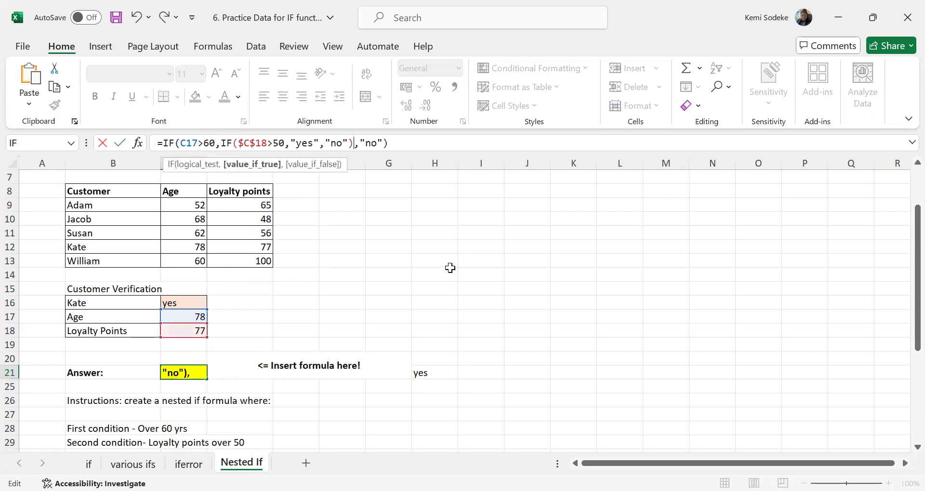
key("Return")
left_click(186, 370)
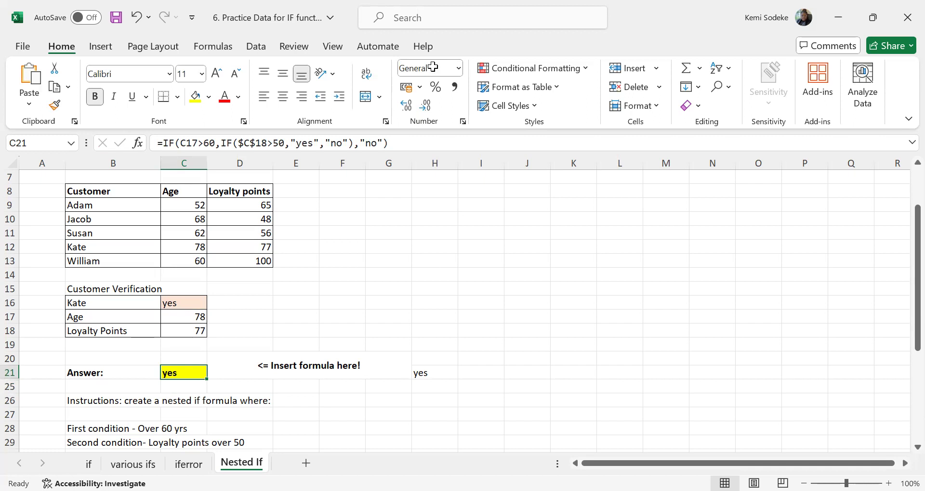
left_click(435, 373)
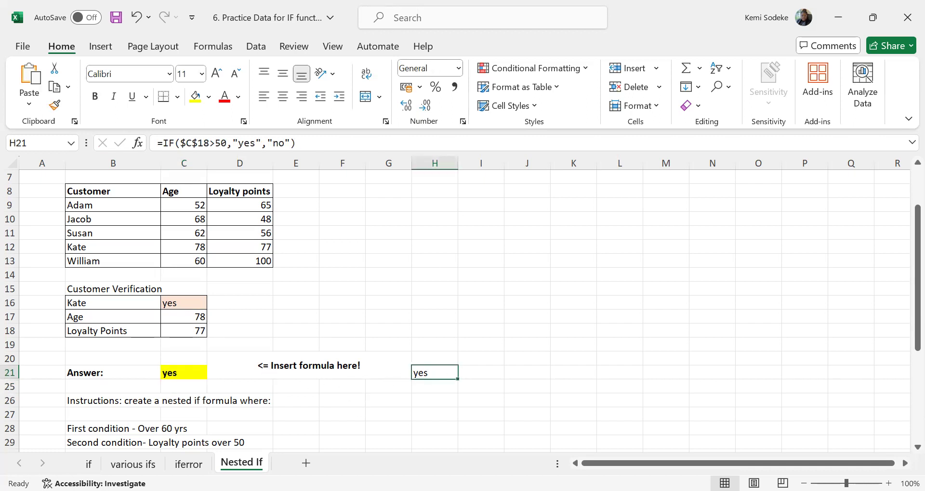
Review the discount rule, customer records and nested IF instructions on the Nested If sheet.
left_click(475, 376)
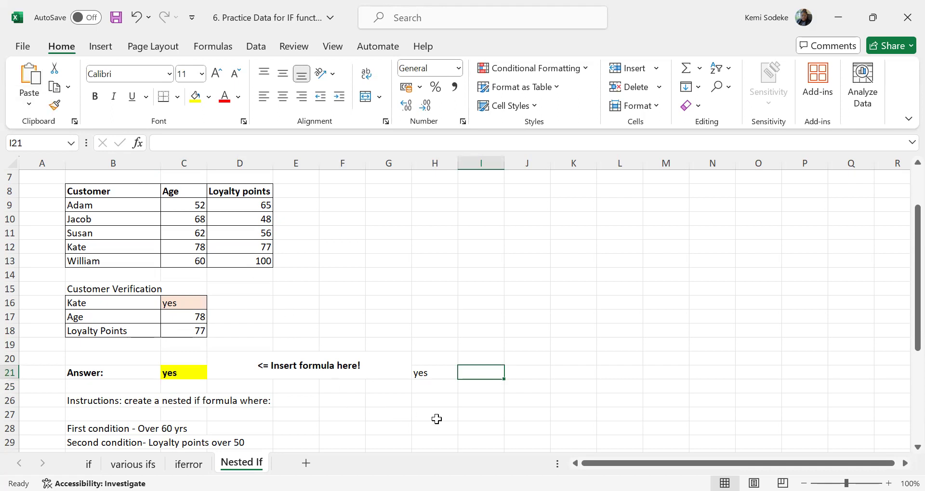
left_click(418, 401)
scroll(418, 387, "up", 1)
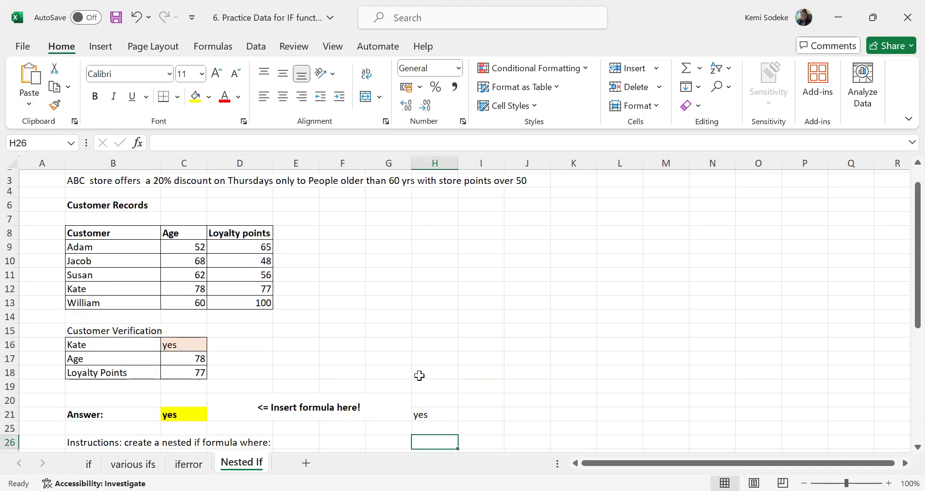
scroll(419, 374, "down", 2)
scroll(412, 374, "up", 3)
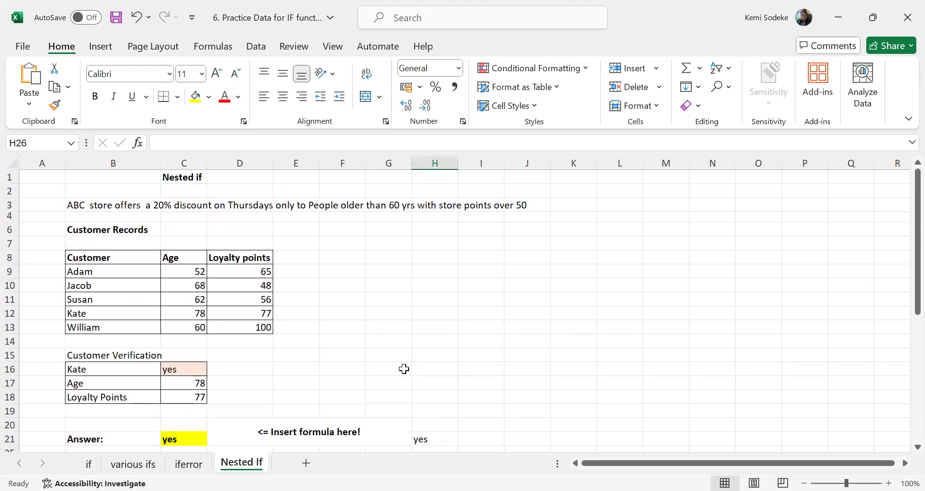
scroll(385, 356, "down", 3)
scroll(399, 363, "down", 3)
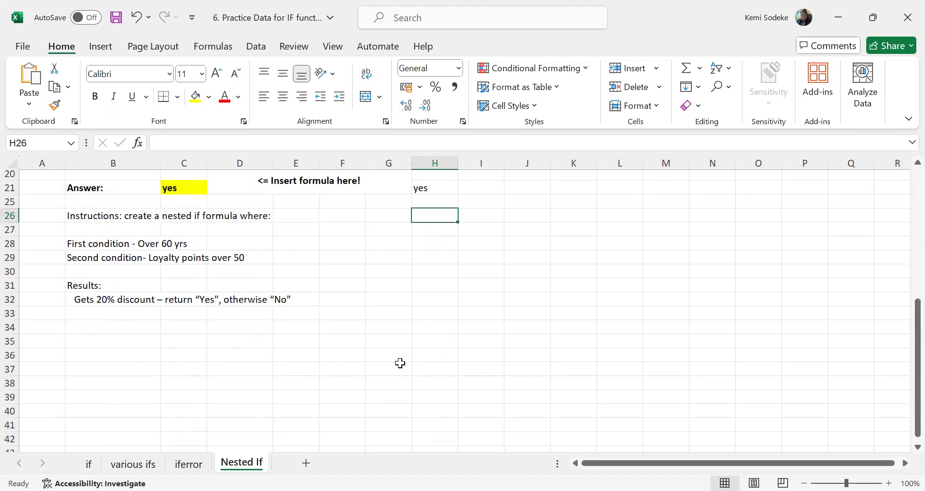
scroll(397, 362, "up", 2)
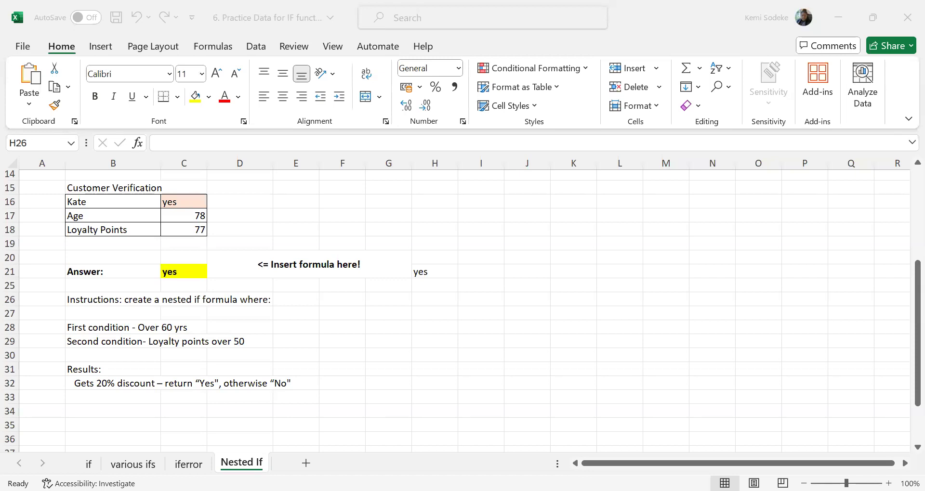
Close the IF functions practice workbook without saving the changes.
left_click(481, 368)
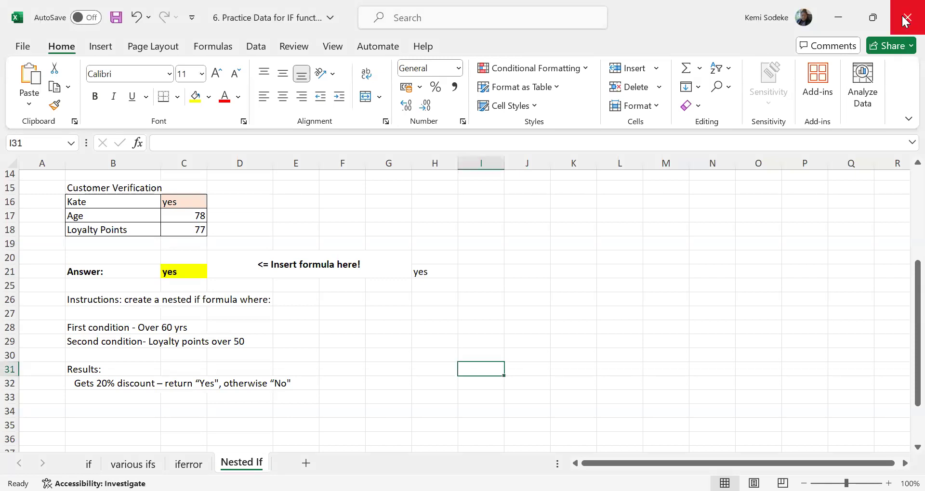
left_click(903, 29)
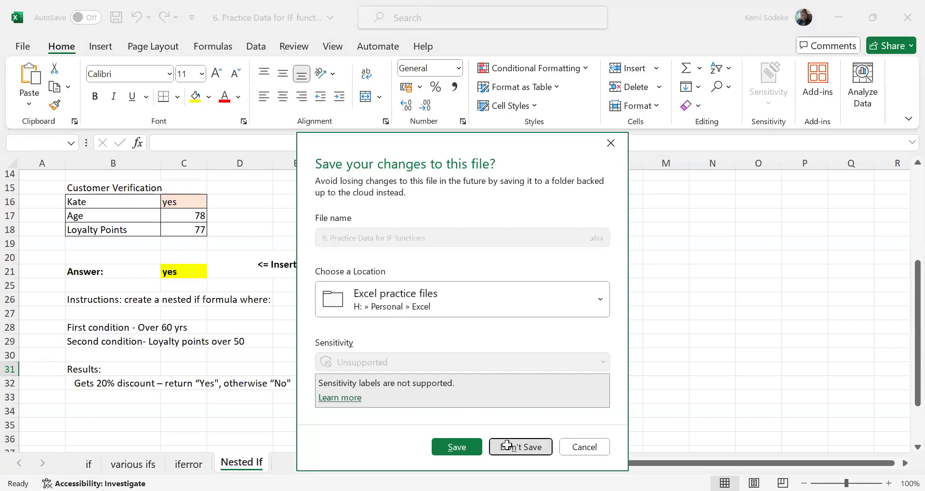
left_click(507, 445)
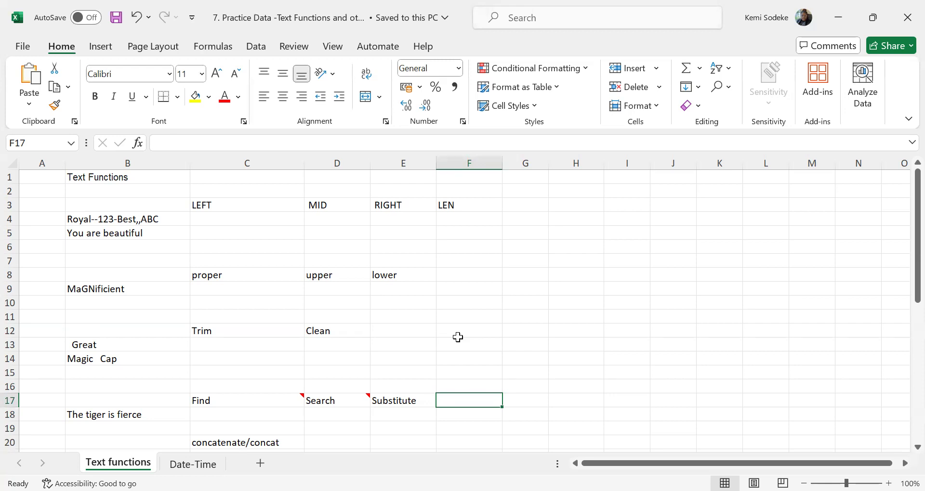
Look over the Text functions sheet, including the LEFT, MID, RIGHT and LEN headings and the sample text in B4.
left_click(495, 335)
scroll(386, 323, "down", 3)
scroll(363, 353, "up", 3)
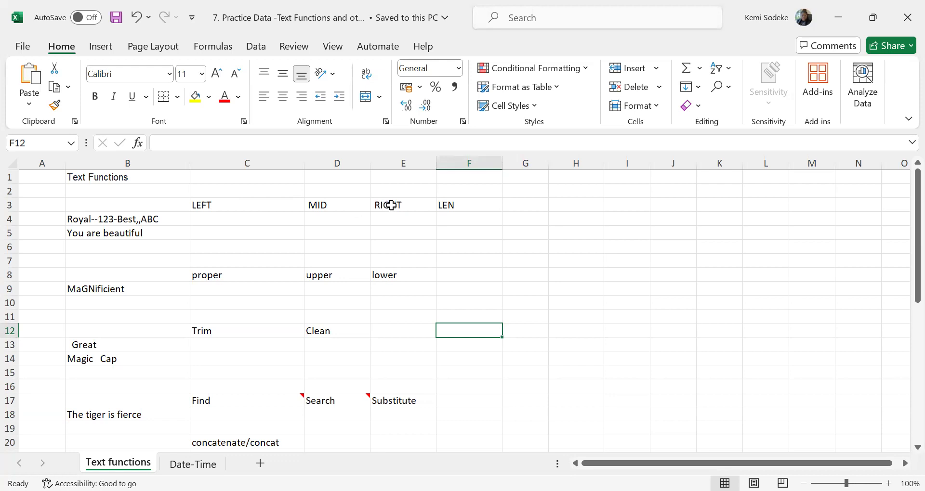
left_click(465, 204)
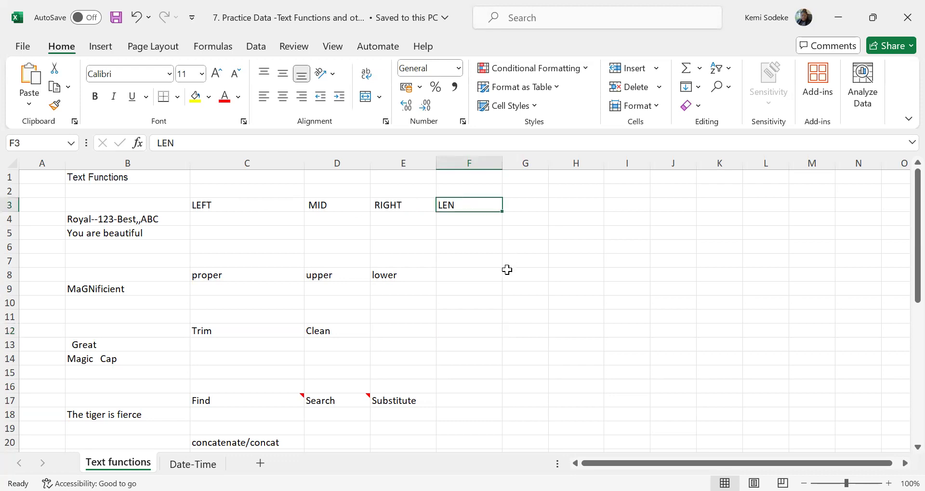
left_click(218, 207)
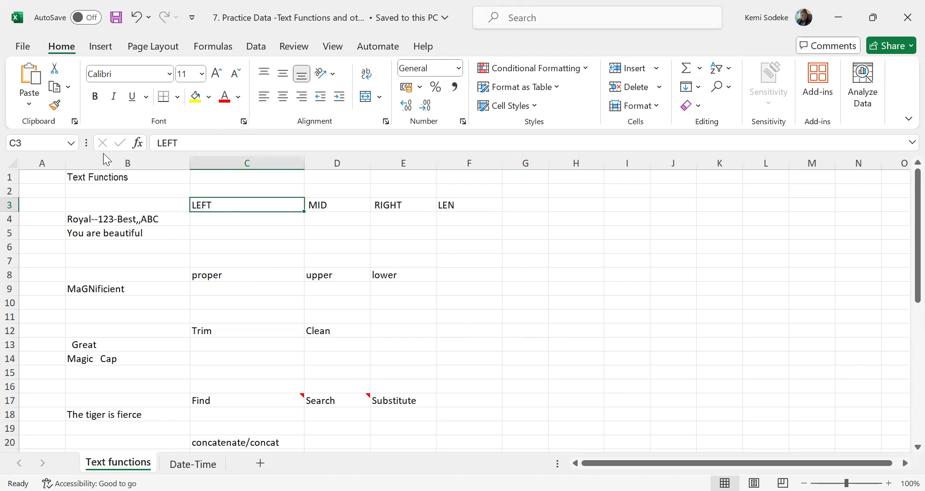
left_click(72, 226)
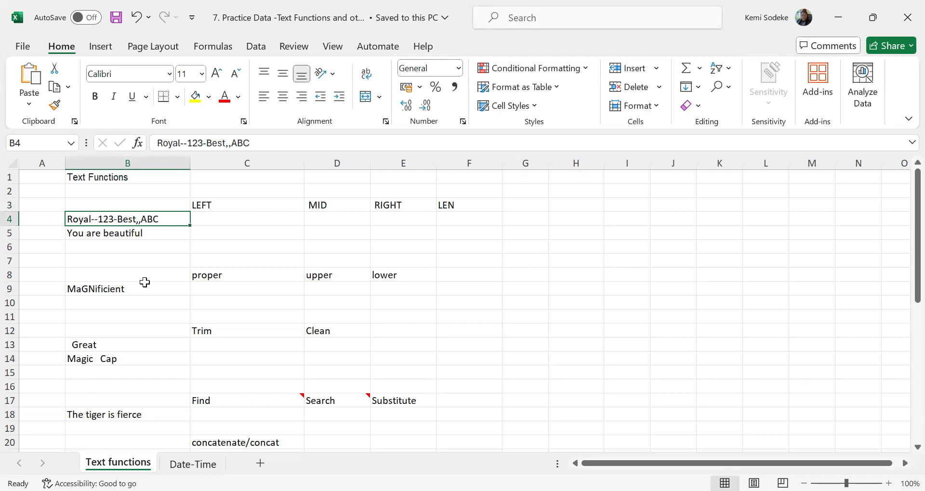
Enter =LEFT(B4,5) in C4 to extract the first five characters of the sample text in B4.
left_click(210, 221)
left_click(126, 219)
left_click(212, 219)
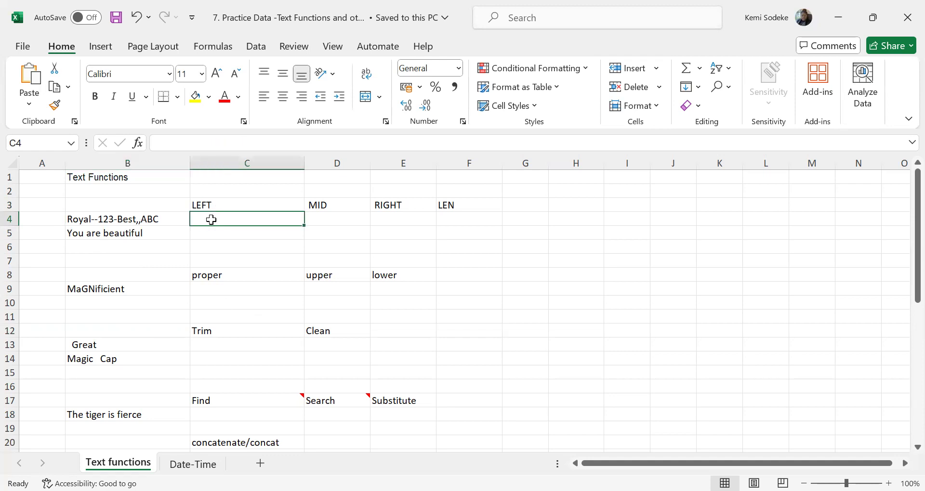
type("=")
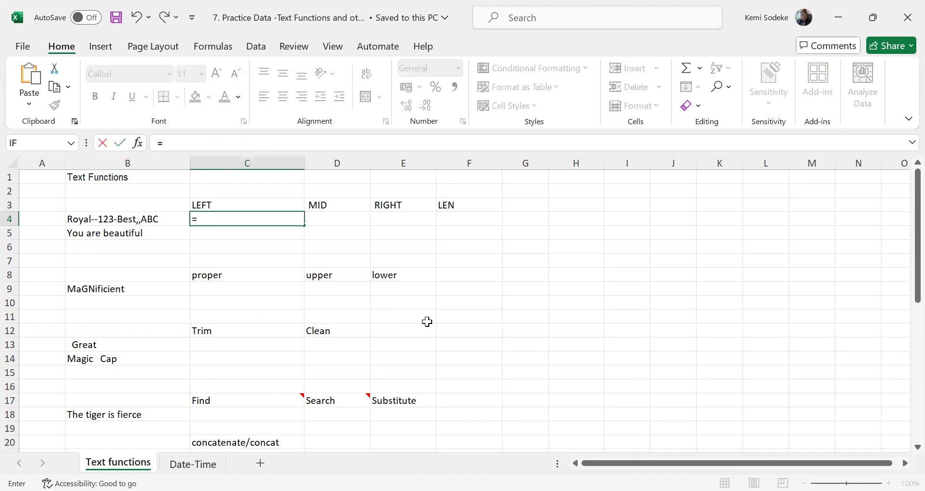
type("left")
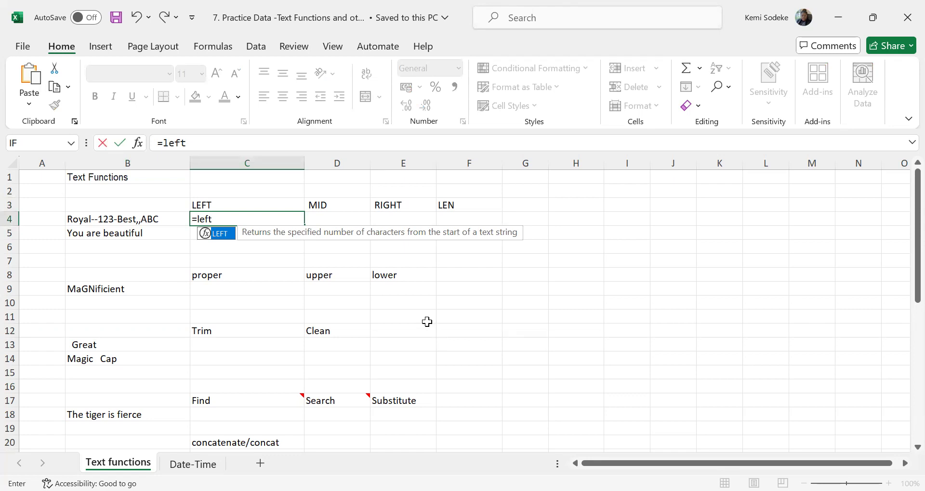
type("(")
left_click(147, 218)
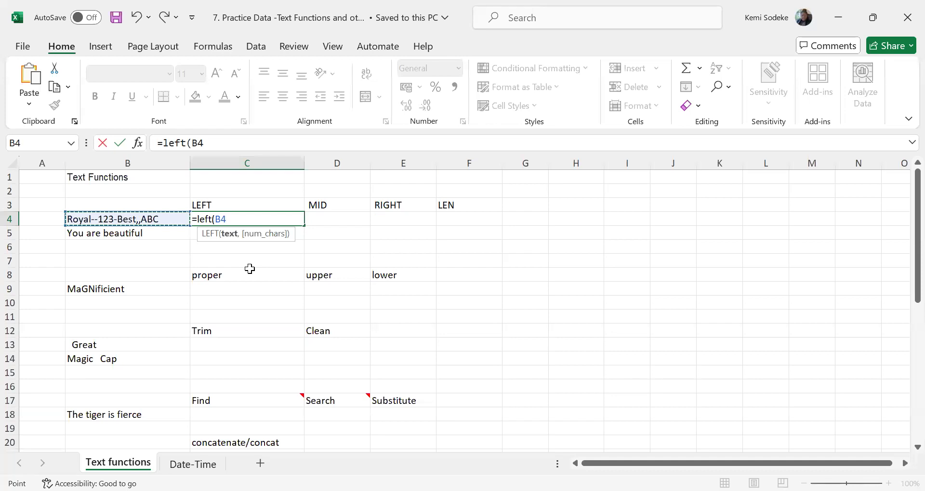
type(",5)")
key("Return")
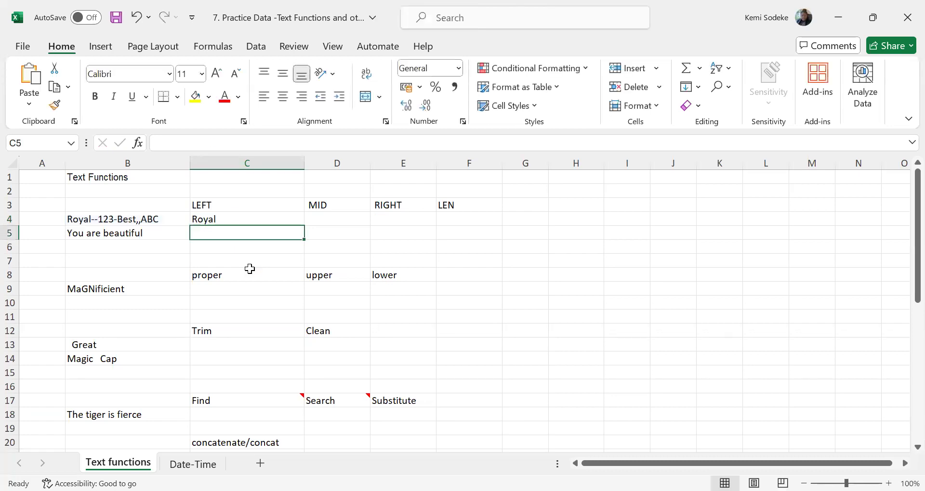
Change the number of characters in C4's LEFT formula to 7, giving =LEFT(B4,7).
left_click(218, 216)
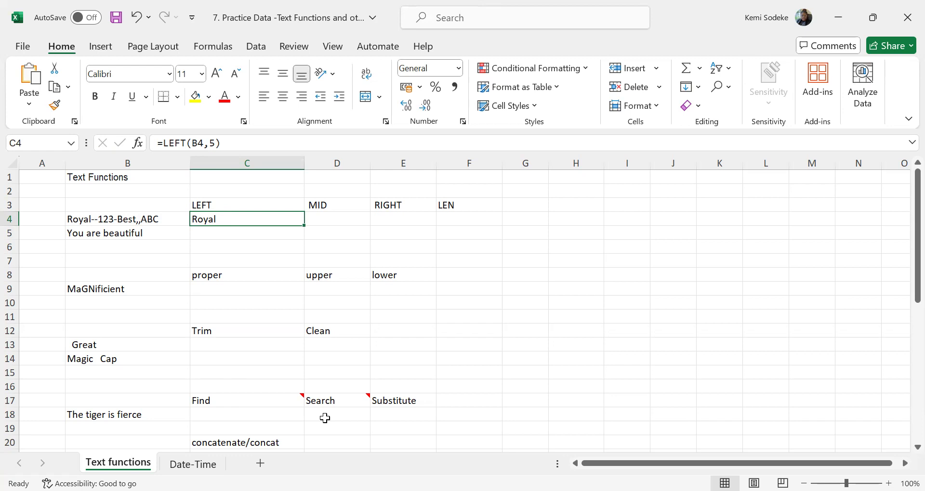
left_click(212, 142)
key("BackSpace")
type("7")
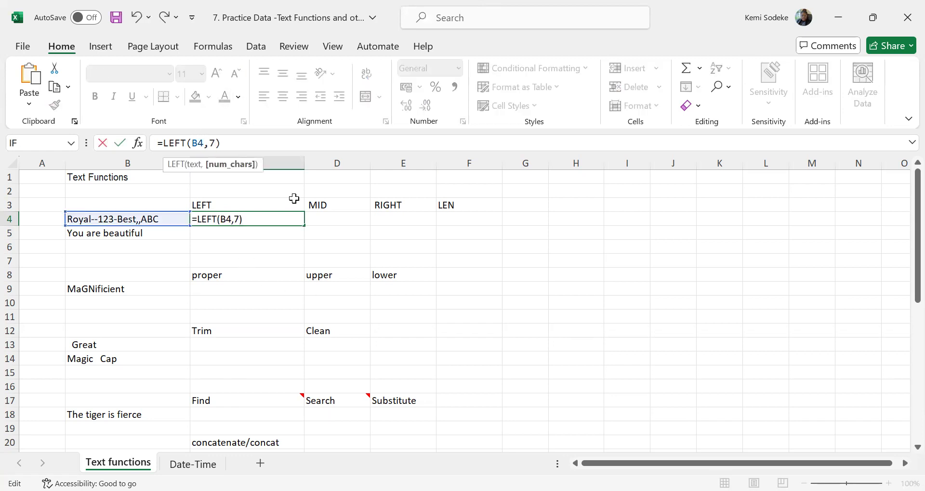
key("Return")
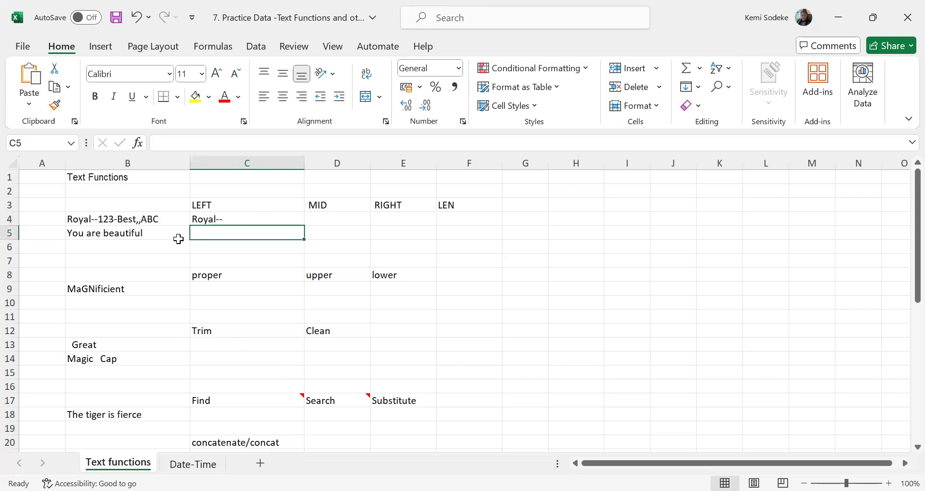
Widen column E slightly and keep E4, under the RIGHT heading, as the active cell.
left_click(320, 216)
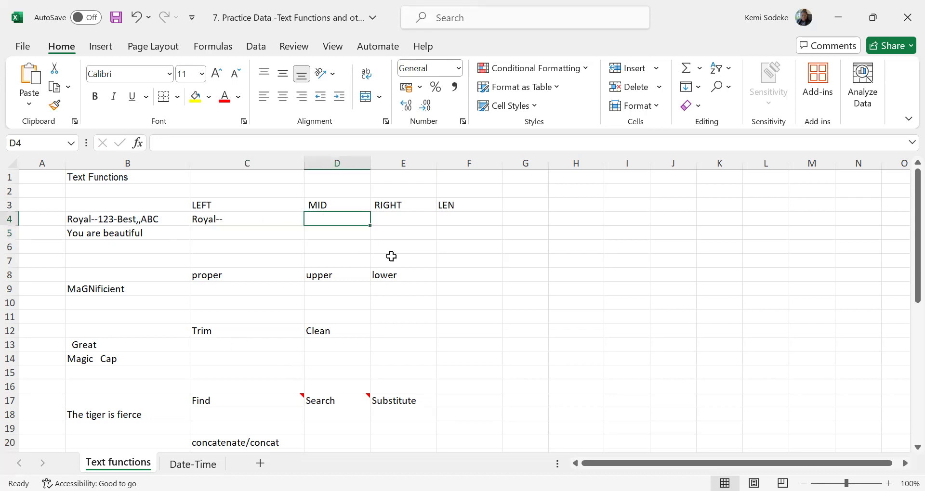
left_click(409, 219)
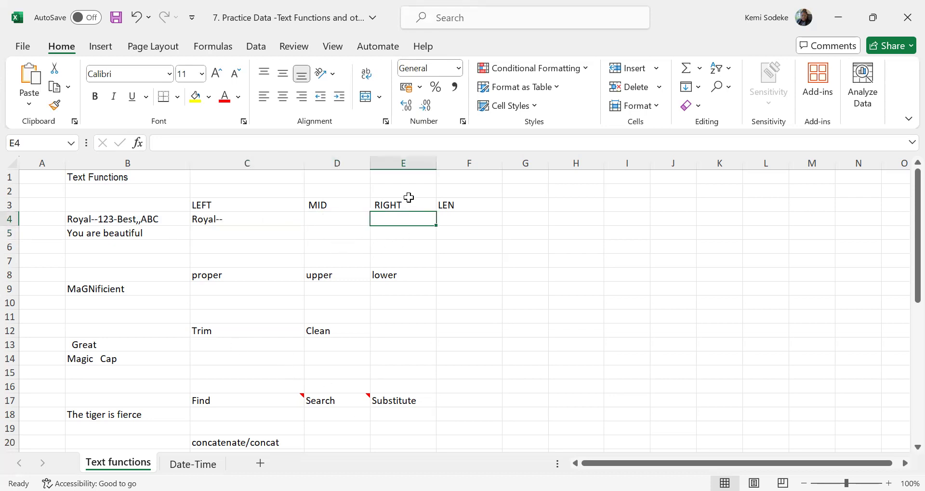
left_click_drag(436, 164, 452, 164)
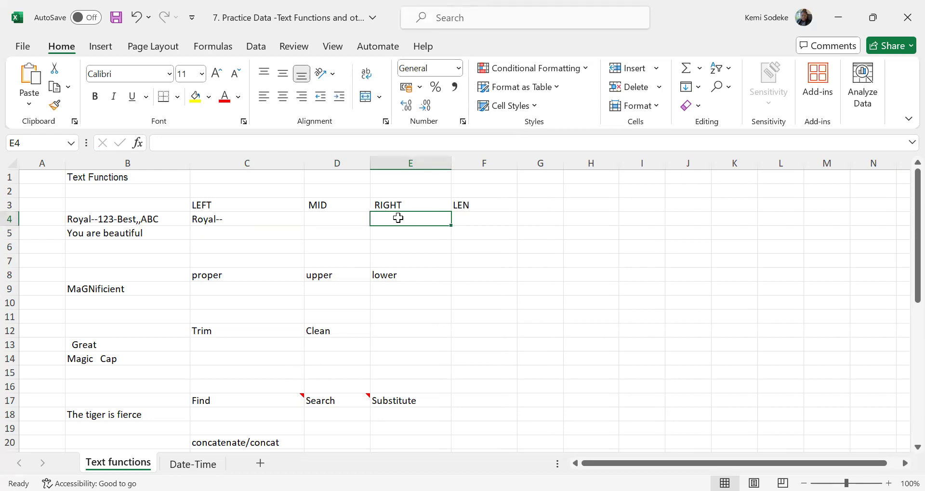
Enter =RIGHT(B4,3) in E4 to extract the last three characters of B4, and check the formula.
type("=")
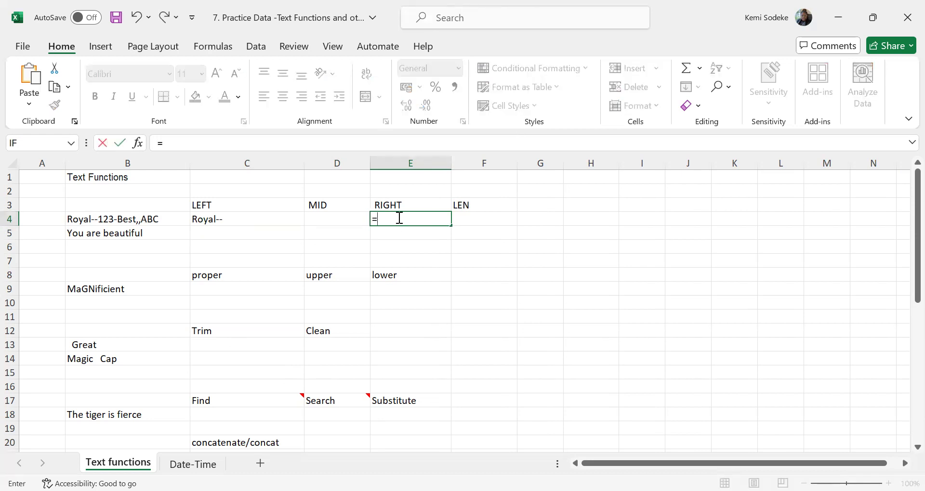
type("right")
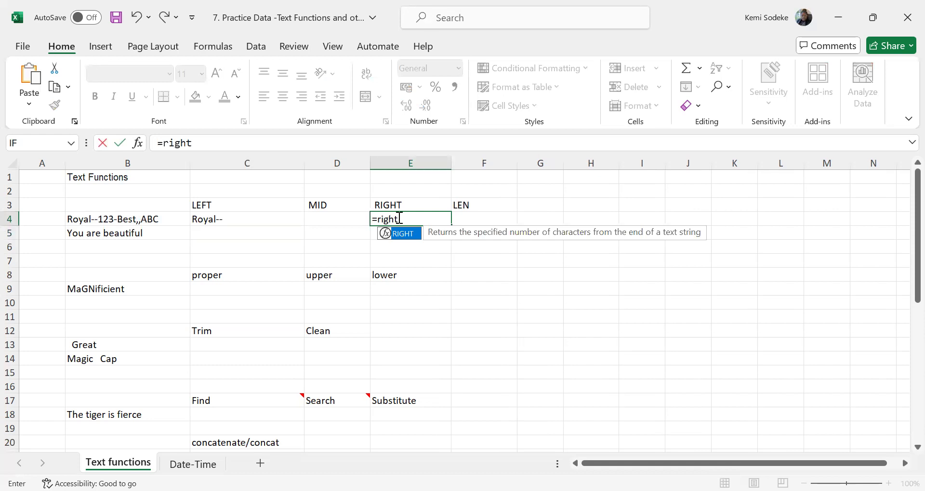
type("(")
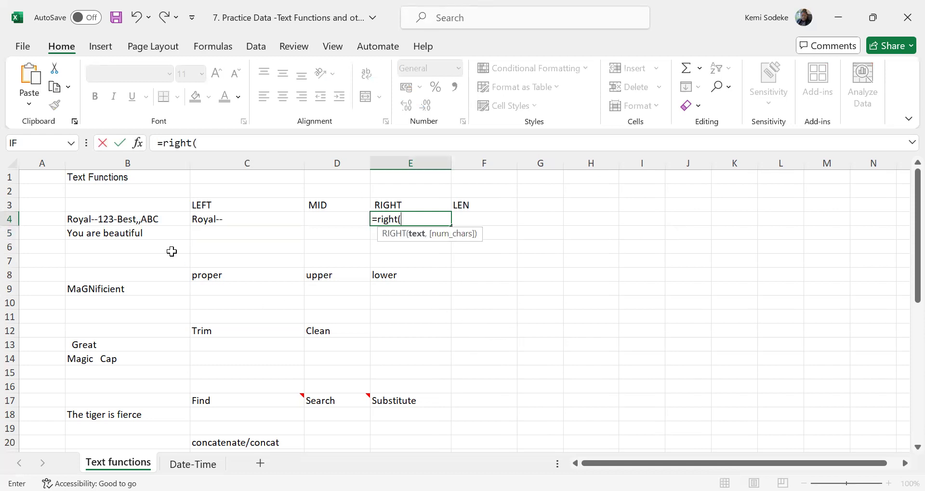
left_click(130, 220)
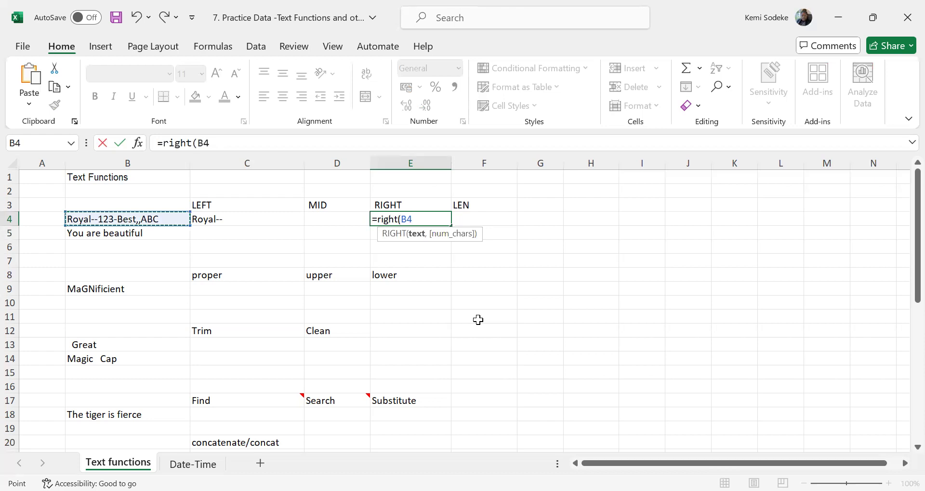
type(",3")
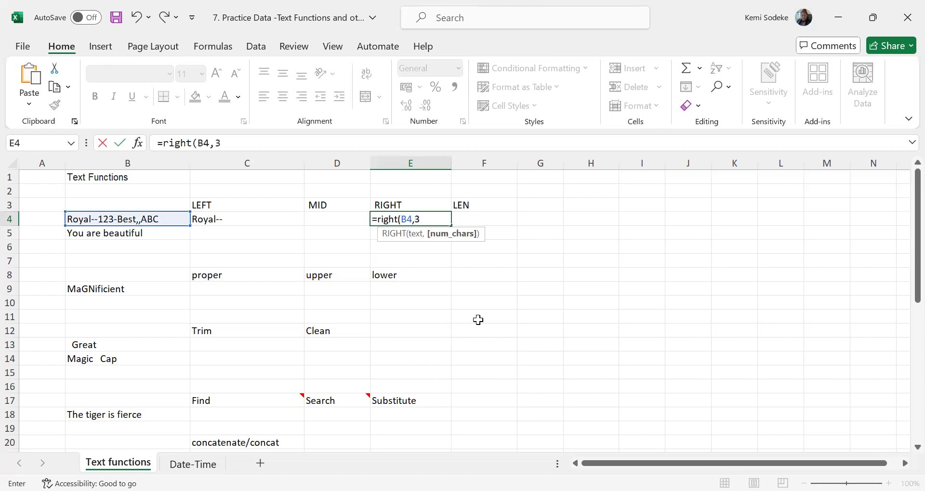
type(")")
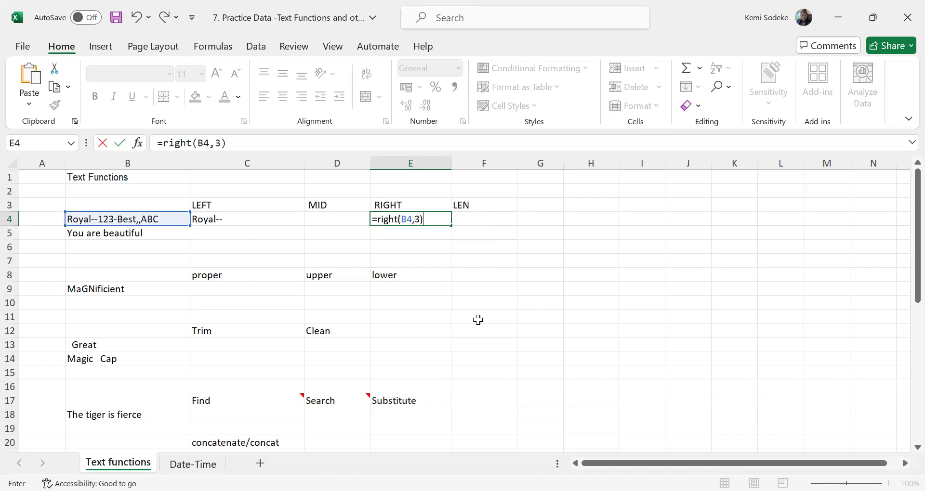
key("Return")
left_click(382, 221)
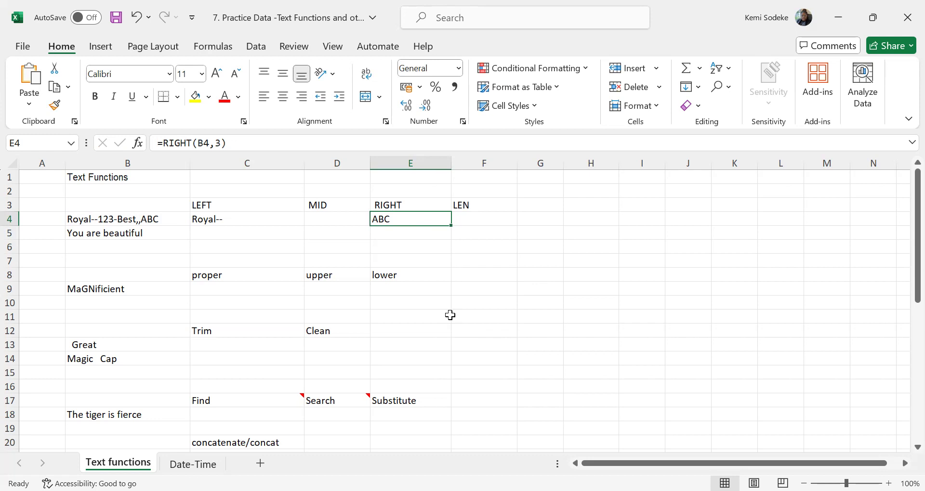
Enter =MID(B4,12,4) in D4 to extract four characters starting at position 12 of B4, and check the formula.
left_click(322, 218)
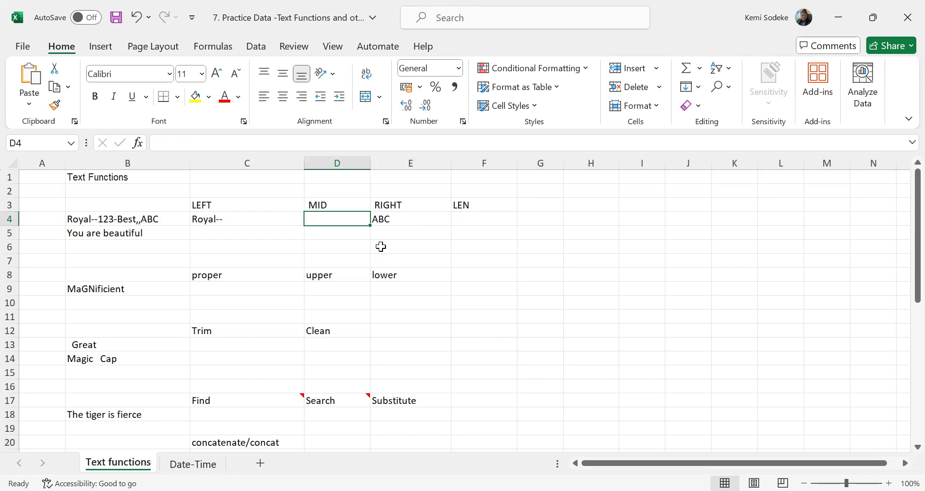
type("=")
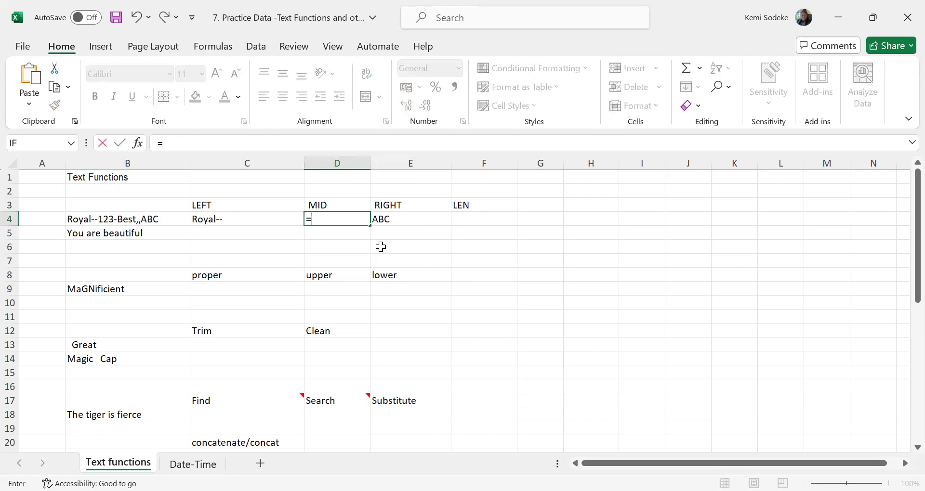
type("mid")
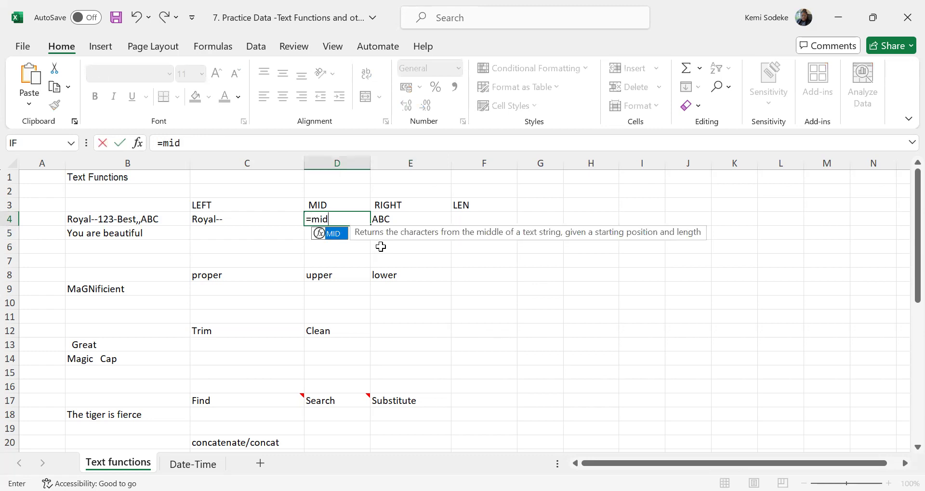
type("(")
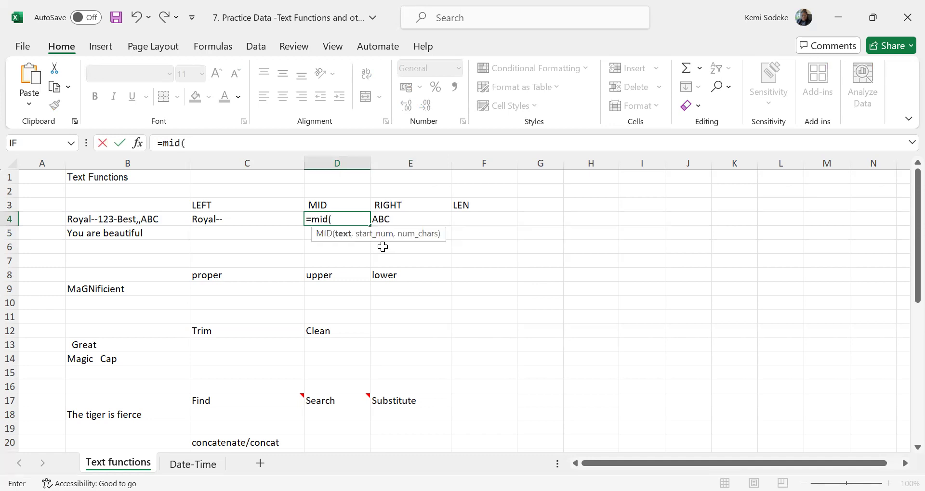
left_click(148, 219)
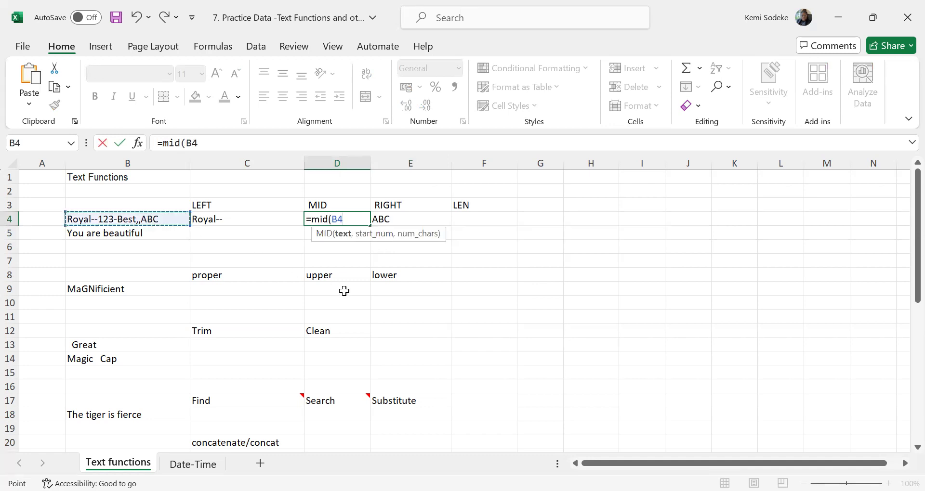
type(",")
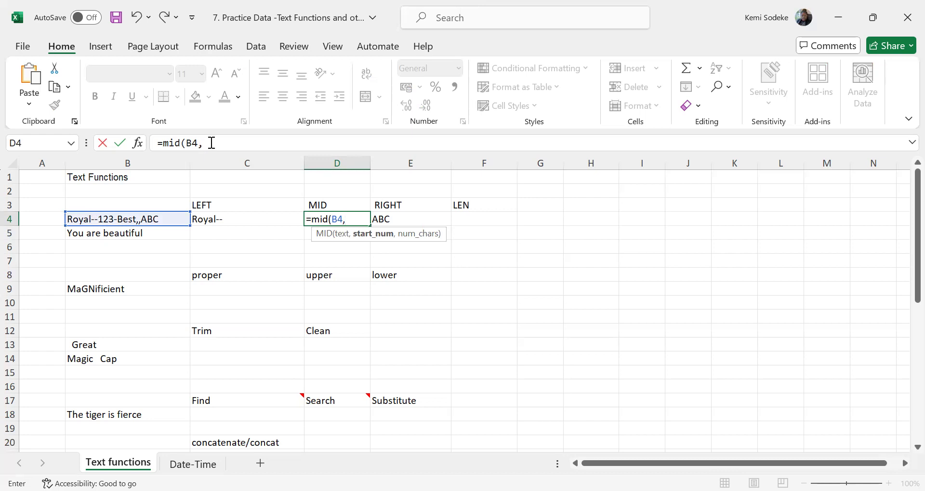
type("12")
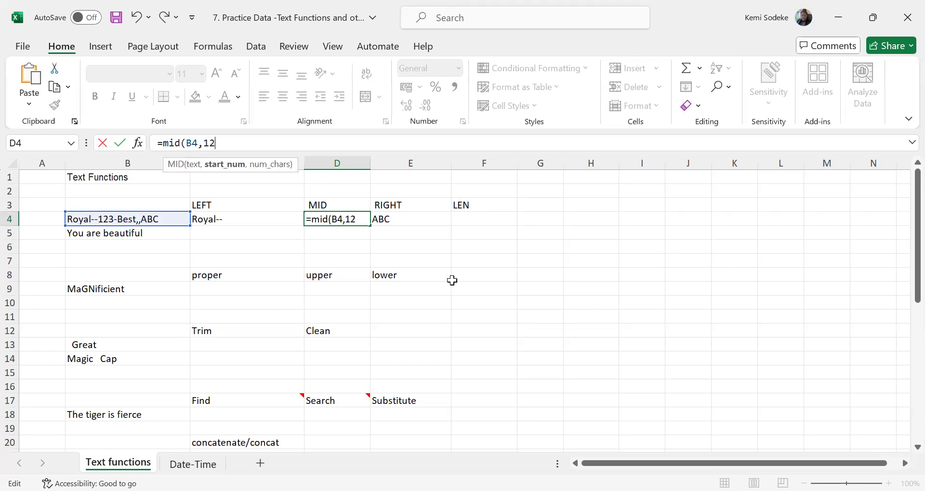
type(",4")
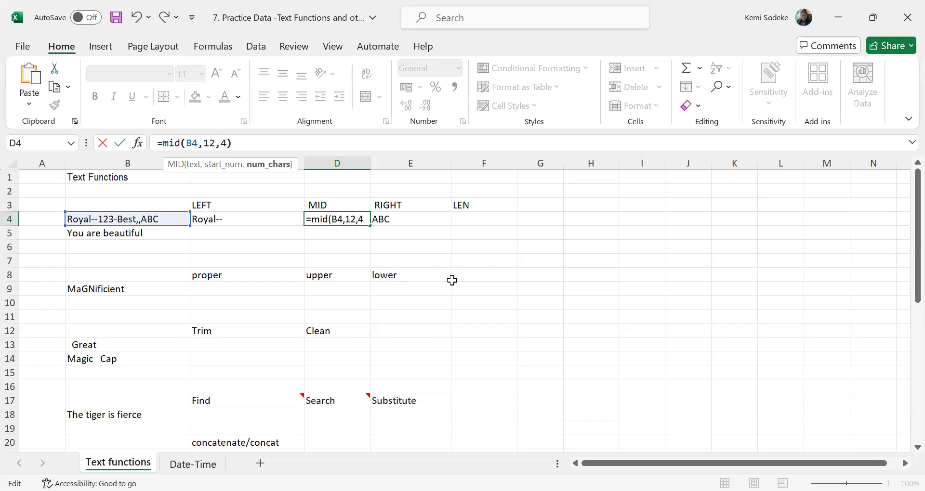
type(")")
key("Return")
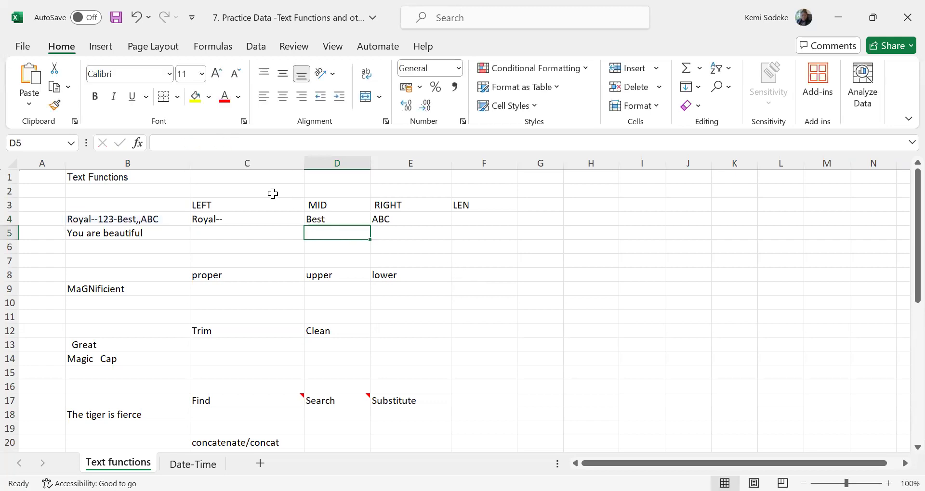
left_click(323, 218)
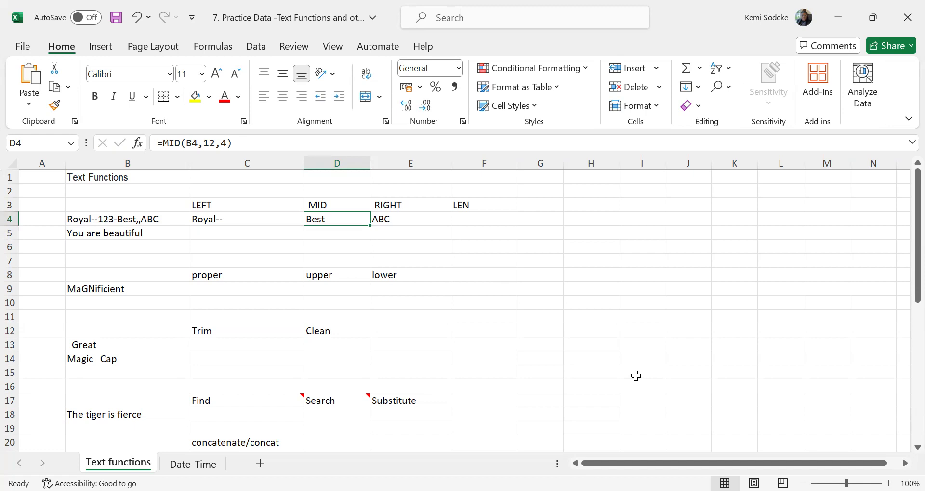
Enter =LEN(B4) in F4, under the LEN heading, to count the characters in B4, and reselect the cell.
left_click(461, 201)
left_click(478, 219)
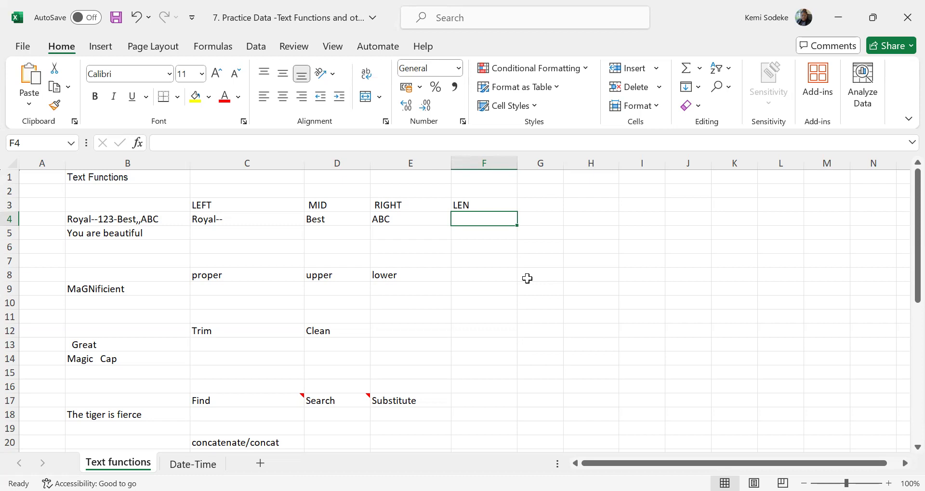
type("=")
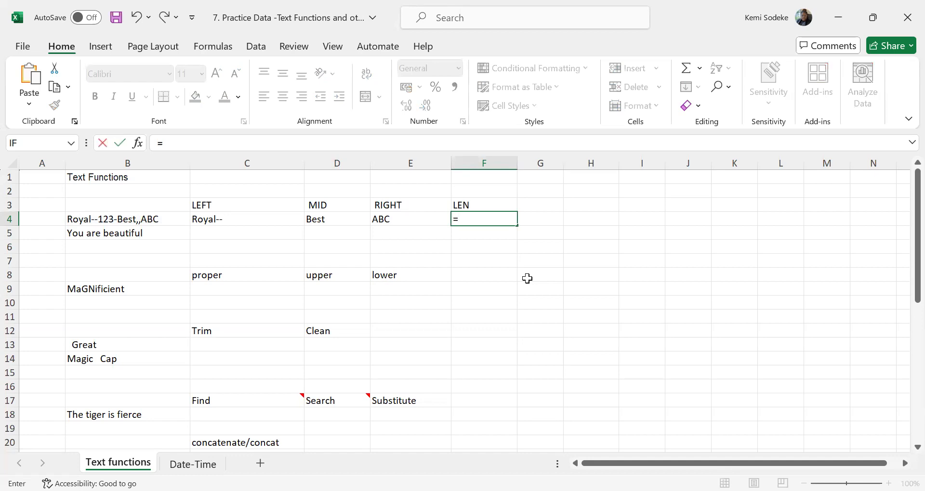
type("len")
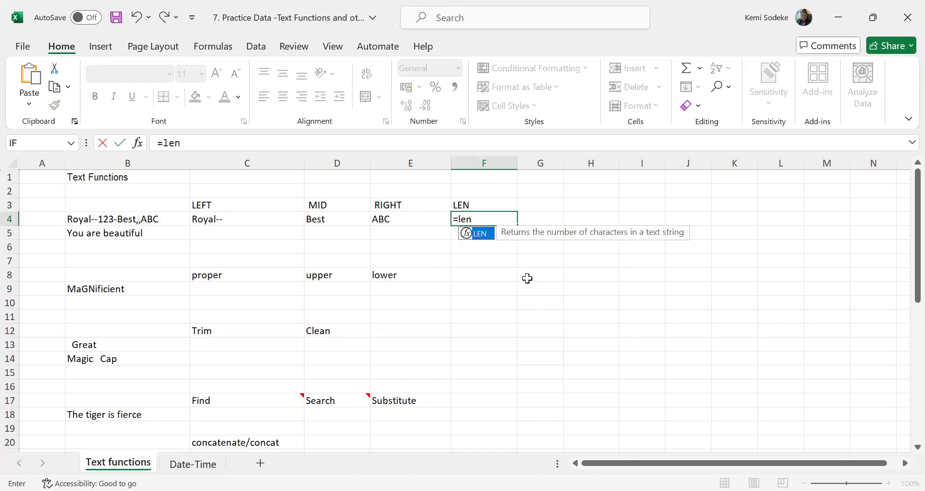
type("(")
left_click(154, 218)
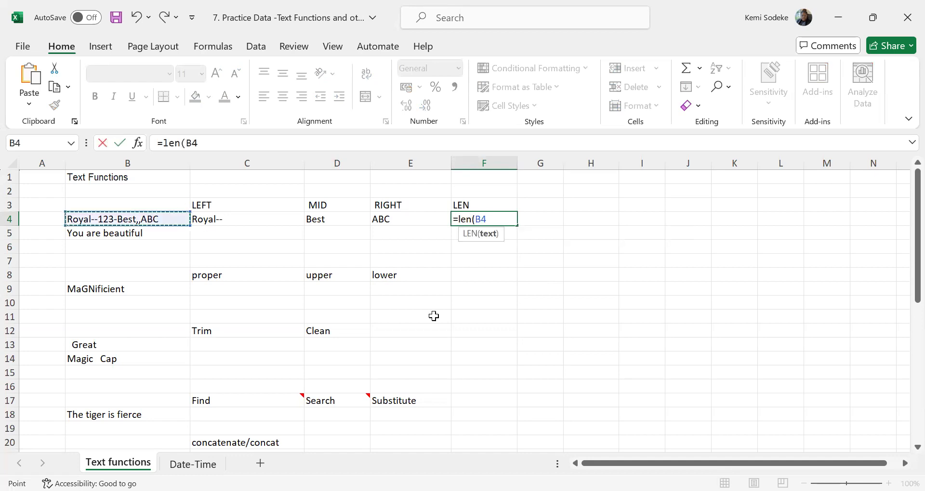
type(")")
key("Return")
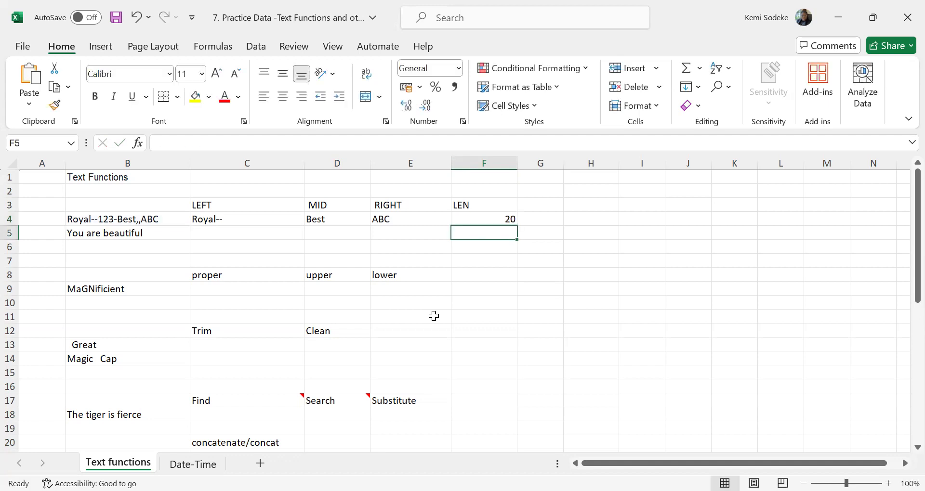
left_click(499, 219)
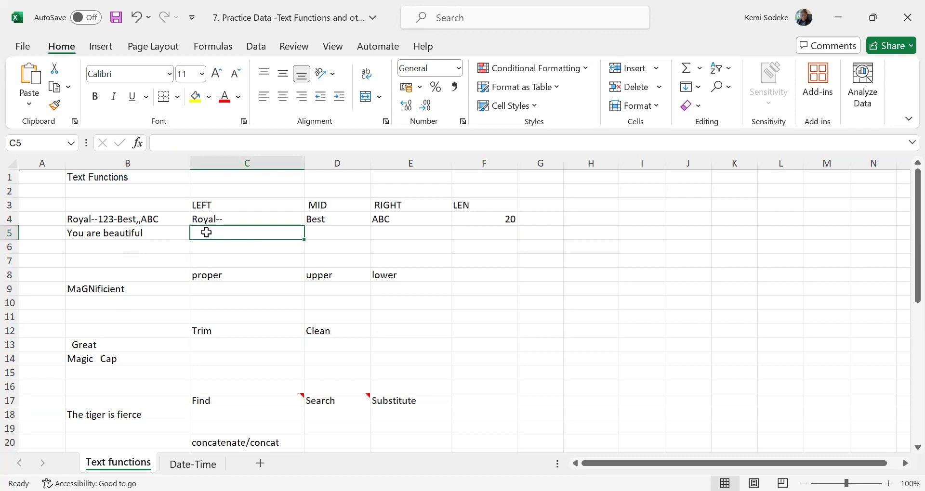
Enter a LEFT formula in C5 to extract the first three characters of B5, =LEFT(B5,3).
left_click(105, 234)
left_click(238, 230)
type("=")
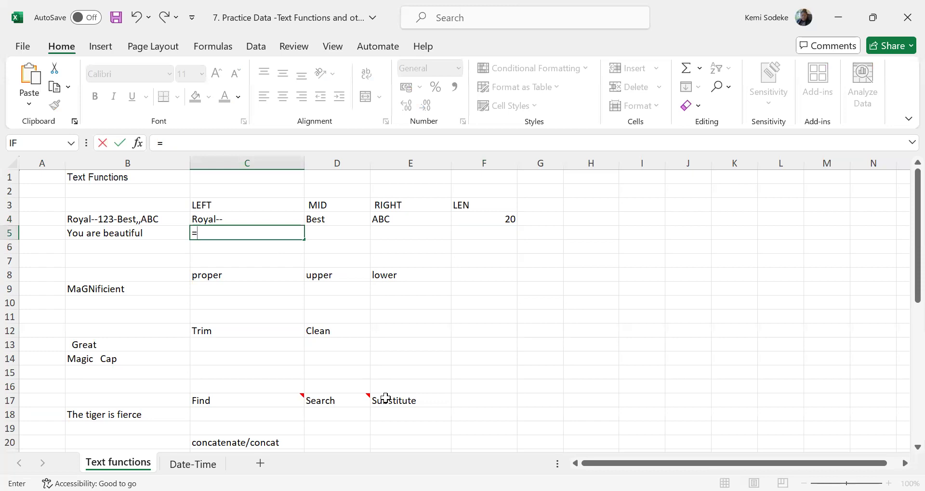
type("left")
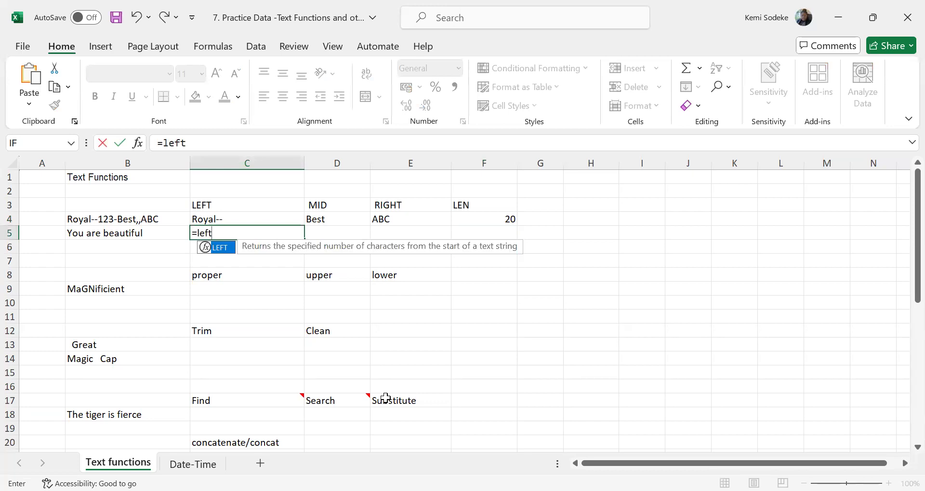
type("(")
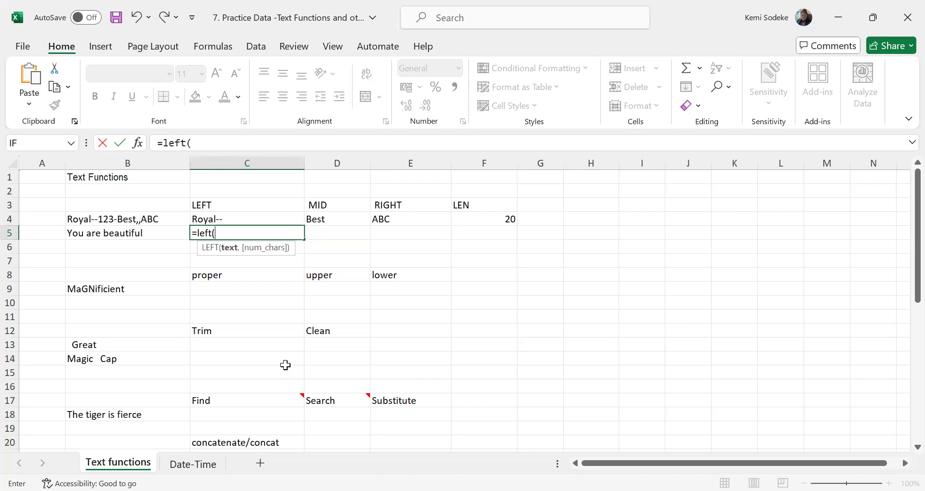
left_click(127, 233)
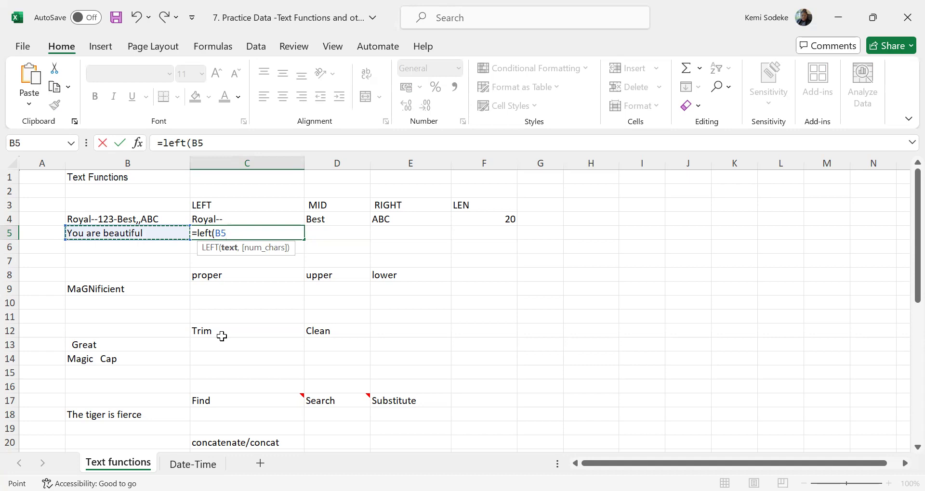
type(",3")
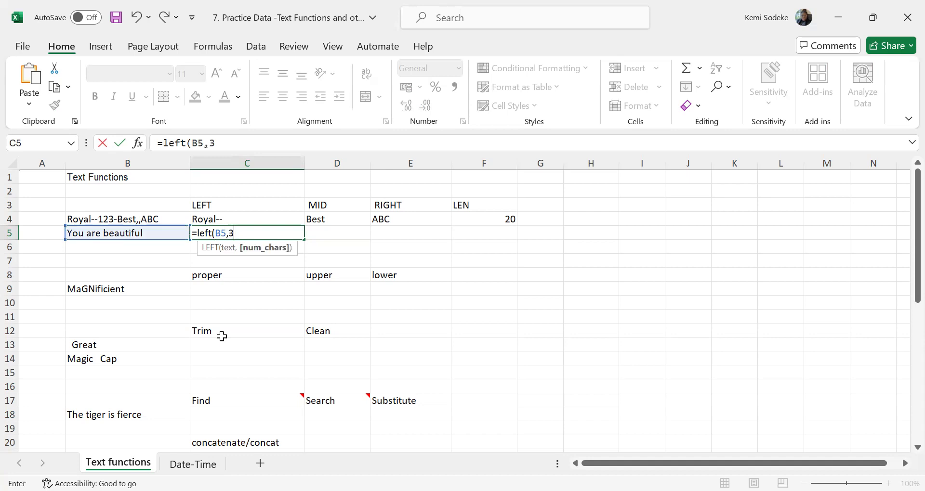
key("Return")
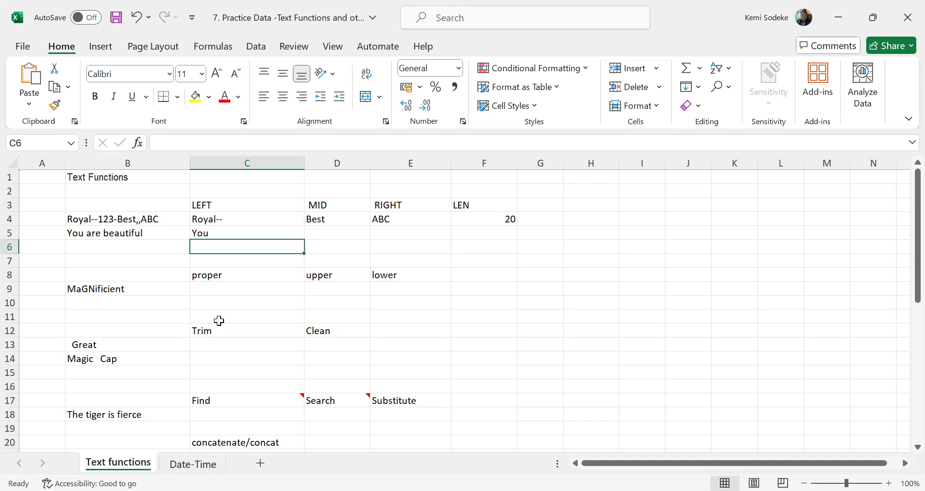
Enter =RIGHT(B5,9) in E5 to extract the last nine characters of B5.
left_click(340, 231)
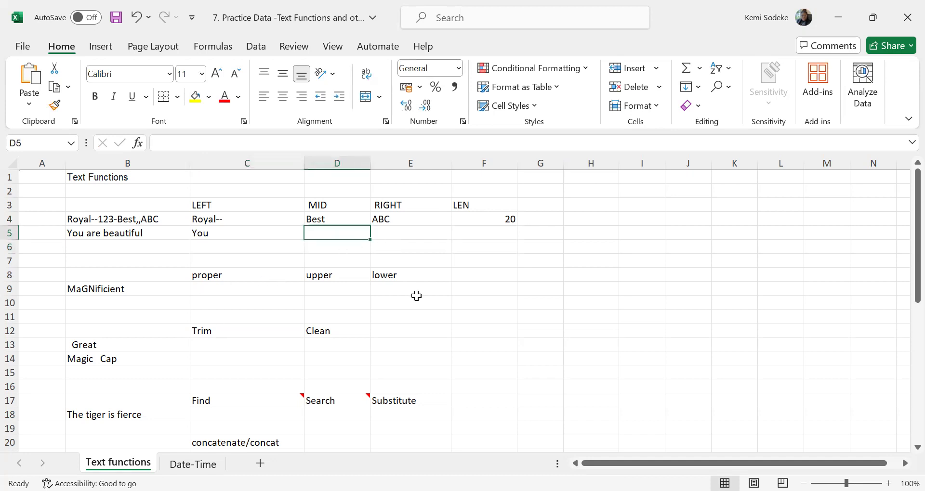
left_click(403, 234)
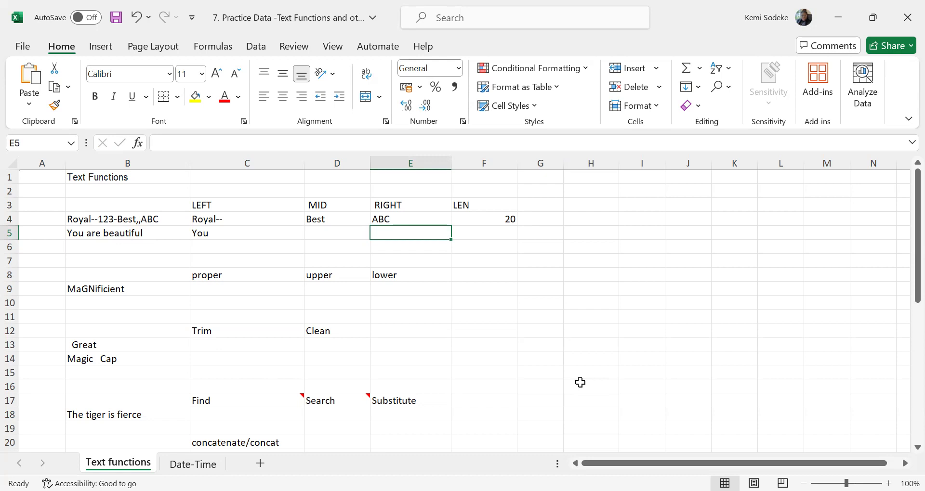
type("=")
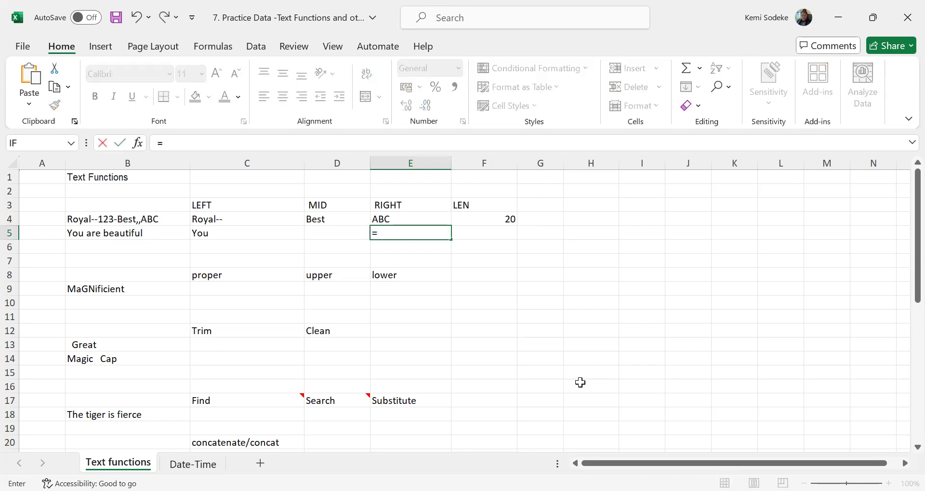
type("right")
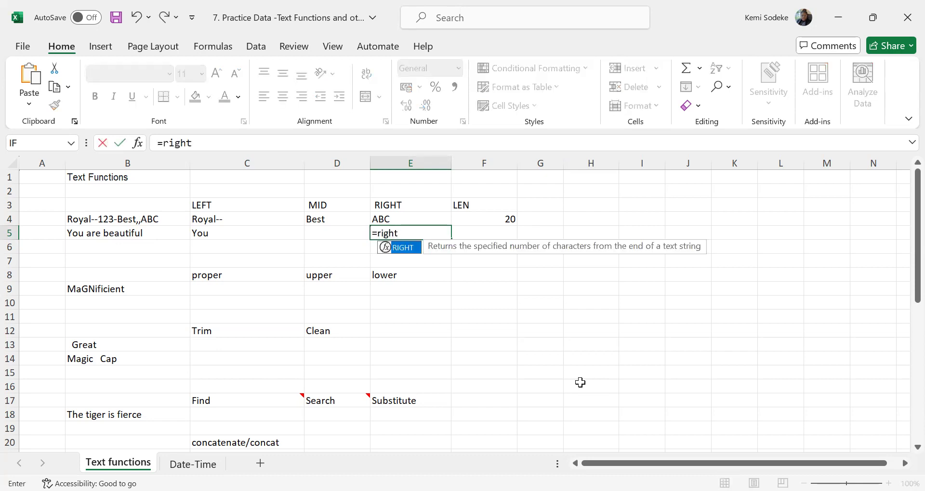
type("(")
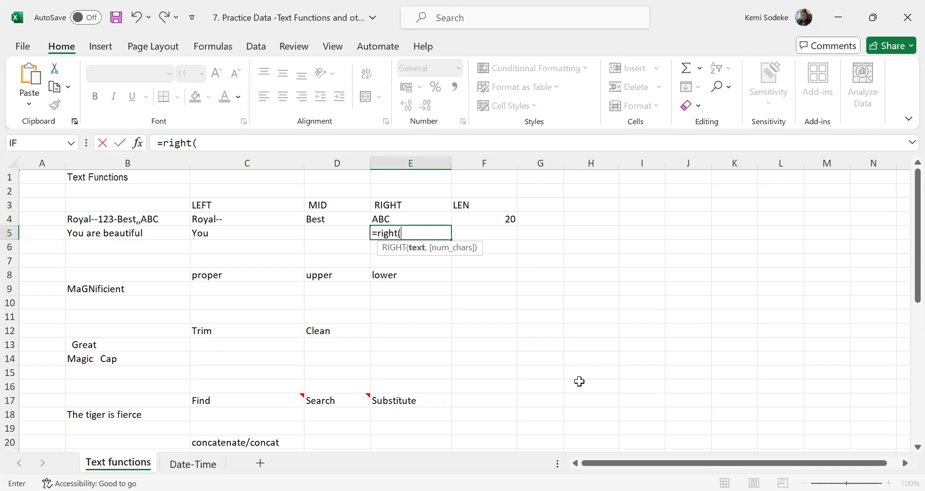
left_click(148, 232)
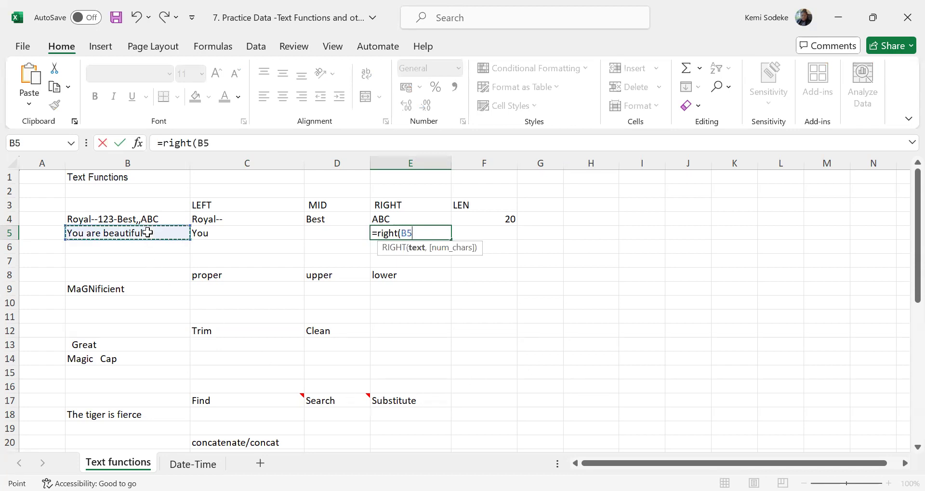
type(",9")
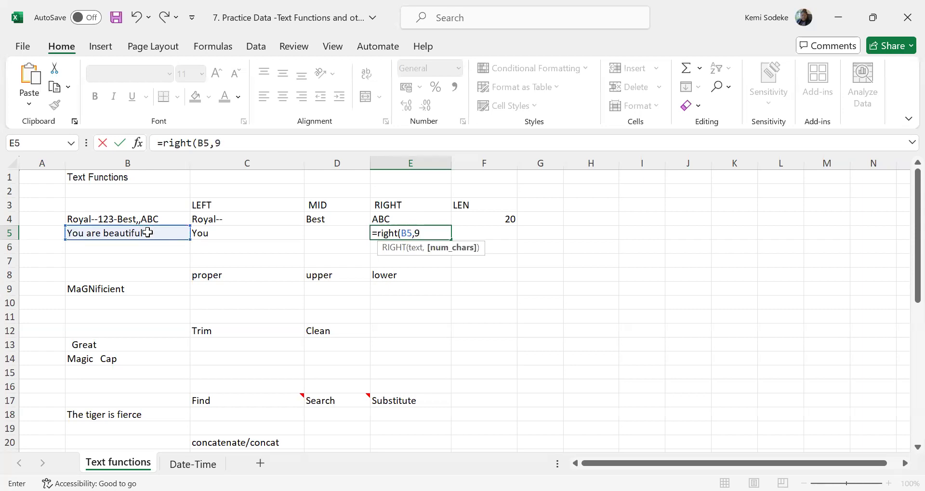
type(")")
key("Return")
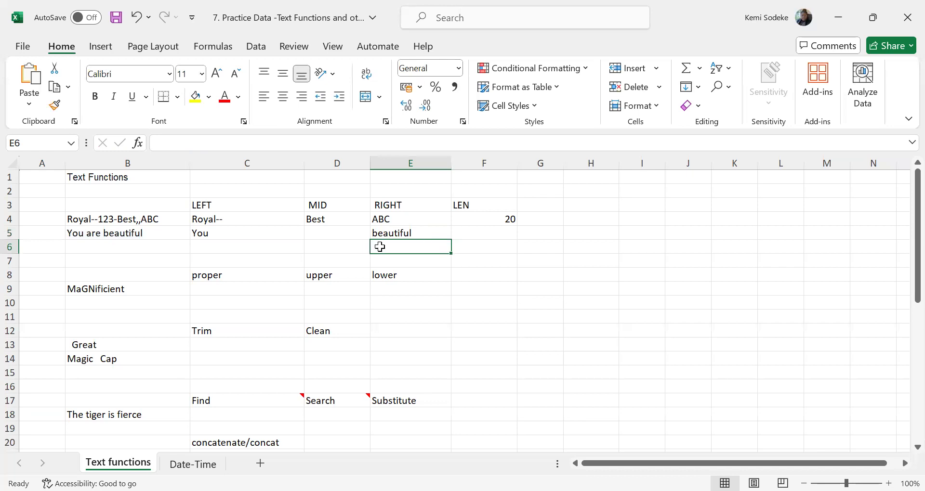
Enter =MID(B5,4,3) in D5 to extract three characters starting at position 4 of B5.
left_click(330, 233)
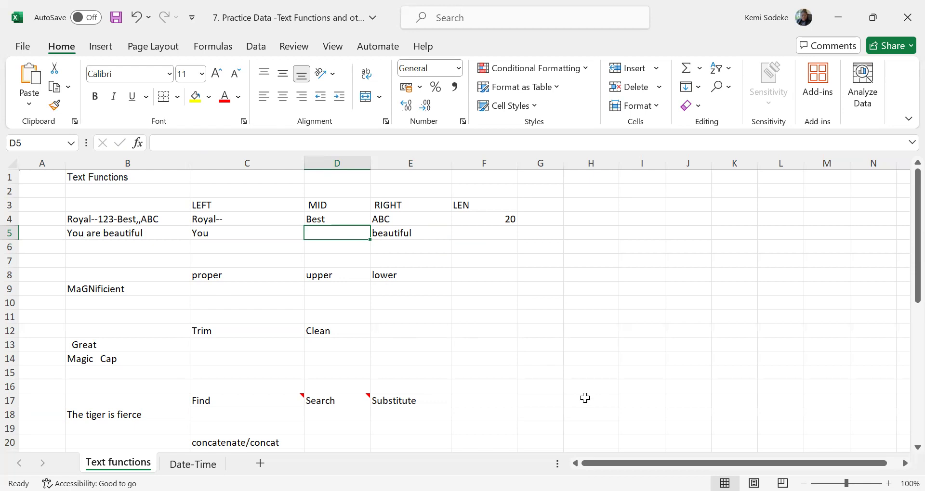
type("=")
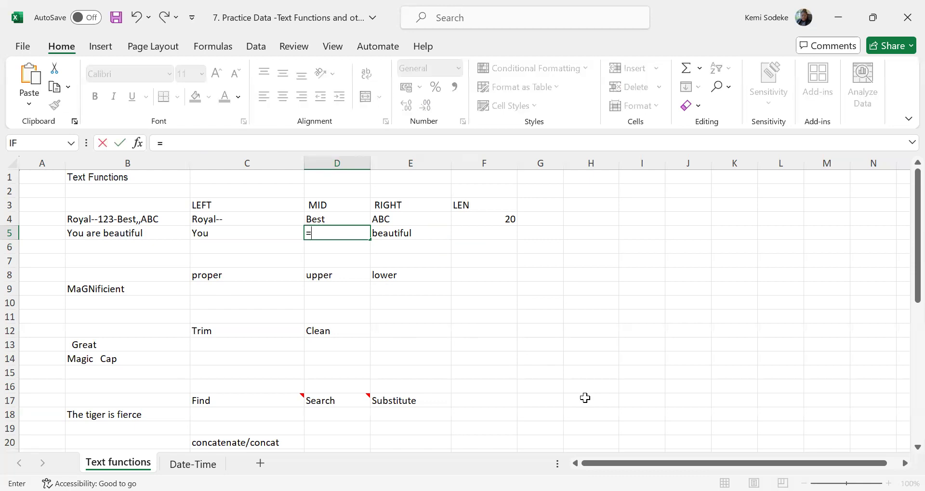
type("mid")
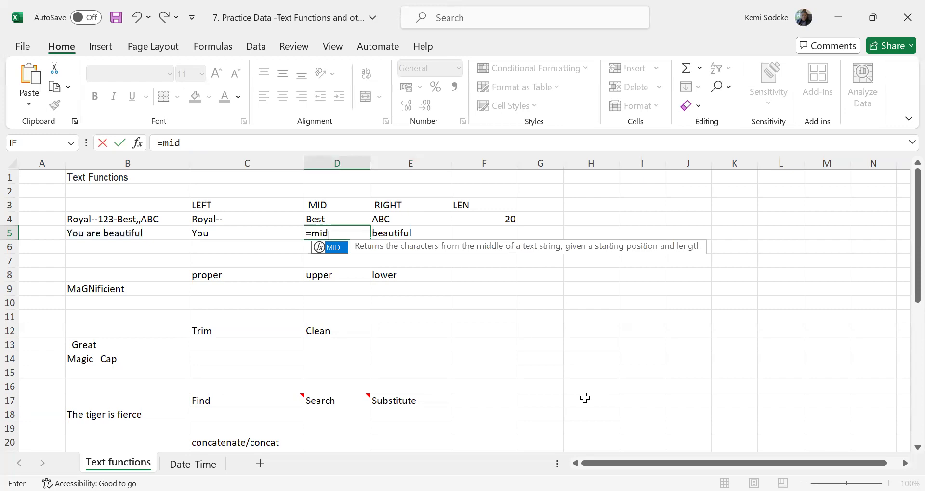
type("(")
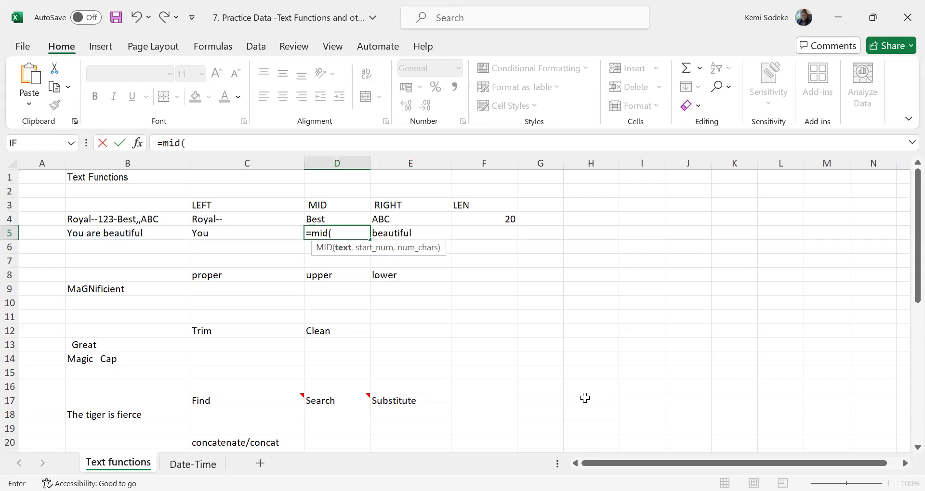
left_click(152, 236)
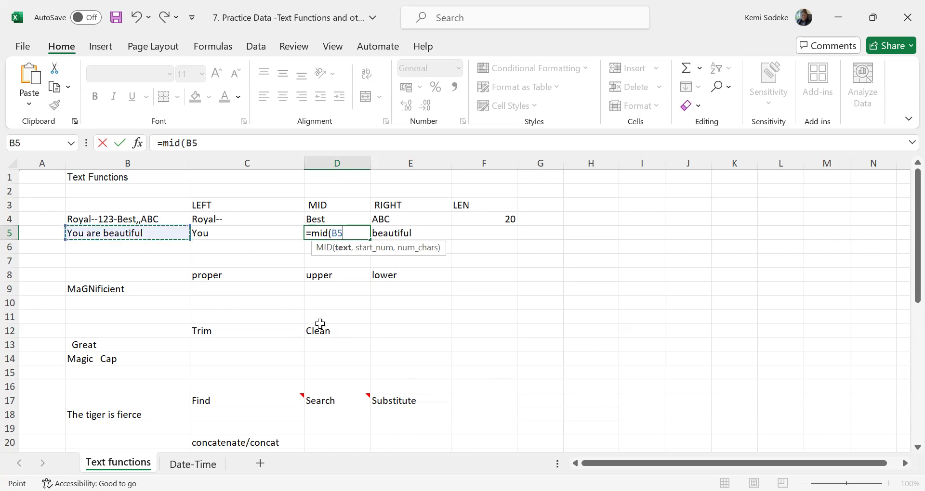
type(",")
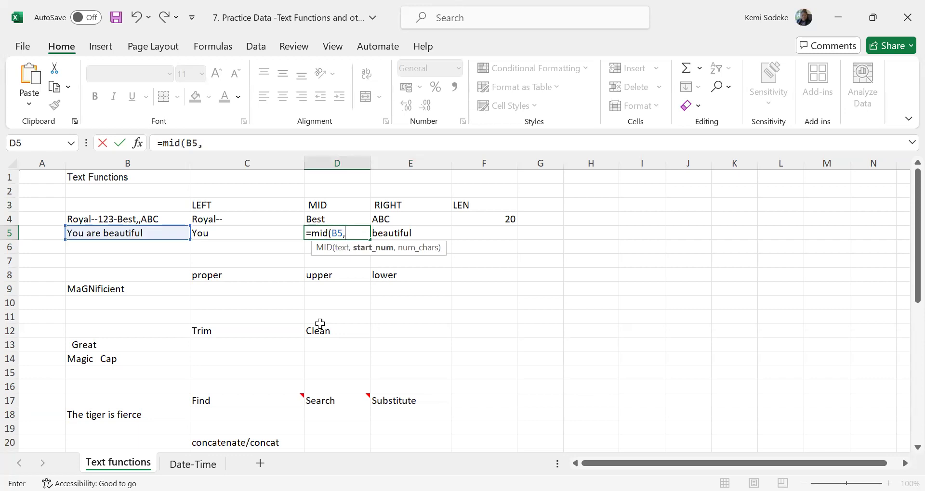
type("4")
key("BackSpace")
type("4,")
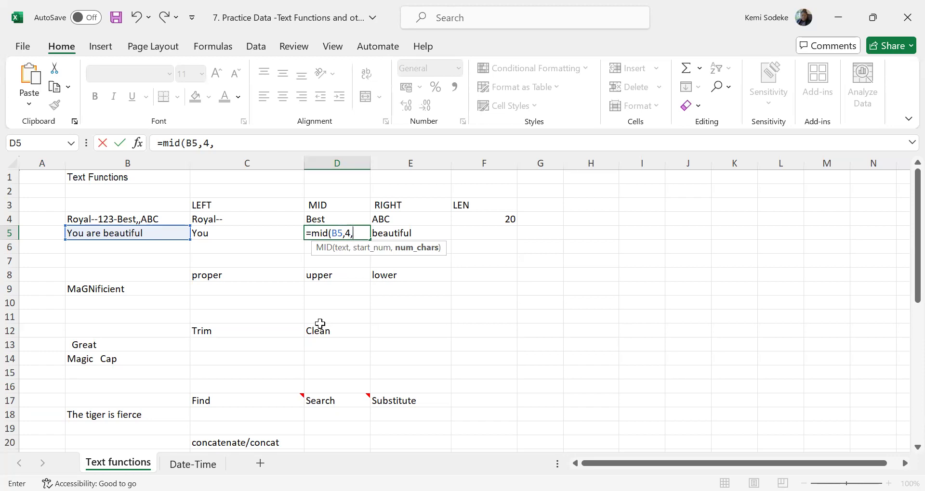
type("3)")
key("Return")
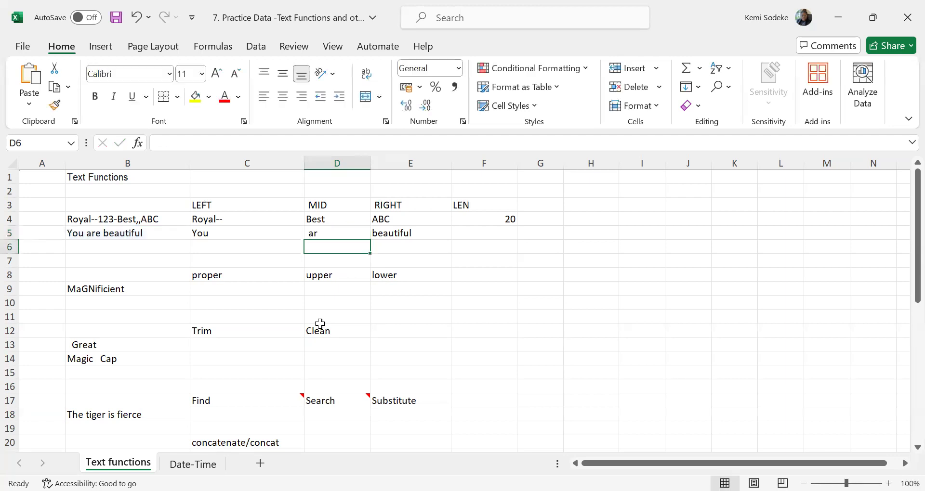
Change the start position in D5's MID formula to 5, giving =MID(B5,5,3).
left_click(330, 232)
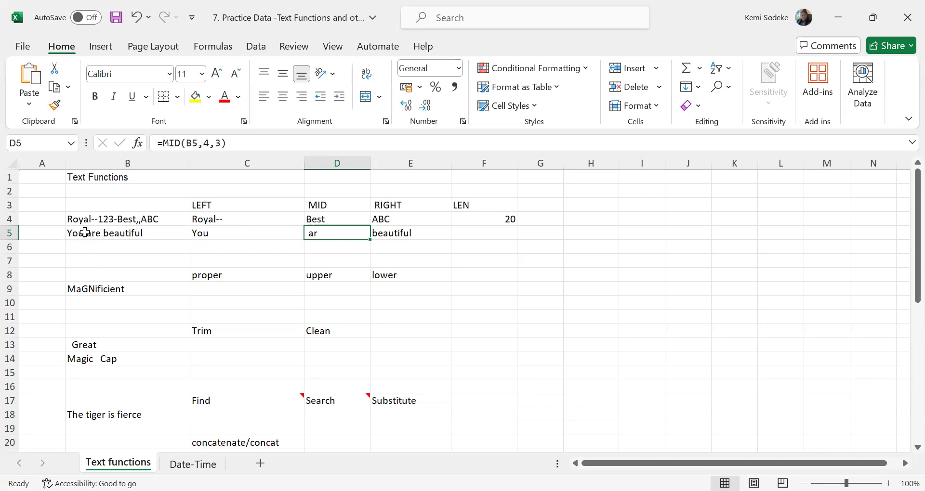
left_click(208, 140)
key("BackSpace")
type("5")
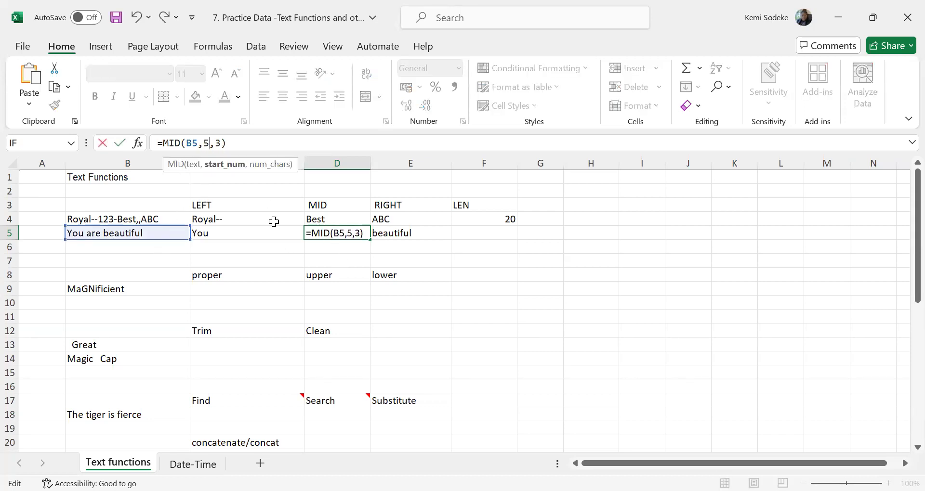
key("Return")
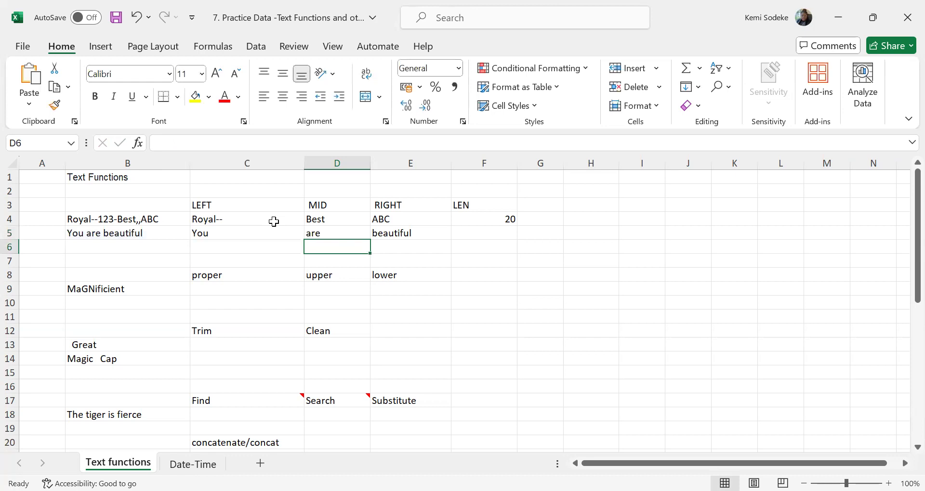
Enter =LEN(B5) in F5 to count the characters in B5.
left_click(480, 234)
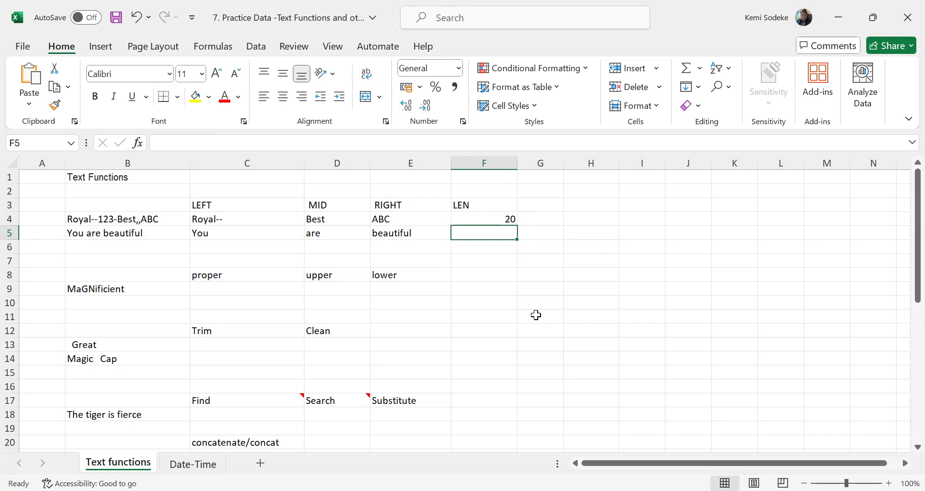
type("=")
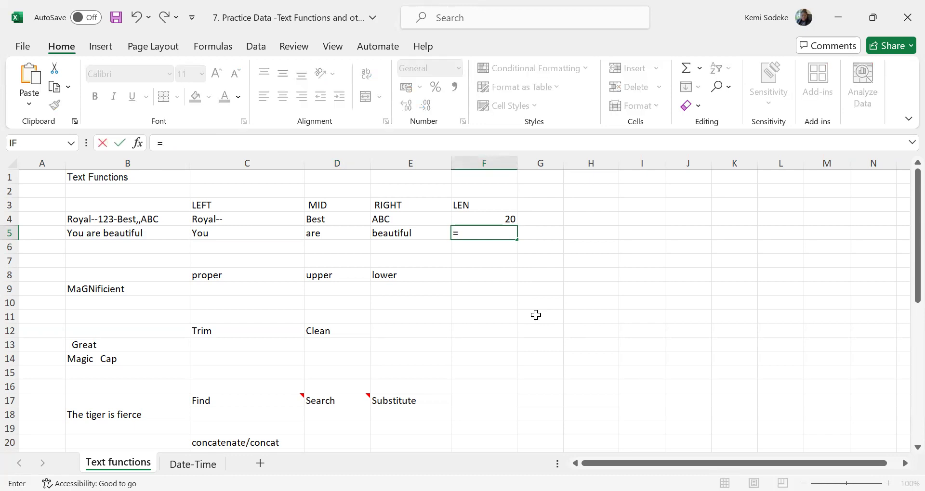
type("len")
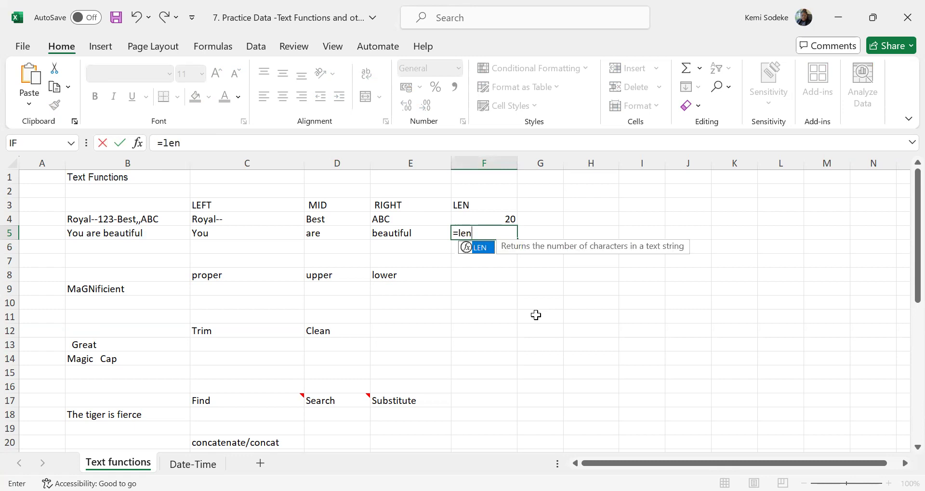
type("(")
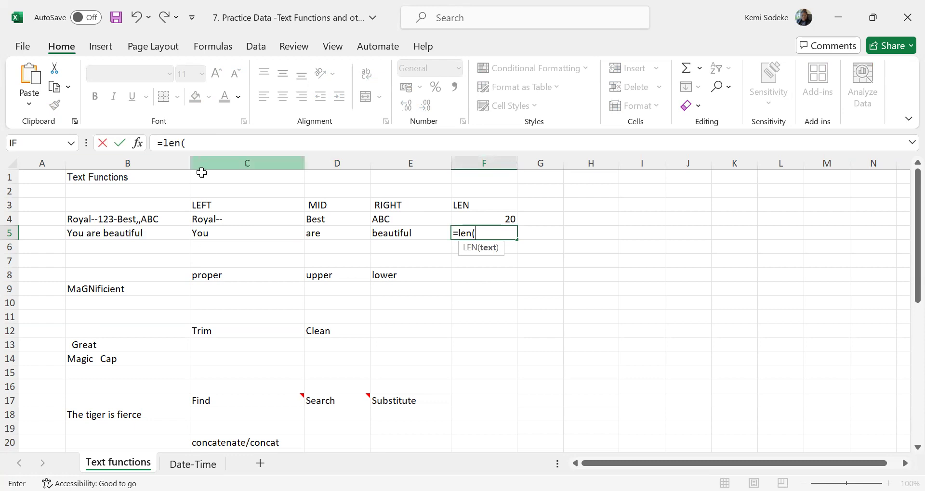
left_click(161, 234)
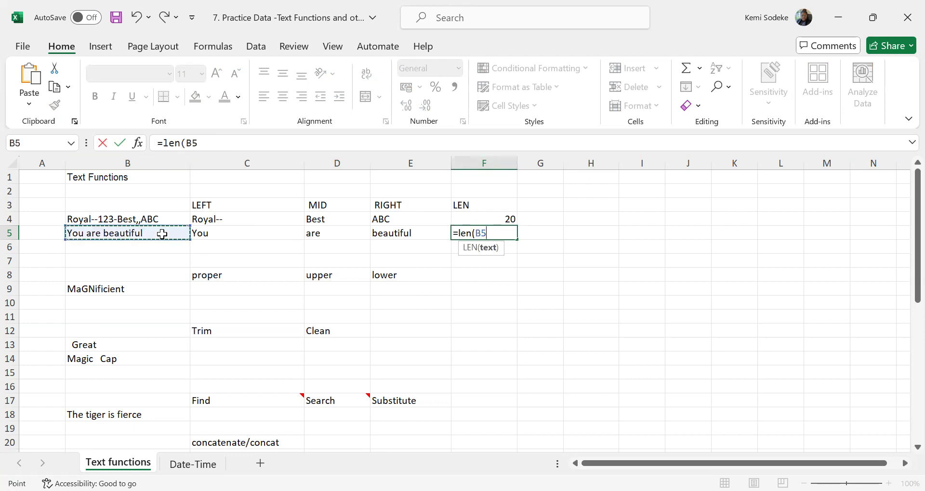
type(")")
key("Return")
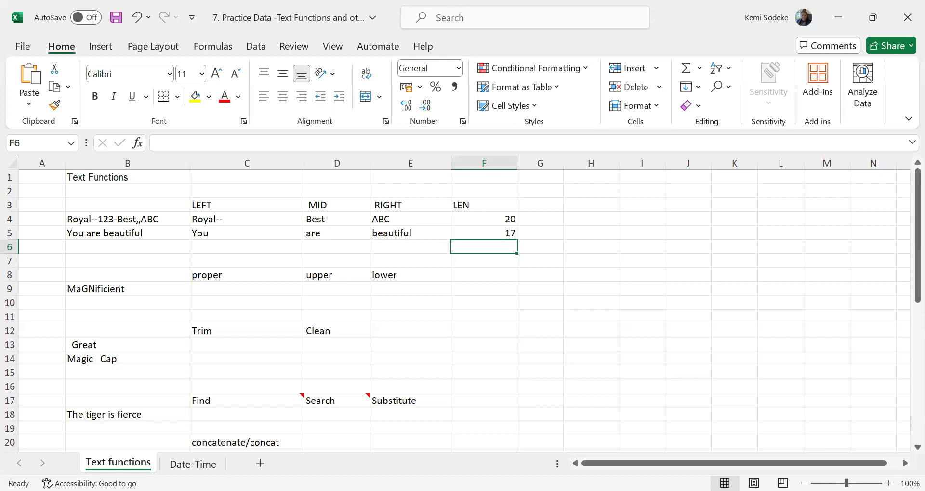
Look over the remaining function sections and compare the LEFT formulas in C4 and C5 with their source text in B4 and B5.
left_click(490, 290)
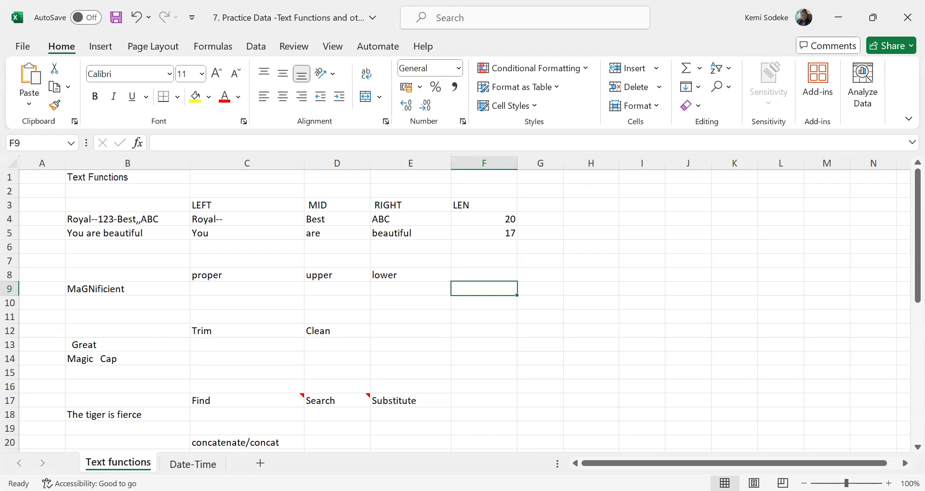
left_click(90, 234)
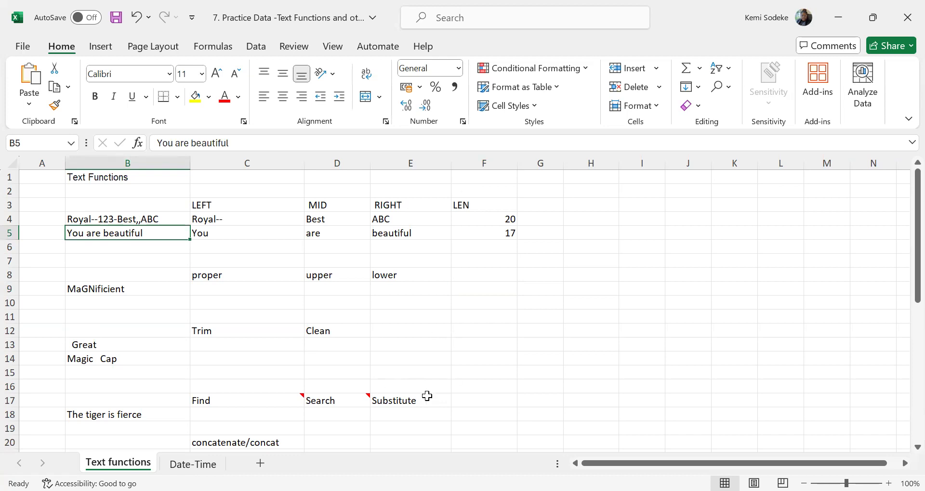
scroll(411, 378, "down", 2)
left_click(327, 317)
mouse_move(272, 316)
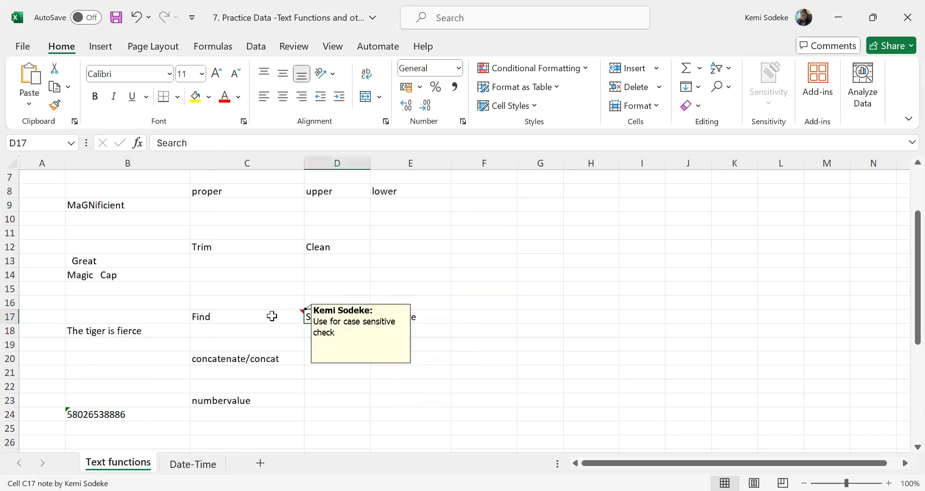
left_click(482, 330)
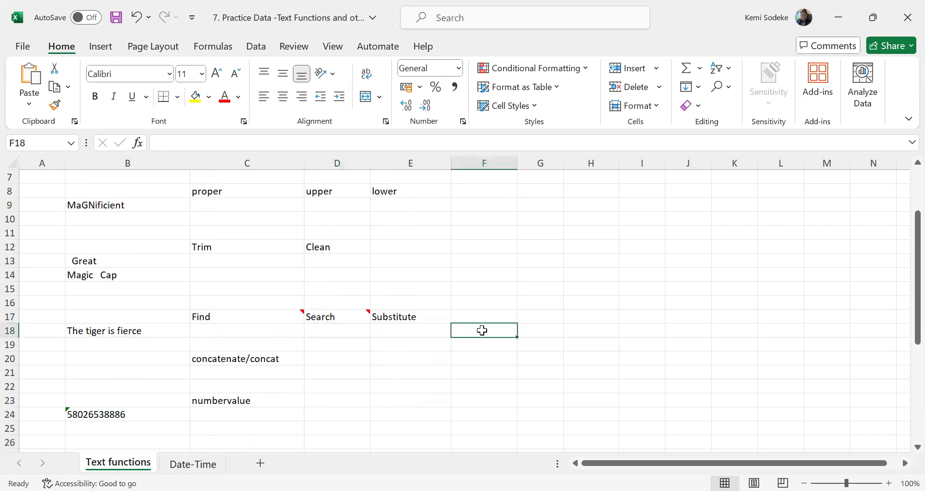
scroll(482, 330, "up", 1)
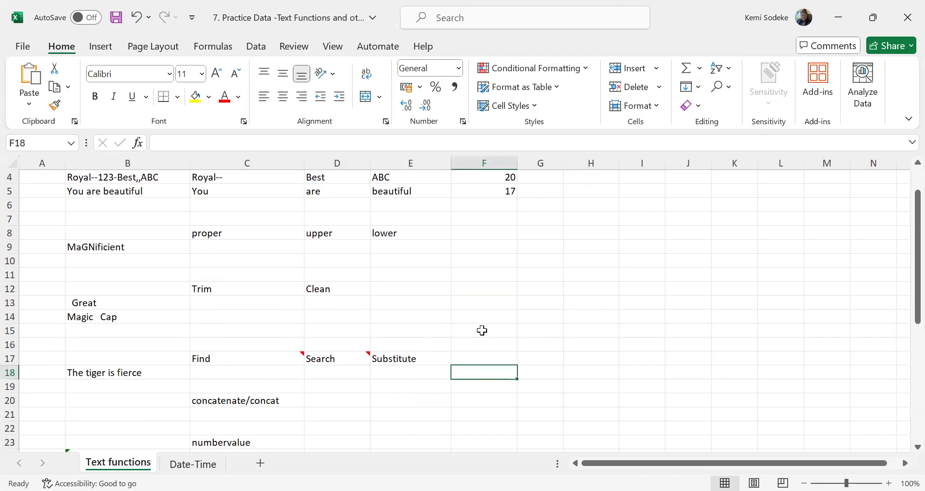
scroll(457, 306, "up", 1)
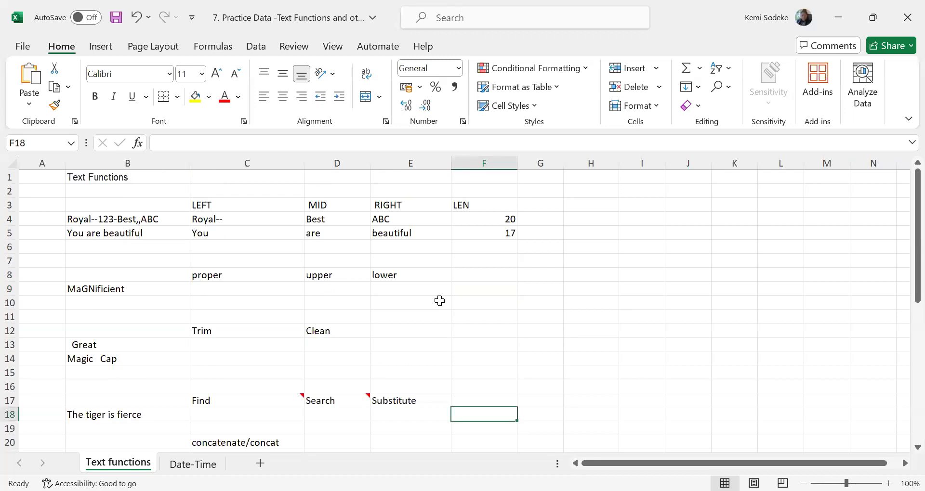
left_click(222, 219)
left_click(222, 230)
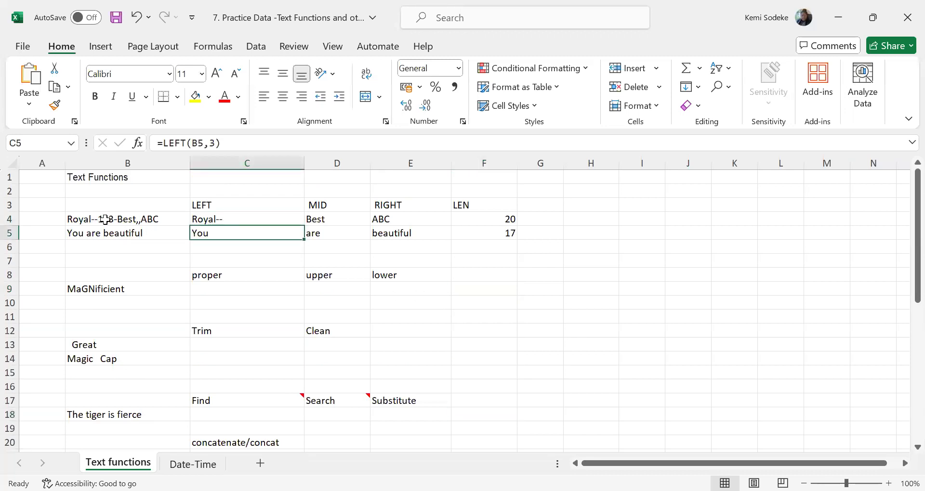
left_click(218, 220)
left_click(192, 230)
left_click(98, 218)
left_click(87, 235)
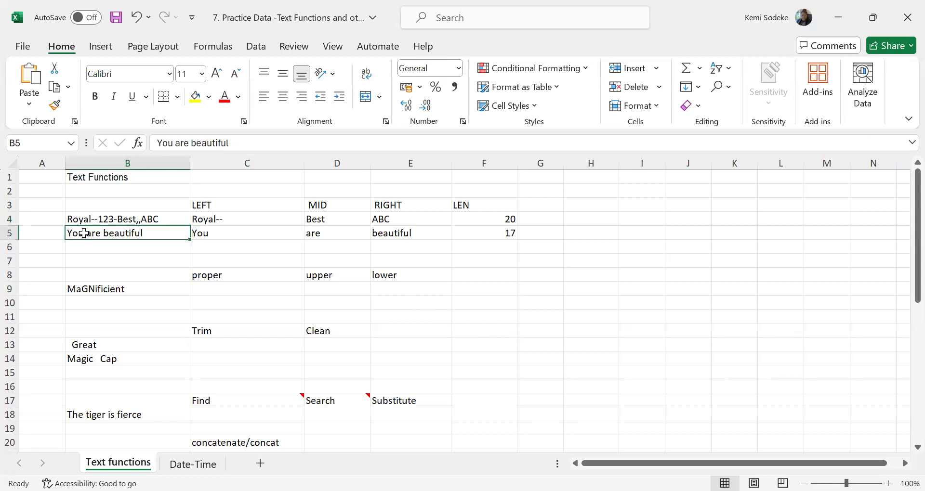
Try filling C4's LEFT formula down to C5 and undo the fill.
left_click(231, 219)
left_click_drag(304, 224, 304, 239)
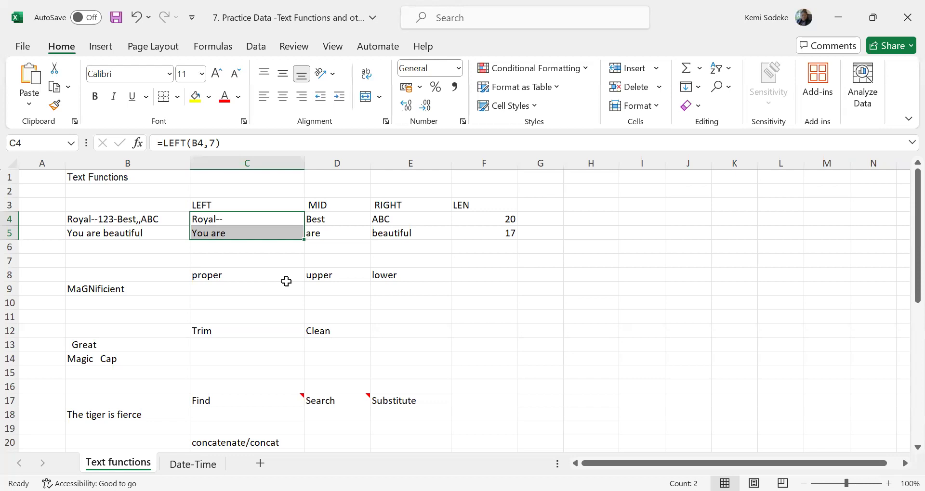
left_click(138, 19)
left_click(110, 231)
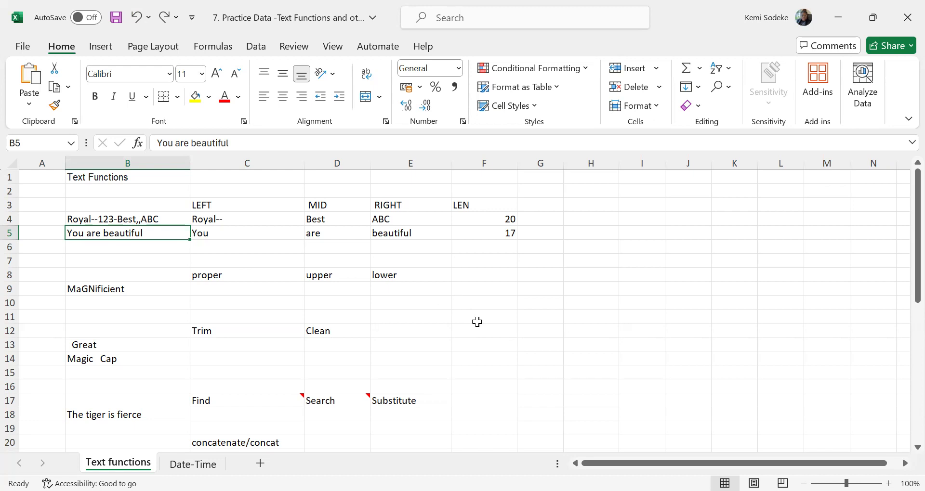
Review the proper, upper and lower headings in row 8 and the mixed-case sample text in B9.
left_click(441, 261)
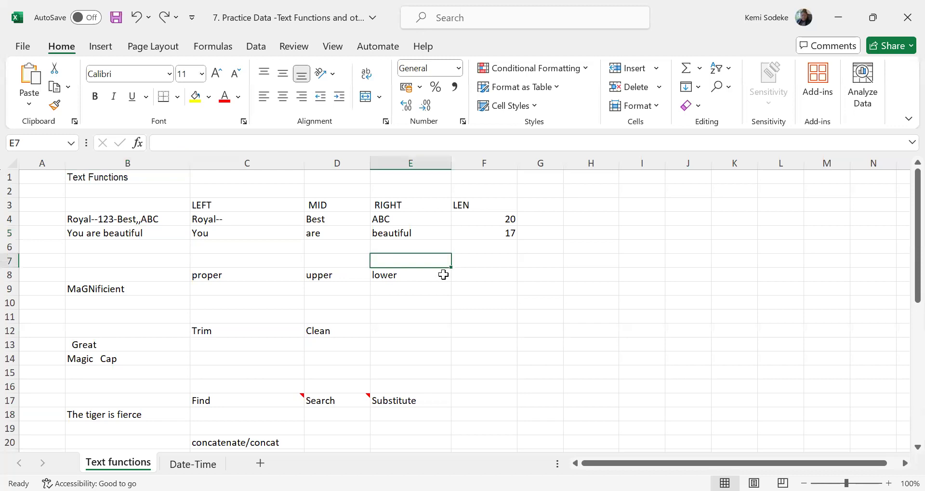
left_click(111, 220)
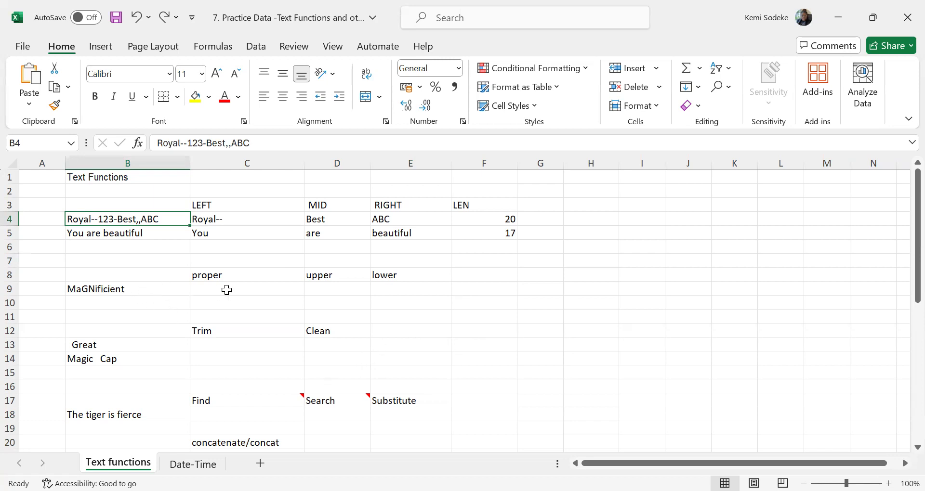
left_click(236, 276)
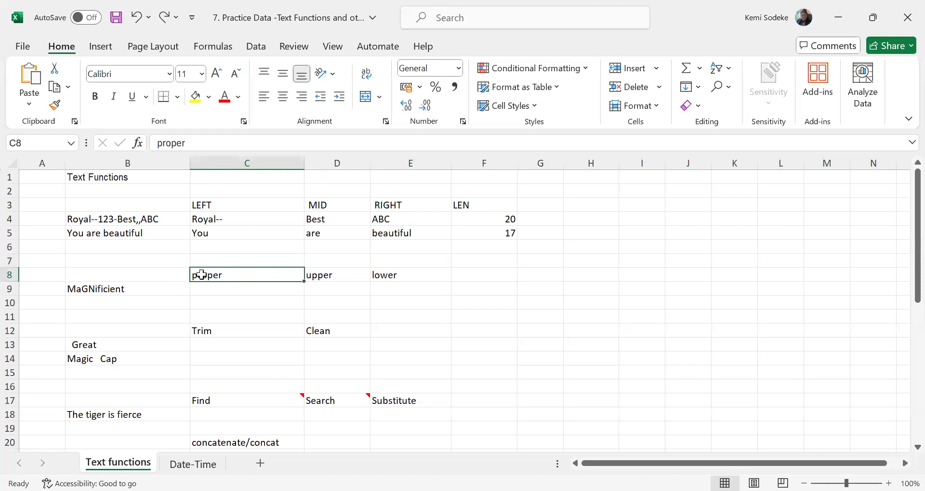
left_click(355, 275)
left_click(407, 275)
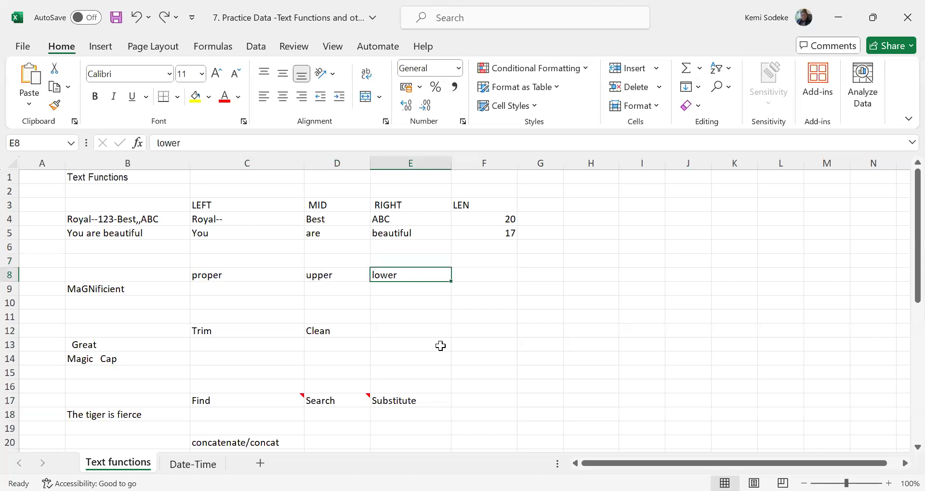
scroll(429, 372, "down", 1)
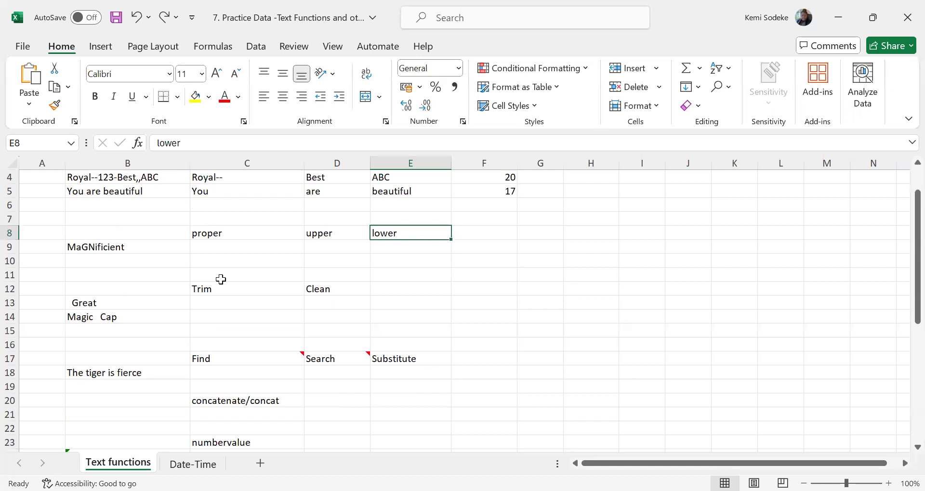
left_click(218, 247)
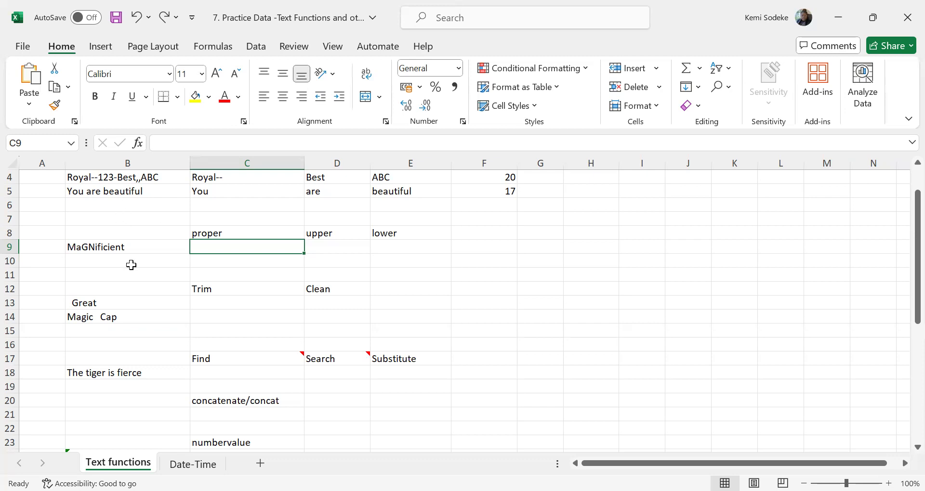
left_click(107, 246)
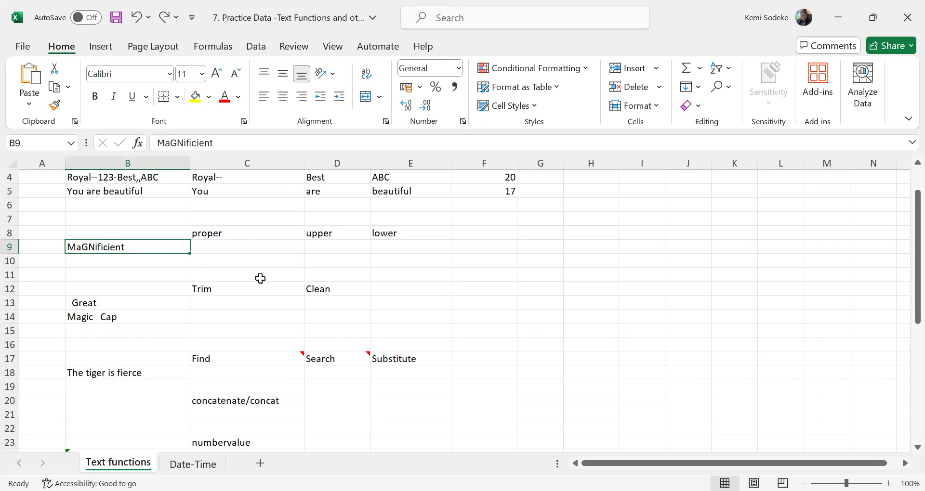
Enter =PROPER(B9) in C9 to convert the sample word to proper case, and check the formula.
left_click(222, 250)
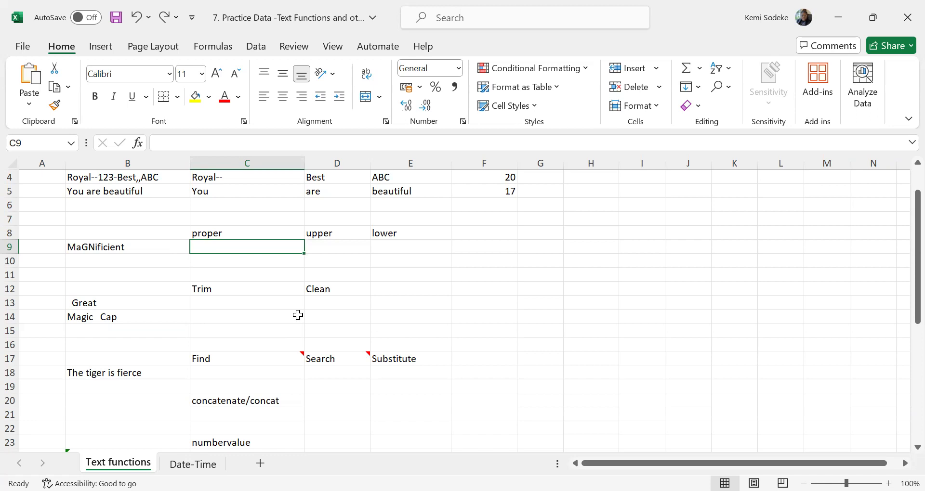
type("=")
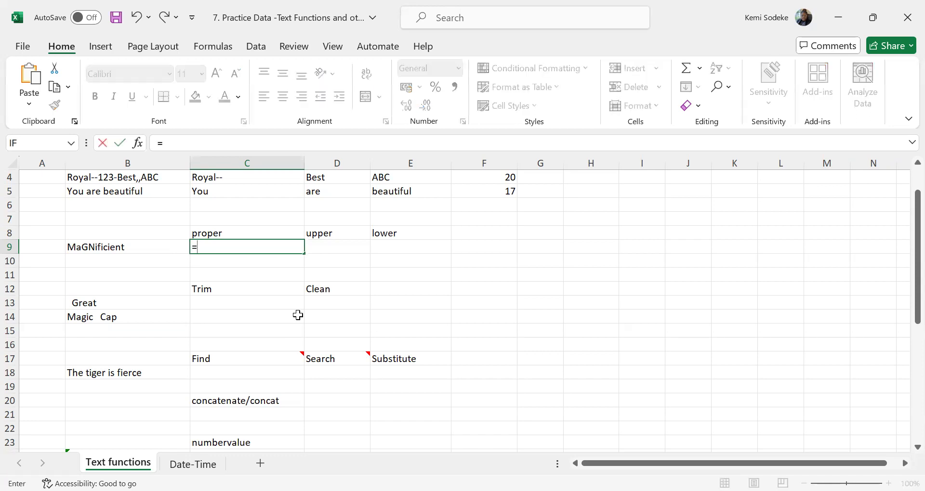
type("proper")
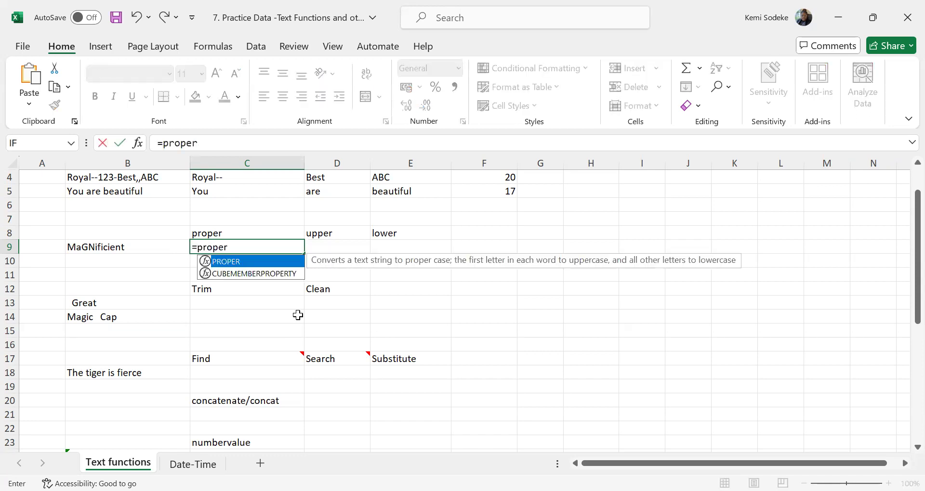
type("(")
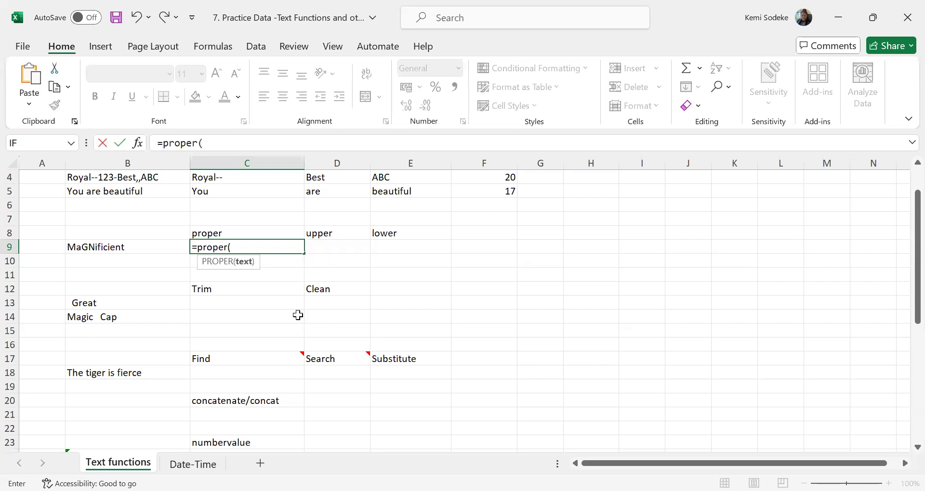
left_click(109, 246)
type(")")
key("Return")
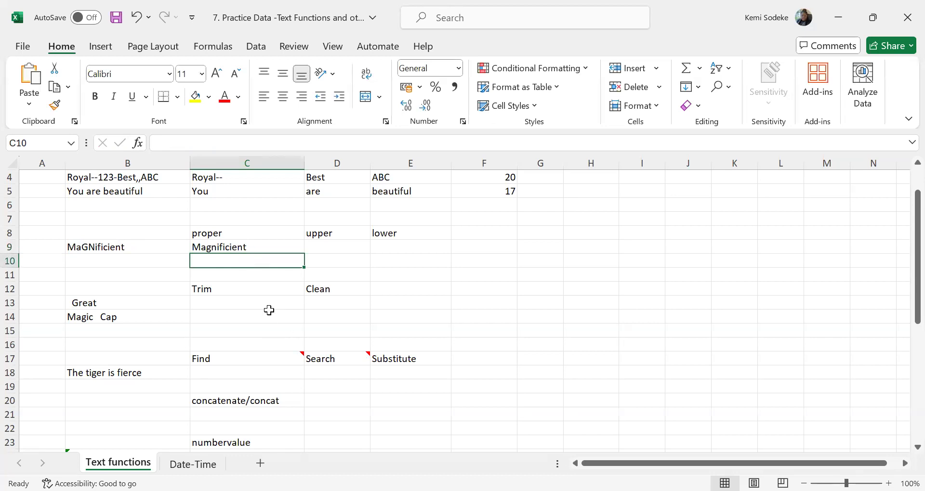
key("Up")
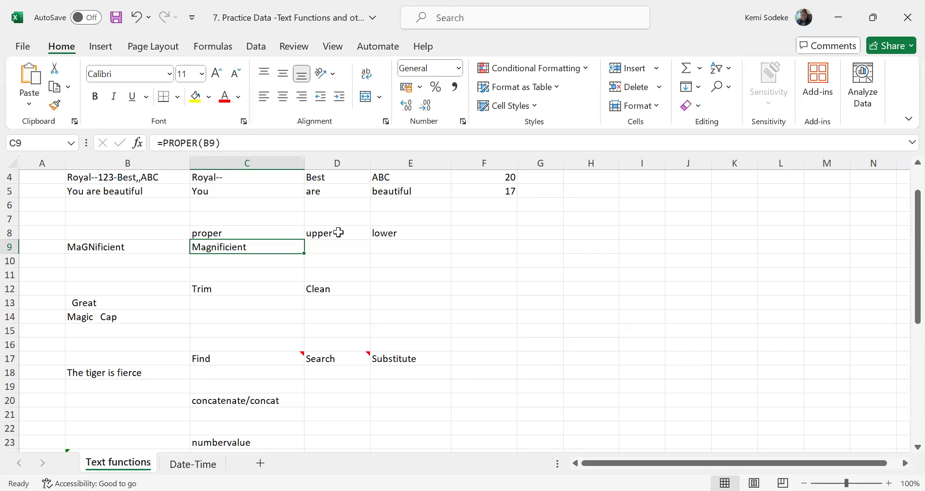
left_click(231, 261)
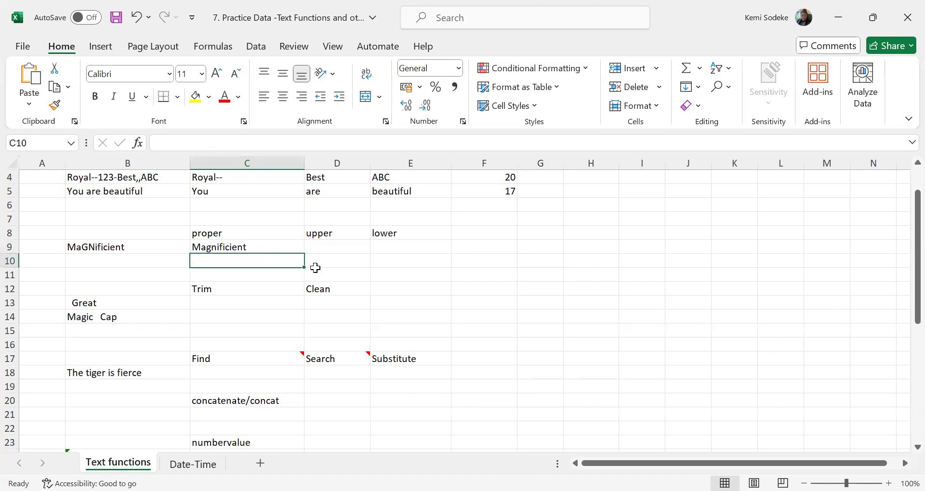
Enter =UPPER(B9) in D9 to convert the sample word to uppercase.
left_click(320, 247)
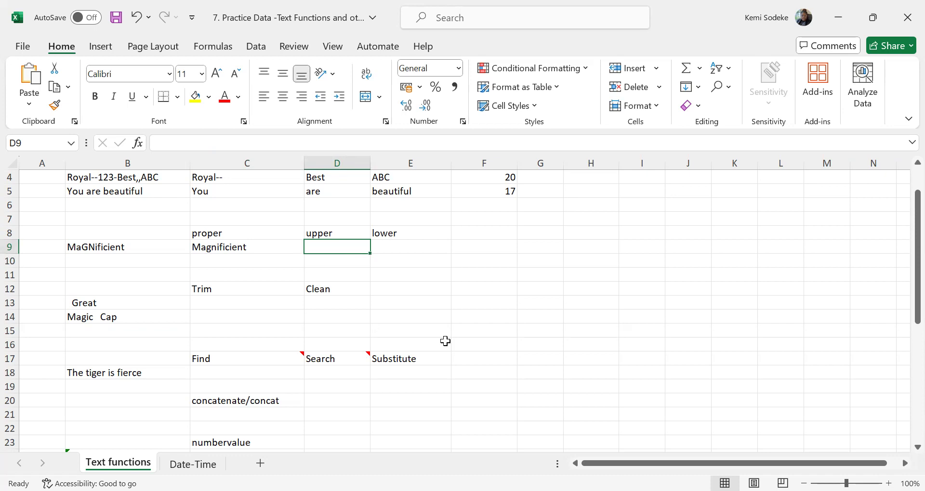
type("=")
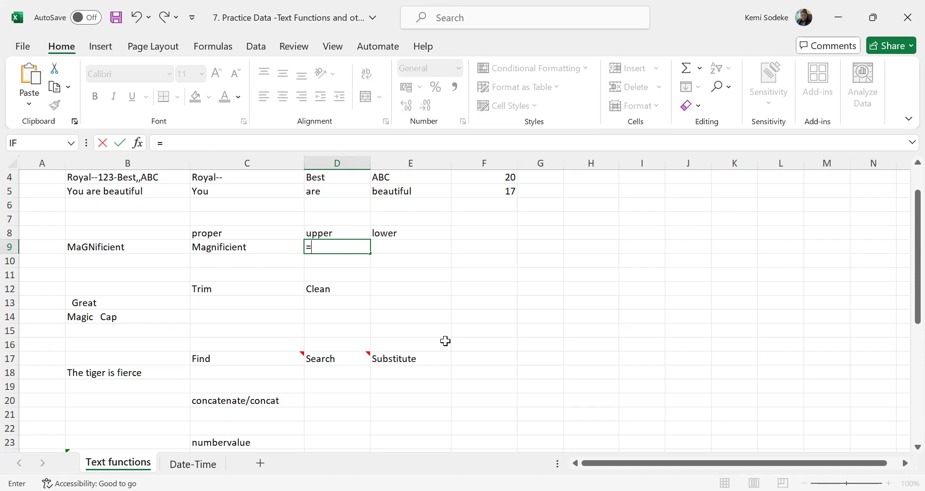
type("upper(")
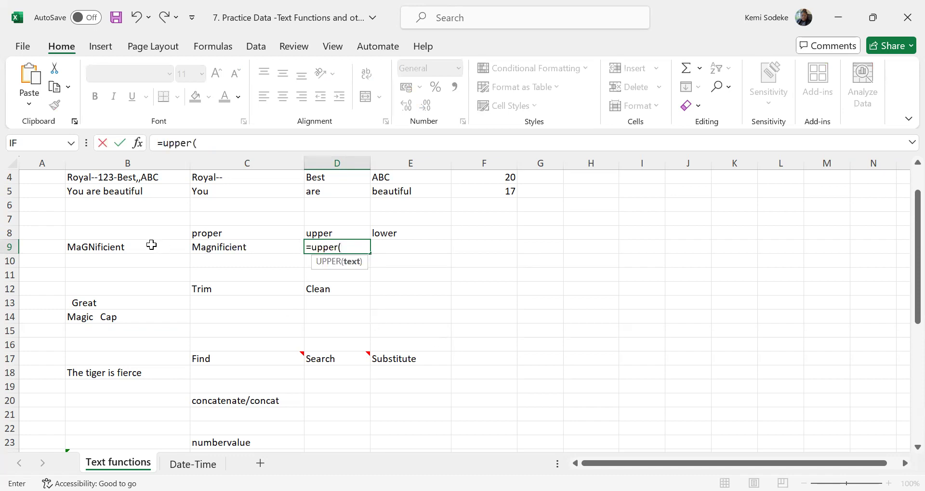
left_click(151, 247)
type(")")
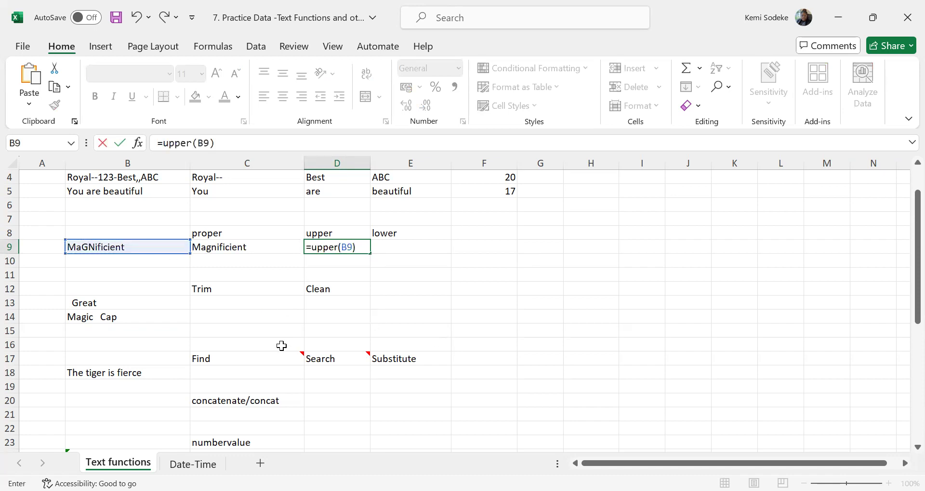
key("Return")
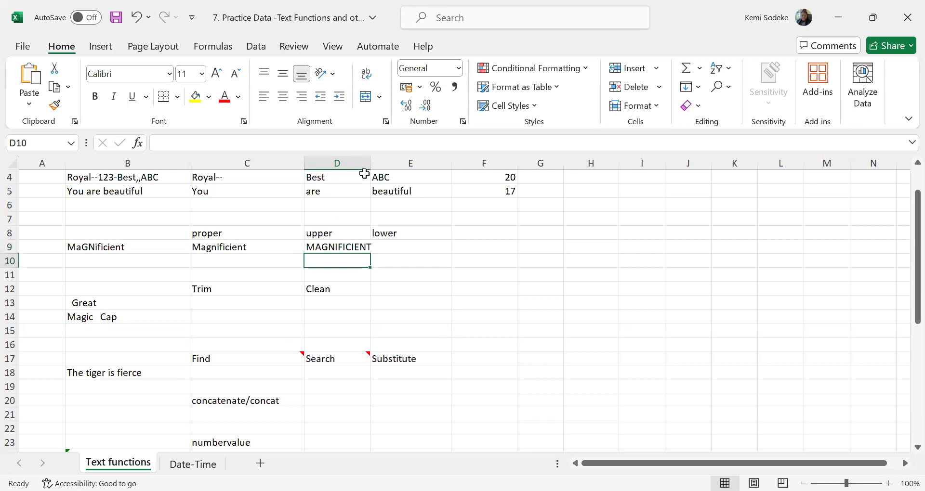
Widen column D to fit the uppercase word and enter =LOWER(B9) in E9 to convert the sample word to lowercase.
left_click_drag(371, 164, 388, 172)
left_click(438, 243)
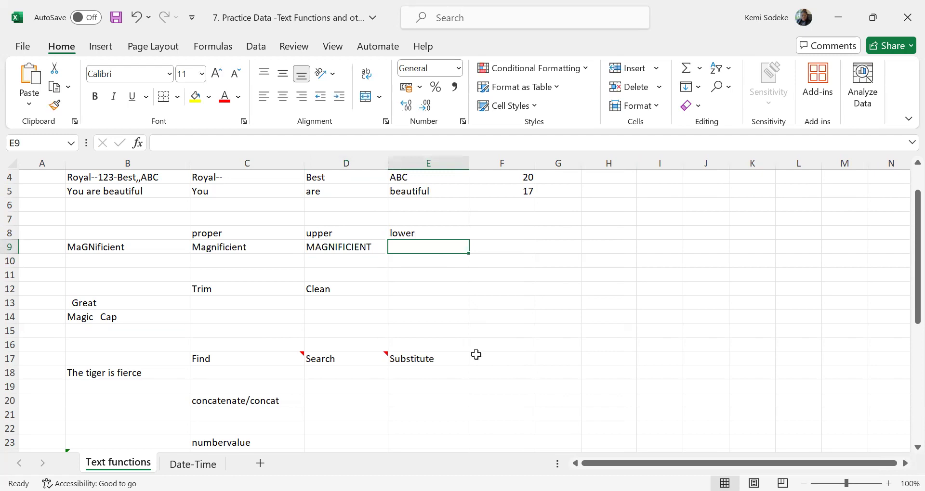
type("=")
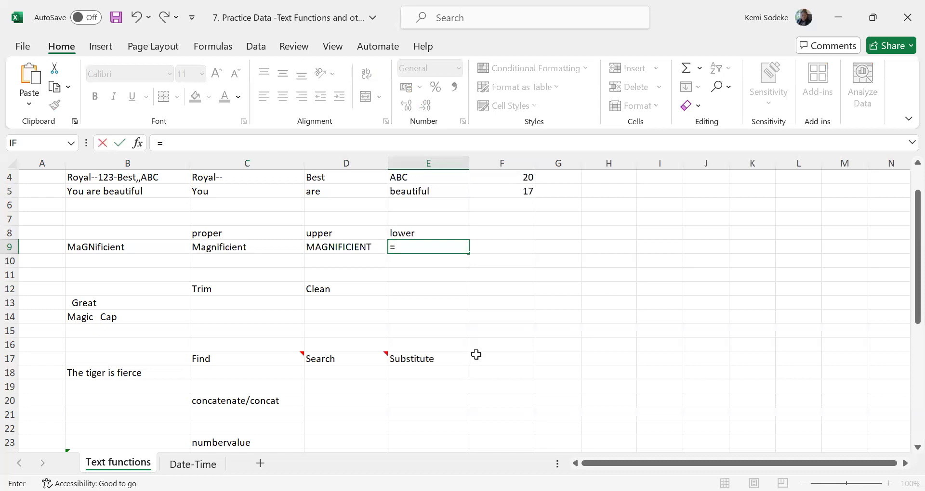
type("lower(")
left_click(150, 246)
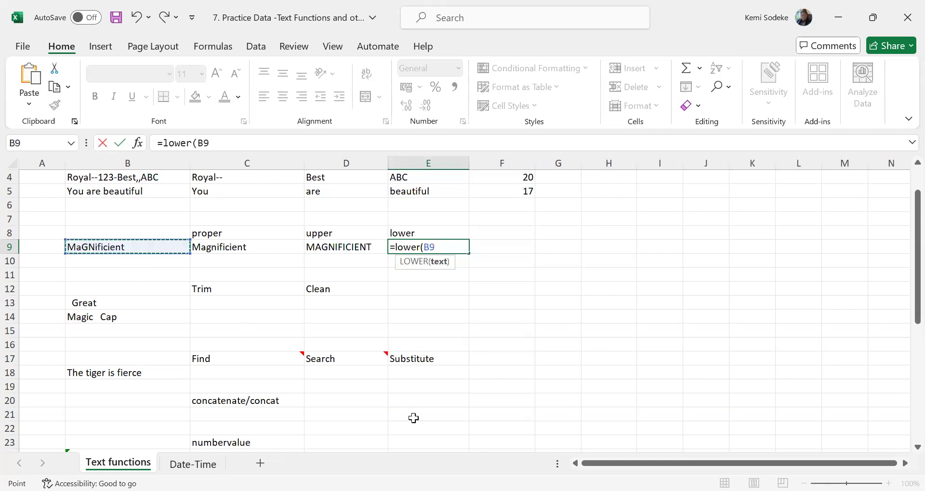
type(")")
key("Return")
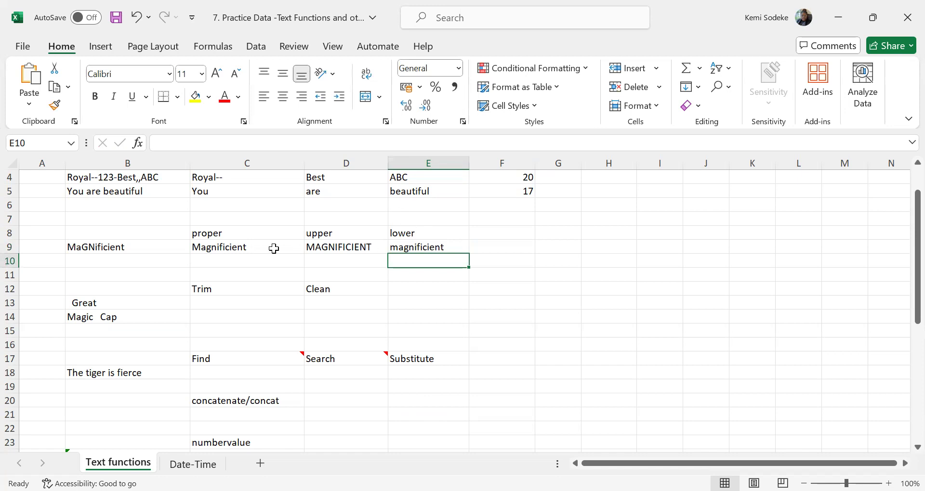
left_click(241, 246)
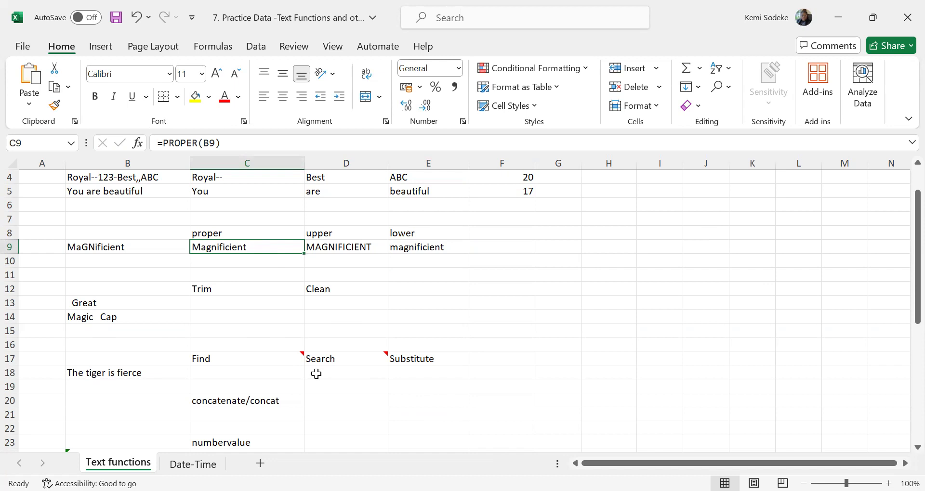
Enter =PROPER(B5) in C10 to convert the "You are beautiful" phrase to proper case, and check the formula.
mouse_move(297, 341)
left_click(150, 306)
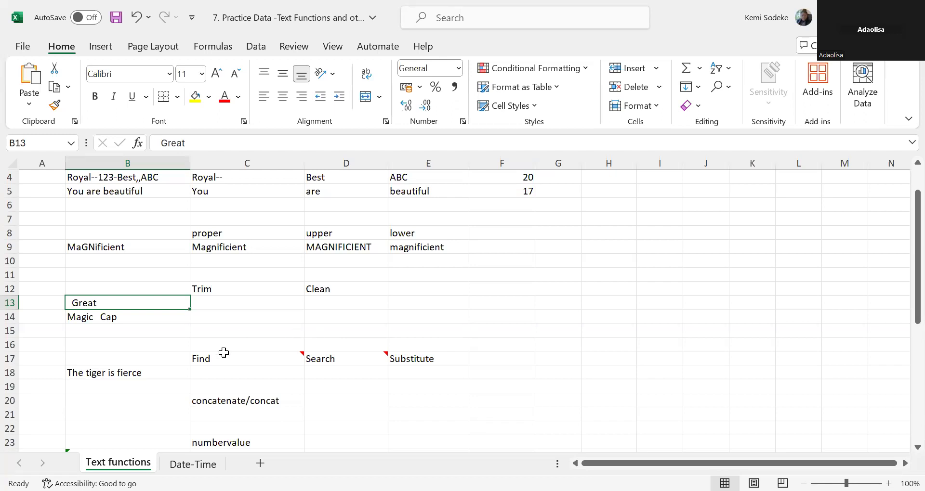
left_click(112, 265)
mouse_move(267, 352)
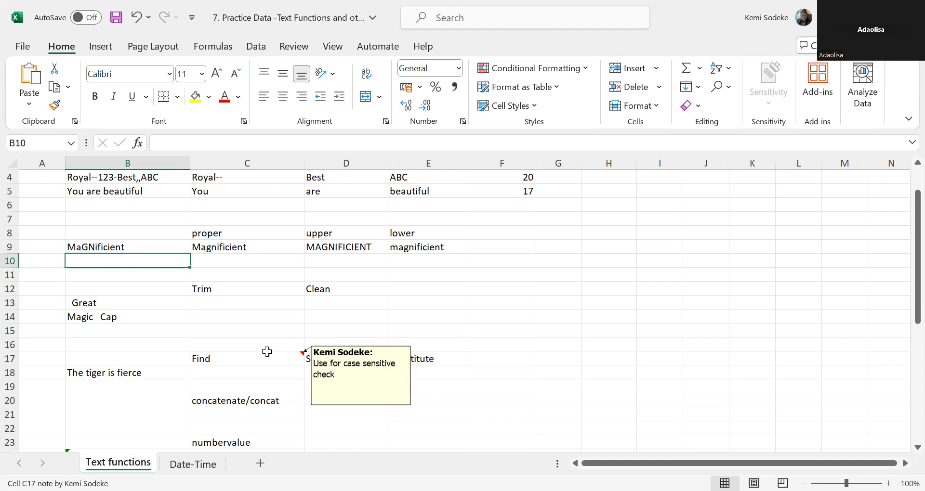
left_click(231, 263)
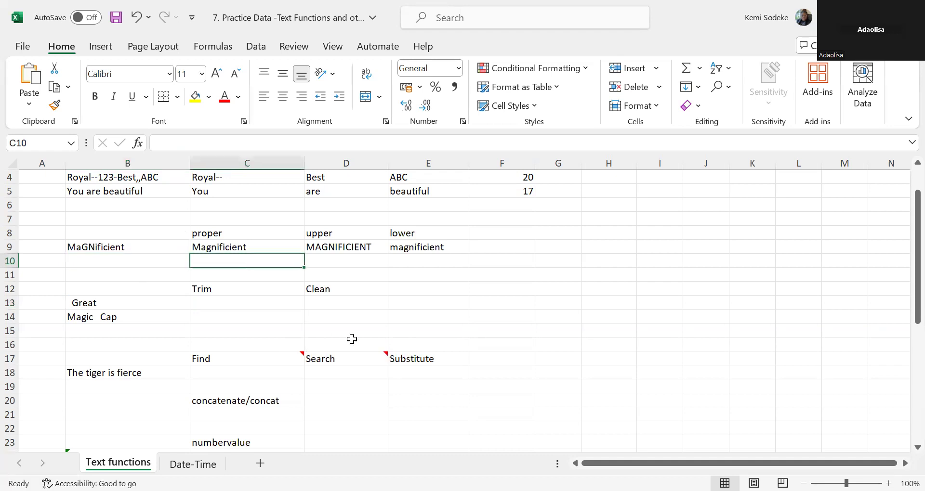
type("=")
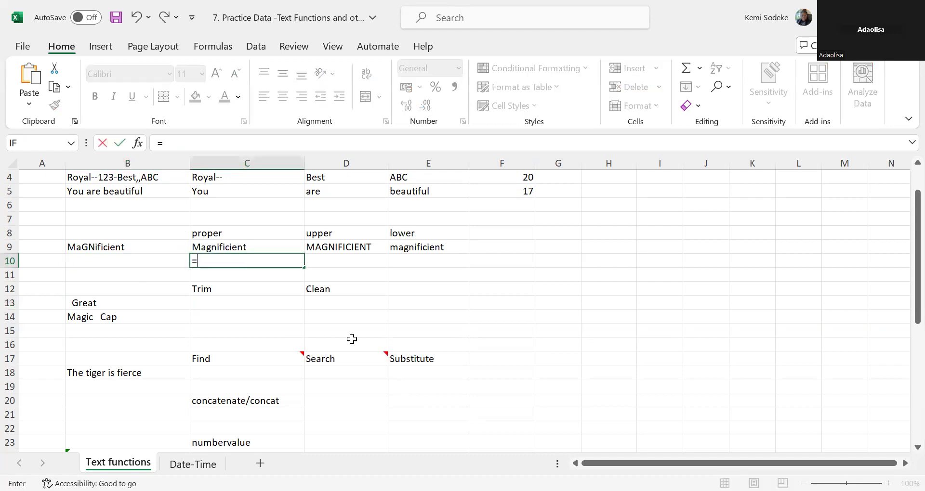
type("proper")
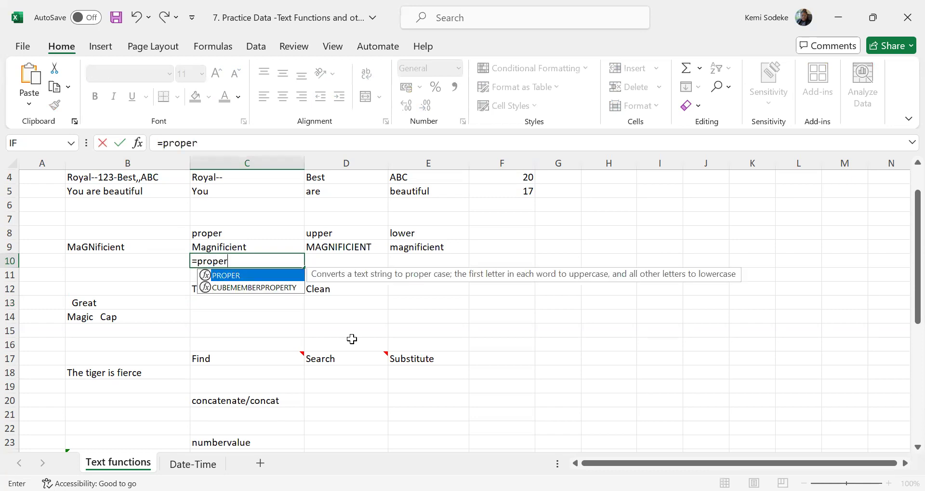
type("(")
left_click(143, 191)
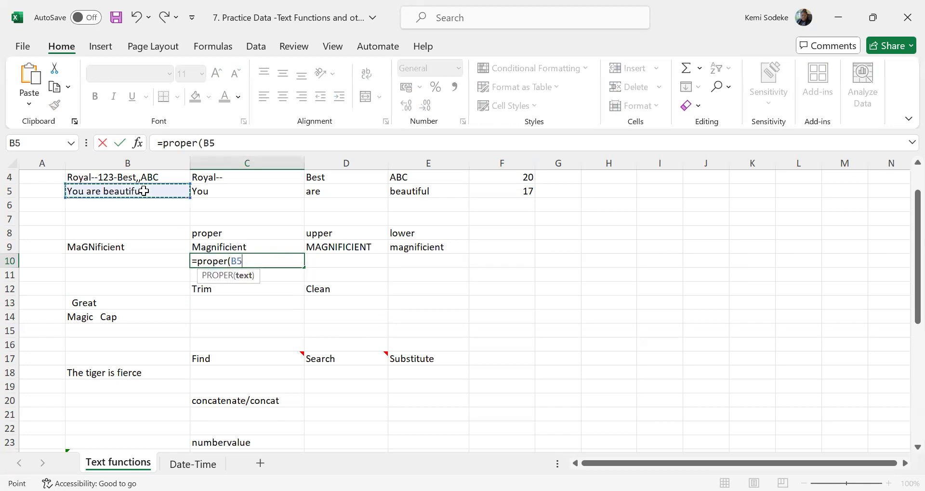
key("Return")
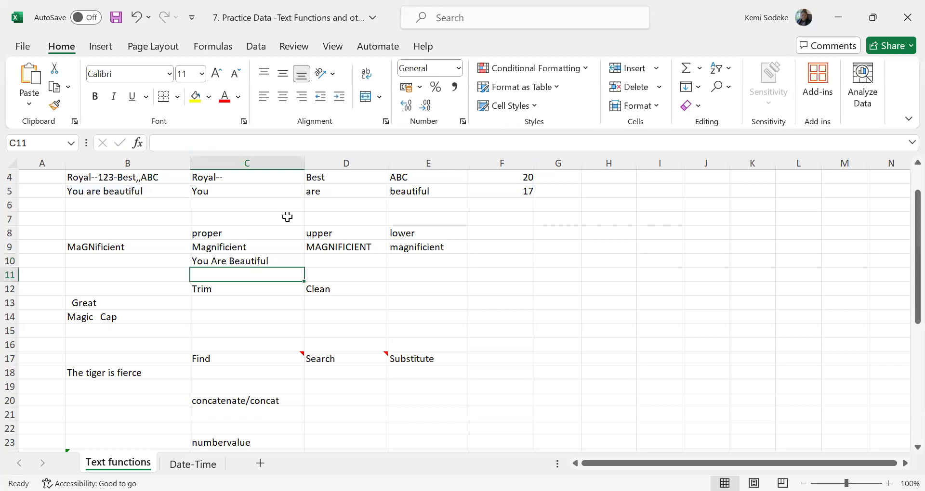
left_click(250, 265)
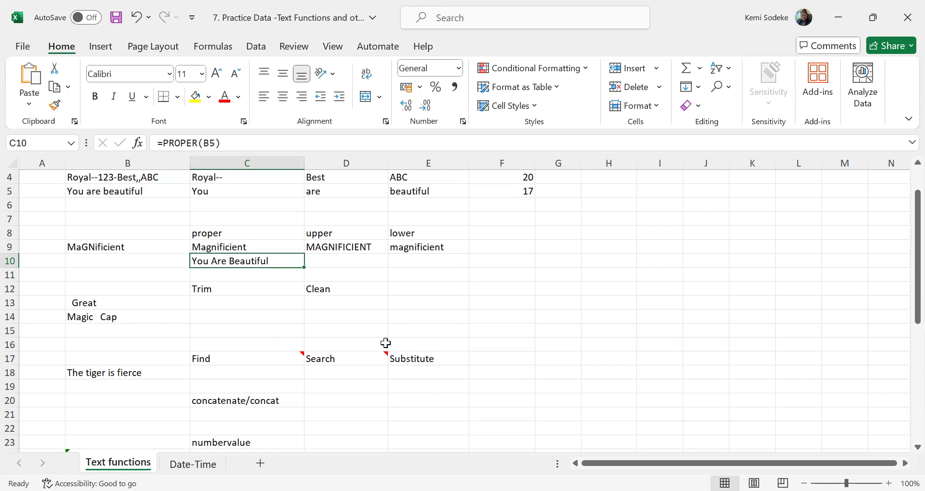
Enter =UPPER(B5) in D10 to convert the "You are beautiful" phrase to uppercase.
left_click(339, 260)
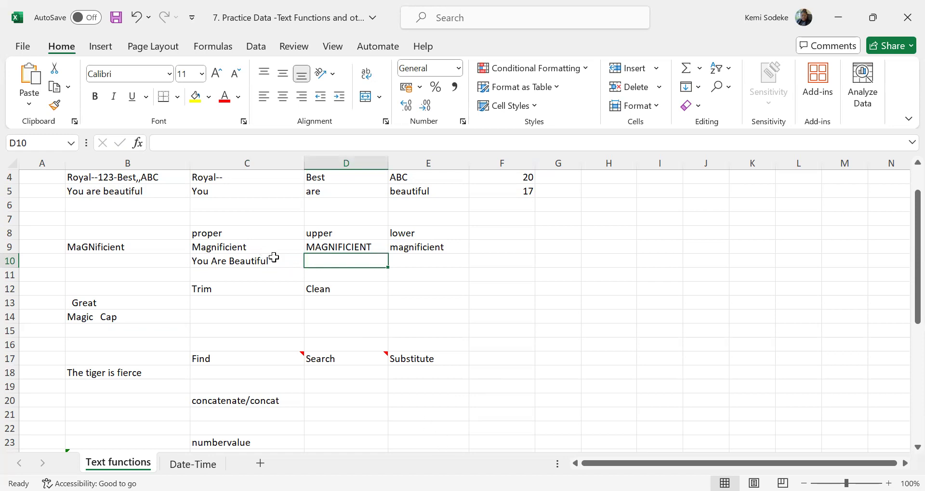
type("=")
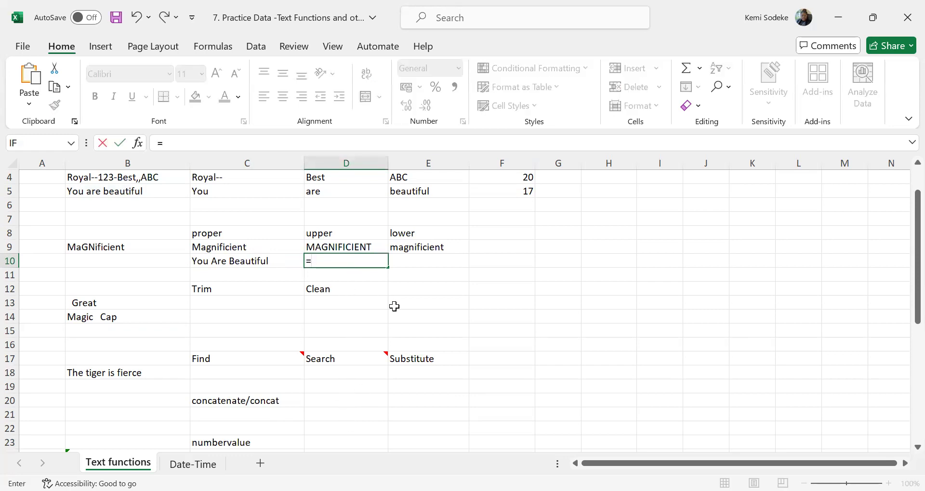
type("=u")
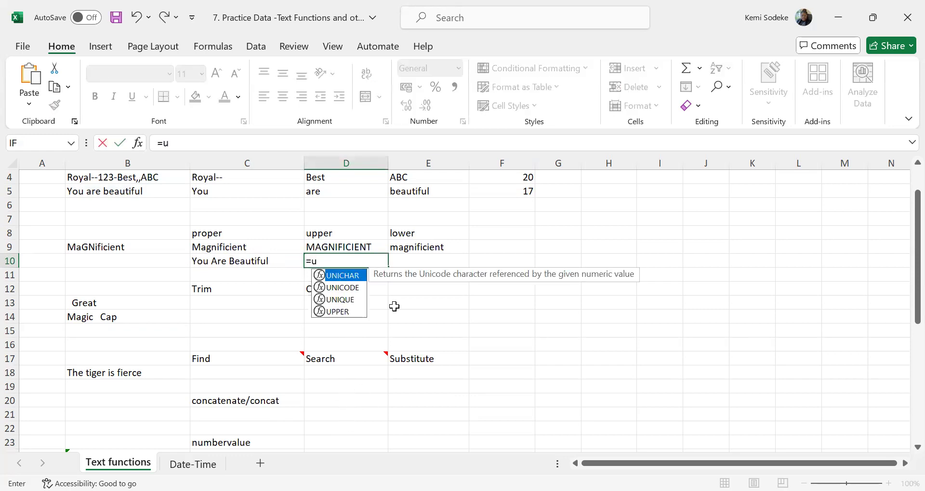
type("pper(")
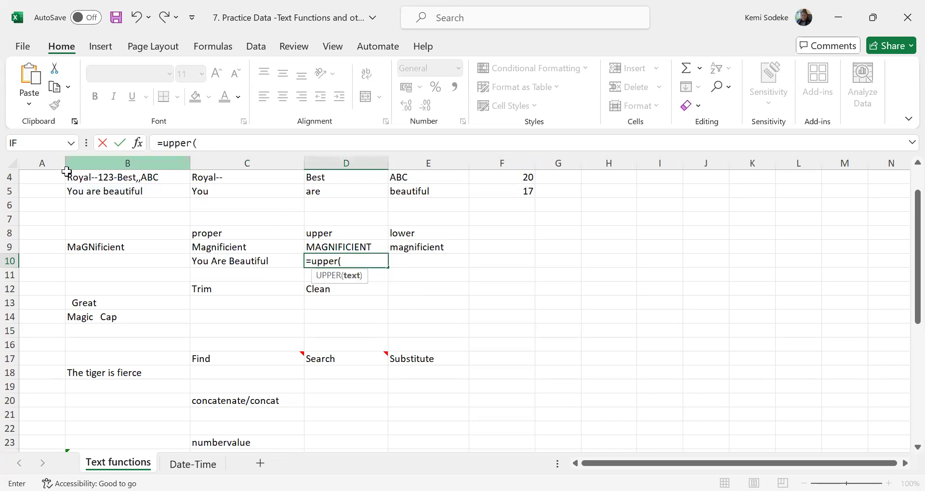
left_click(118, 193)
key("Return")
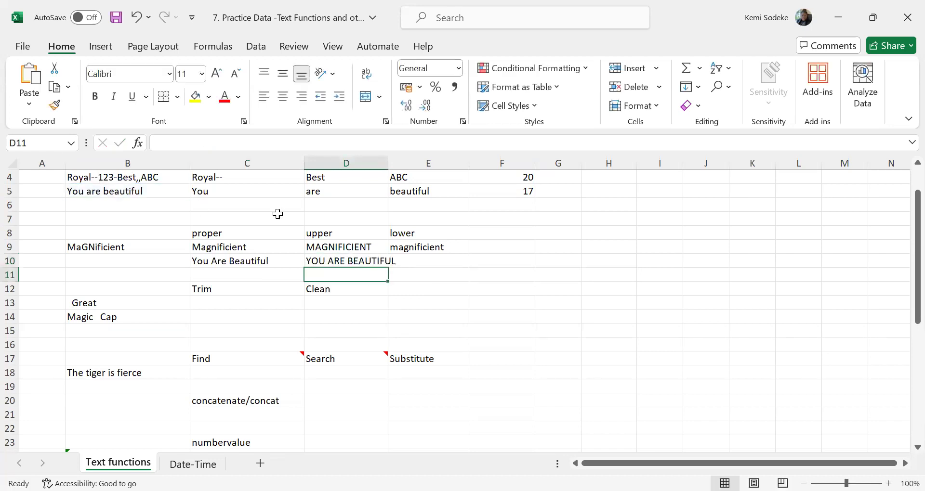
left_click(327, 260)
Widen column D to fit the uppercase phrase and enter =LOWER(B5) in E10 to convert the phrase to lowercase.
left_click(437, 264)
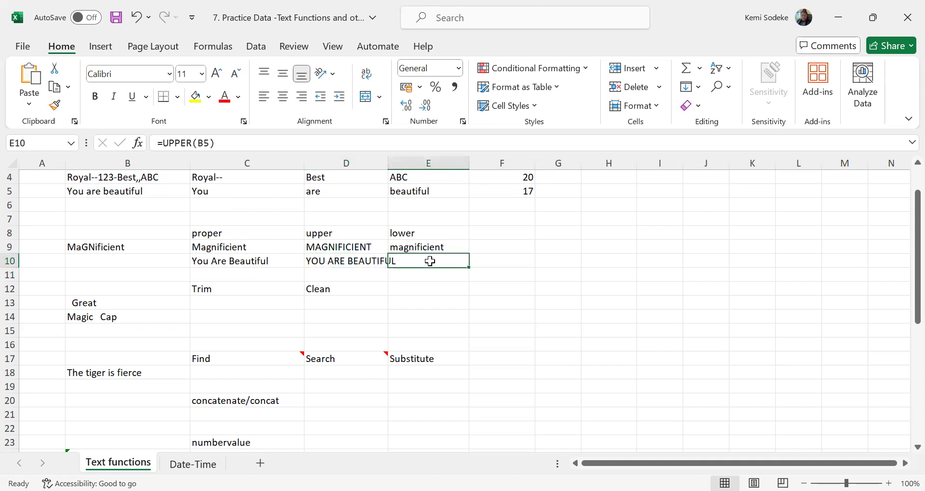
left_click_drag(388, 163, 403, 211)
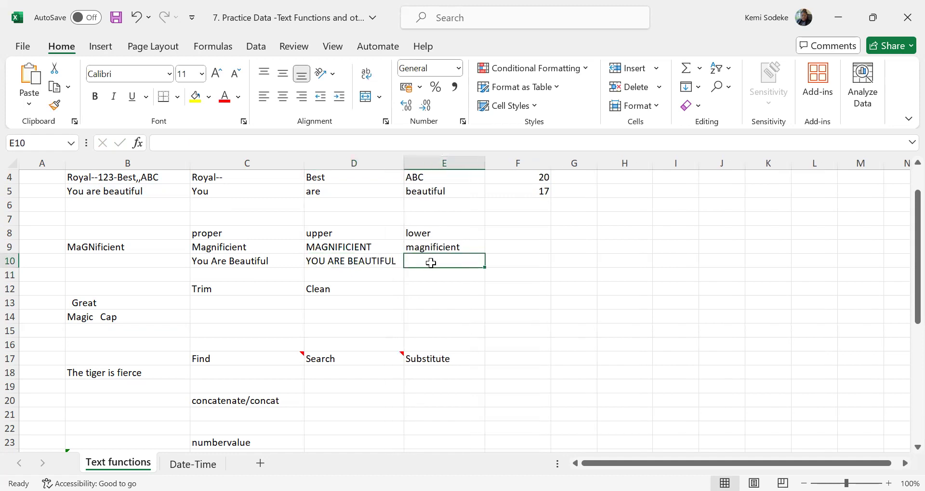
type("=")
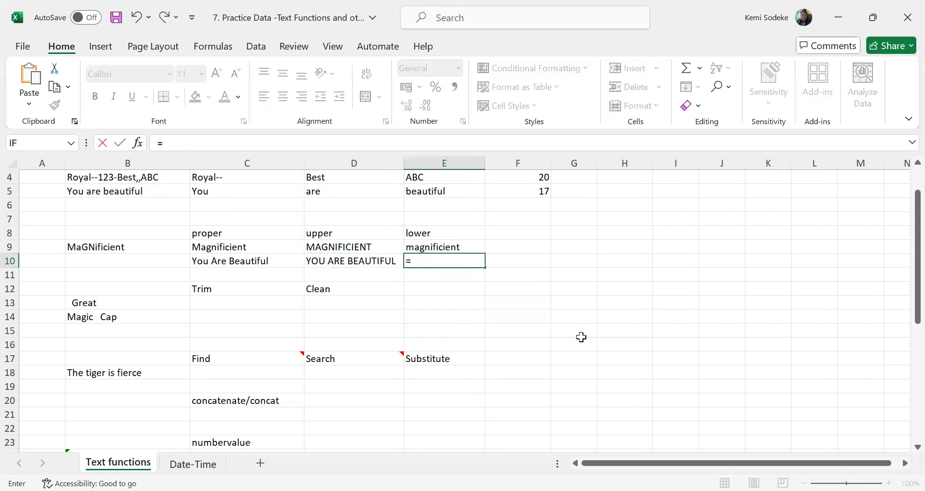
type(";lo")
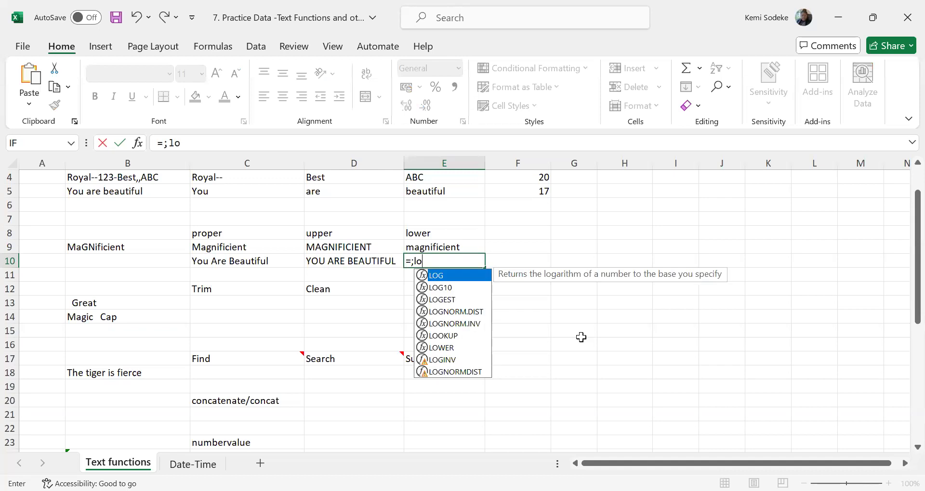
key("BackSpace")
key("BackSpace")
key("BackSpace")
type("lower")
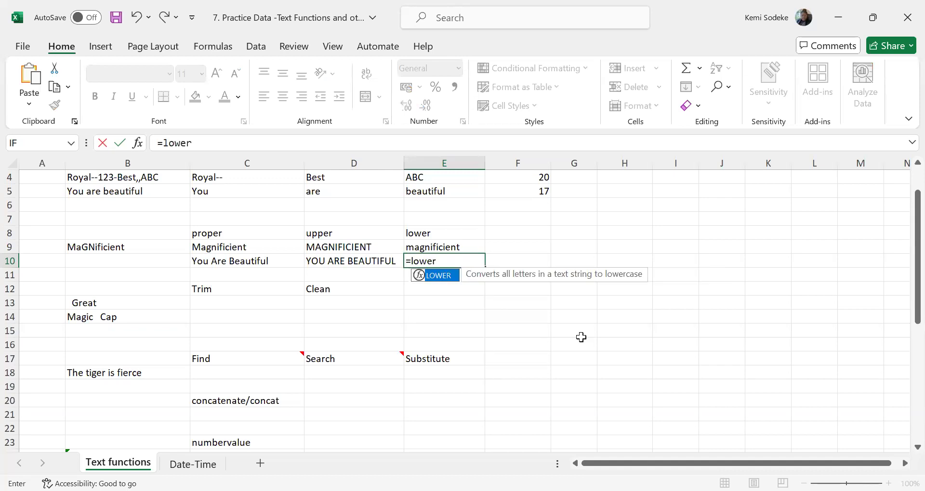
type("(")
left_click(148, 189)
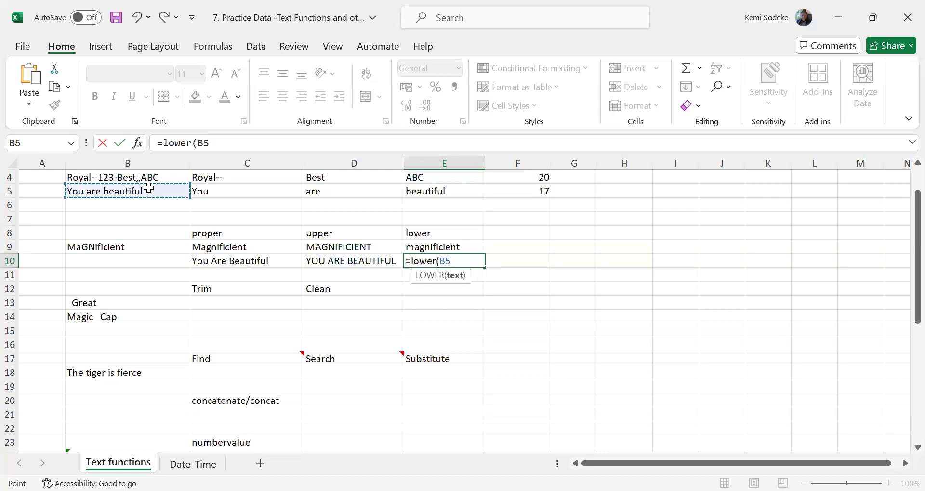
type(")")
key("Return")
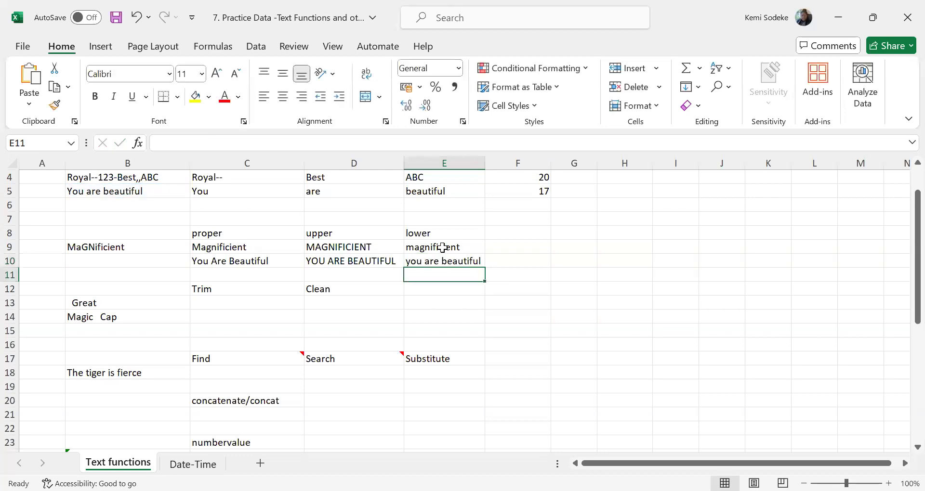
key("Up")
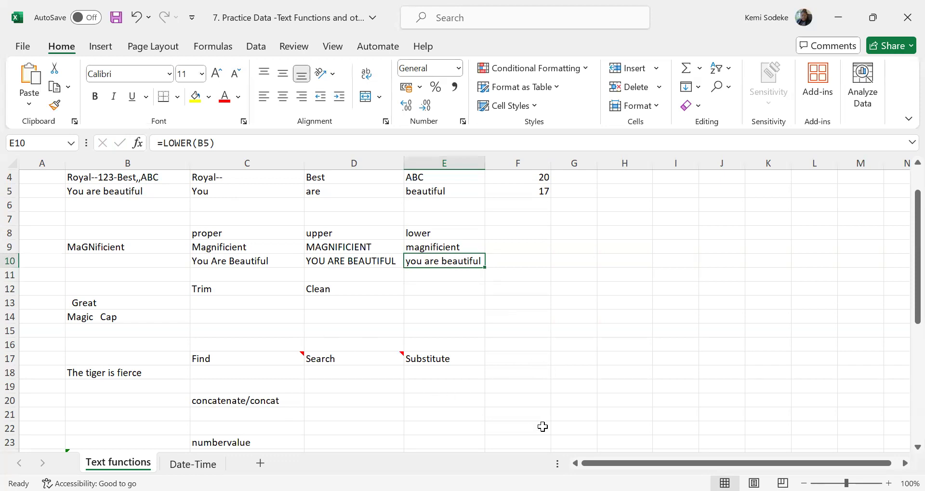
Review the Trim and Clean headings in row 12 and examine the extra spaces in the sample texts in B13 and B14.
left_click(100, 315)
left_click(224, 301)
left_click(220, 288)
left_click(341, 291)
left_click(260, 295)
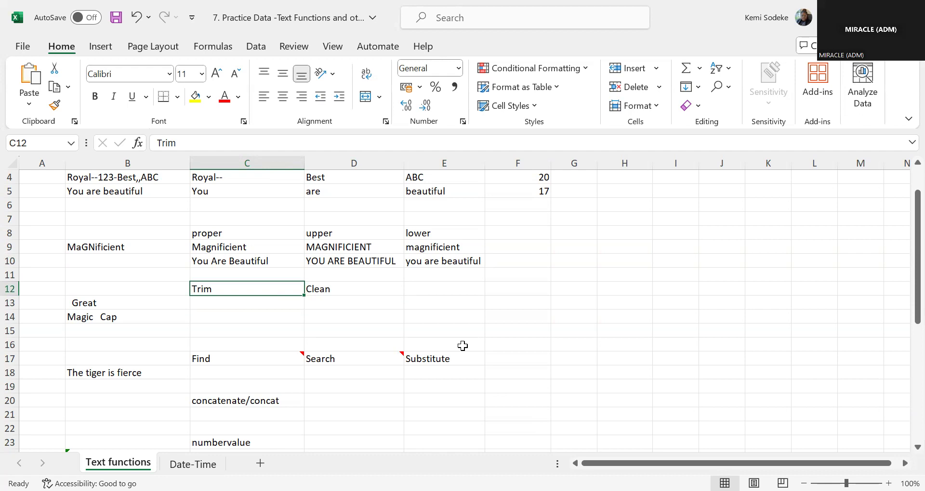
left_click(94, 302)
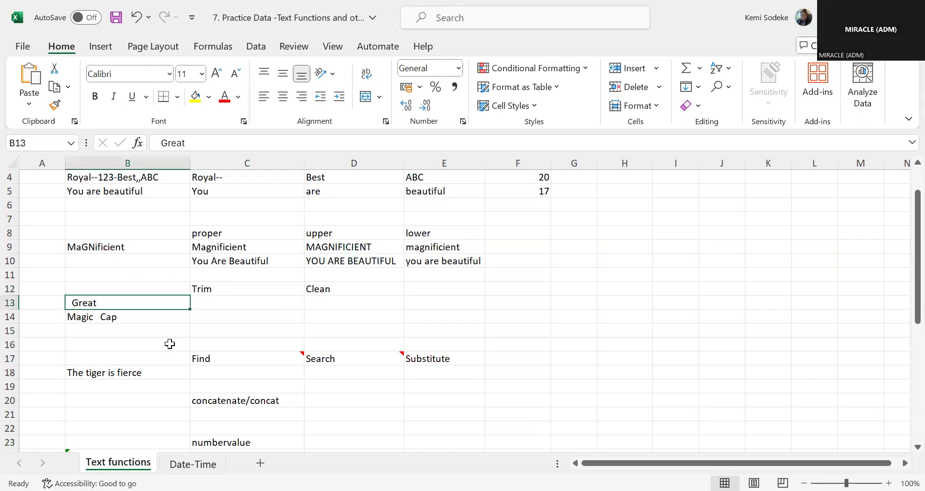
left_click(160, 142)
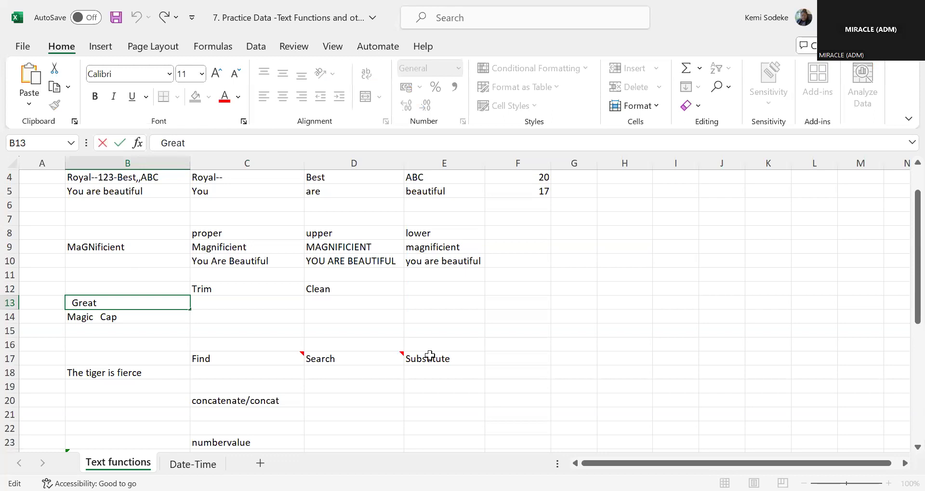
left_click(311, 384)
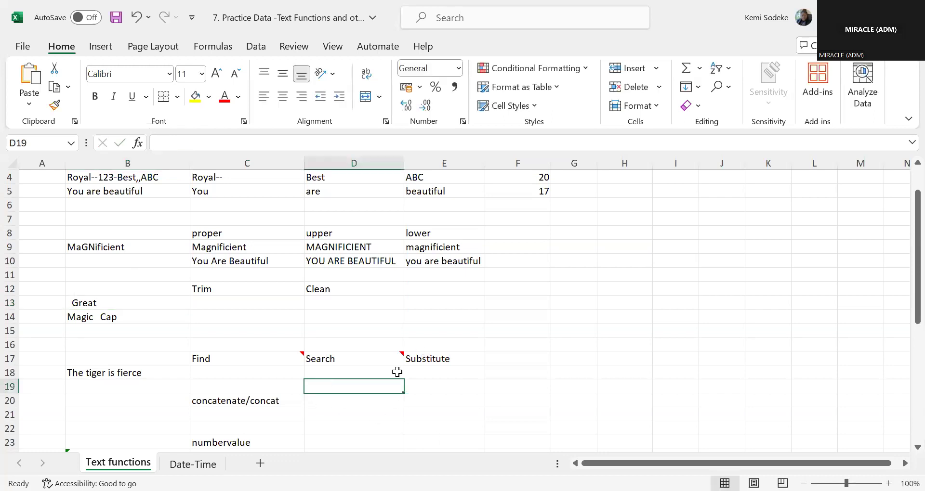
Enter Great without leading spaces in F13 to compare it with the spaced sample text in B13.
left_click(513, 305)
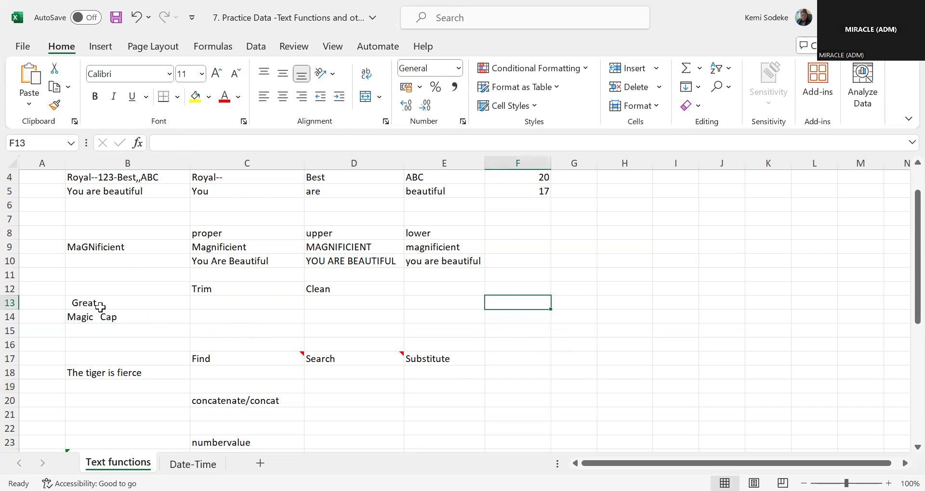
left_click(123, 300)
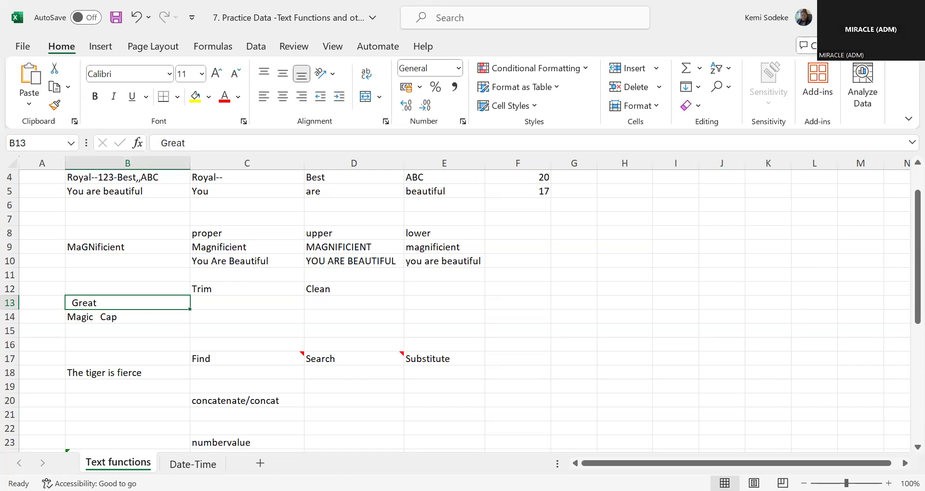
left_click(531, 302)
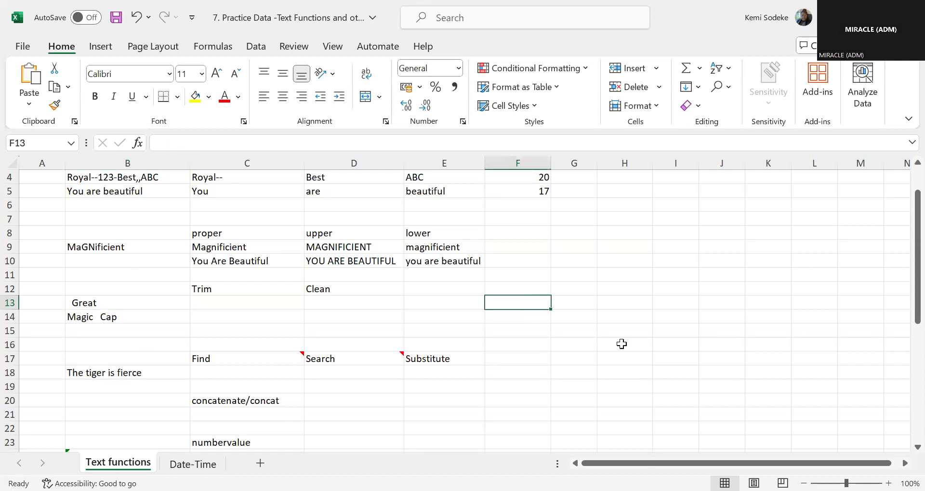
type("Great")
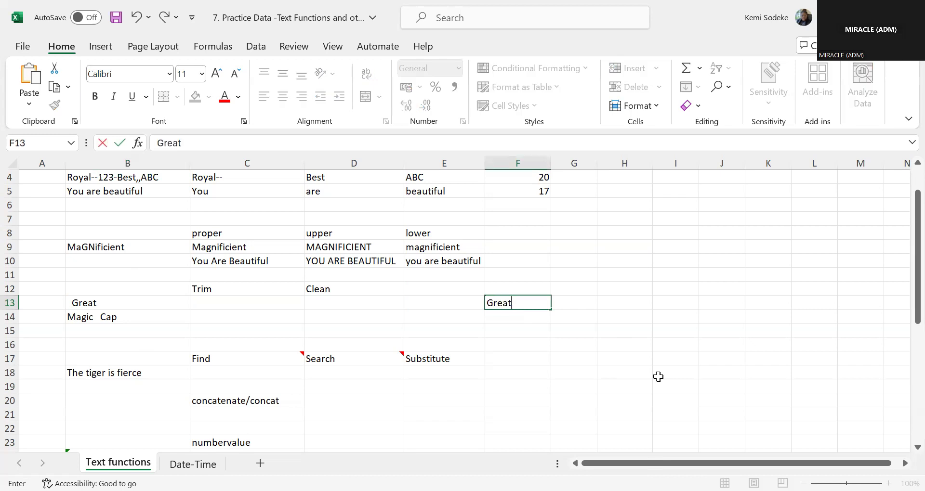
left_click(764, 342)
left_click(522, 302)
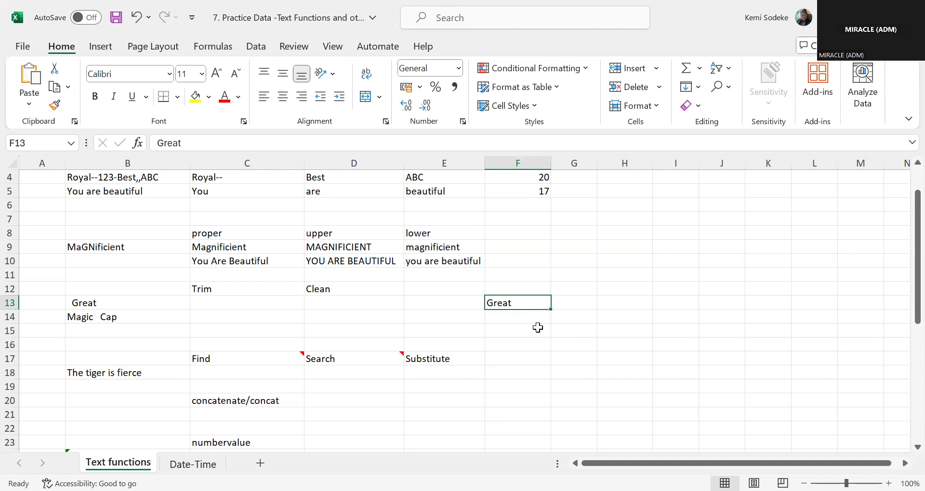
Delete the comparison text Great from F13.
left_click(511, 318)
left_click(520, 300)
key("Delete")
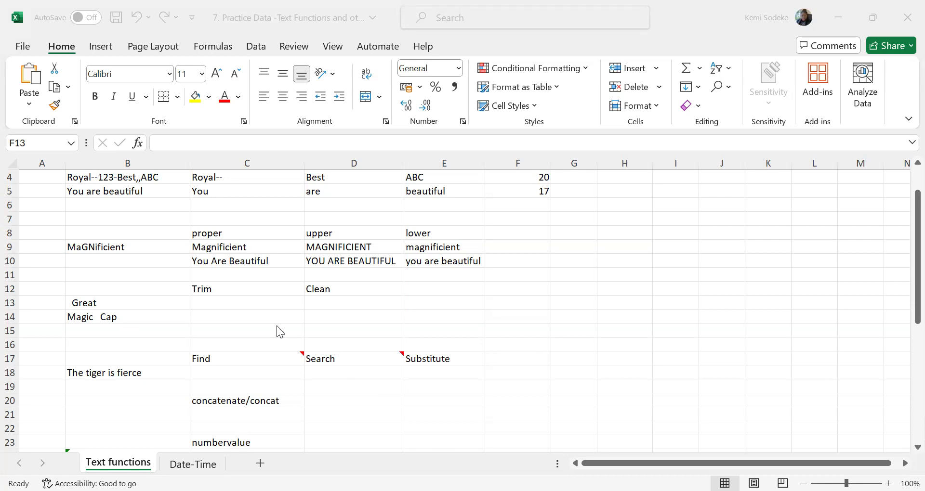
Enter =TRIM(B13) in C13 to remove the extra spaces from the Great sample text.
left_click(92, 303)
left_click(223, 305)
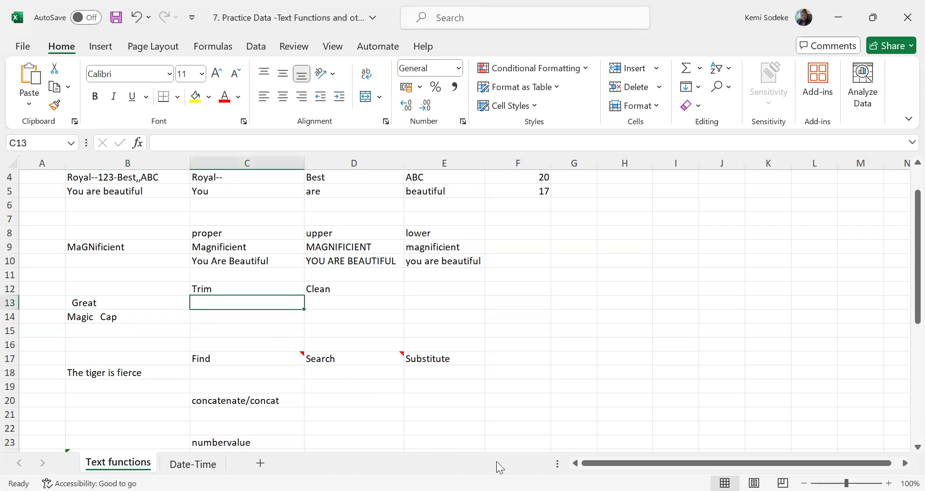
type("=")
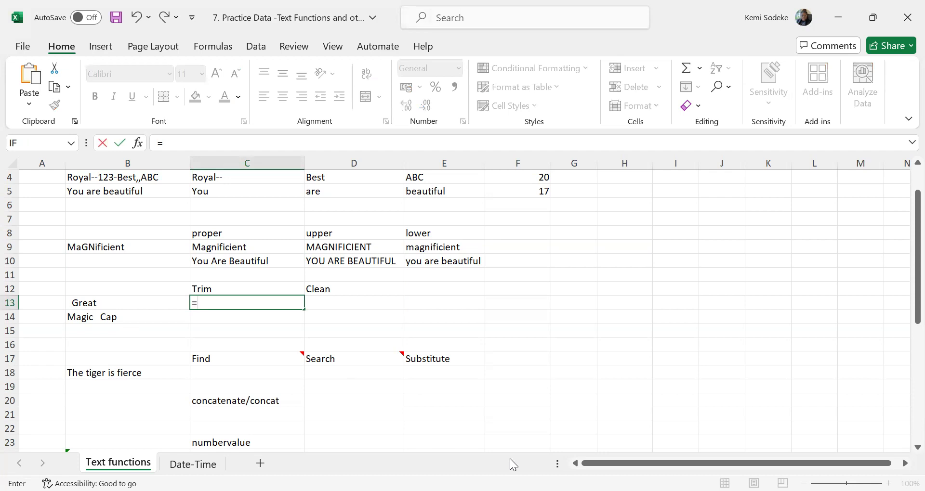
type("trim")
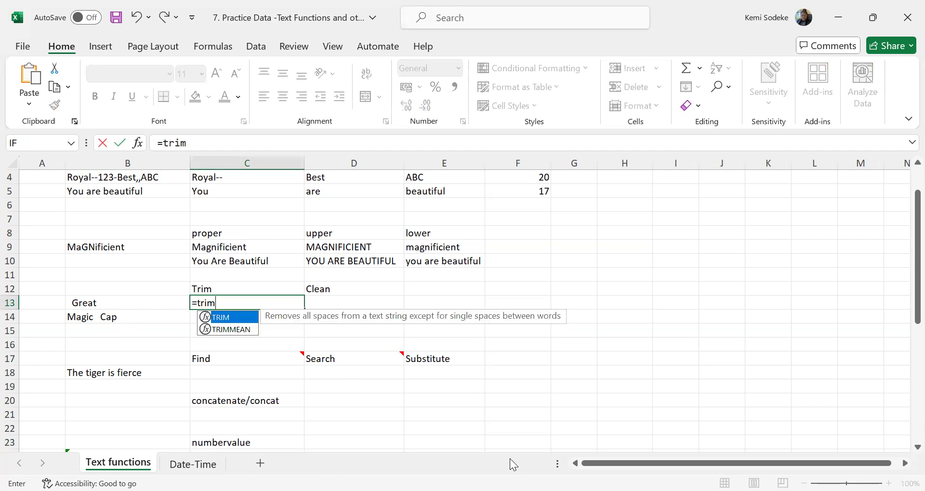
type("(")
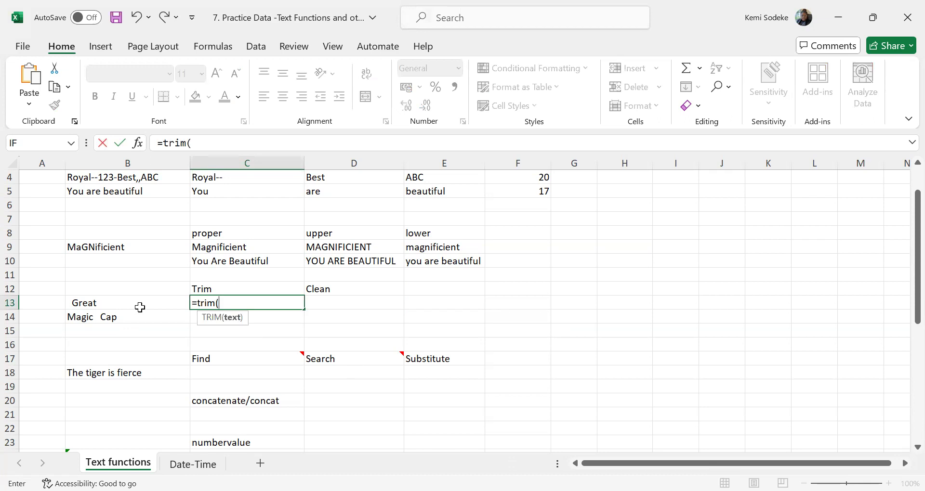
left_click(139, 304)
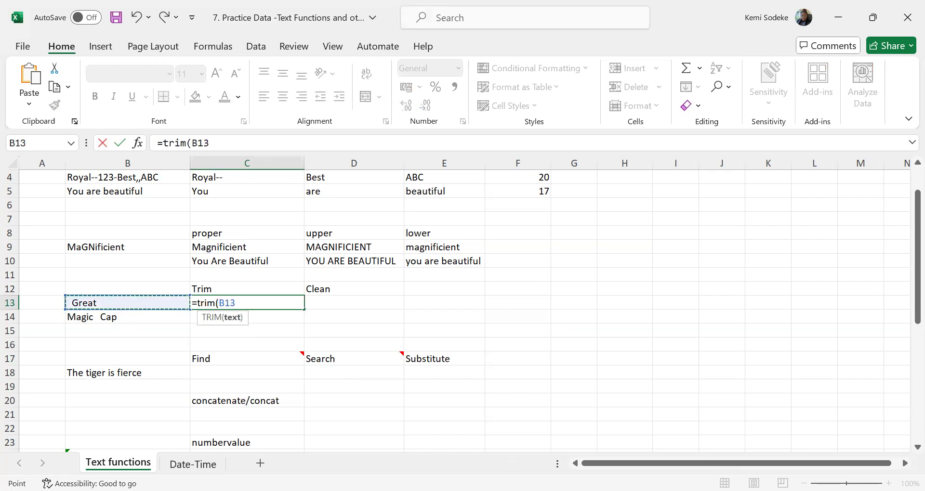
key("Return")
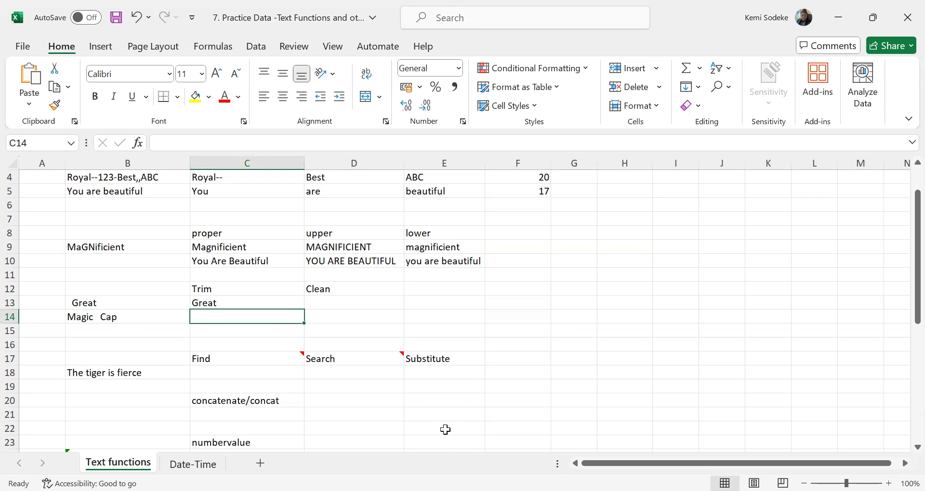
Check the spacing of the Magic Cap text in B14 and enter =TRIM(B14) in C14.
left_click(104, 316)
left_click(187, 143)
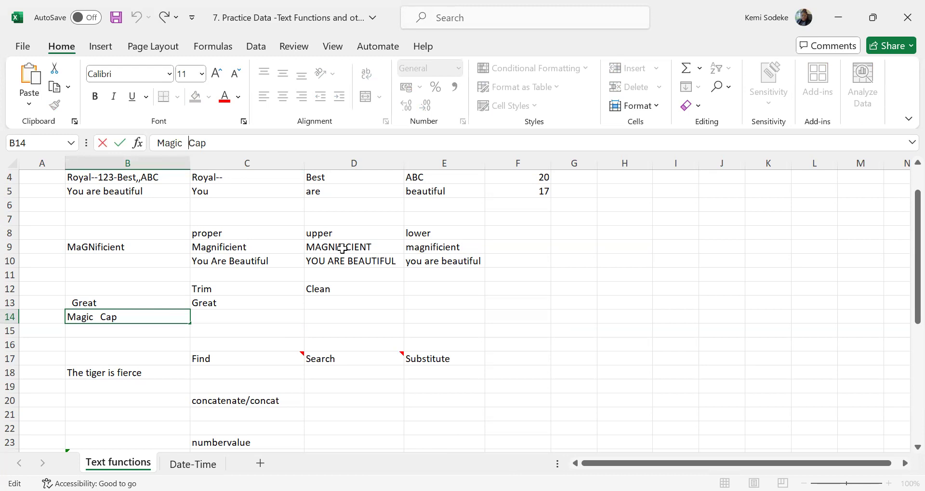
key("Return")
left_click(257, 305)
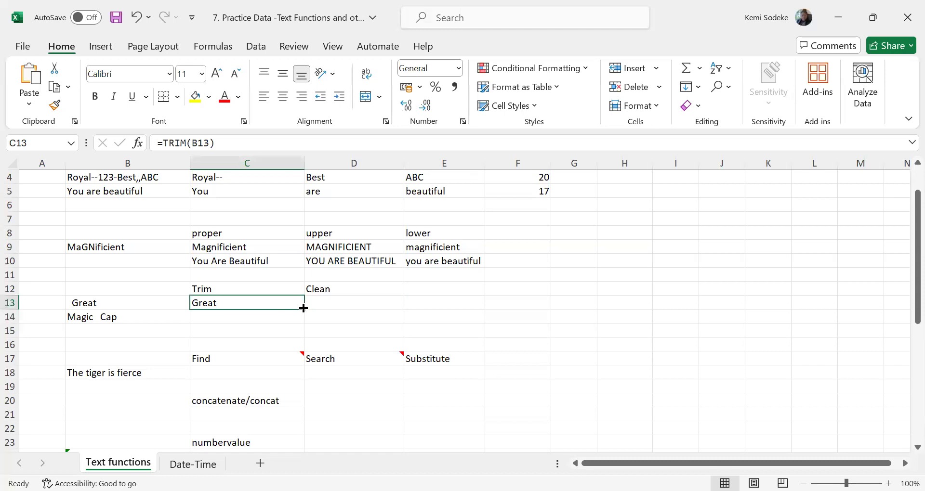
left_click(263, 316)
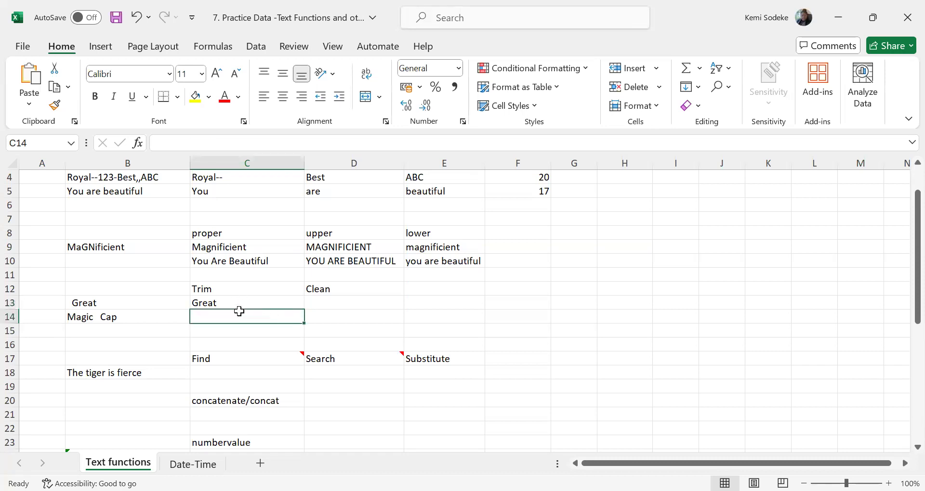
type("=")
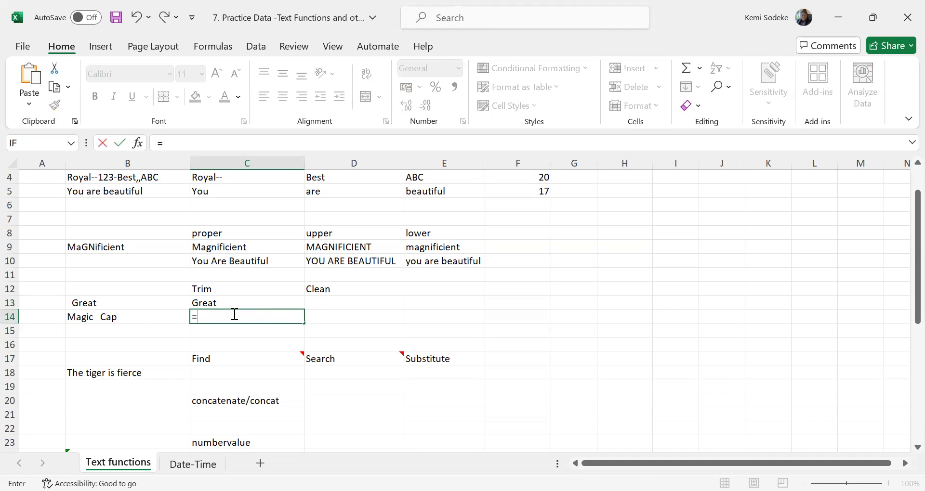
type("trim(")
left_click(115, 315)
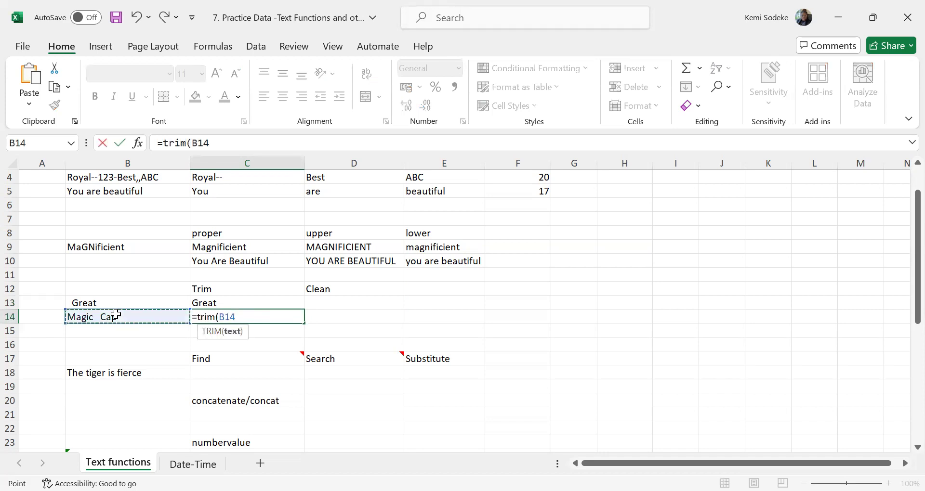
key("Return")
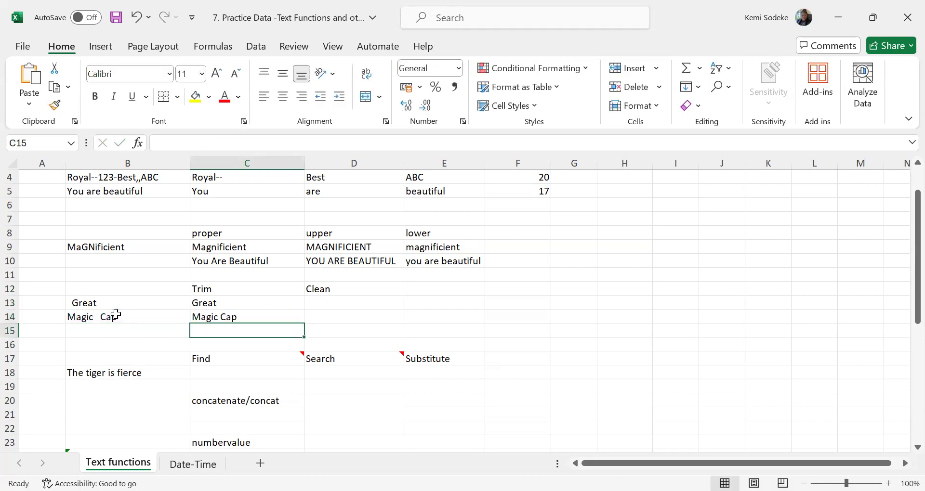
Compare the TRIM results in C13 and C14 with the original spaced texts in B13 and B14.
left_click(239, 317)
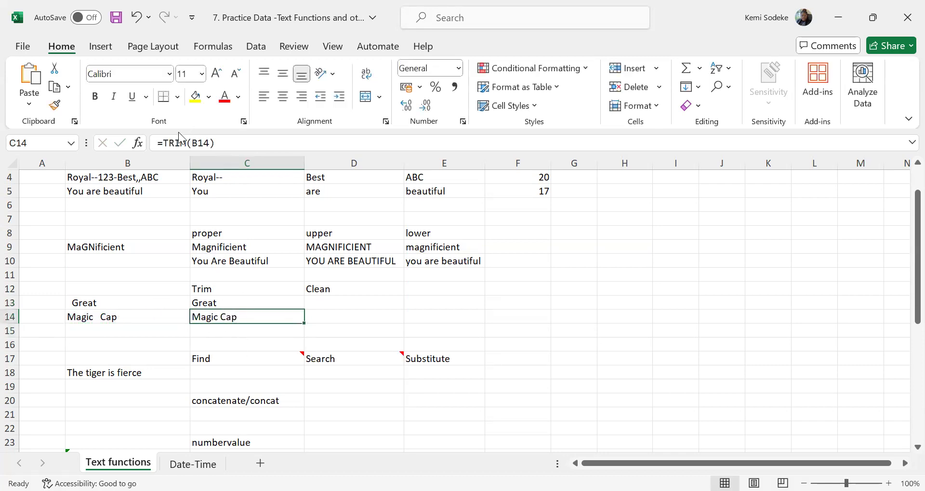
left_click(87, 319)
left_click(228, 318)
left_click(121, 305)
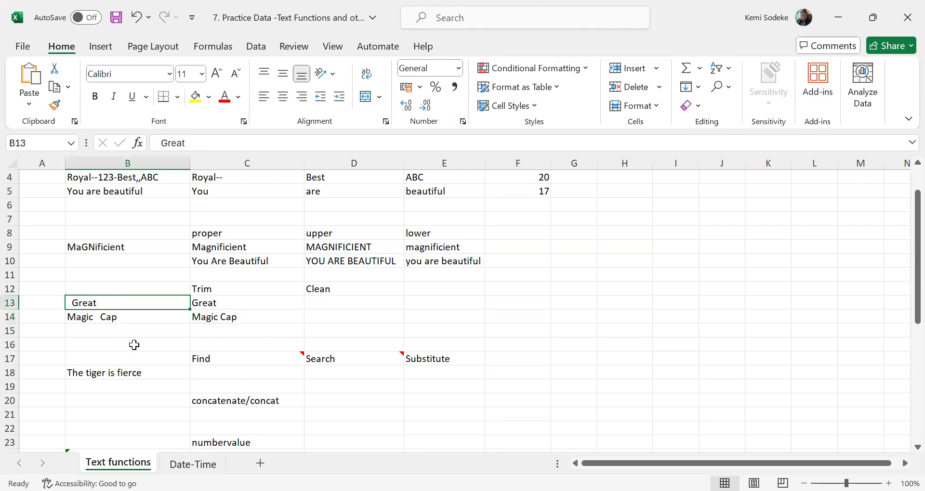
left_click(250, 143)
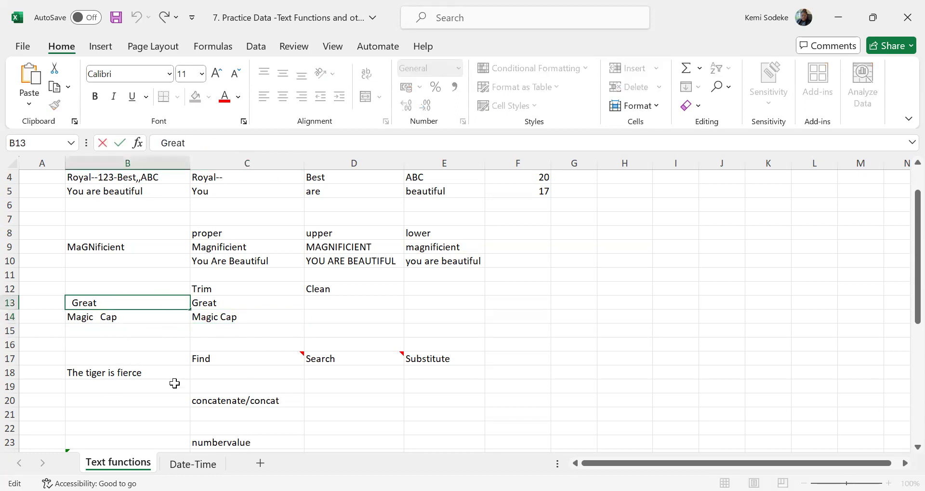
left_click(279, 372)
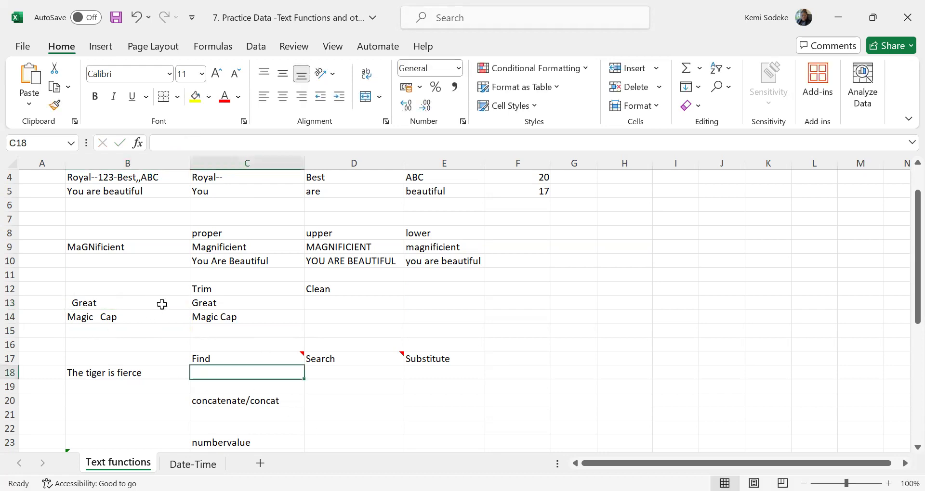
left_click(232, 306)
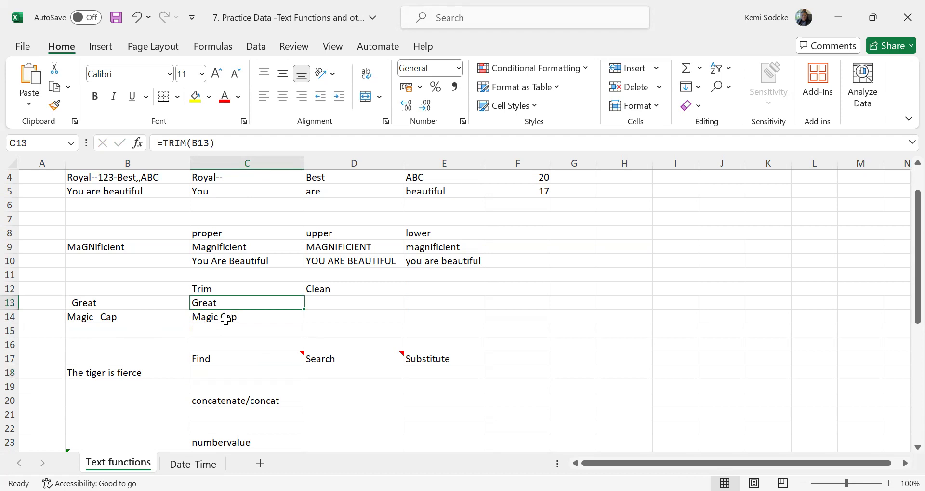
Enter =CLEAN(B13) in D13 to strip nonprintable characters from the Great sample text.
left_click(332, 305)
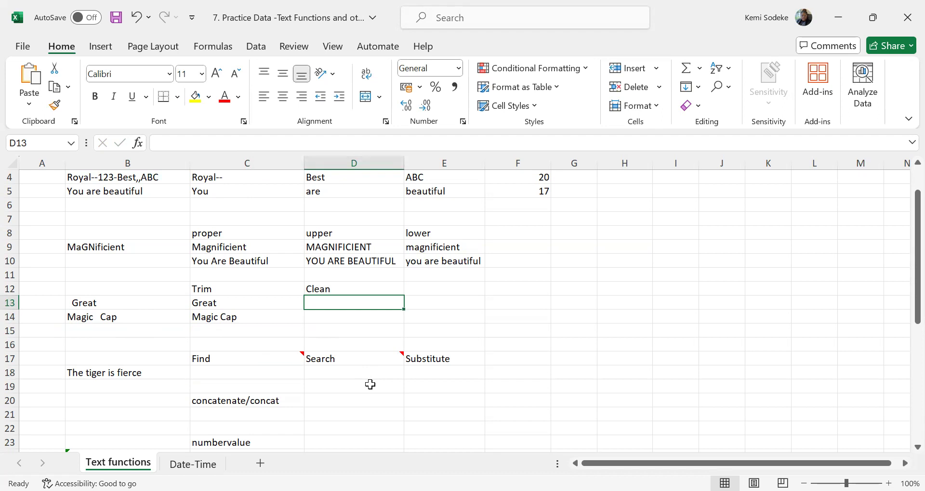
type("=")
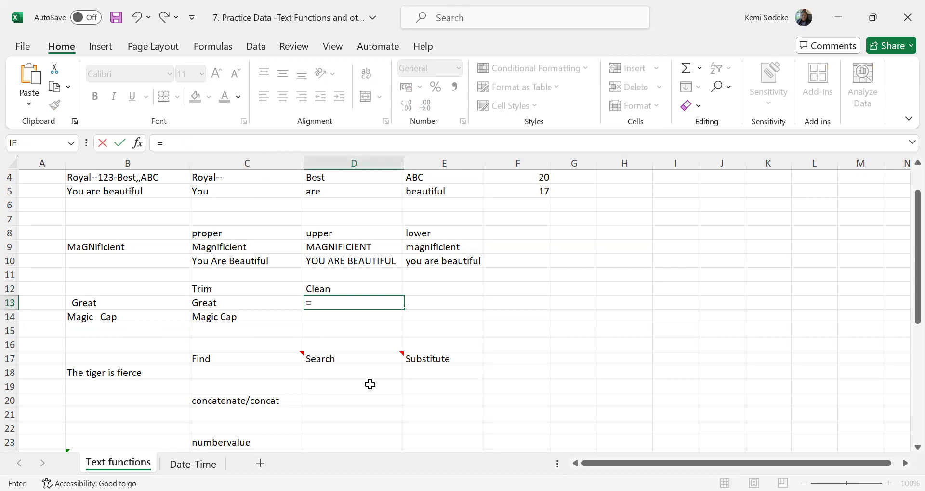
type("clean")
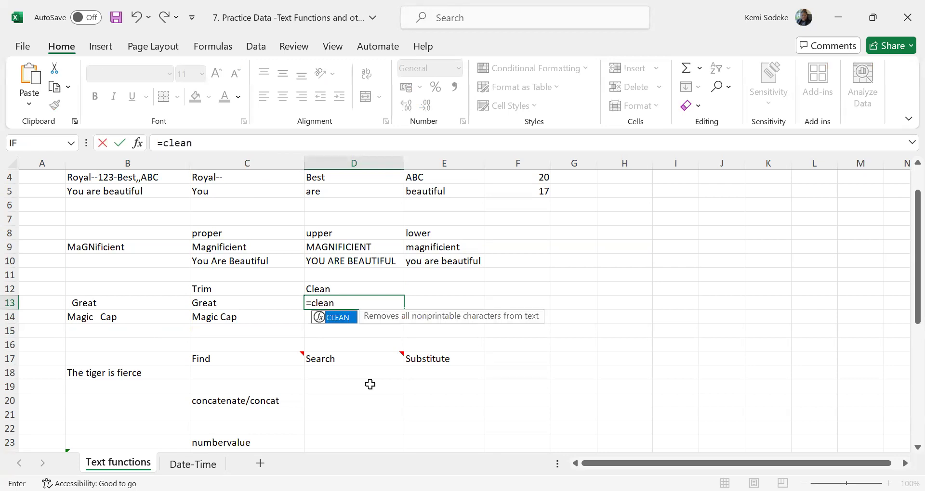
type("(")
left_click(132, 304)
type(")")
key("Return")
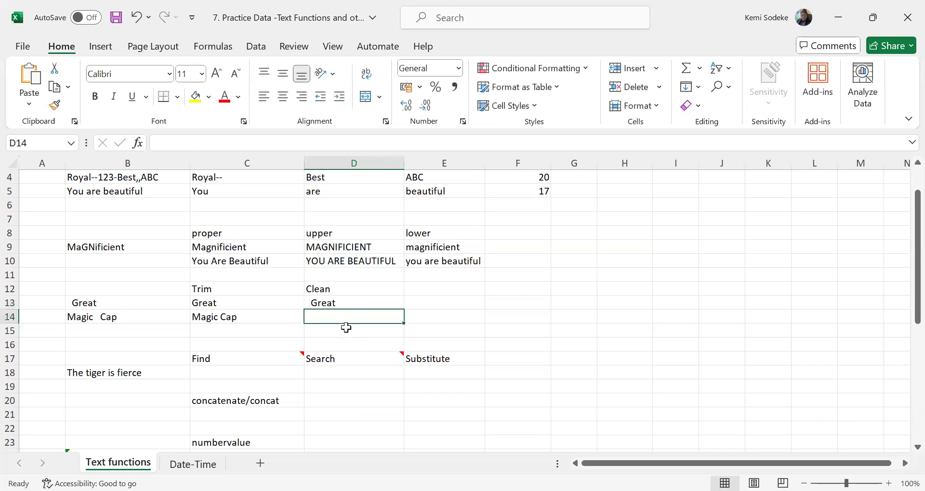
Fill the CLEAN formula from D13 down to D14 and check the copied formula.
left_click(345, 303)
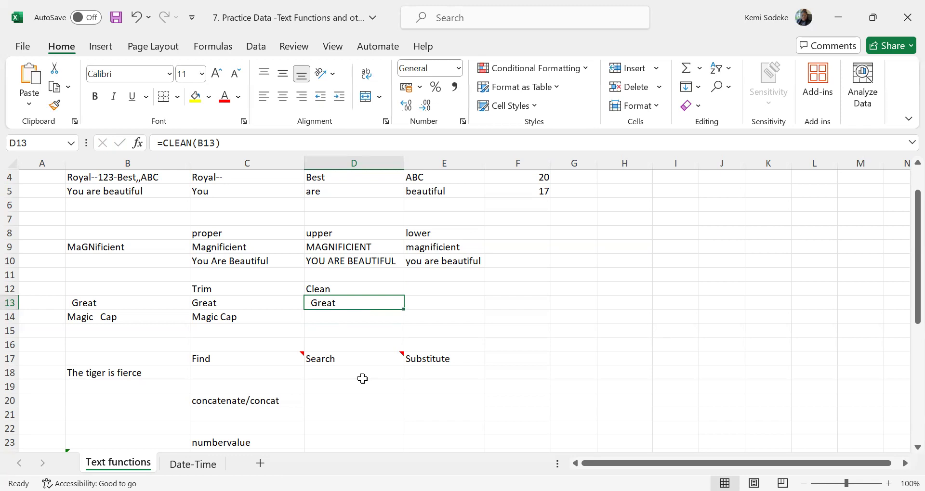
left_click(349, 315)
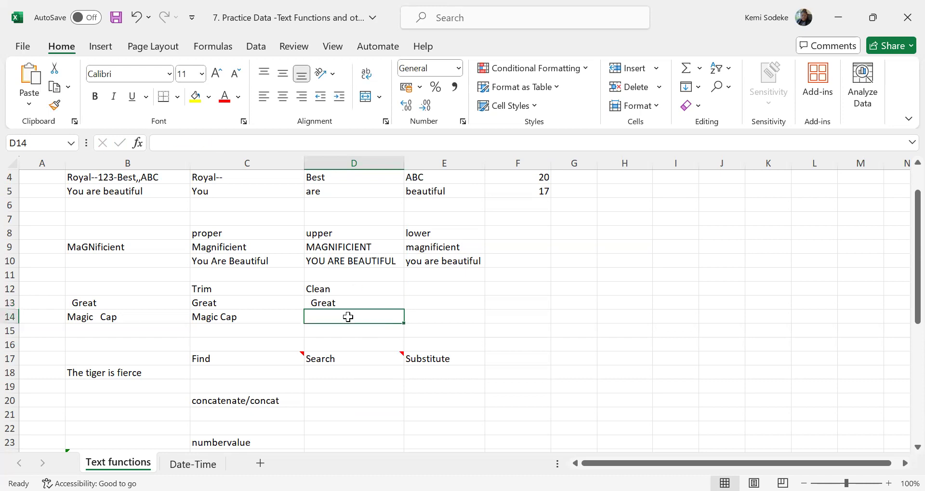
left_click(341, 303)
left_click_drag(404, 309, 375, 328)
left_click(345, 316)
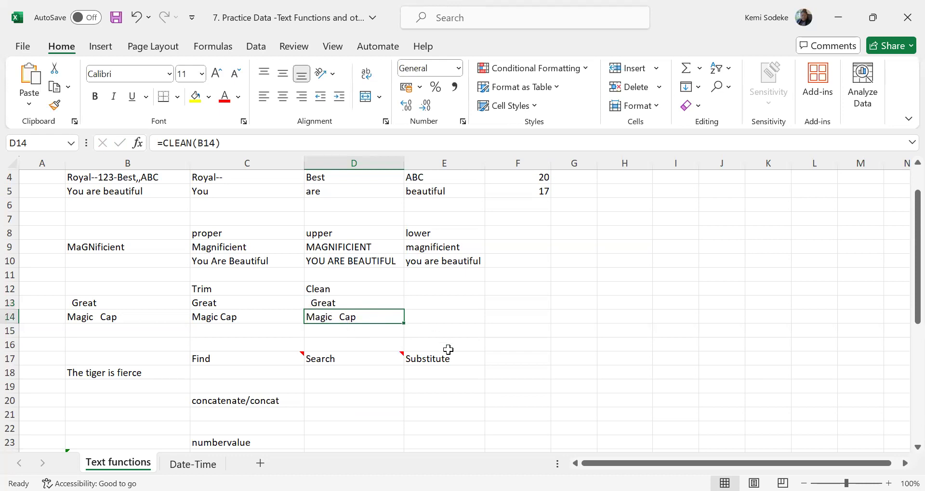
Compare the spacing of the original text in B14 with its TRIM result in C14 and CLEAN result in D14.
left_click(152, 320)
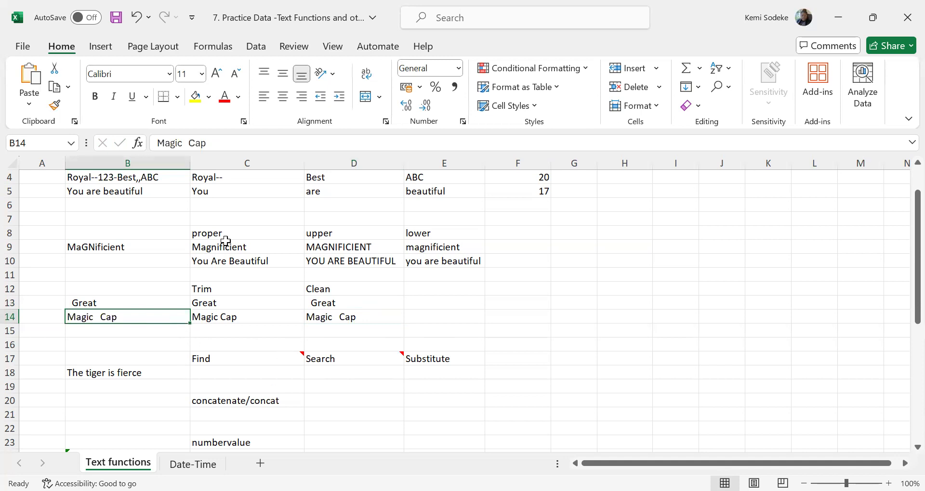
left_click(212, 143)
left_click(387, 356)
left_click(361, 315)
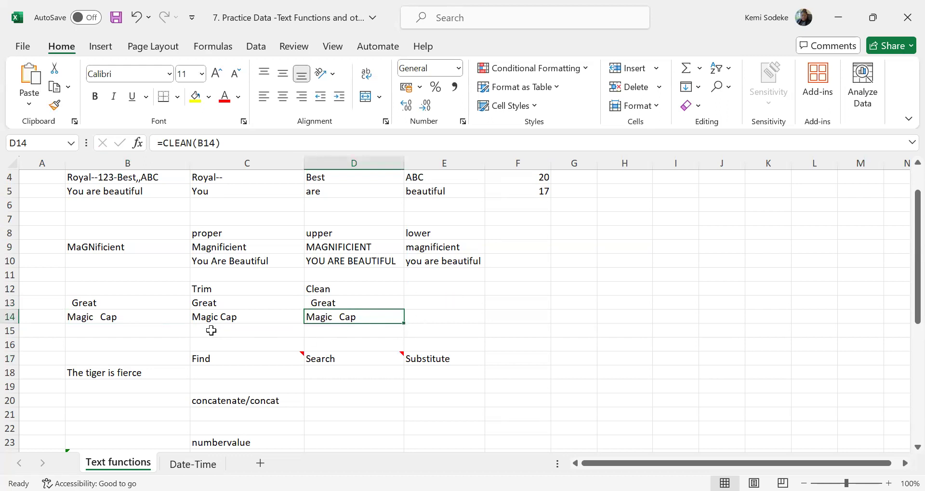
left_click(265, 318)
left_click(380, 318)
left_click(134, 319)
left_click(241, 142)
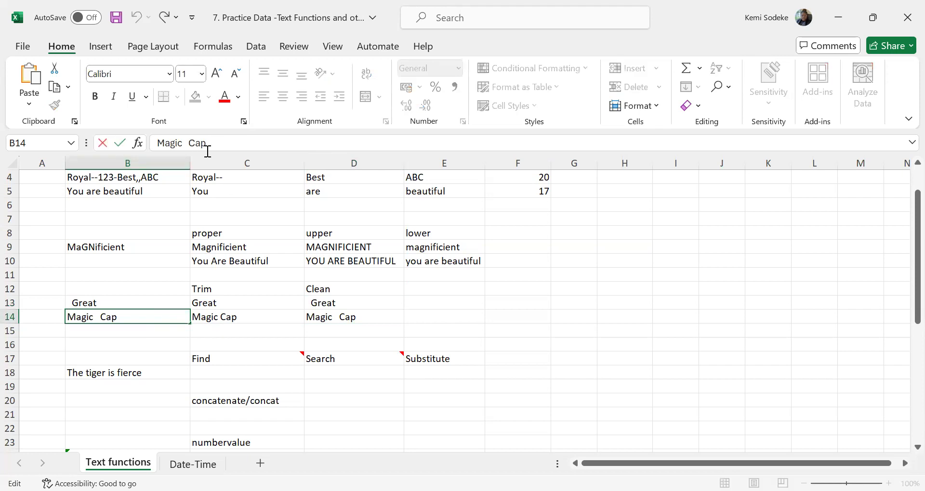
left_click(256, 313)
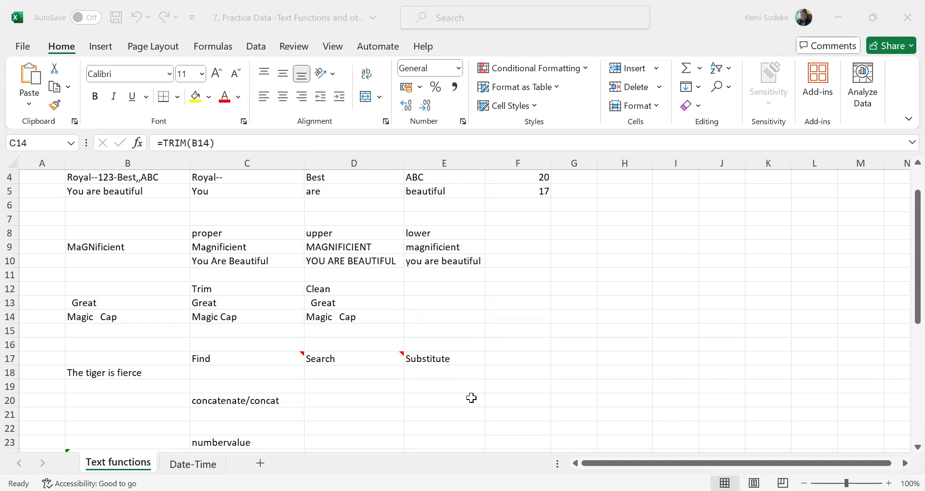
Review the MID formula in D4 and examine the Find and Search headings in row 17 with their attached notes.
scroll(471, 398, "up", 1)
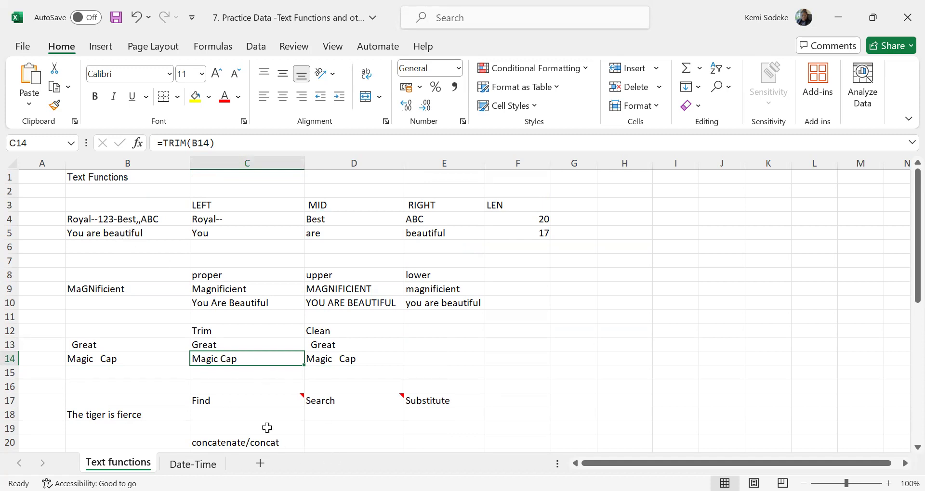
left_click(238, 413)
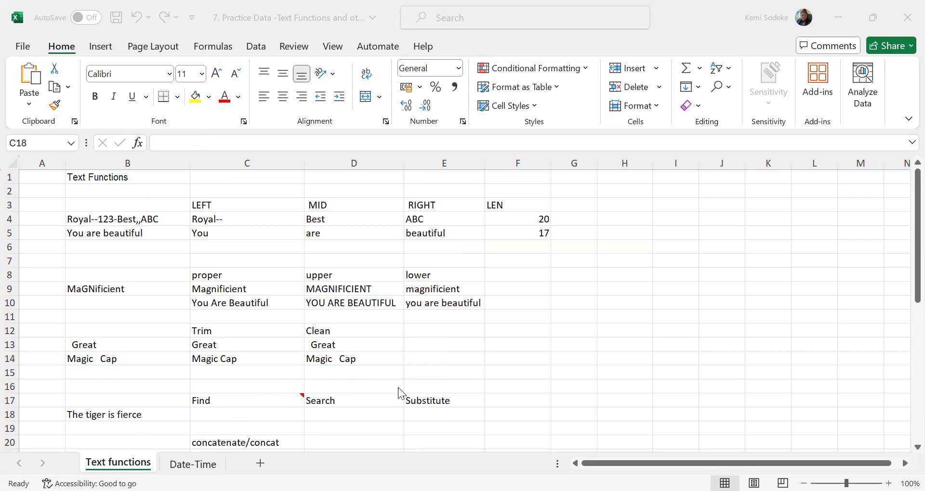
left_click(329, 225)
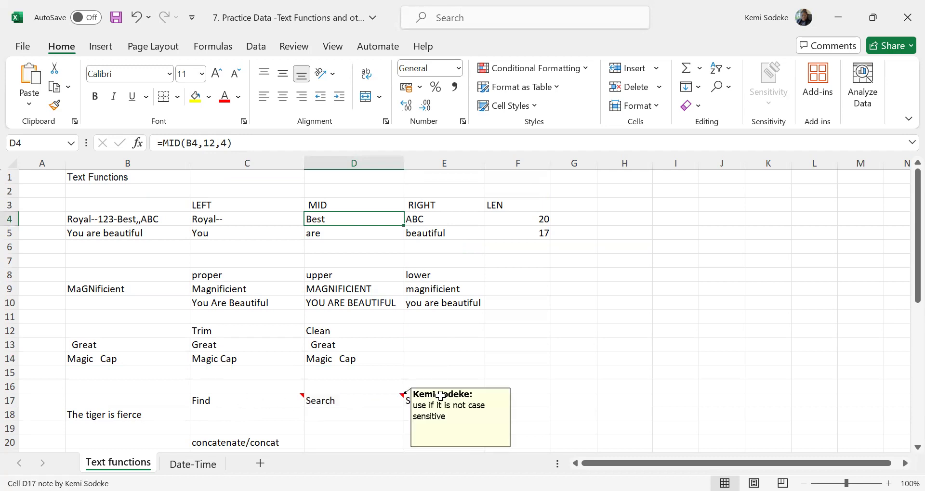
scroll(229, 353, "down", 2)
left_click(221, 330)
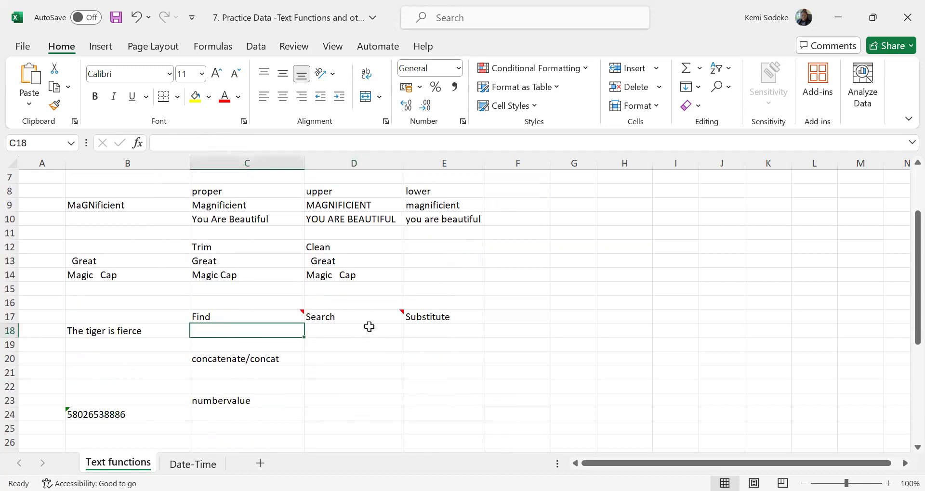
mouse_move(351, 316)
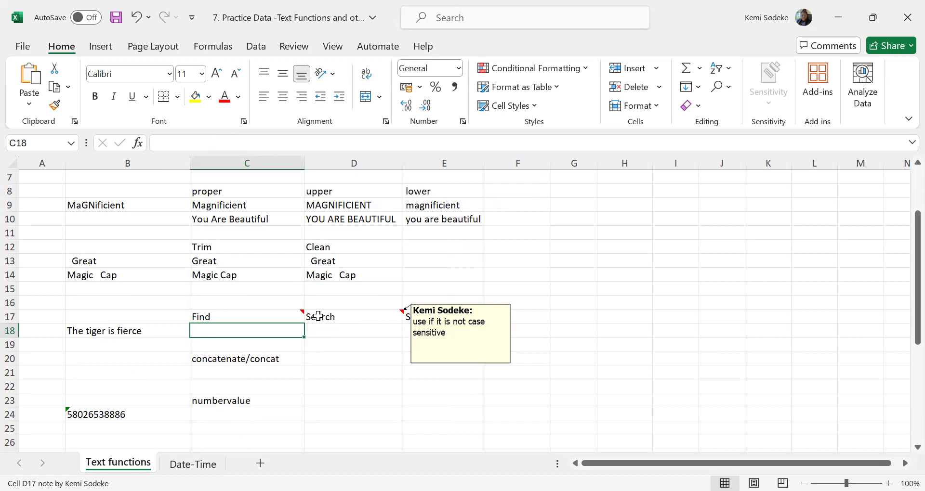
mouse_move(260, 320)
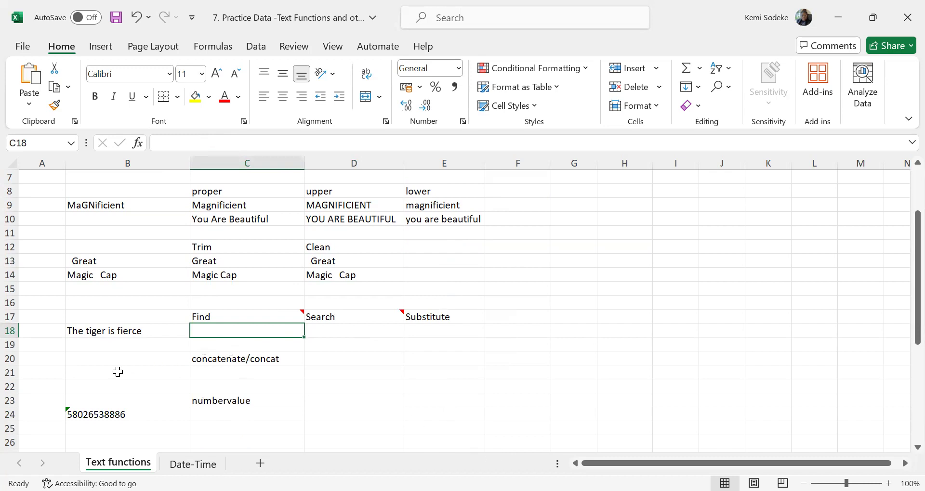
Enter =FIND("is",B18) in C18 to locate "is" within the tiger sentence, and check the entered formula.
left_click(92, 336)
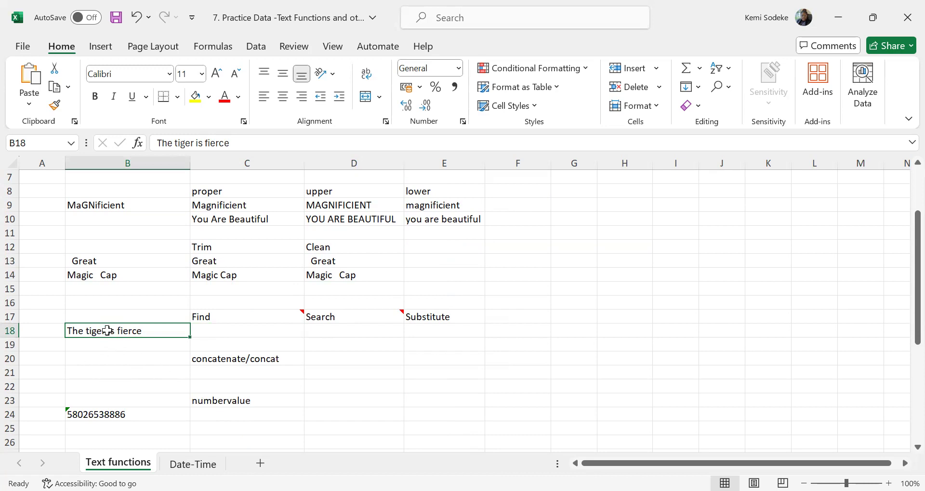
left_click(221, 332)
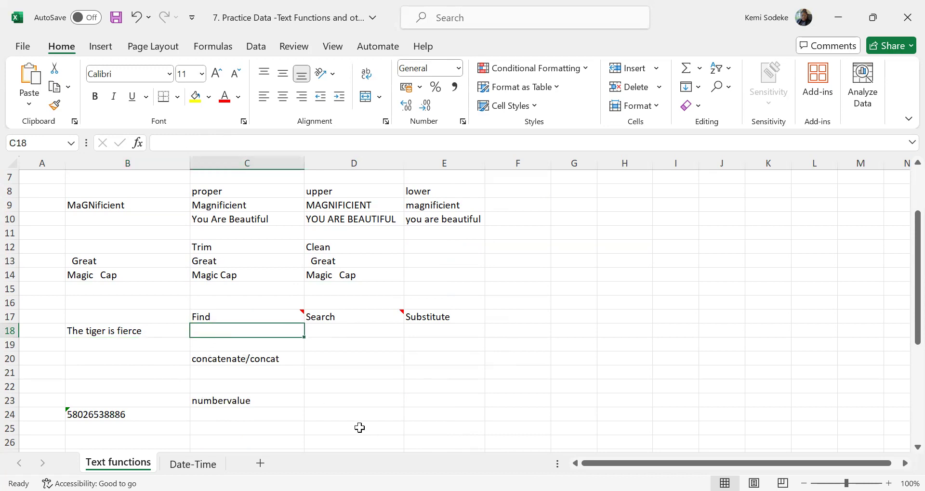
type("=")
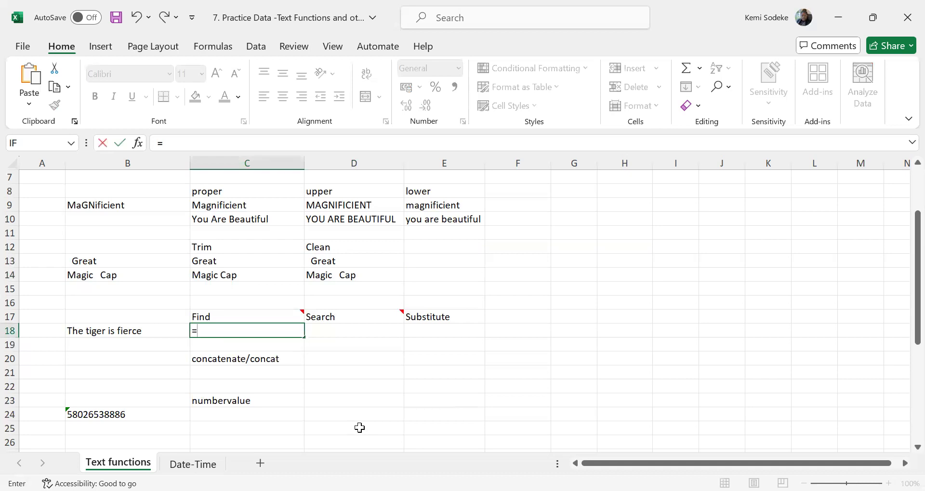
type("find")
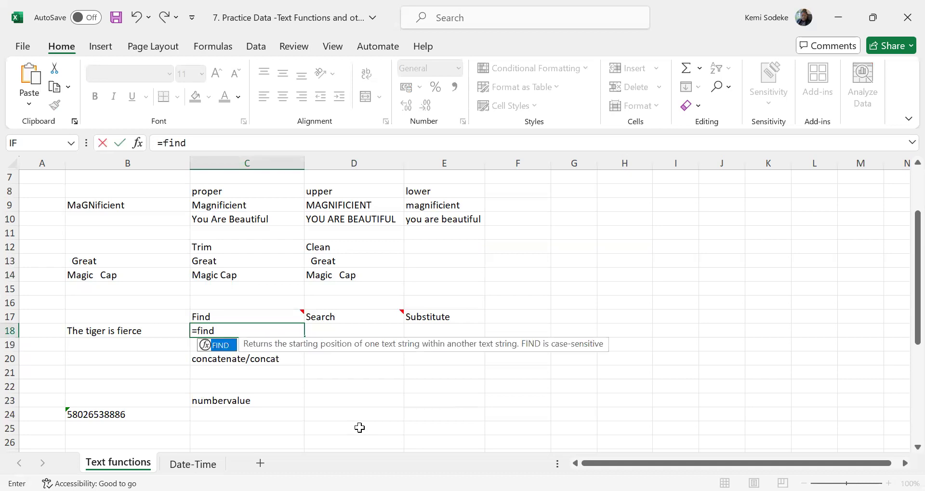
type("(")
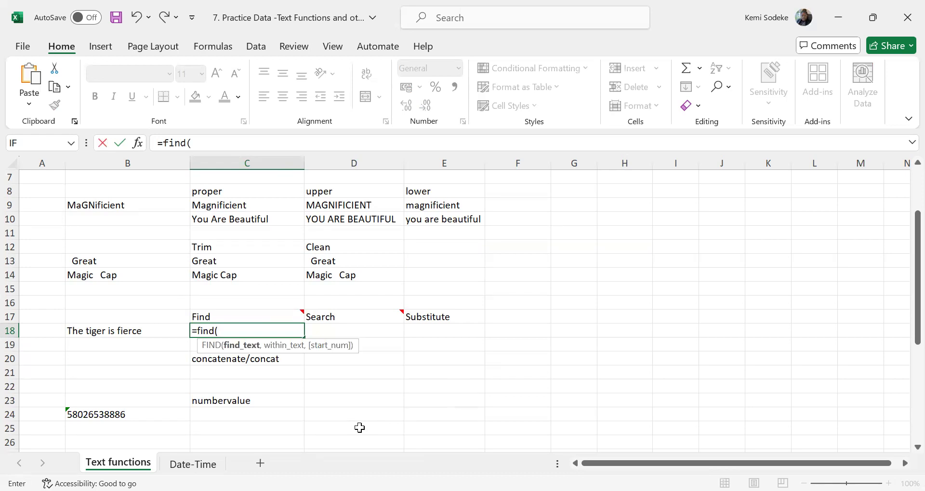
type("\"is\",")
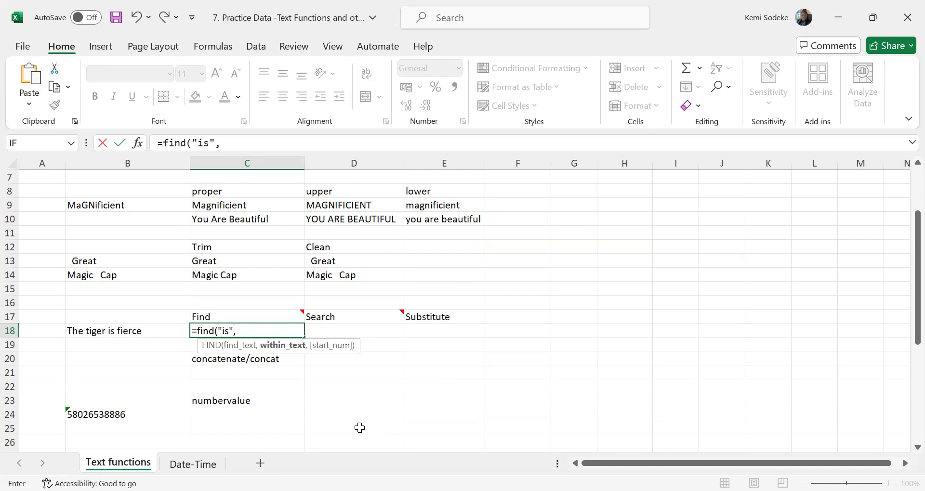
left_click(134, 334)
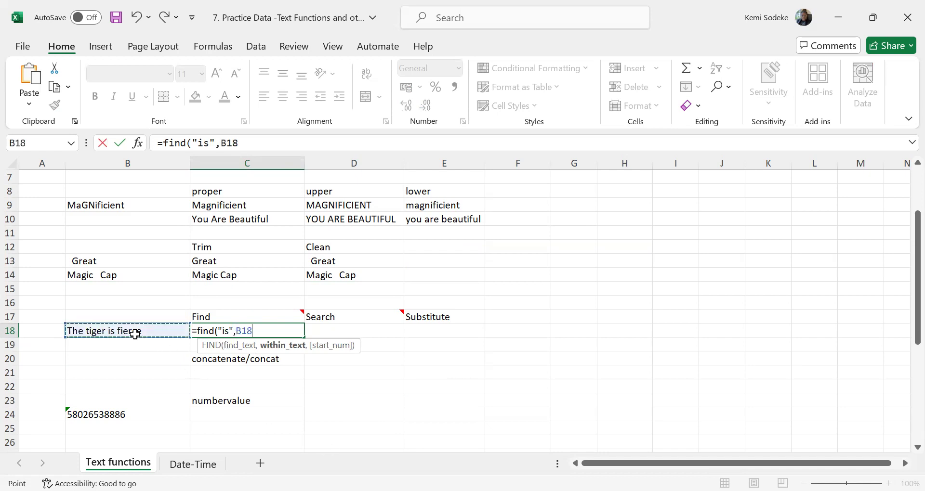
type(")")
key("Return")
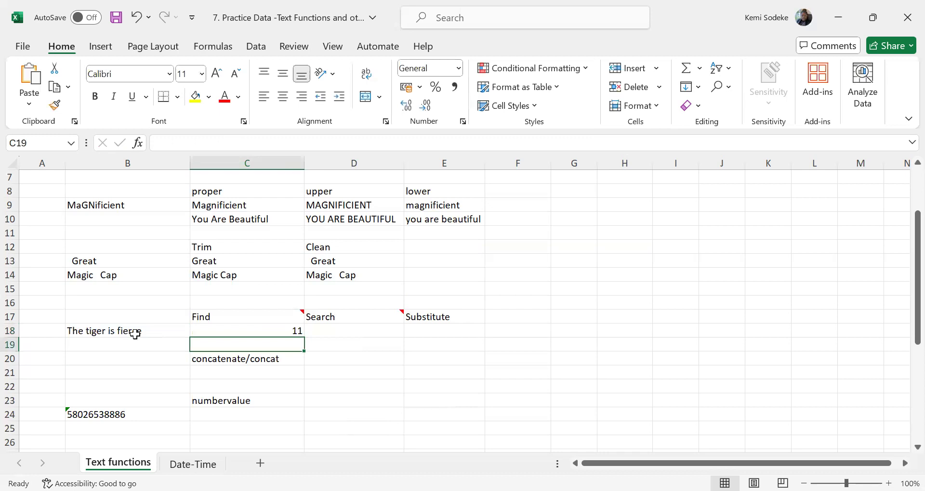
left_click(259, 330)
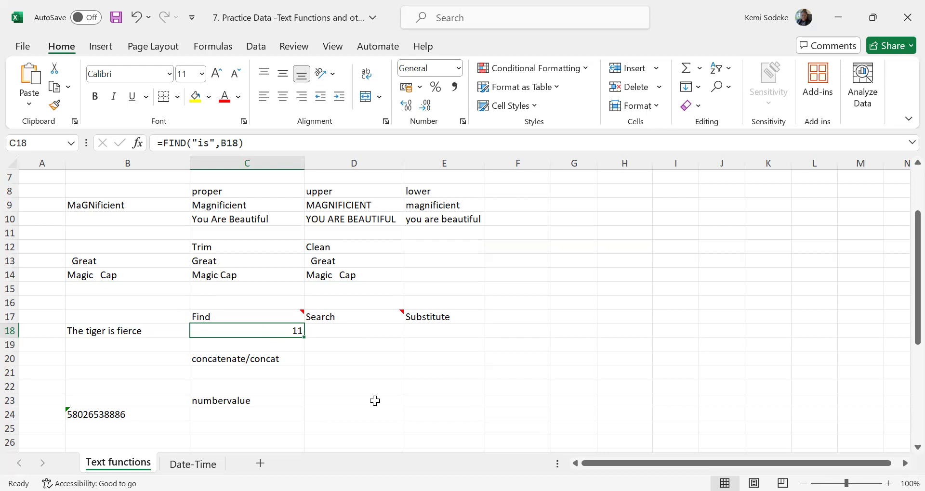
Select the empty cell D18 under the Search heading.
left_click(380, 329)
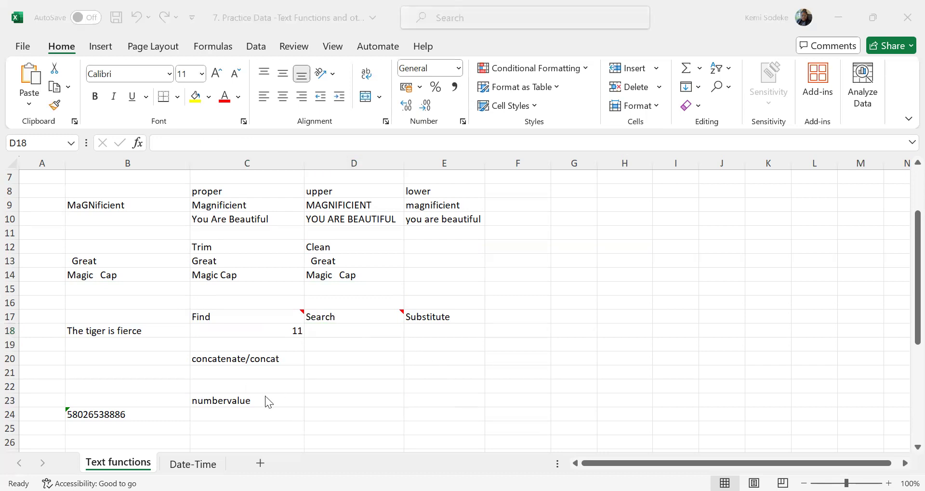
Enter a SEARCH formula in D18 that locates "is" within the sentence in B18.
left_click(393, 328)
type("=")
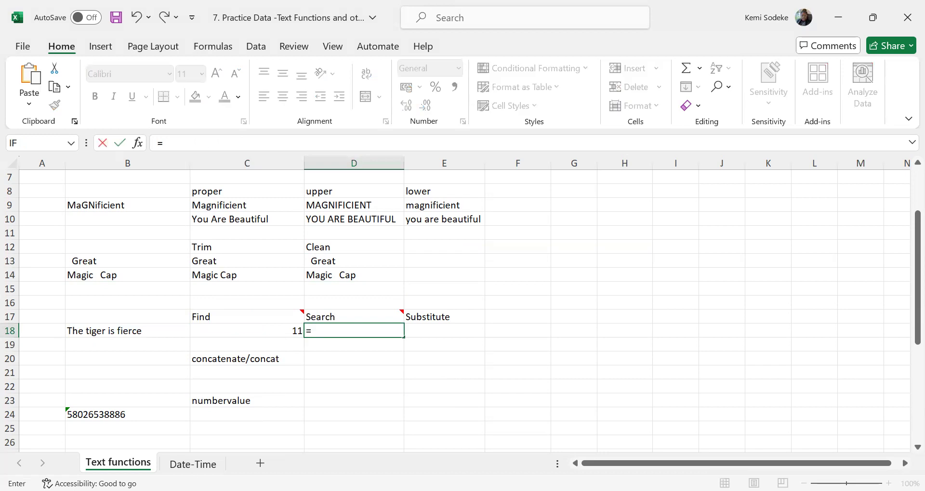
type("serach")
key("BackSpace")
key("BackSpace")
key("BackSpace")
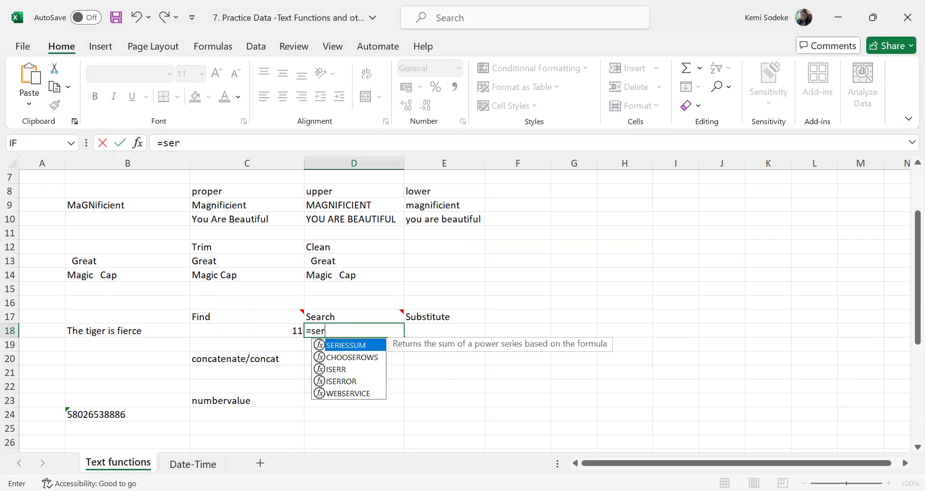
key("BackSpace")
type("arch")
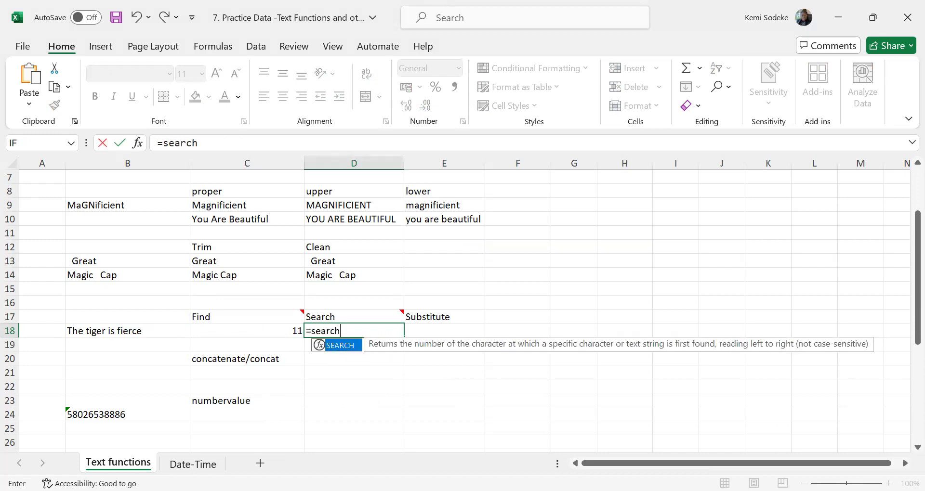
type("(")
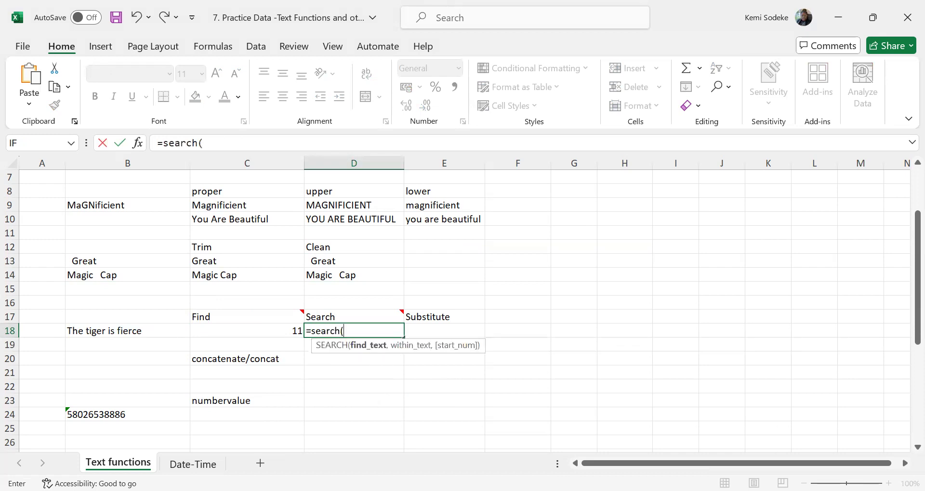
type("\"is\",")
left_click(155, 332)
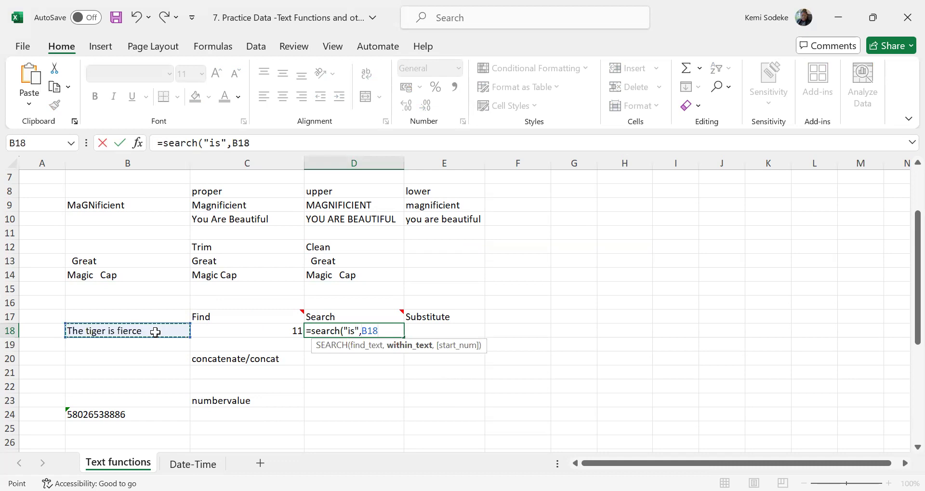
key("Return")
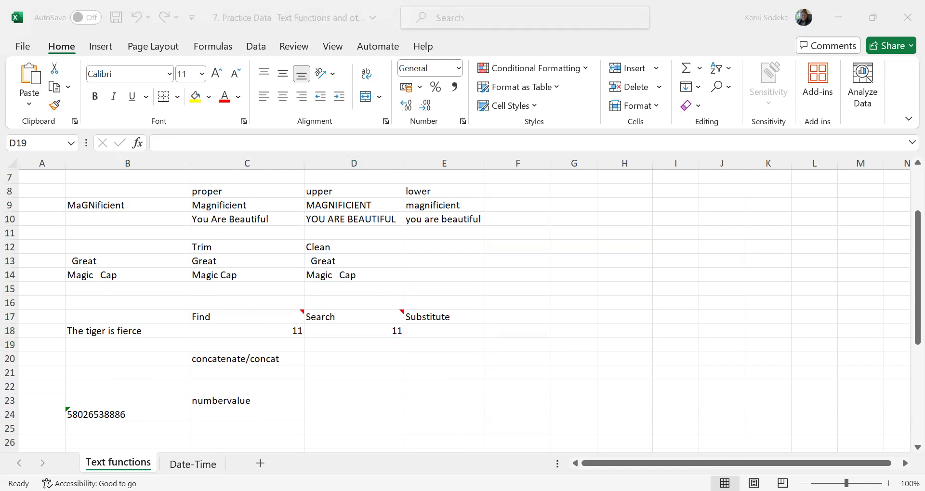
Compare the FIND formula in C18 with the SEARCH formula in D18.
key("F2")
key("Escape")
left_click(296, 332)
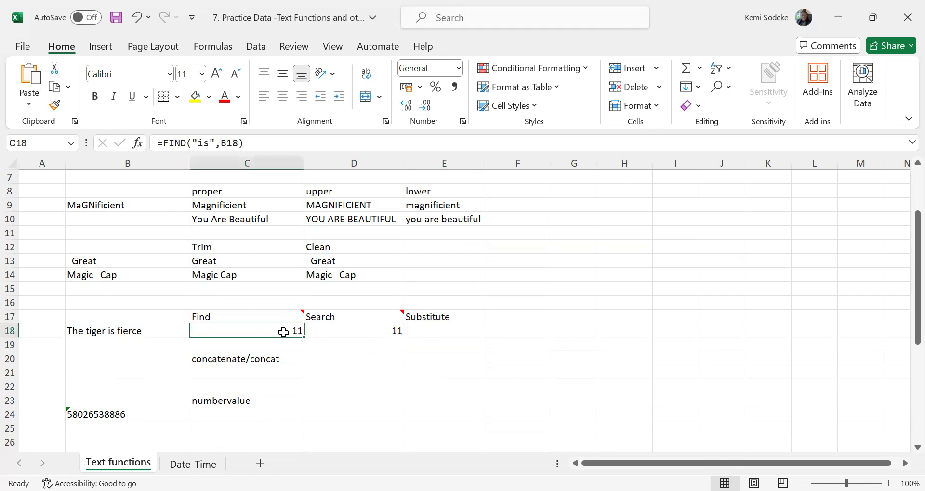
left_click(271, 317)
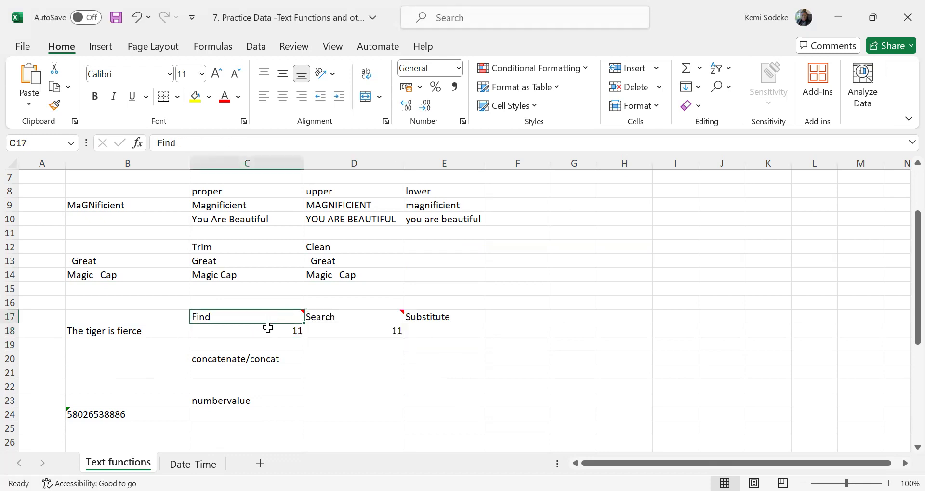
left_click(265, 334)
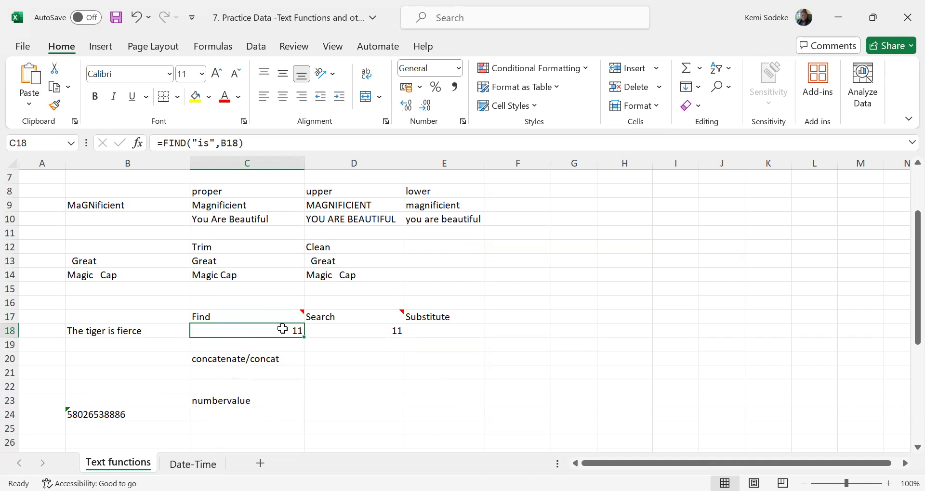
left_click(376, 330)
left_click(276, 331)
Try capitalising "is" to "IS" in the B18 sentence to test FIND's case sensitivity, and undo the edit.
left_click(96, 335)
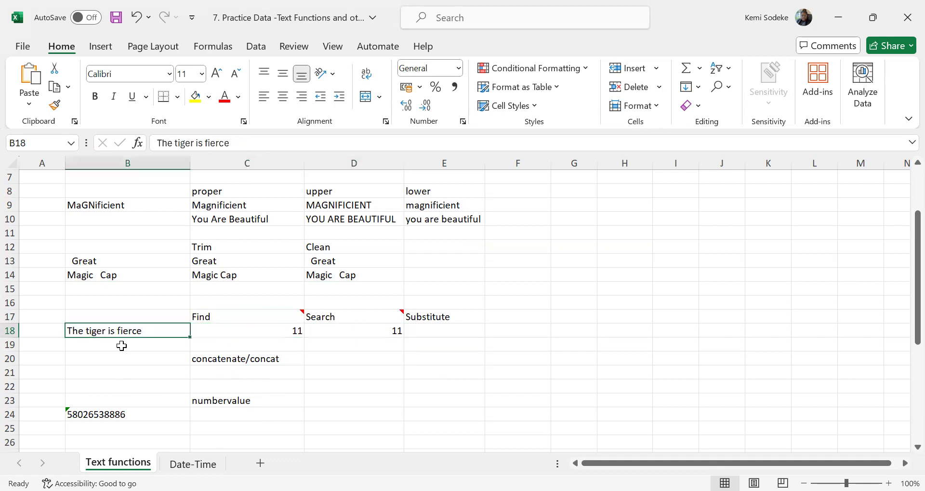
left_click(203, 146)
key("BackSpace")
key("BackSpace")
type("IS")
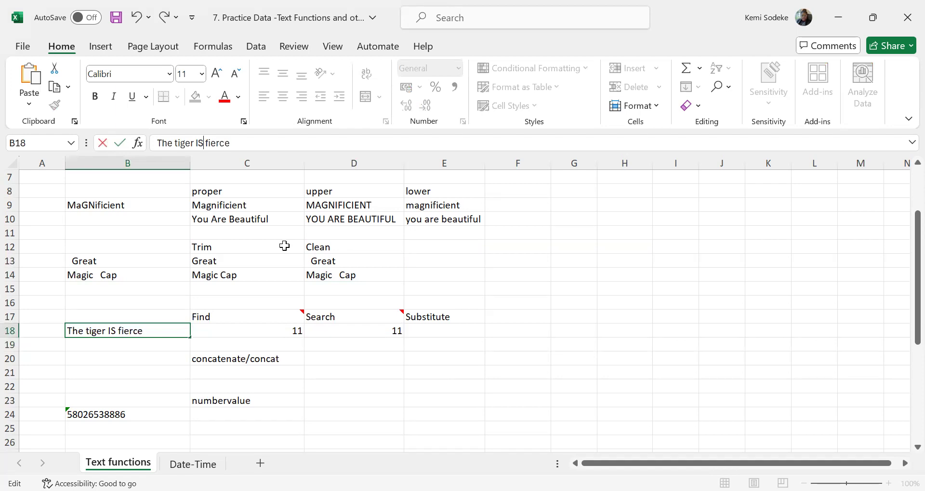
key("Return")
left_click(231, 326)
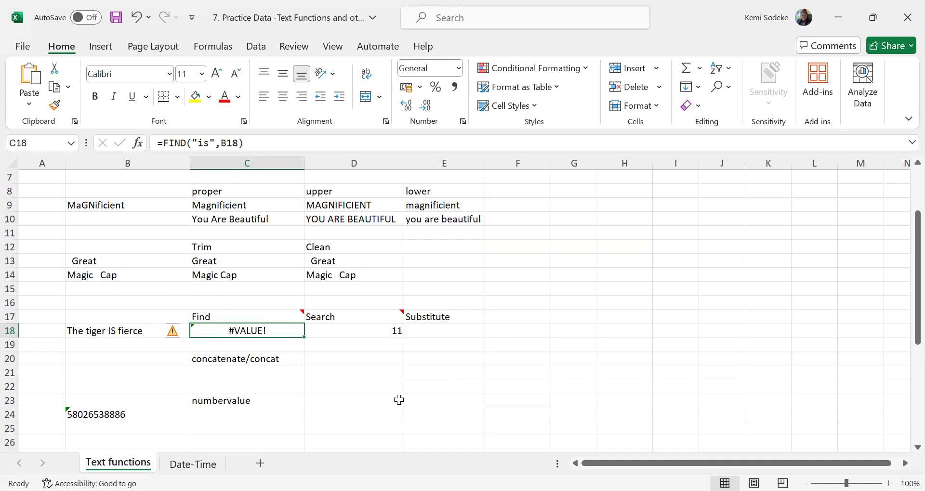
left_click(137, 21)
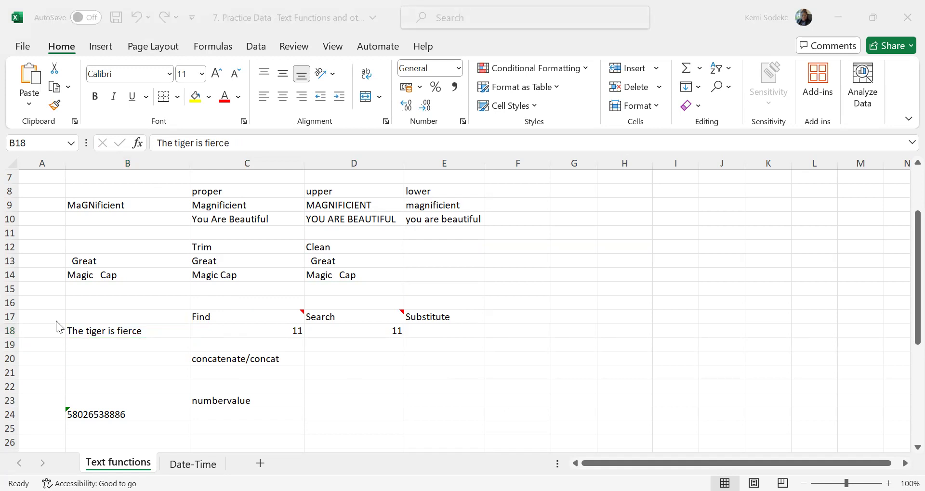
Enter the formula =SUBSTITUTE(B18,"r is","rs are") in E18 under the Substitute heading.
left_click(438, 330)
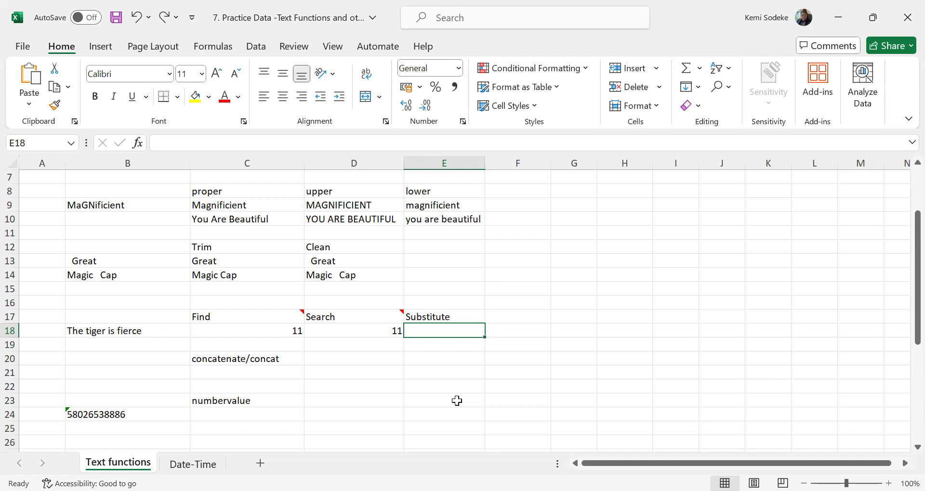
type("=")
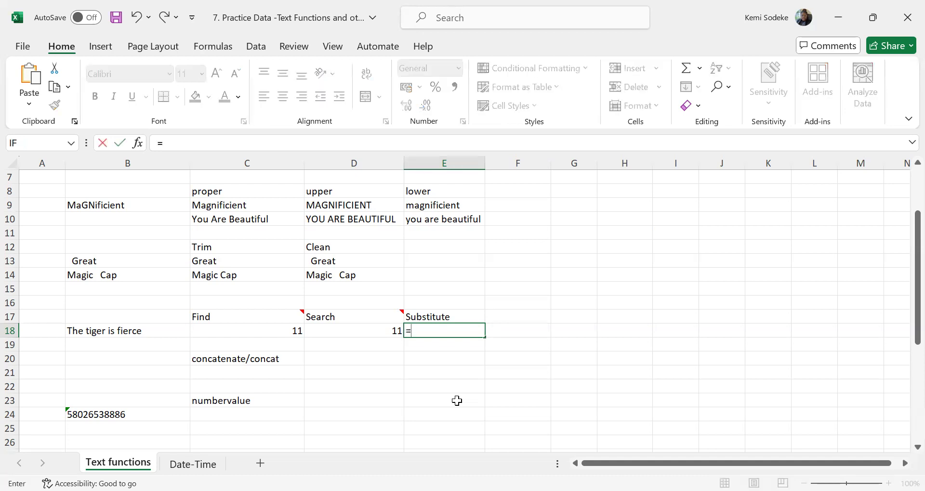
type("substitute")
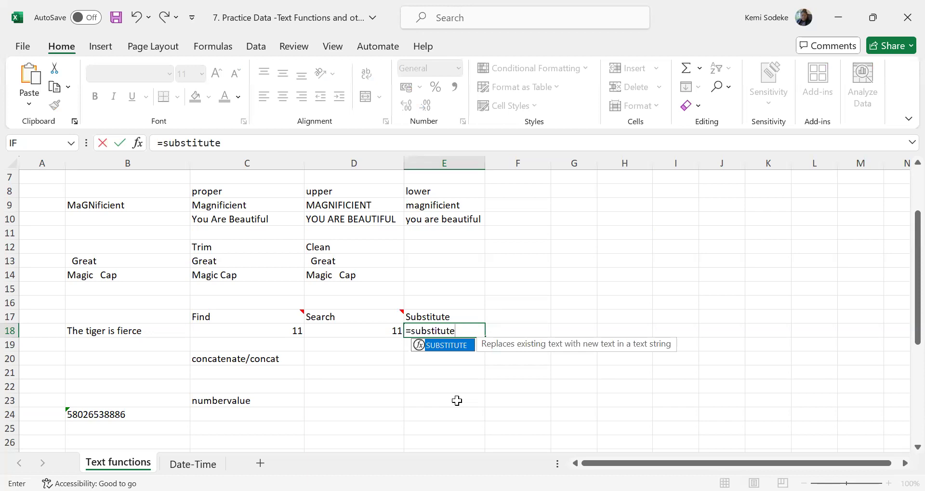
type("(")
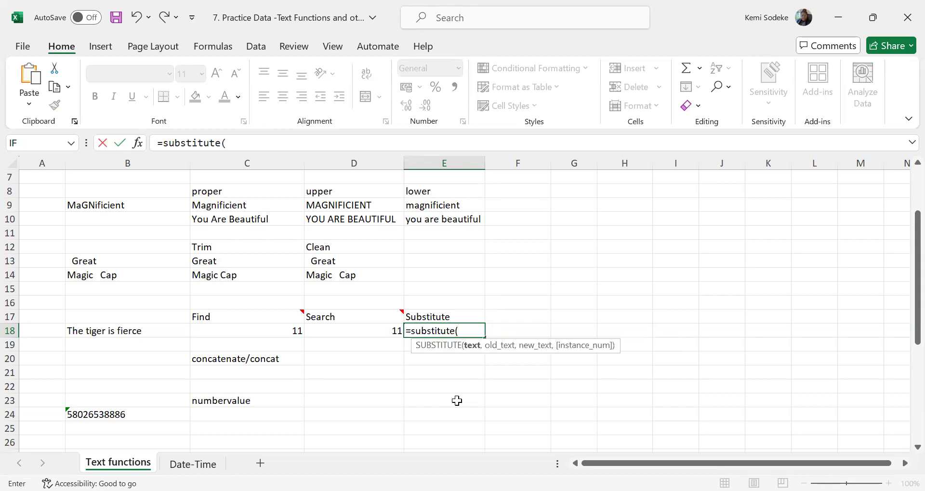
left_click(136, 331)
type(",")
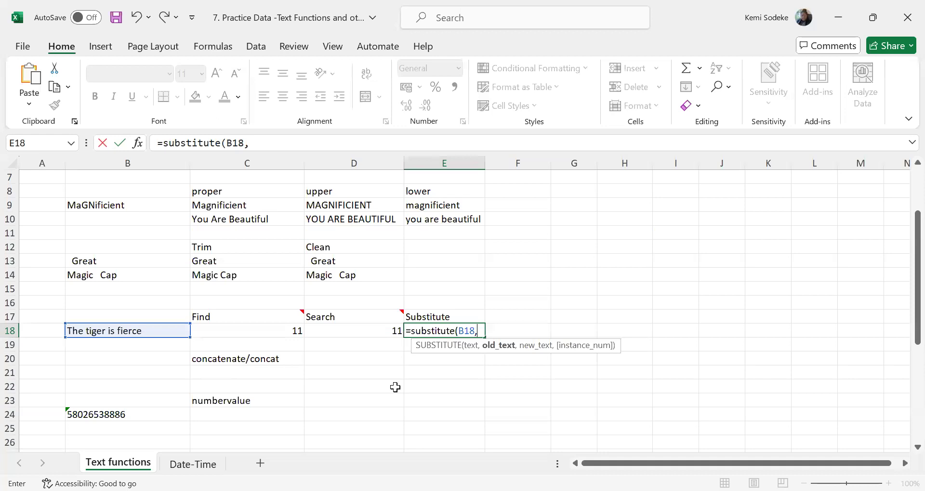
left_click(250, 142)
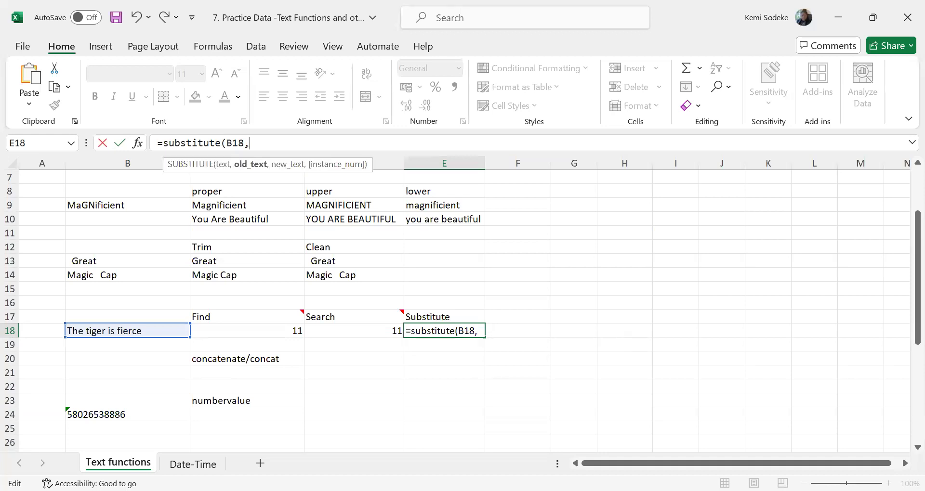
type("\"")
type("r")
type(" i")
key("BackSpace")
type("is\",")
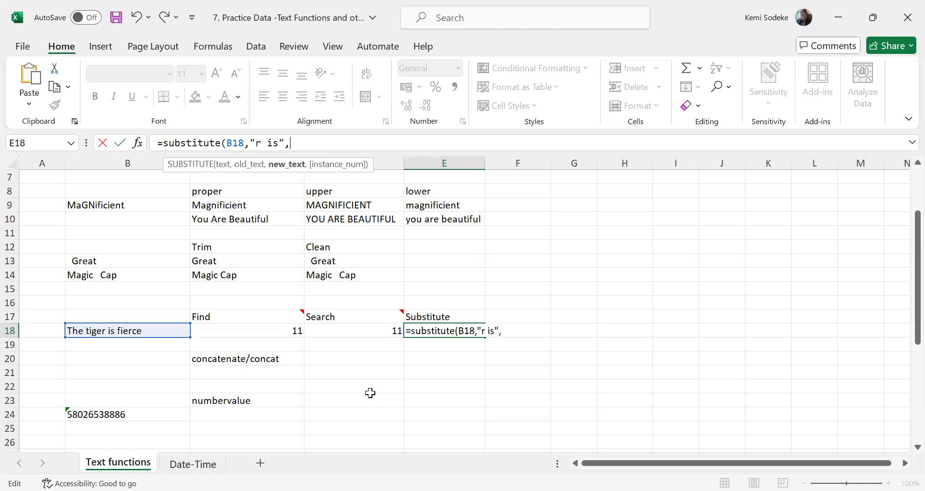
type("\"rs are\")")
key("Return")
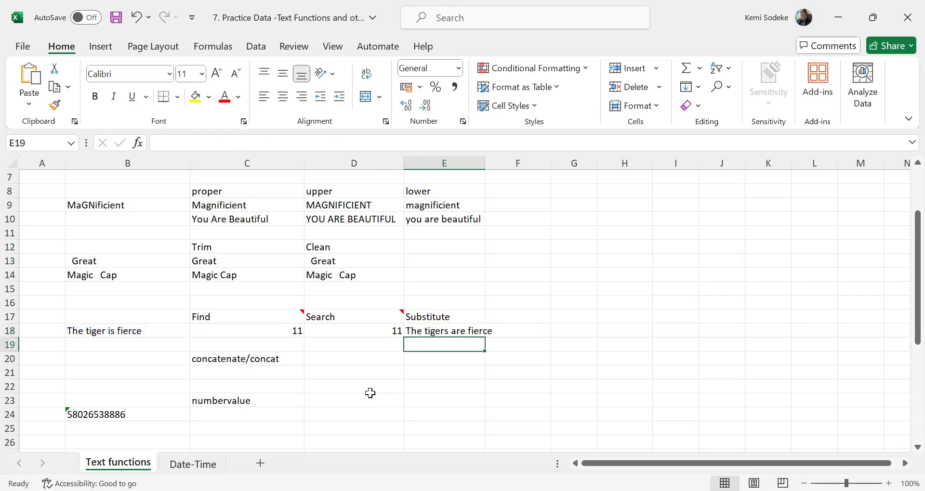
Edit the SUBSTITUTE formula in E18 so it replaces " is" with "s are".
left_click(438, 332)
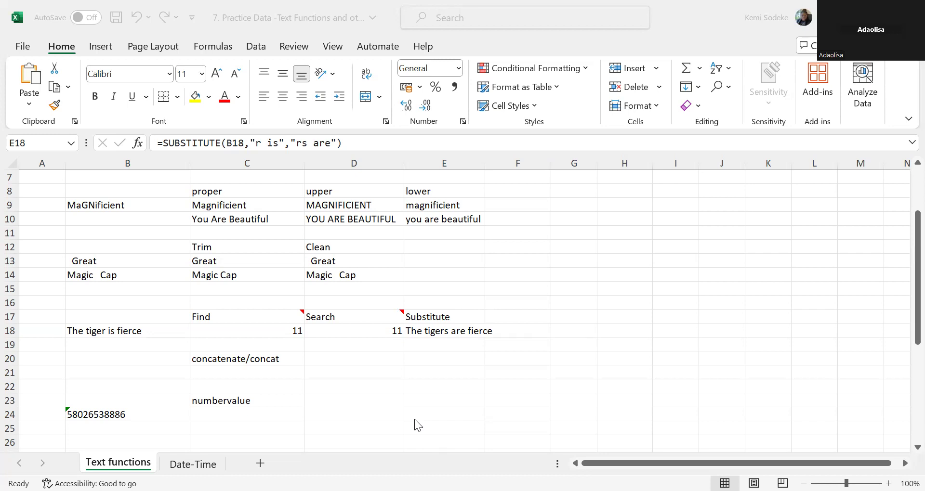
left_click(455, 336)
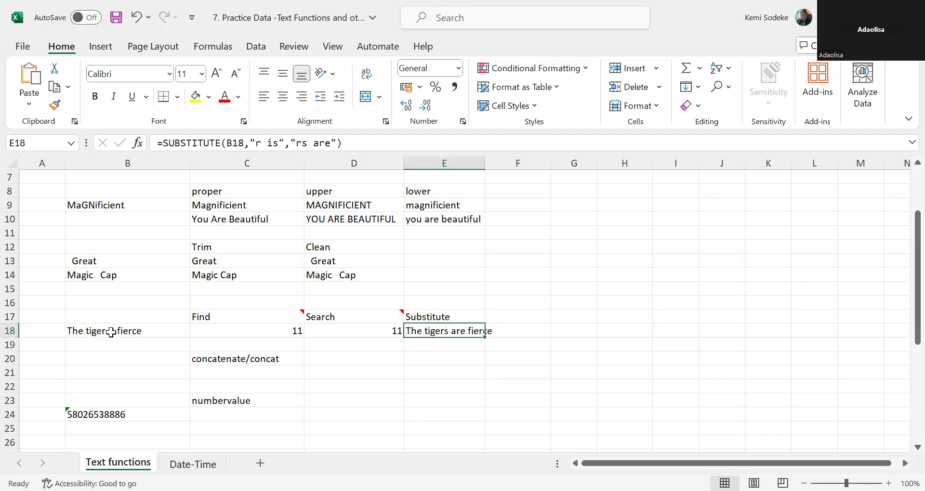
left_click(262, 142)
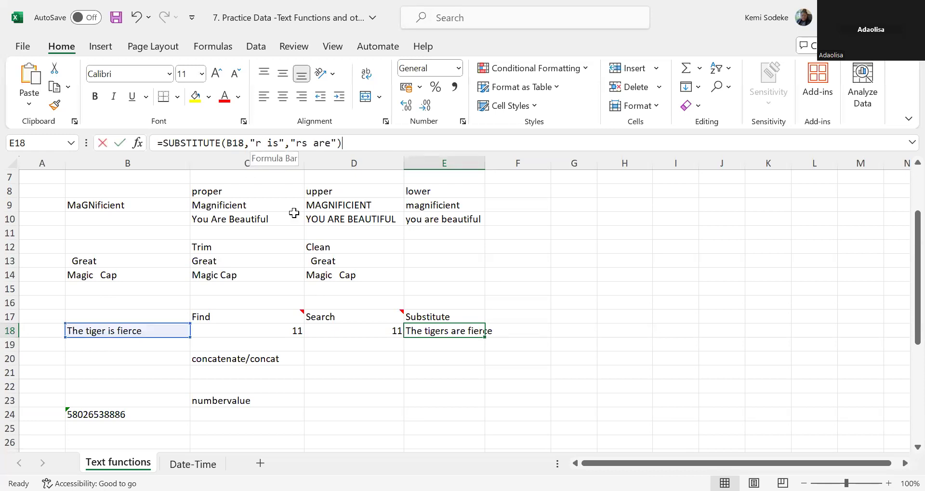
key("BackSpace")
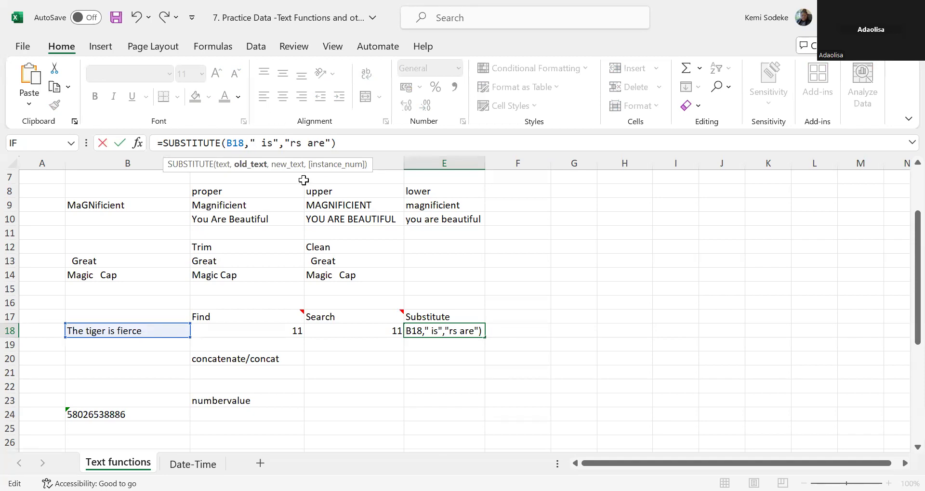
left_click(294, 139)
key("BackSpace")
key("Return")
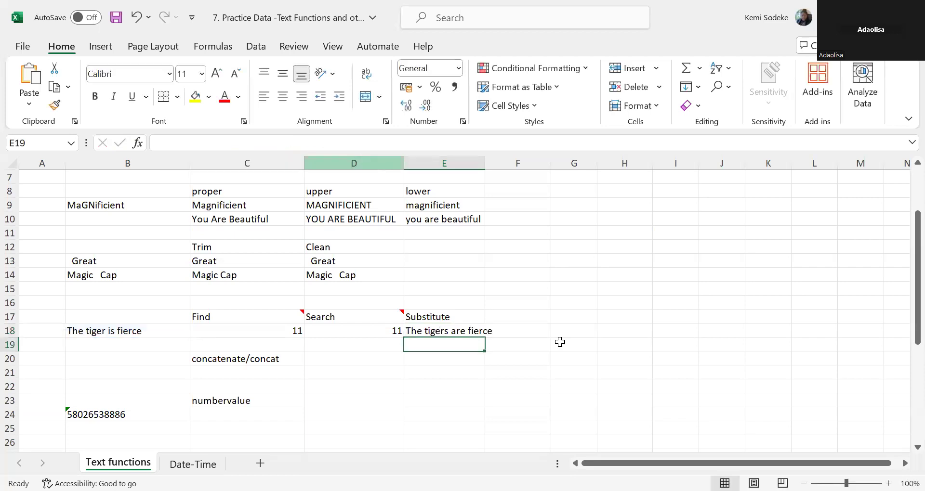
Expand the SUBSTITUTE formula in E18 so it replaces "tiger is" with "tigers are".
key("Up")
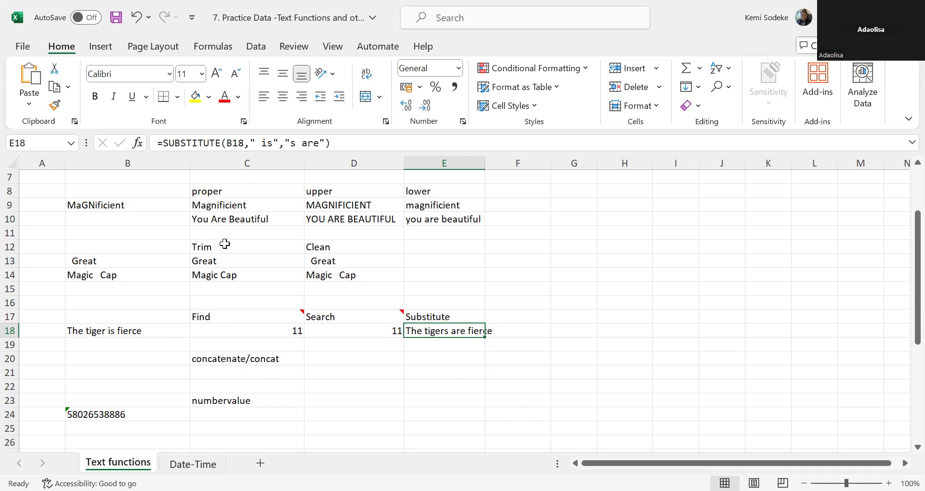
left_click(256, 142)
type("t ")
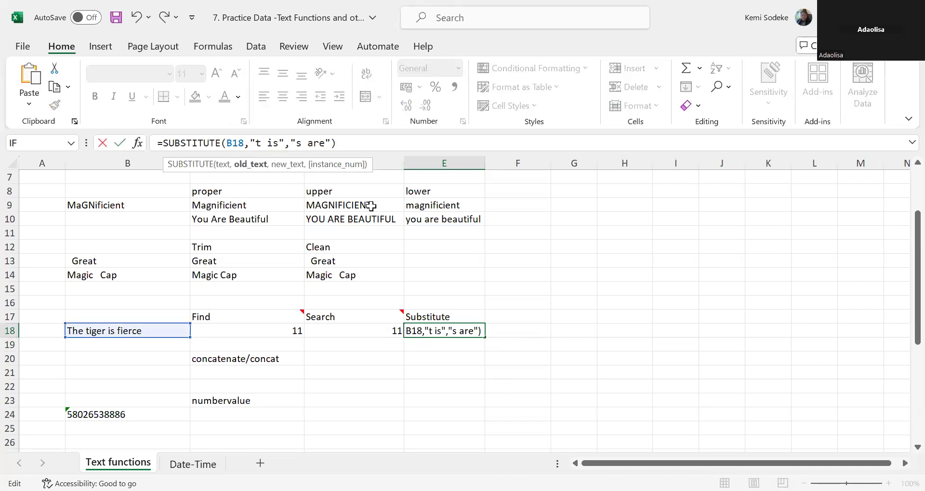
type("iger")
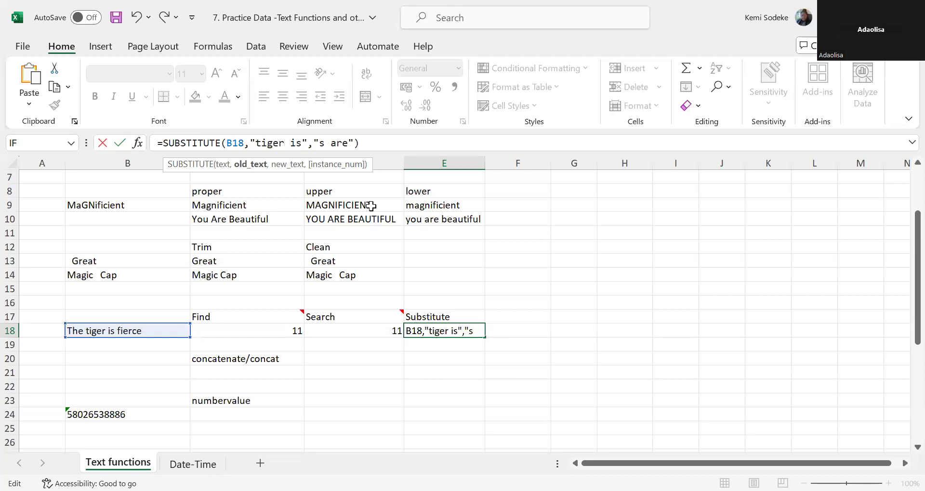
left_click(319, 143)
type("tig")
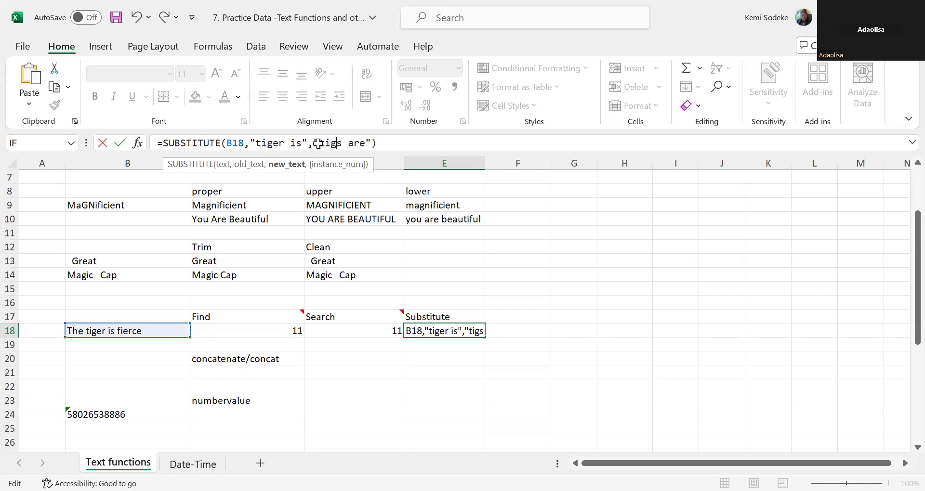
type("er")
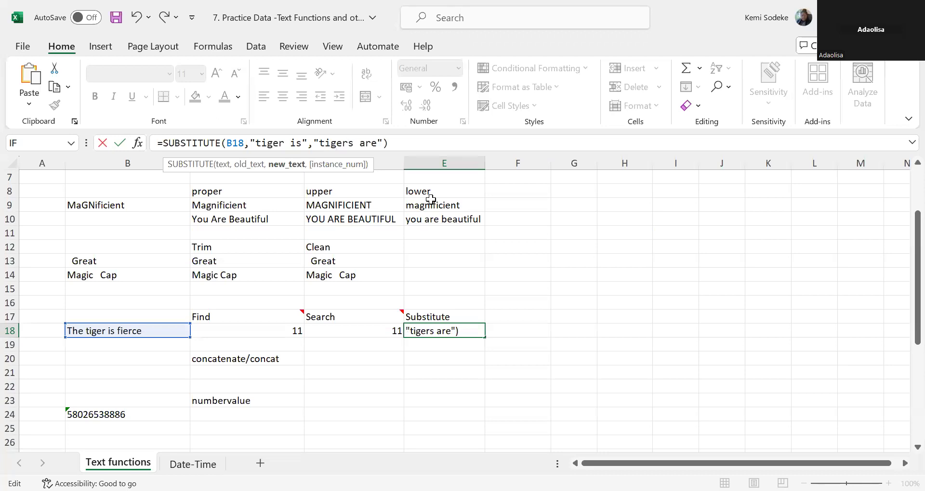
key("Return")
left_click(435, 332)
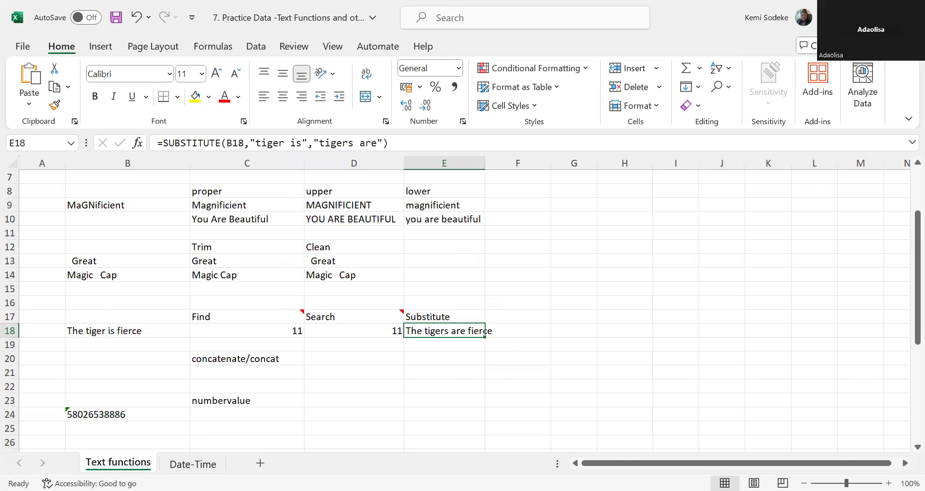
left_click(432, 403)
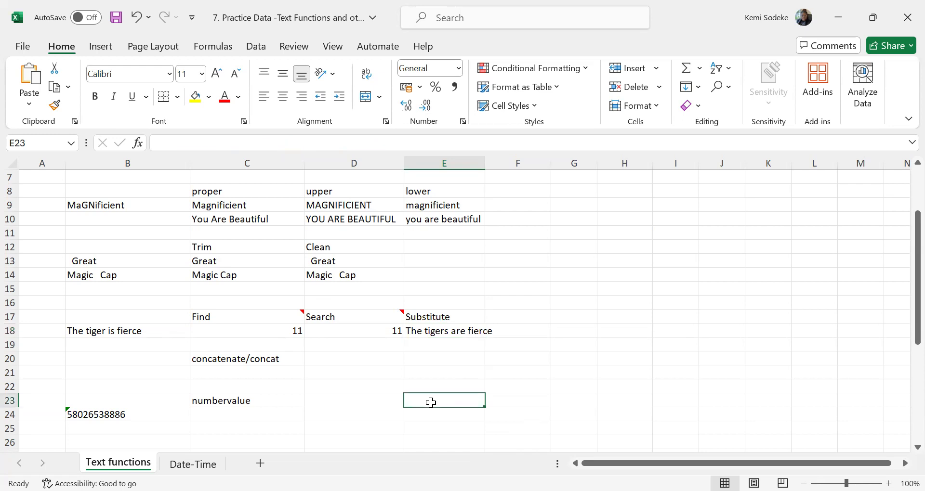
left_click(283, 363)
scroll(407, 400, "down", 2)
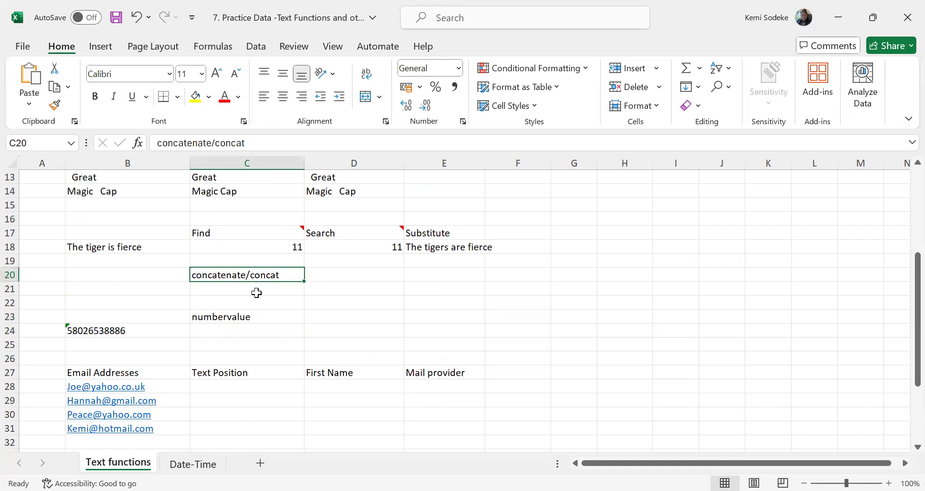
left_click(240, 290)
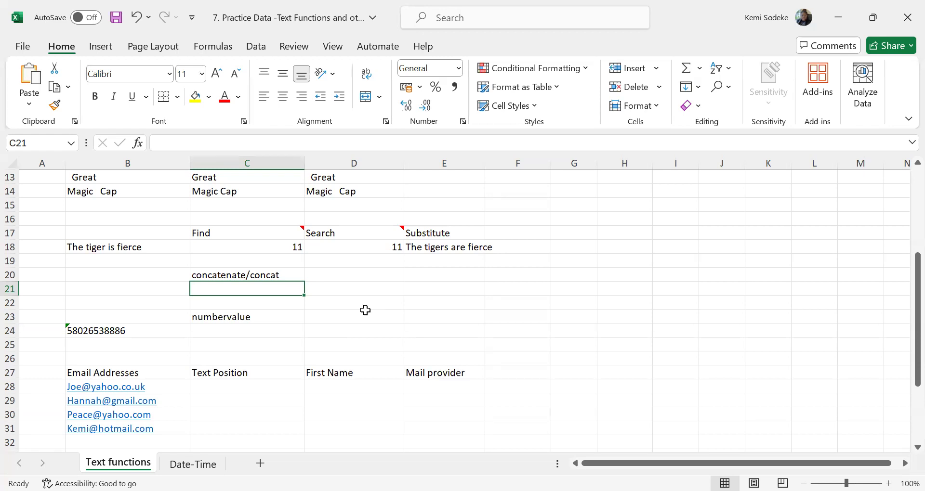
scroll(351, 265, "up", 2)
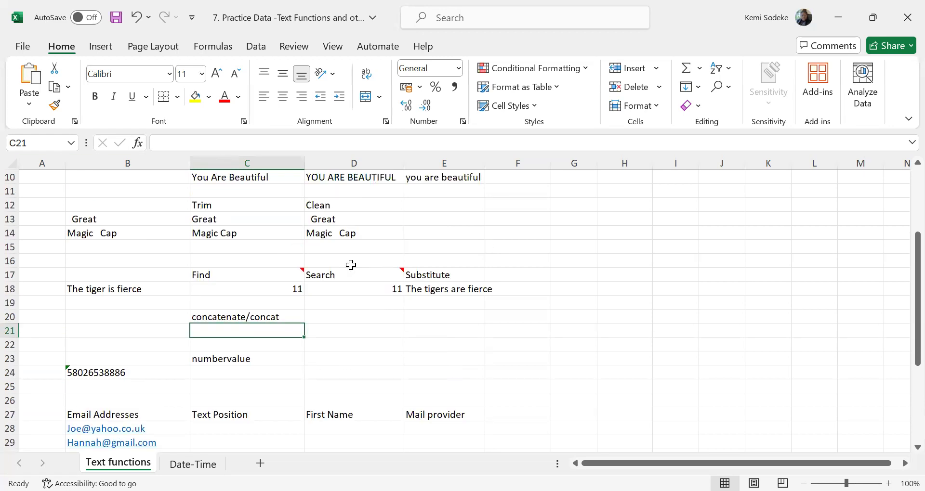
scroll(355, 273, "down", 1)
scroll(350, 250, "up", 1)
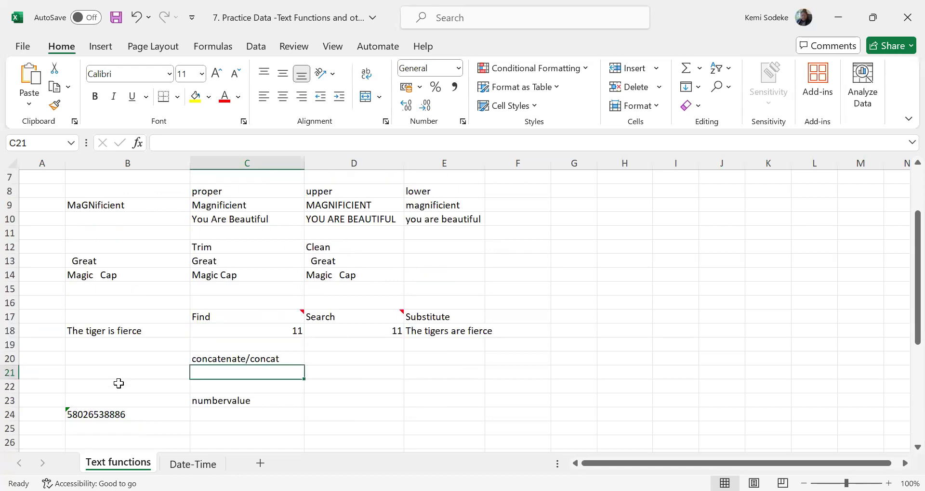
left_click(251, 221)
left_click(261, 206)
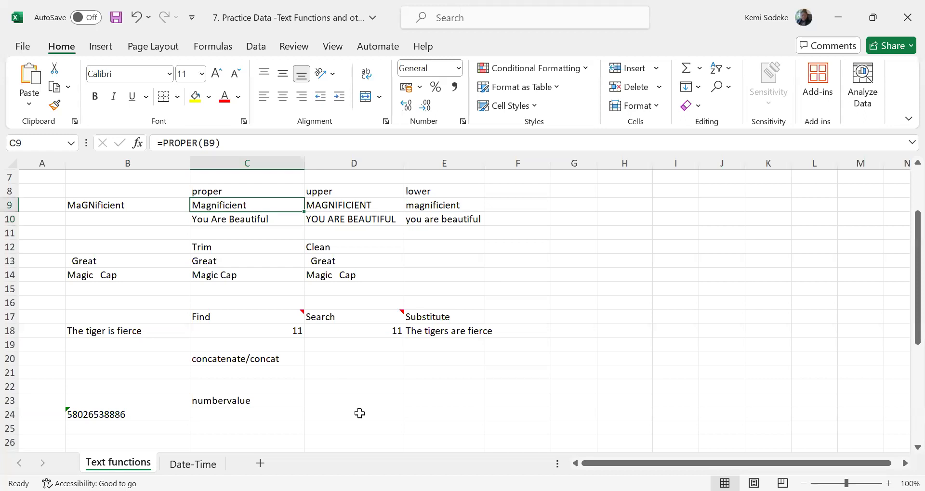
left_click(257, 373)
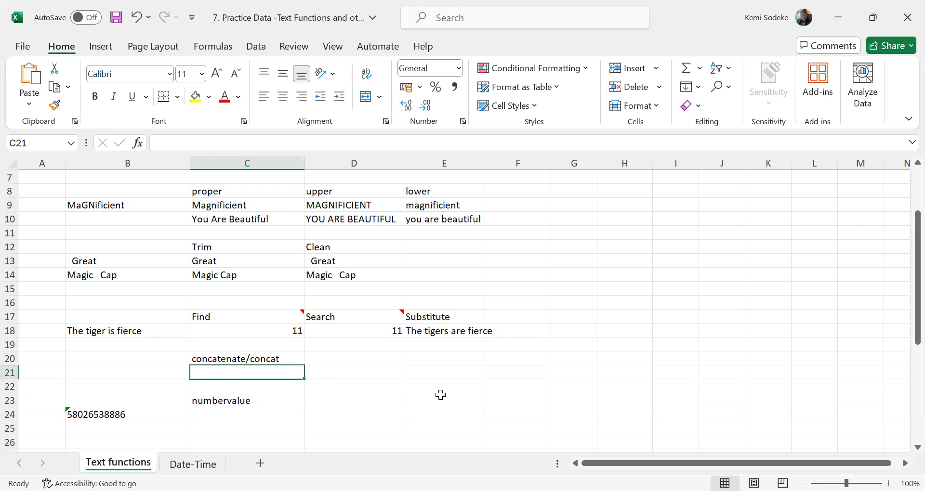
Enter the sample words "the" in B21, "girls" followed by a space in C21, and "scout" in D21.
left_click(119, 373)
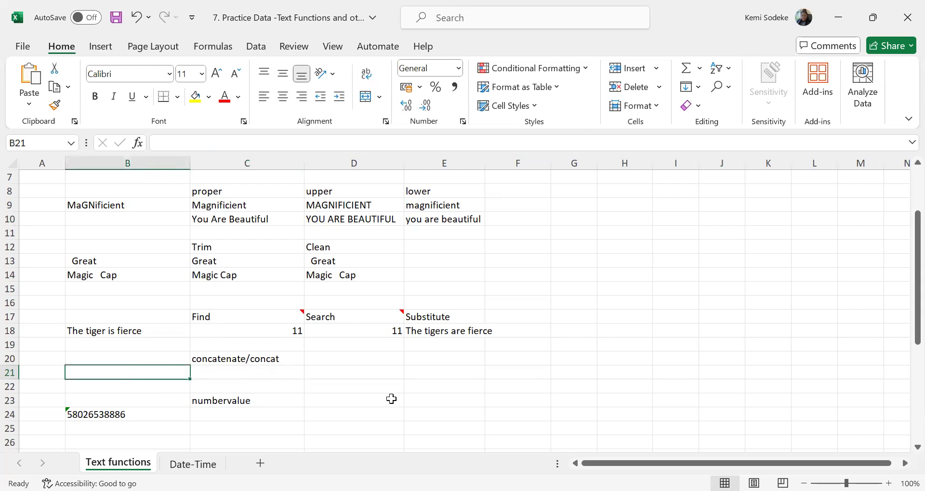
type("the")
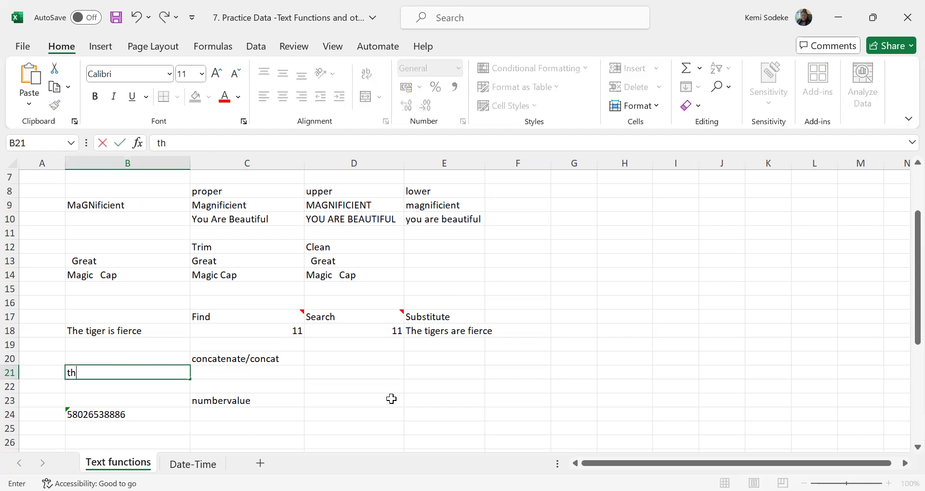
key("Tab")
type("gi")
key("BackSpace")
key("BackSpace")
type("girls")
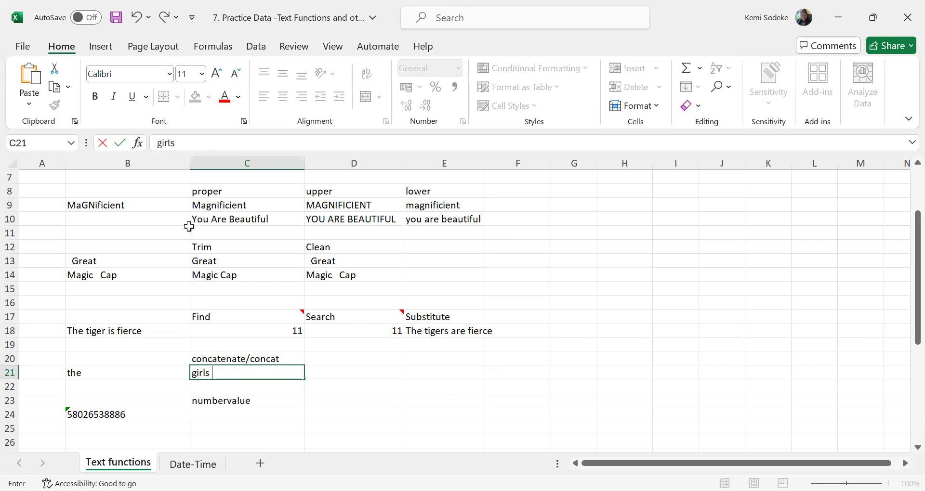
left_click(334, 372)
type("scout")
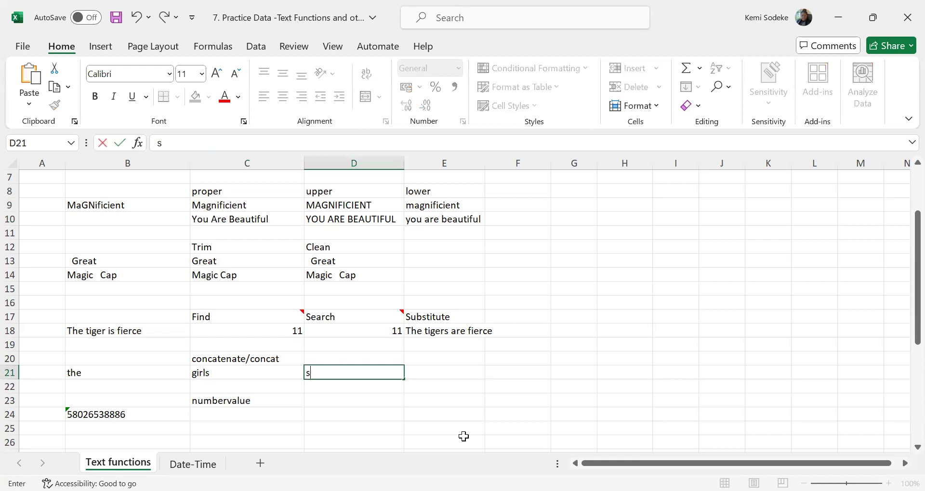
left_click(452, 424)
Enter the formula =CONCATENATE(B21,C21,D21) in E21 to join the three words.
left_click(427, 372)
left_click(109, 380)
left_click(216, 379)
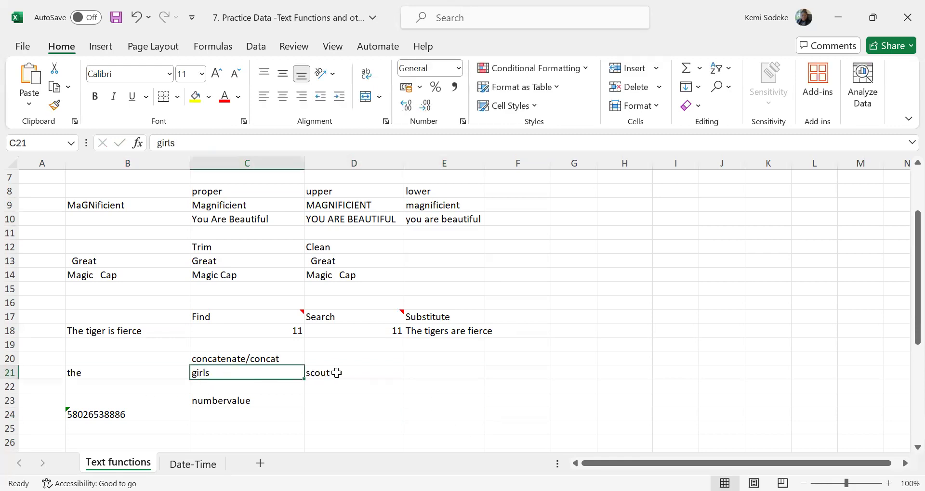
left_click(337, 373)
left_click(458, 378)
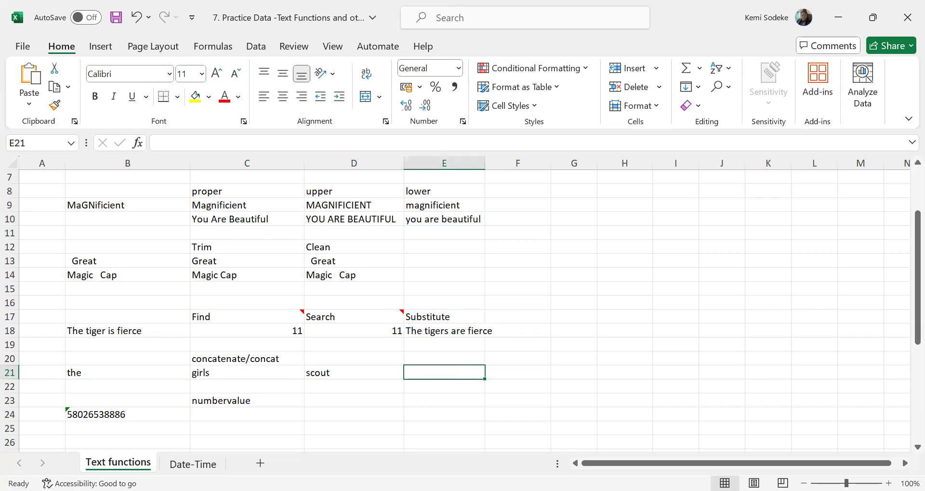
type("=")
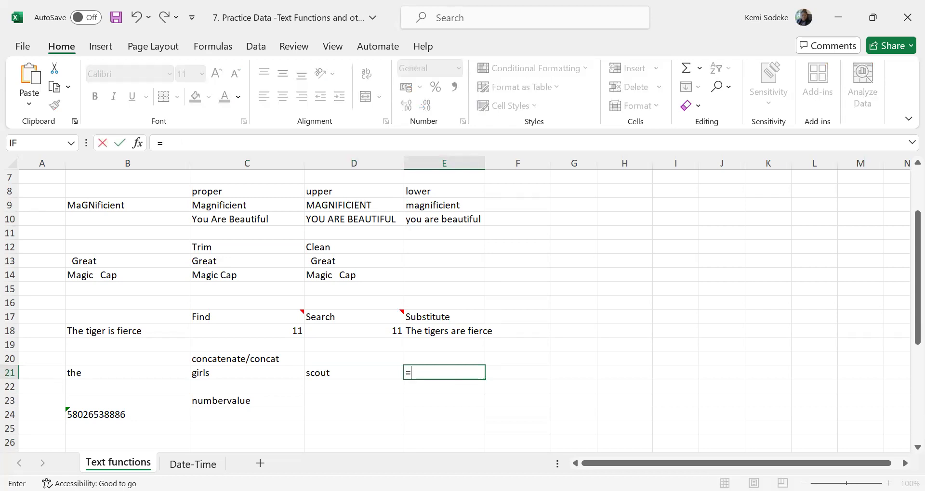
type("concatenate")
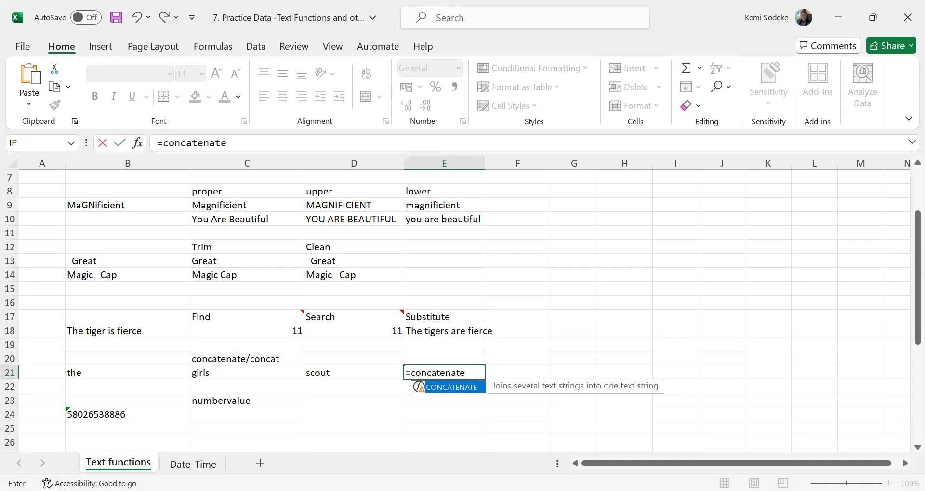
type("(")
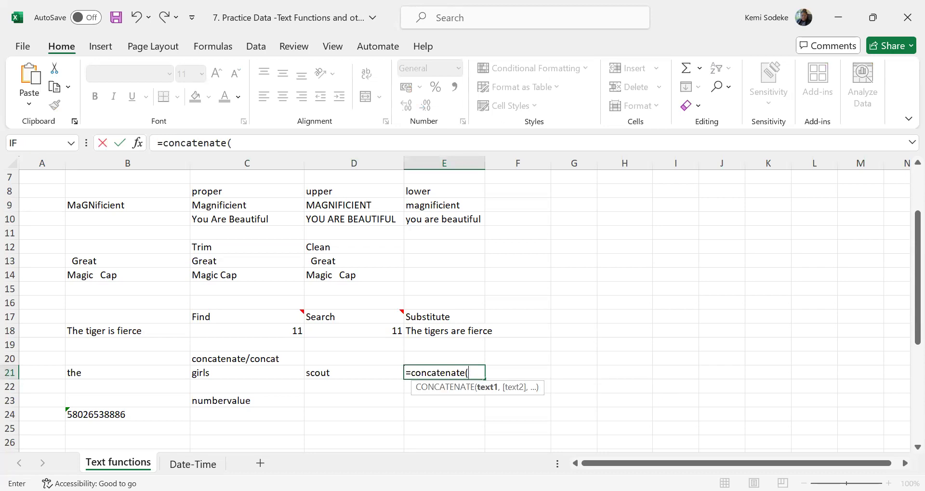
left_click(91, 373)
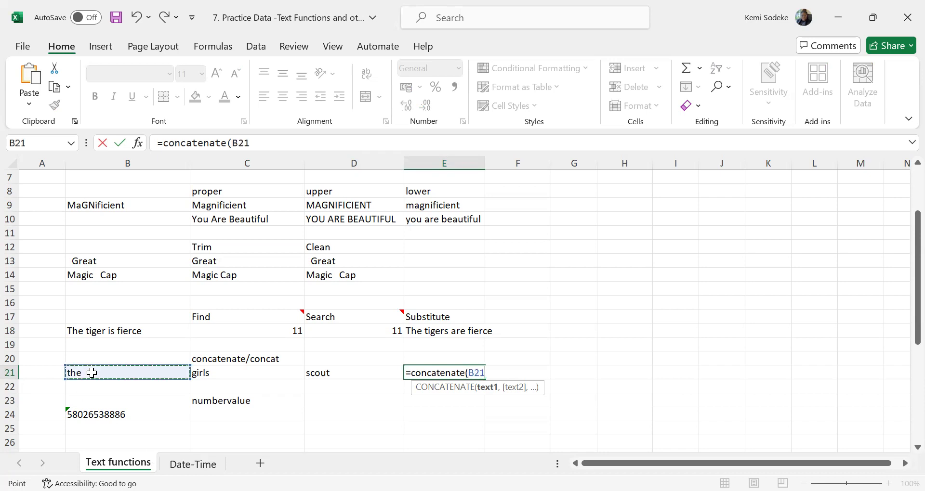
type(",")
left_click(216, 374)
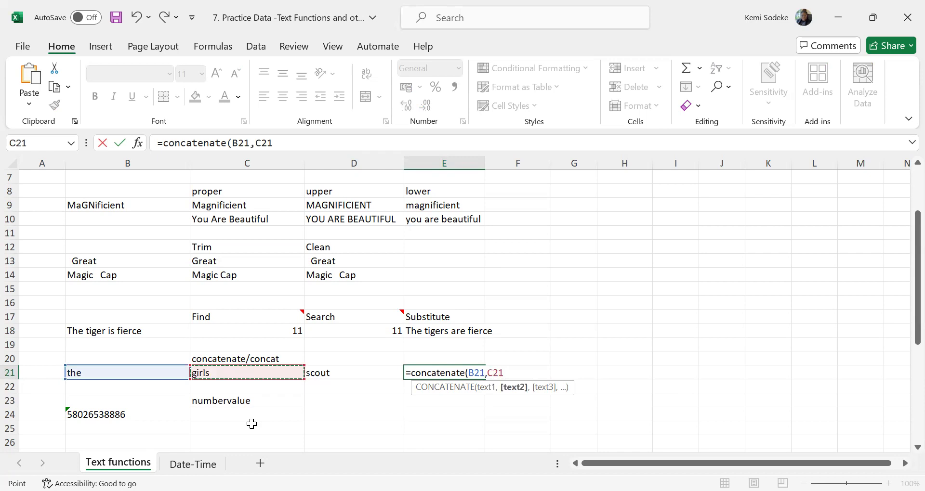
type(",")
left_click(328, 375)
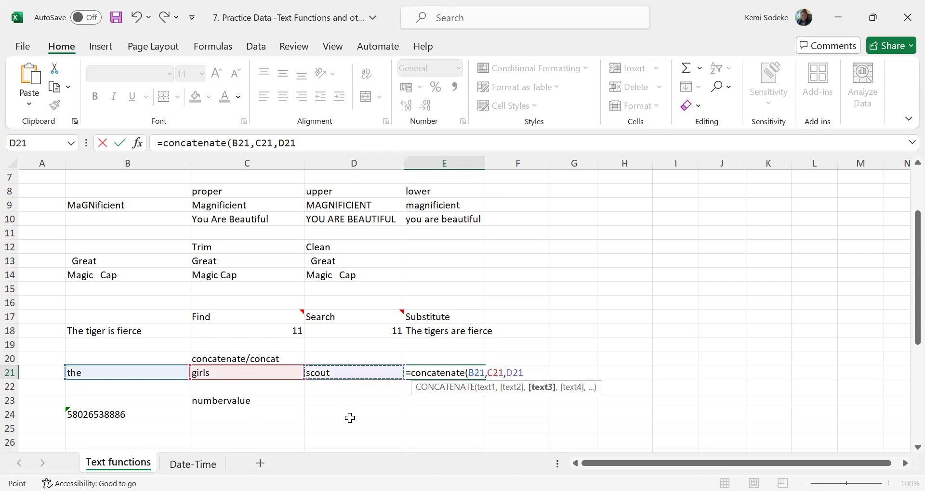
key("Return")
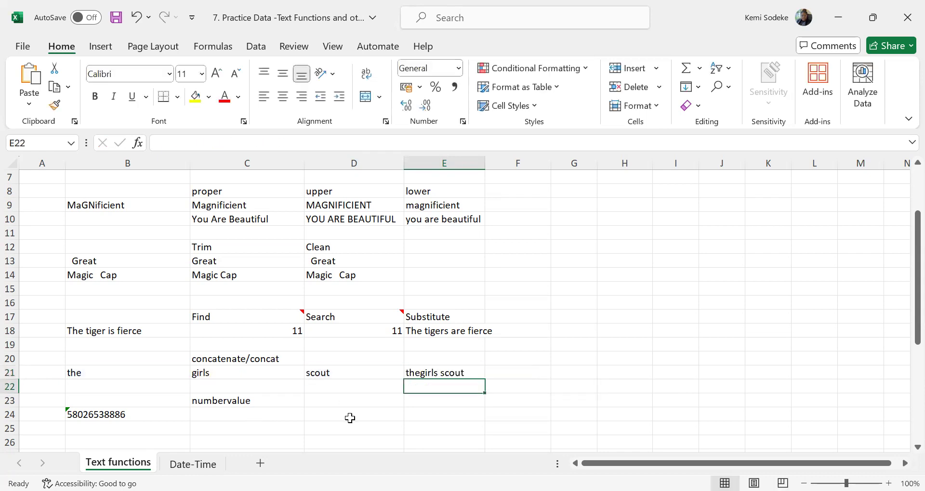
Remove the trailing space after "girls" in C21.
left_click(438, 372)
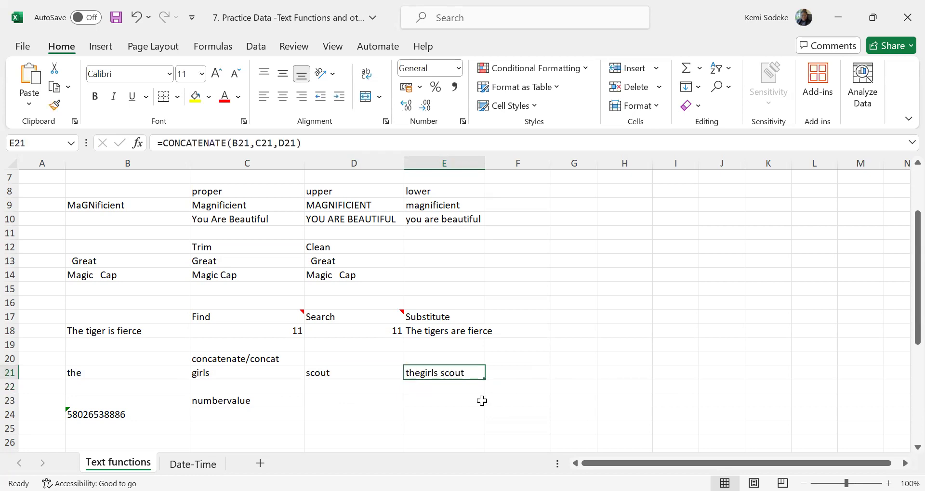
left_click(250, 376)
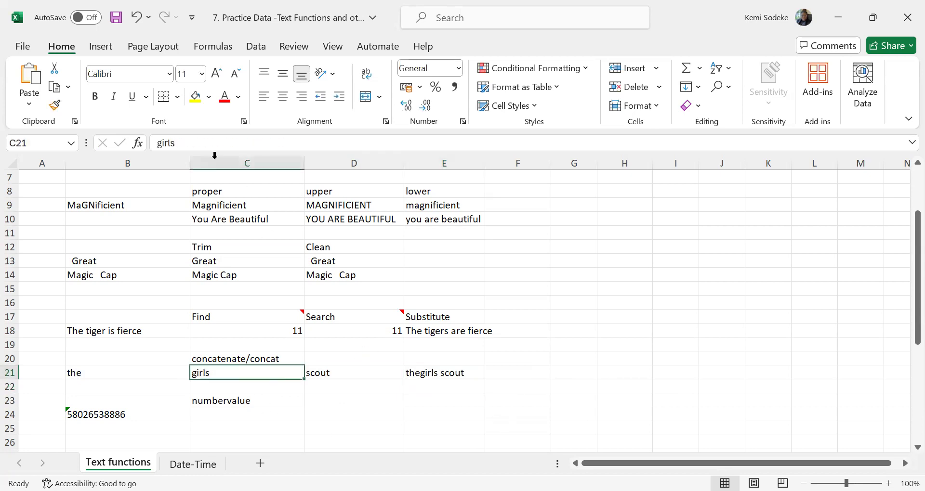
left_click(217, 145)
key("BackSpace")
key("Return")
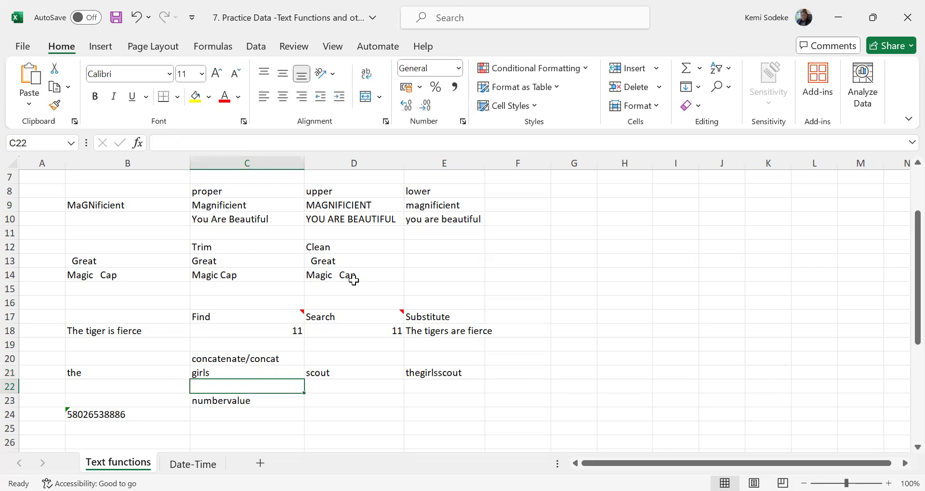
Add space separators to the formula in E21 so it reads =CONCATENATE(B21," ",C21," ",D21).
left_click(446, 369)
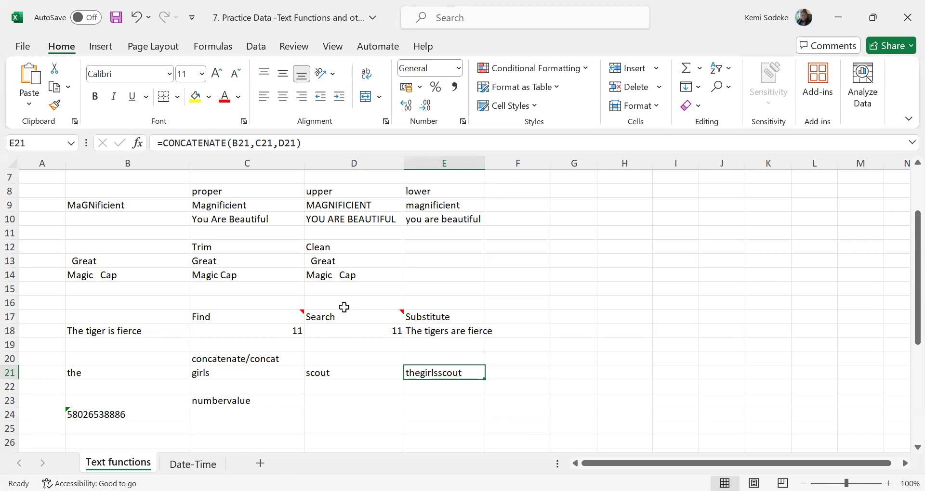
left_click(256, 142)
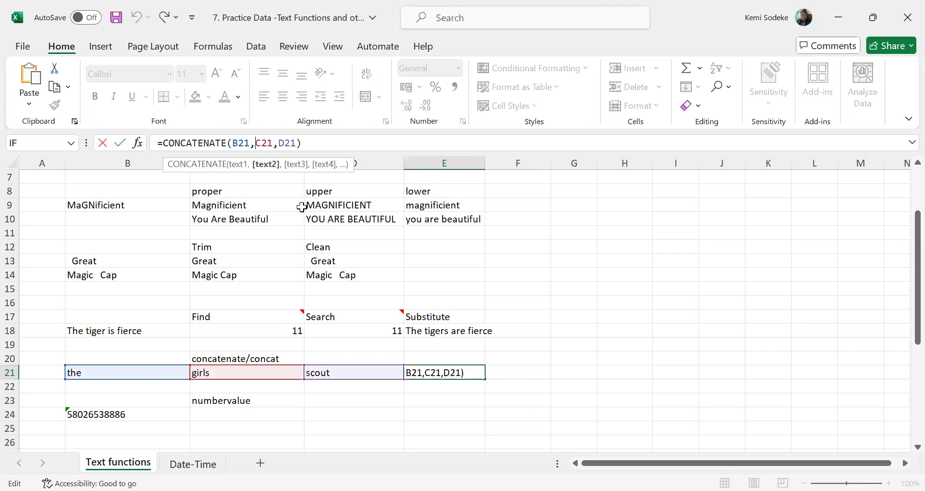
type("\" \"")
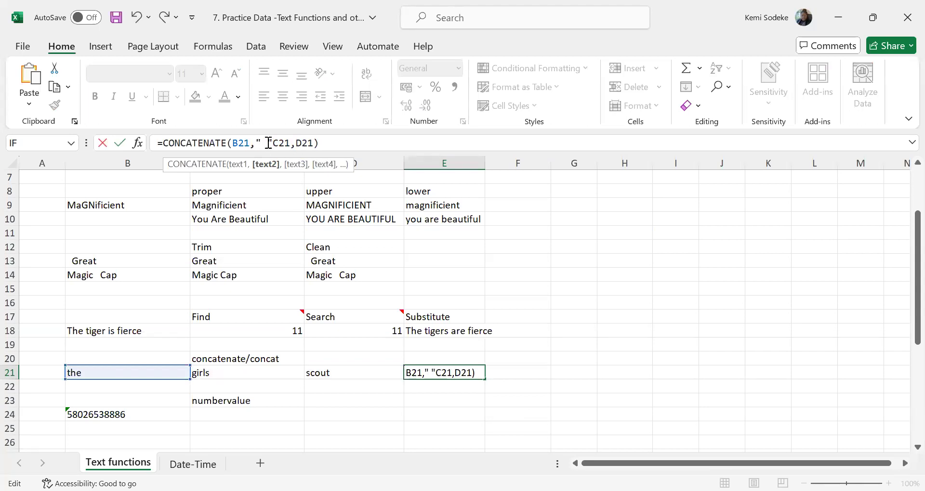
type(",")
key("Right")
key("Right")
key("Right")
key("Right")
type("\" \"")
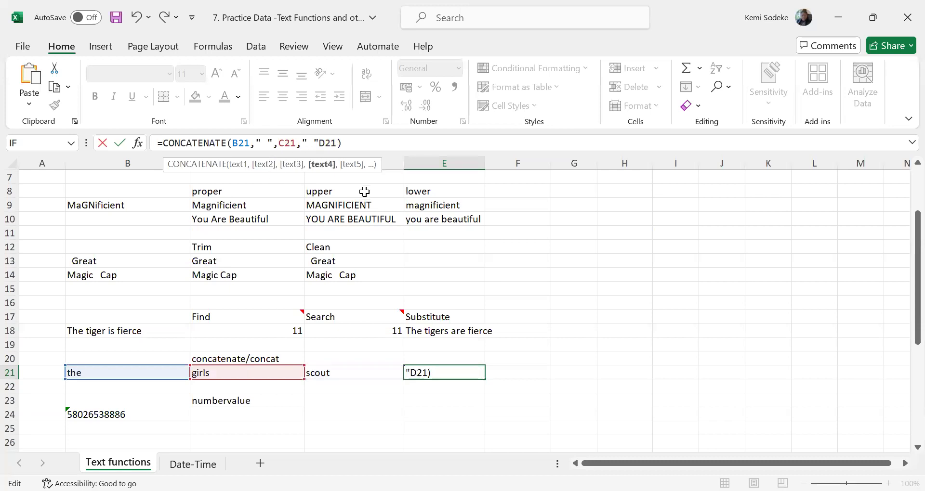
type(",")
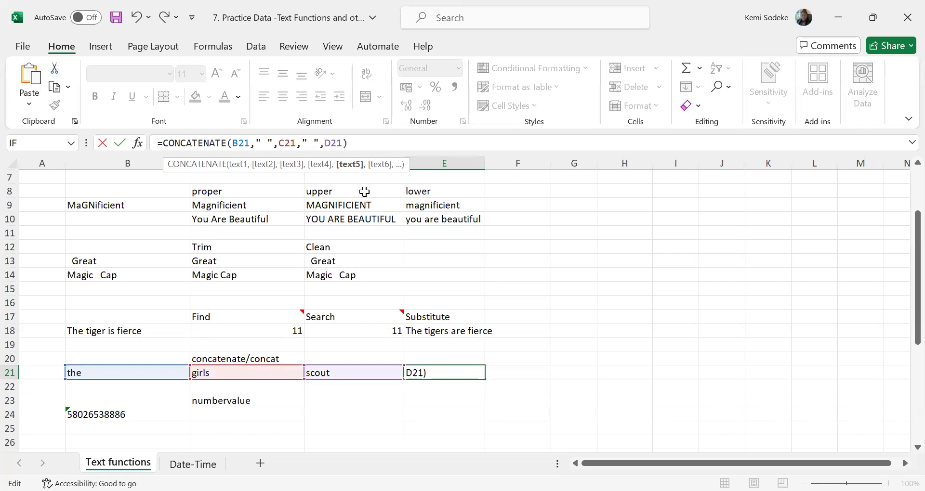
key("Return")
left_click(448, 375)
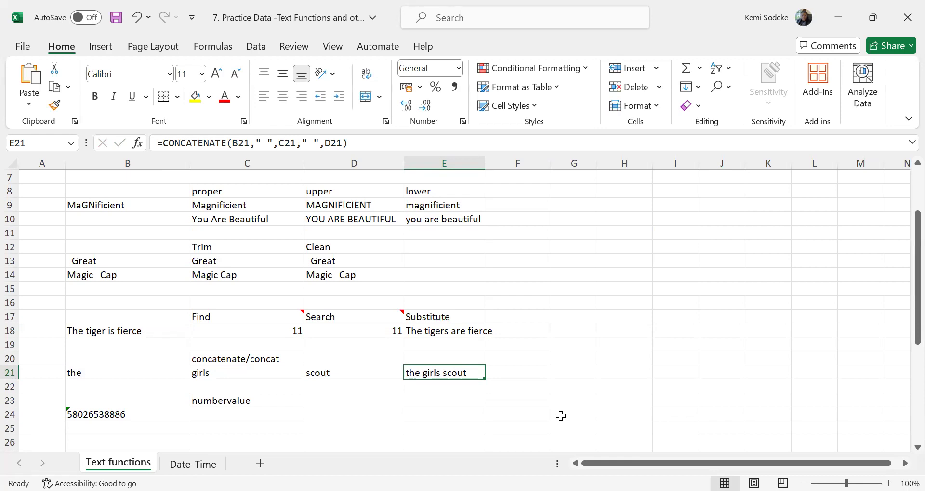
Enter the formula =B21&" "&C21&" "&D21 in E22 to join the three words with ampersands and spaces.
left_click(450, 385)
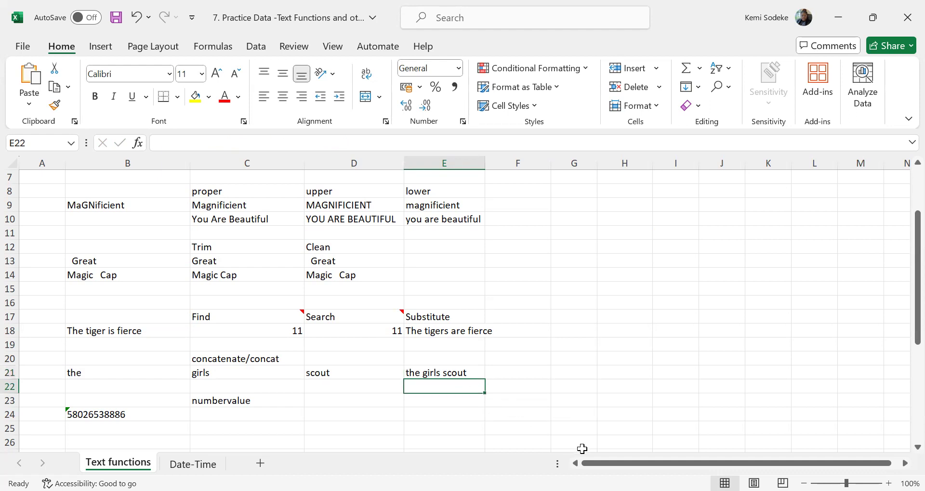
type("=")
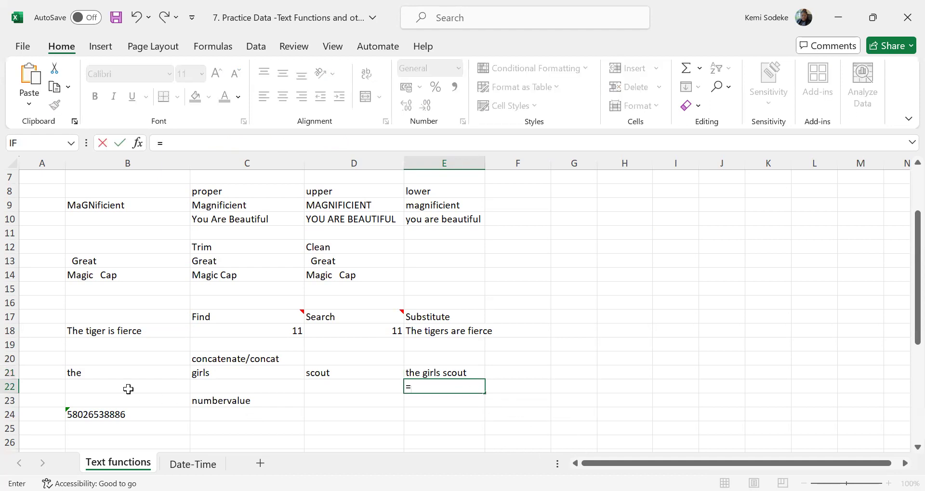
left_click(119, 372)
type("&")
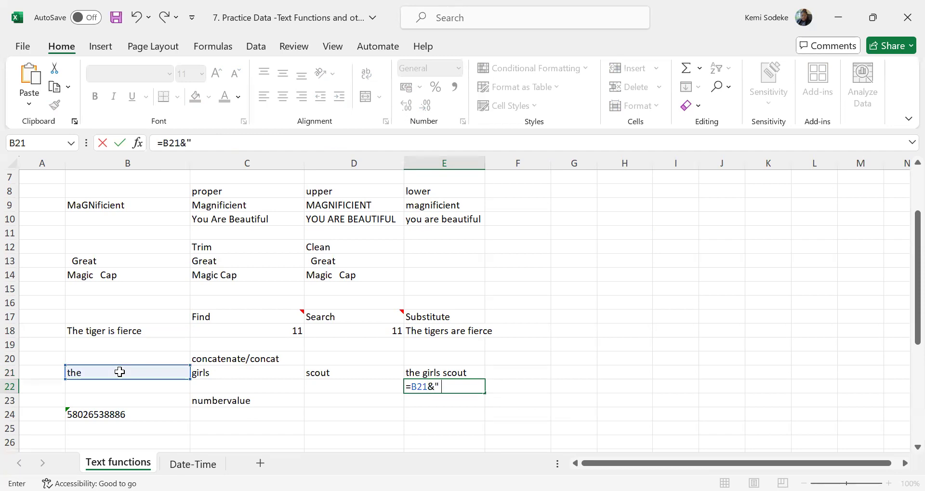
type("\" \"&")
left_click(239, 375)
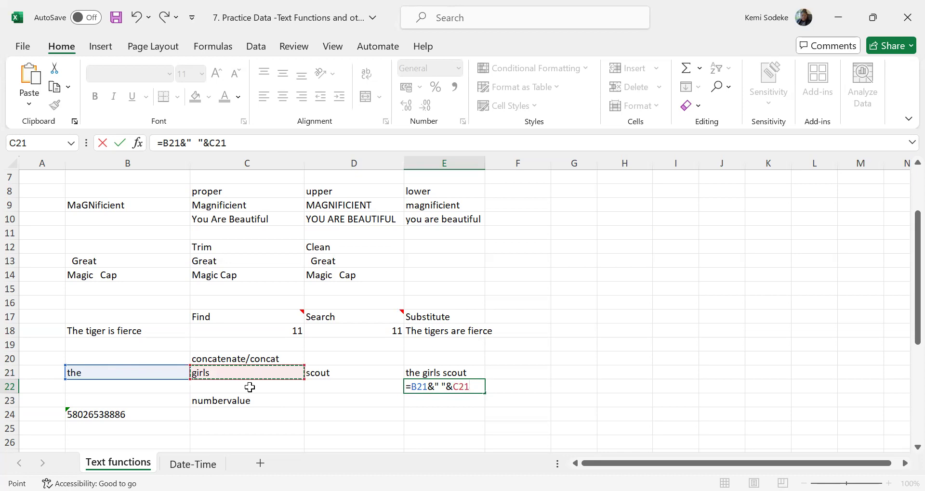
type("&\" \"&")
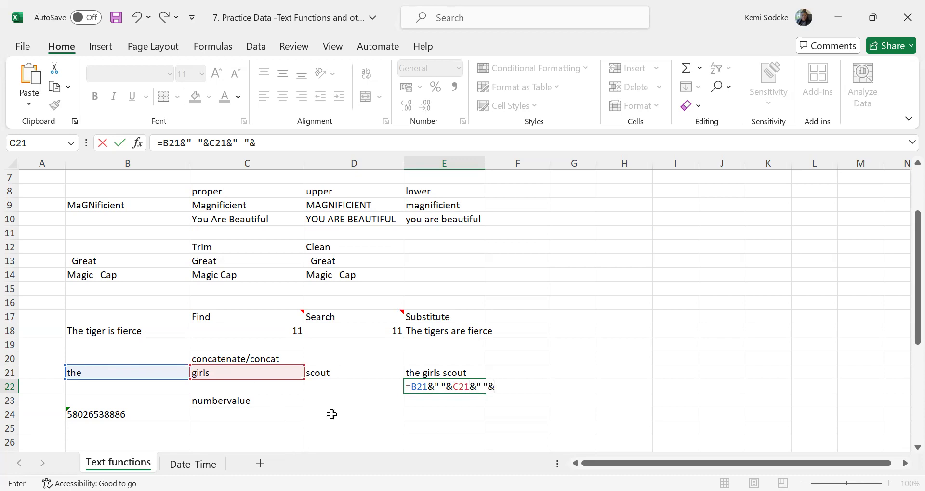
left_click(344, 372)
type(")")
key("Return")
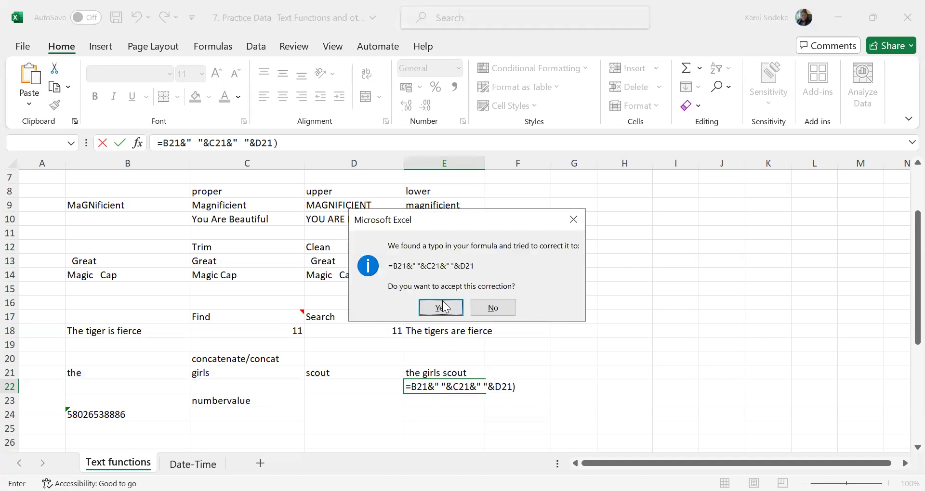
left_click(440, 309)
key("Up")
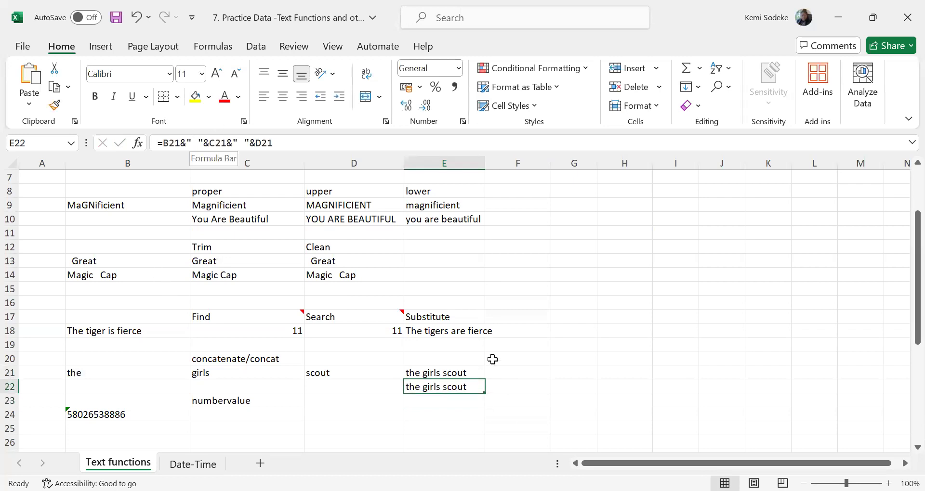
Compare the formulas in E21 and E22, selecting the first ampersand in the E22 formula to point it out.
left_click(438, 373)
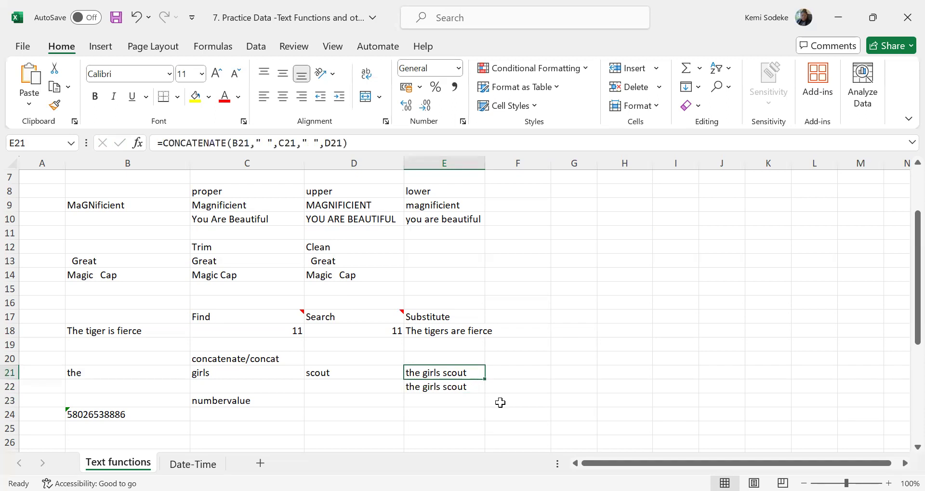
left_click(465, 358)
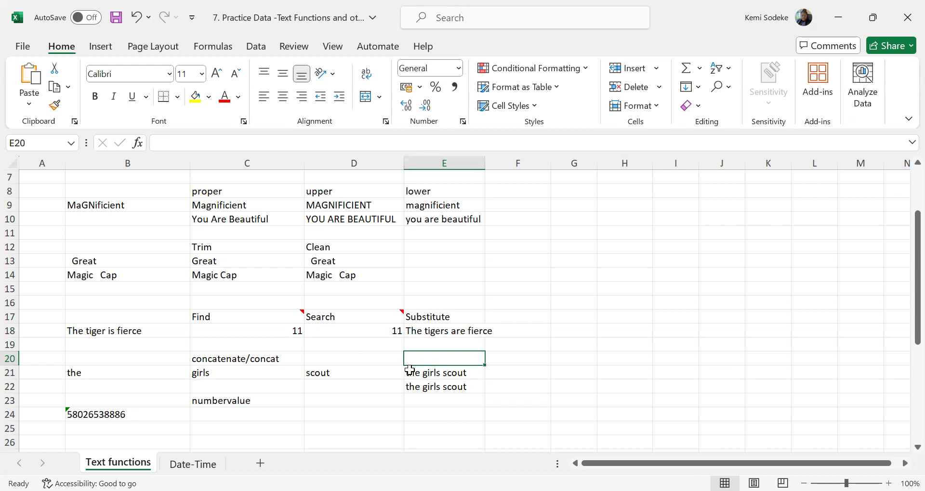
left_click(444, 385)
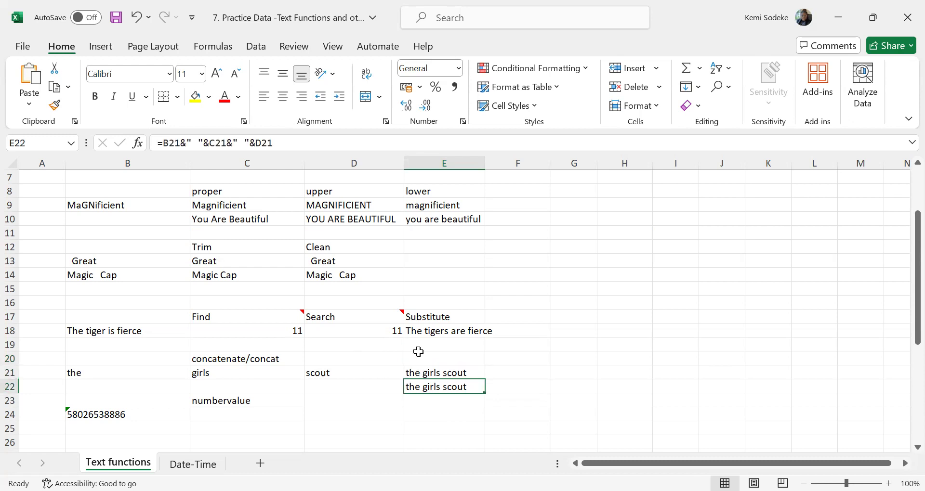
left_click(185, 143)
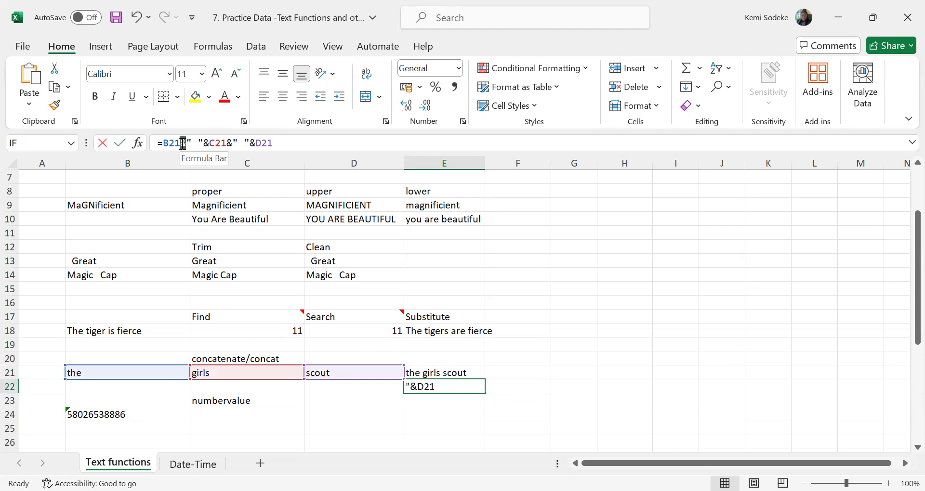
double_click(183, 143)
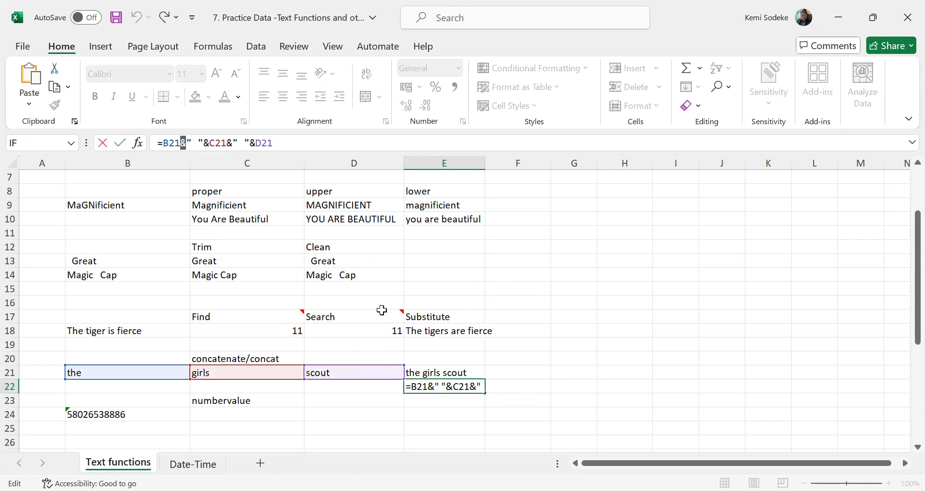
mouse_move(375, 311)
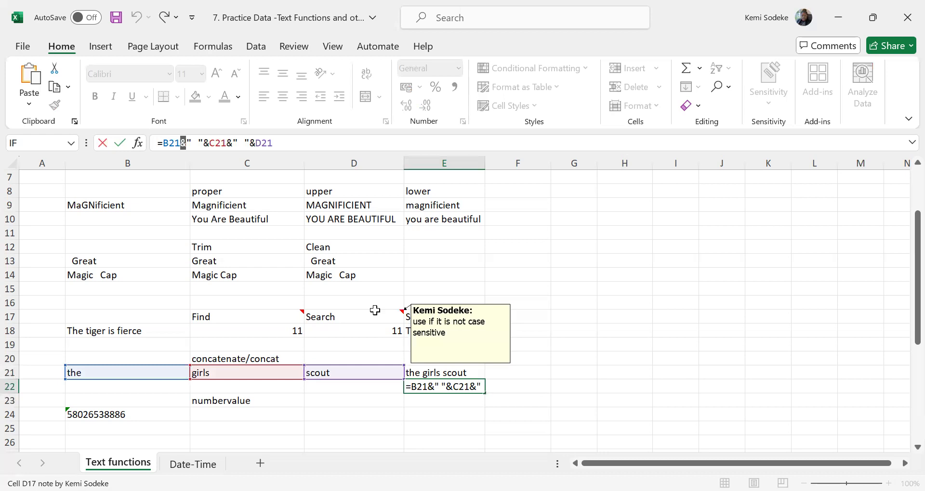
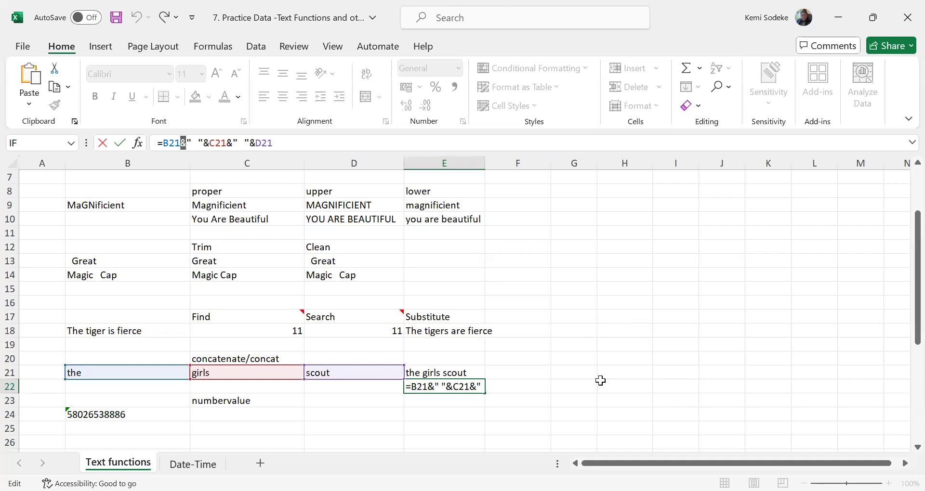
Enter the label "ampersand" in G22, beside the ampersand formula's row.
left_click(563, 383)
type("a")
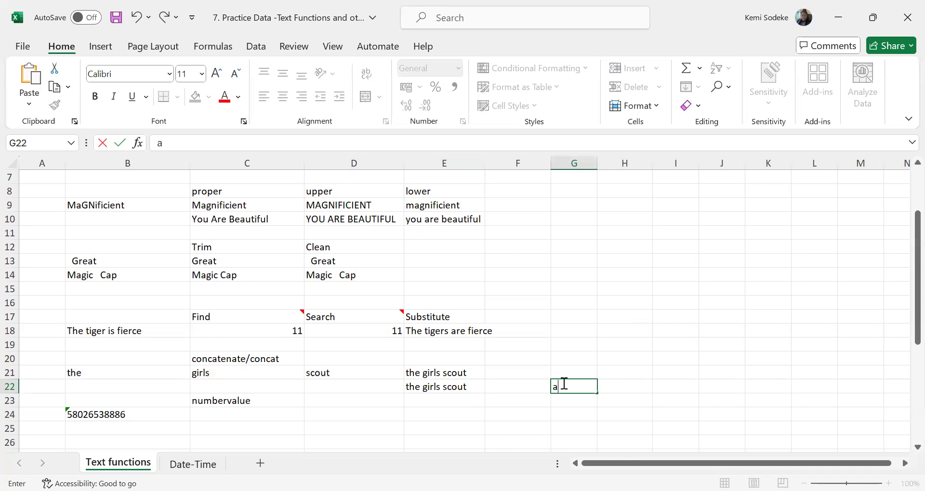
type("mperstand")
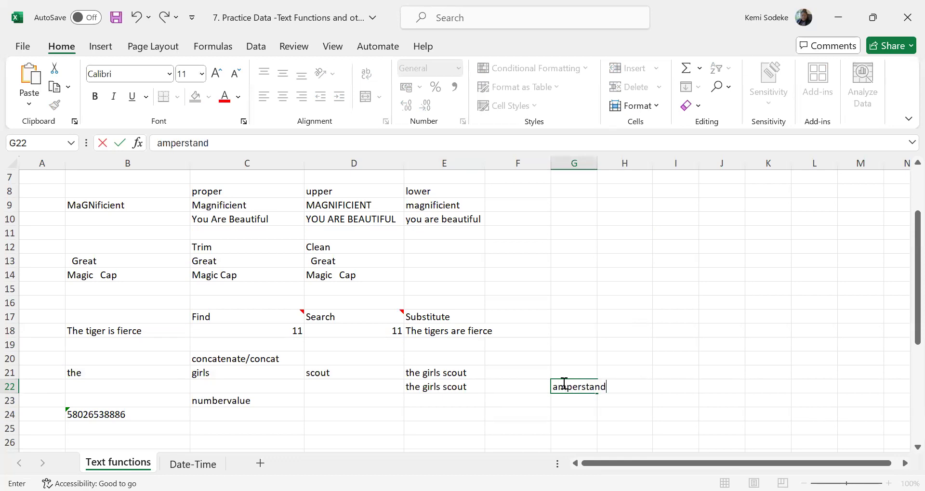
key("BackSpace")
key("BackSpace")
key("BackSpace")
key("BackSpace")
type("and")
key("Return")
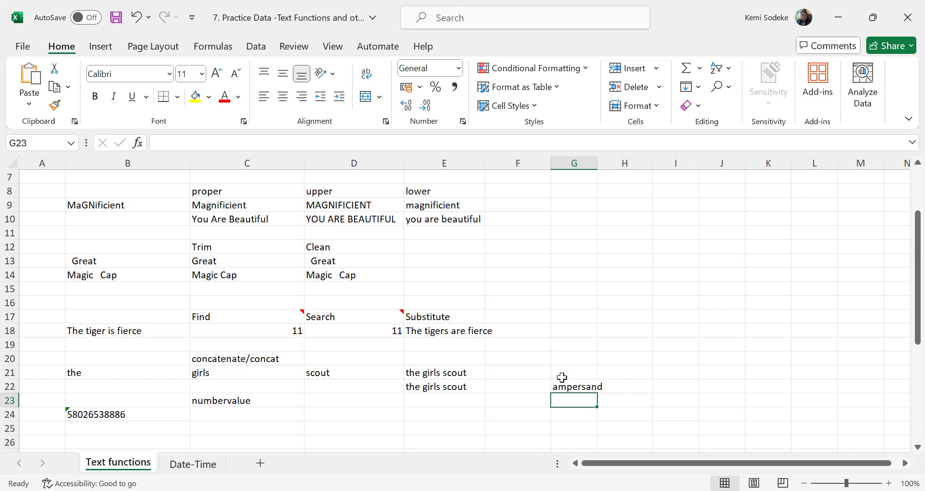
left_click(568, 386)
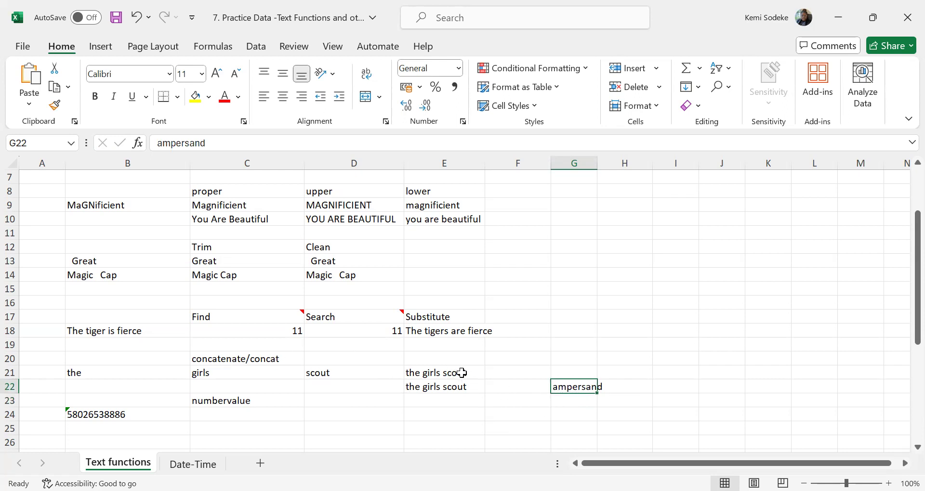
Enter the formula =CONCAT(B21," ",C21," ",D21) in E20 to join the three words with spaces.
left_click(443, 359)
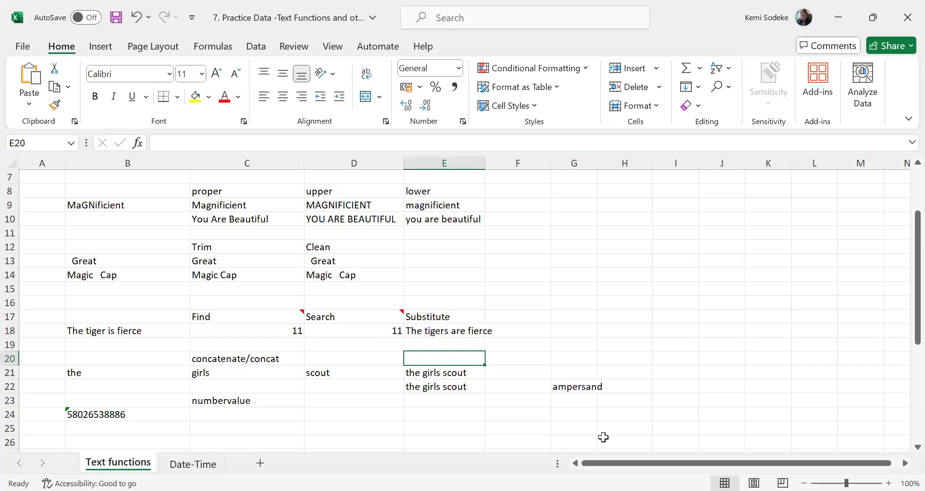
type("=")
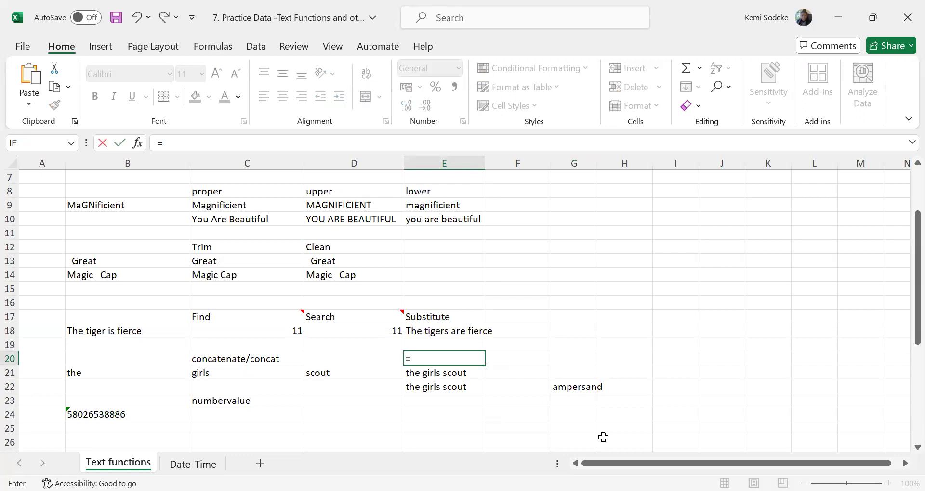
type("concat")
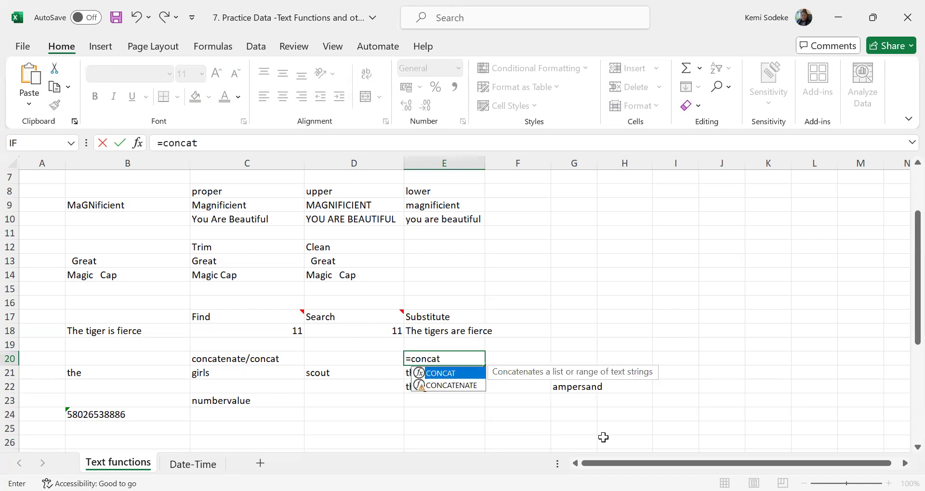
type("(")
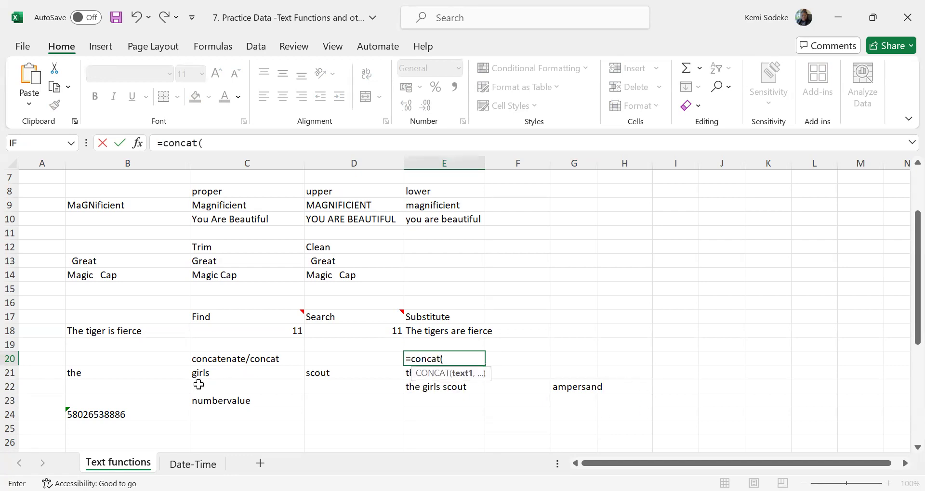
left_click(104, 374)
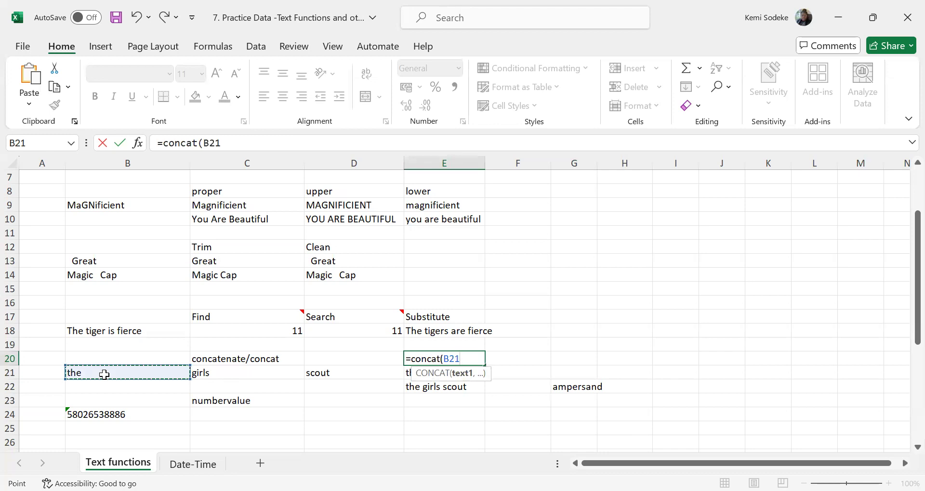
type(",")
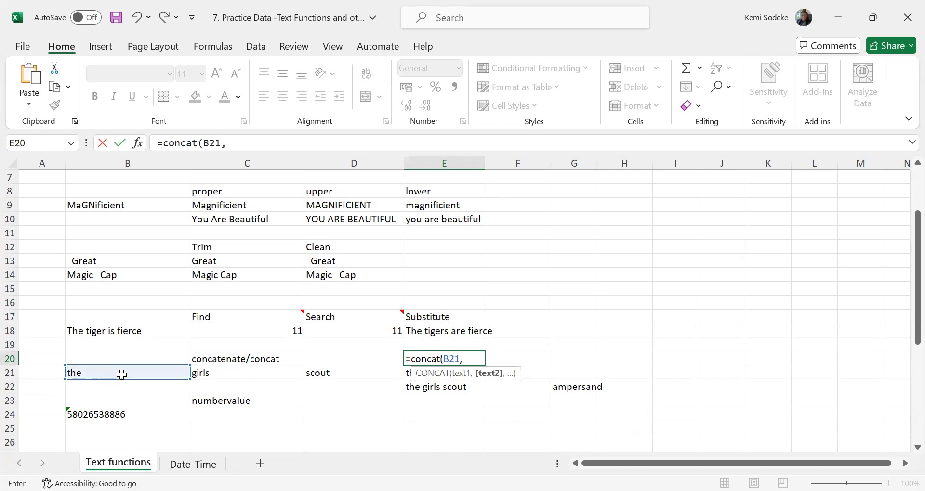
type("\" \",")
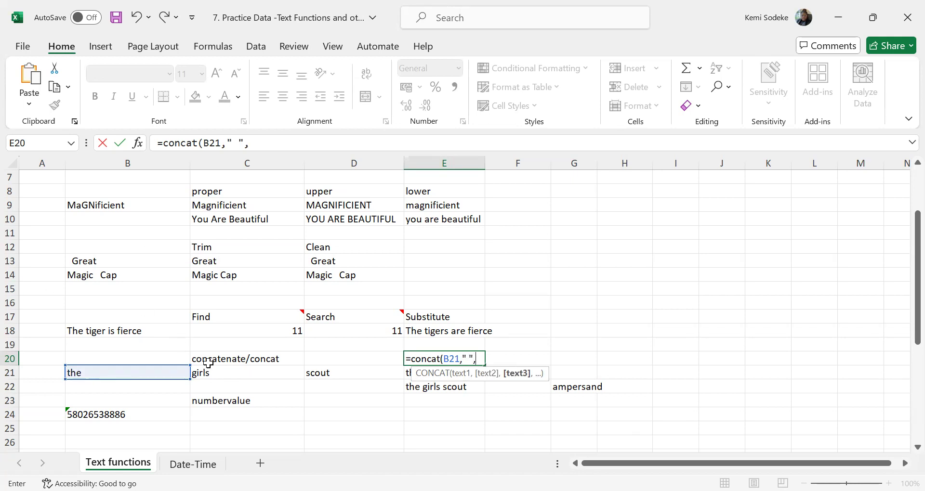
left_click(220, 373)
type(",\" \",")
left_click(320, 373)
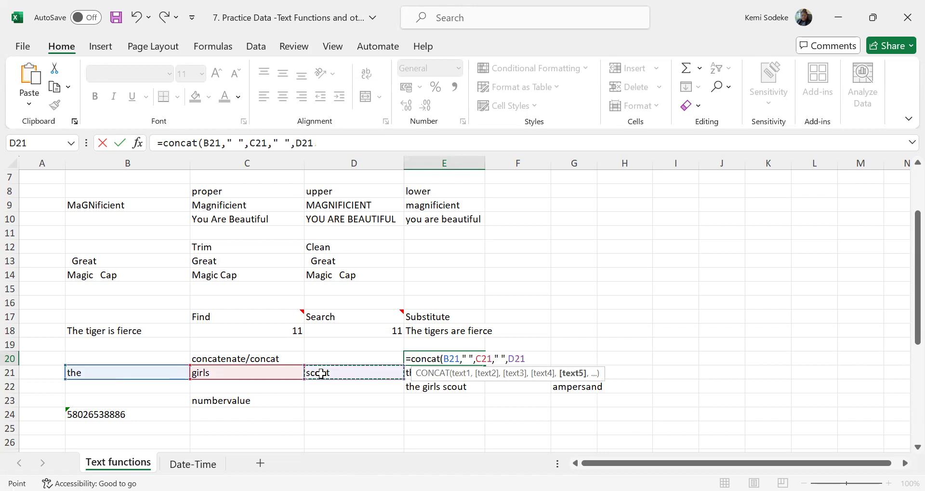
key("Return")
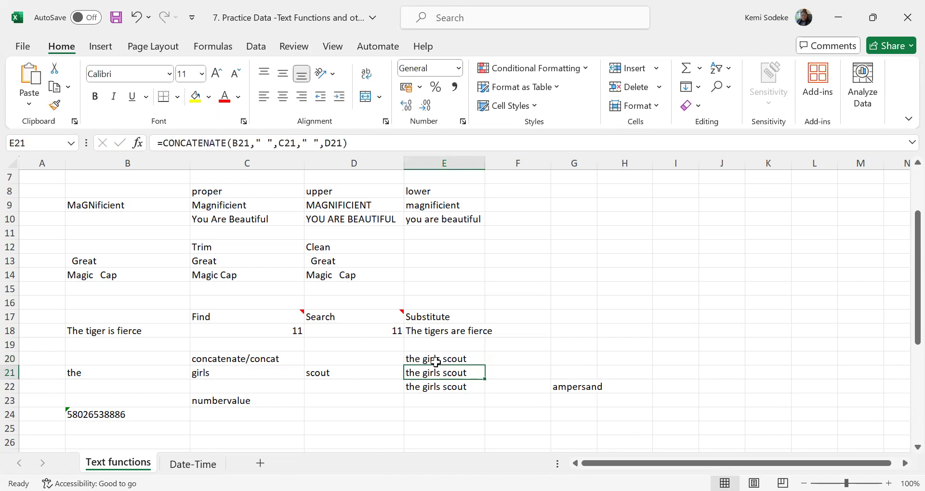
Compare the CONCAT, CONCATENATE and ampersand formulas in E20, E21 and E22.
left_click(435, 361)
left_click(463, 373)
left_click(466, 363)
left_click(460, 374)
left_click(471, 387)
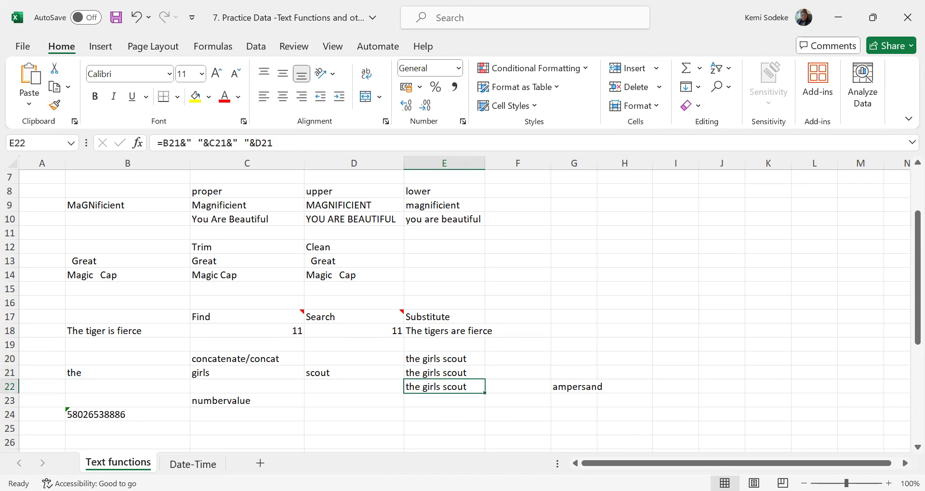
Examine the number stored as text in B24 and the options offered by its error warning.
left_click(667, 372)
scroll(708, 333, "down", 1)
scroll(708, 332, "down", 4)
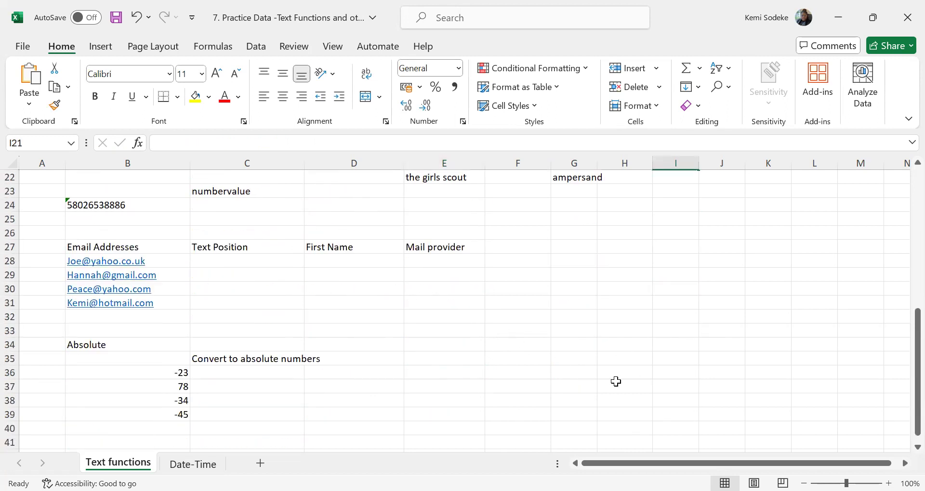
scroll(615, 382, "up", 3)
left_click(224, 330)
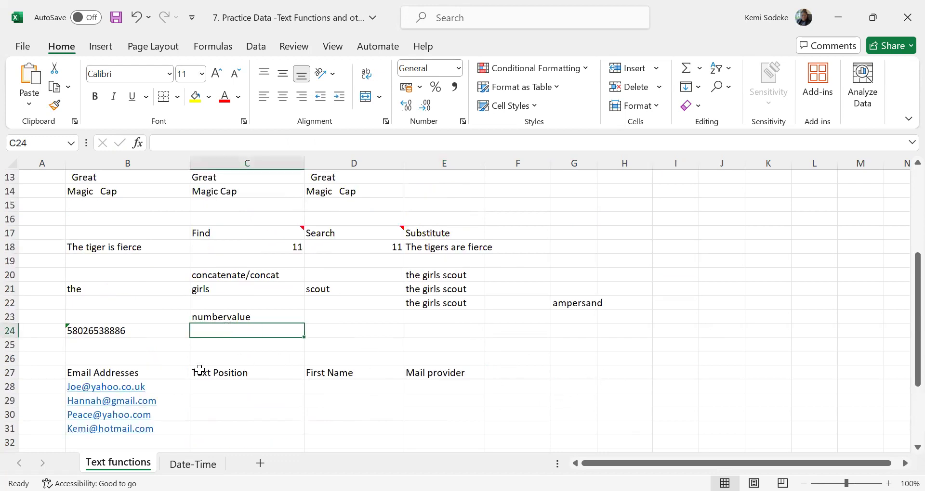
left_click(95, 329)
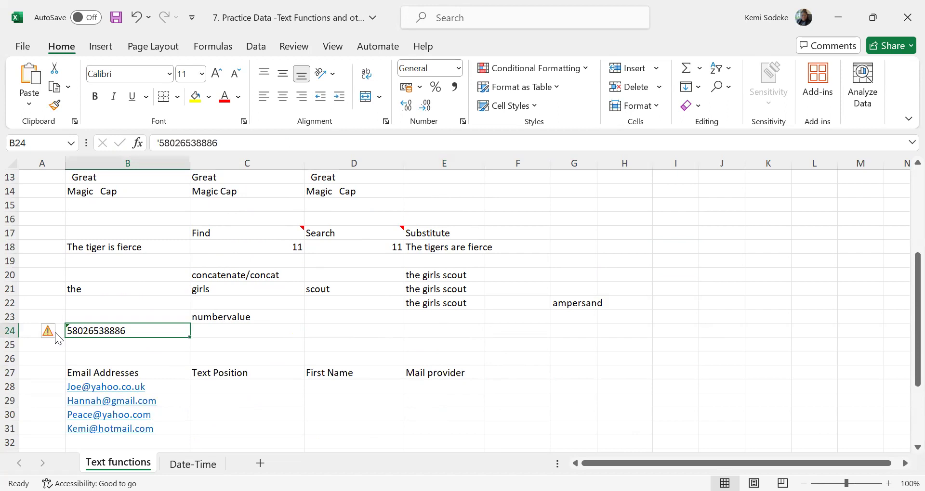
mouse_move(47, 332)
left_click(60, 332)
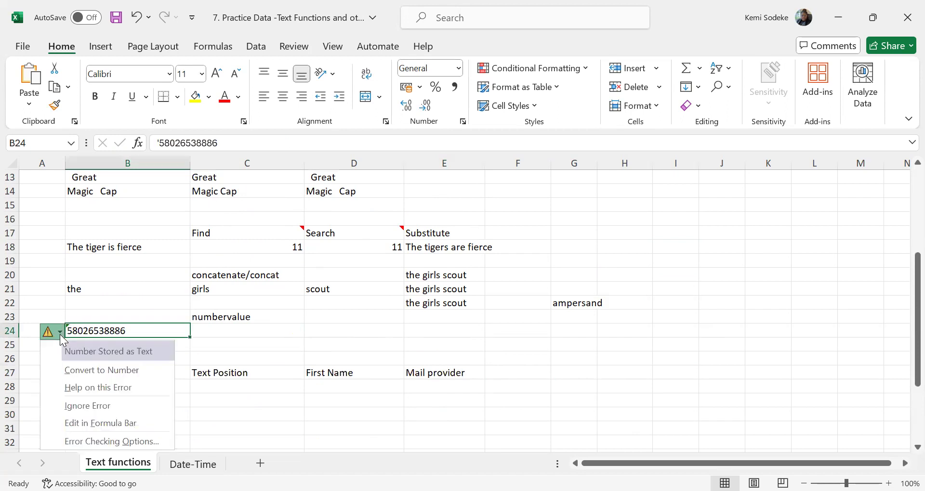
left_click(208, 410)
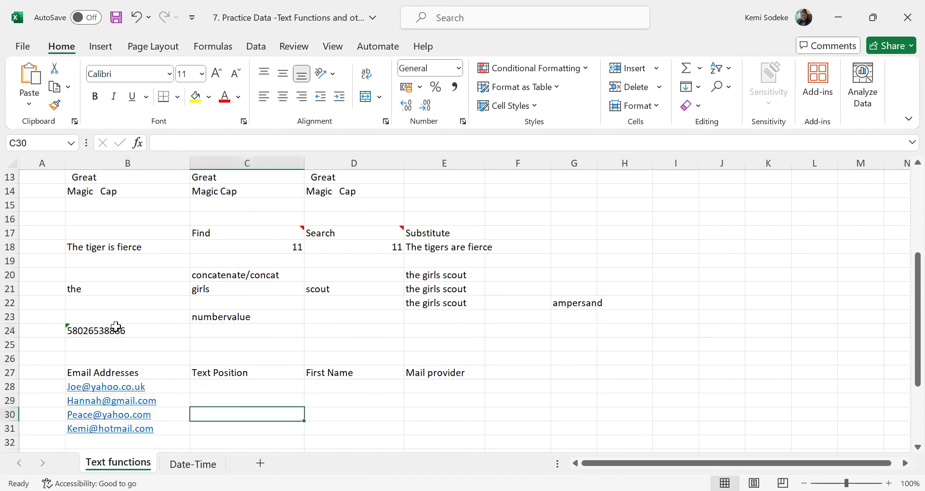
left_click(147, 331)
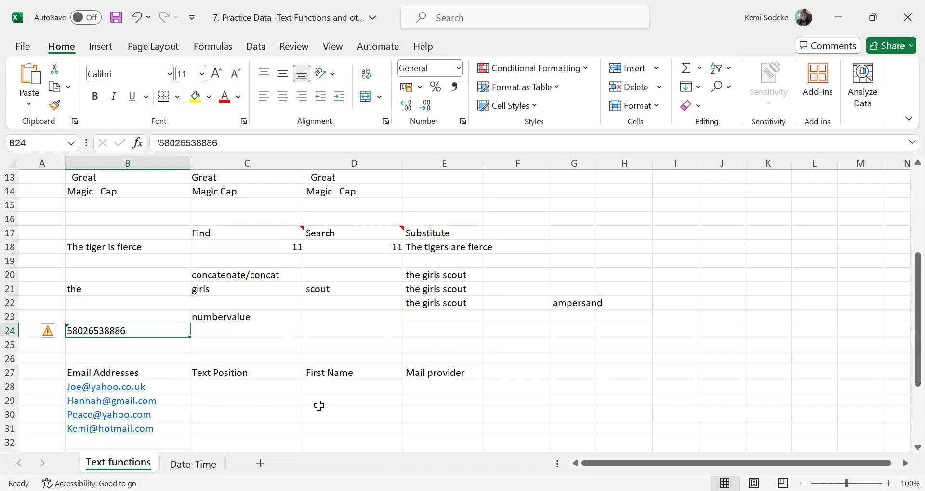
left_click(60, 332)
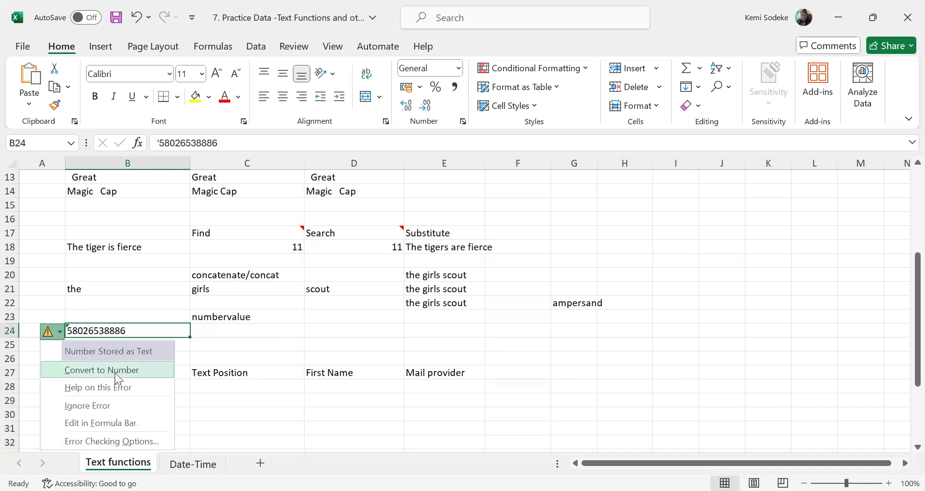
left_click(213, 331)
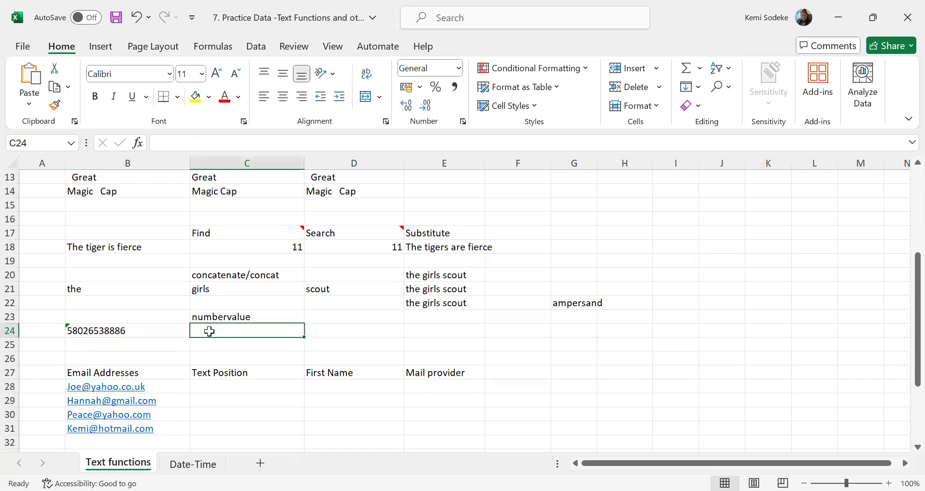
left_click(111, 329)
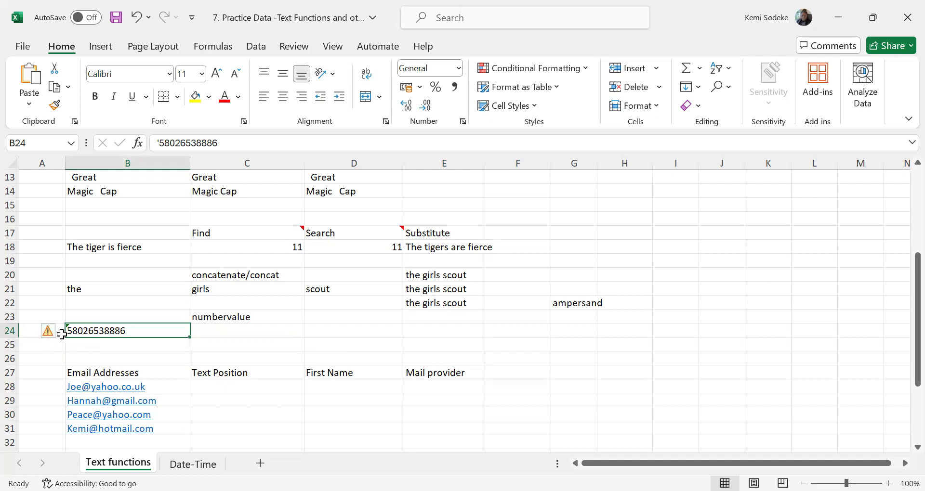
Enter the formula =NUMBERVALUE(B24) in C24 to convert the text value to a number, and check the formula.
left_click(228, 331)
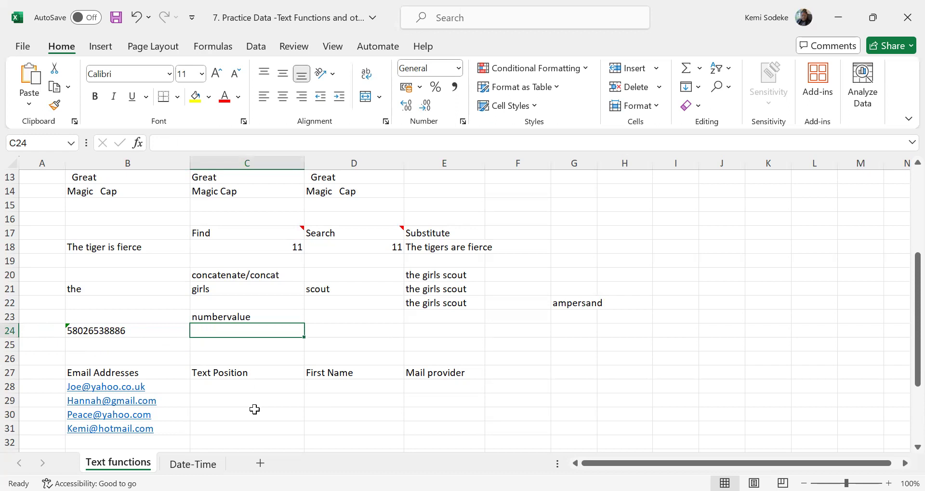
type("=")
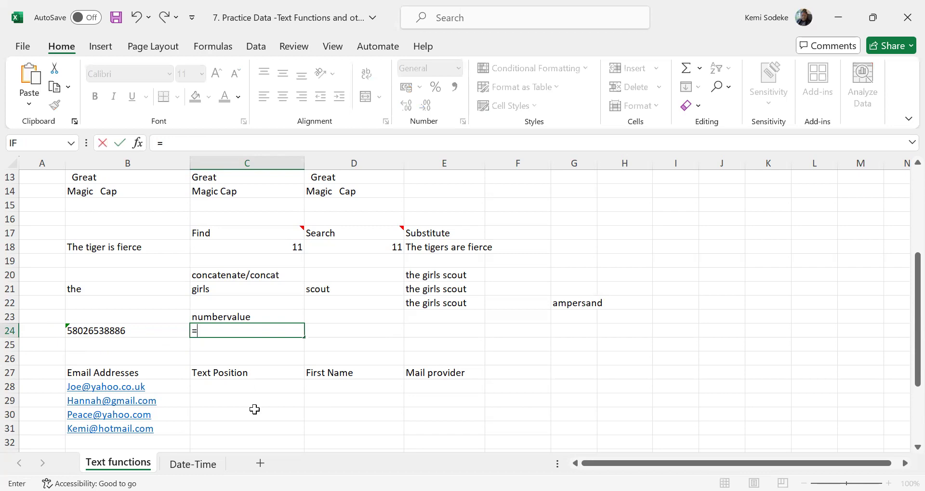
type("number")
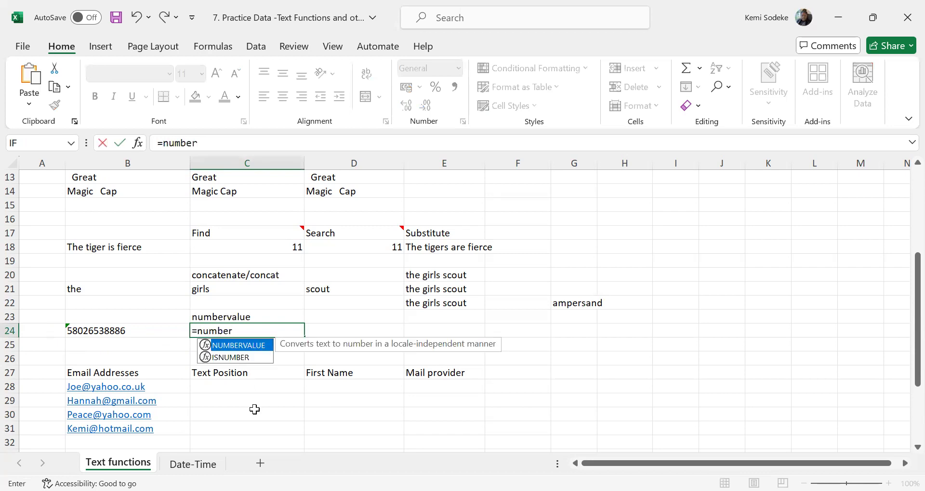
type("value")
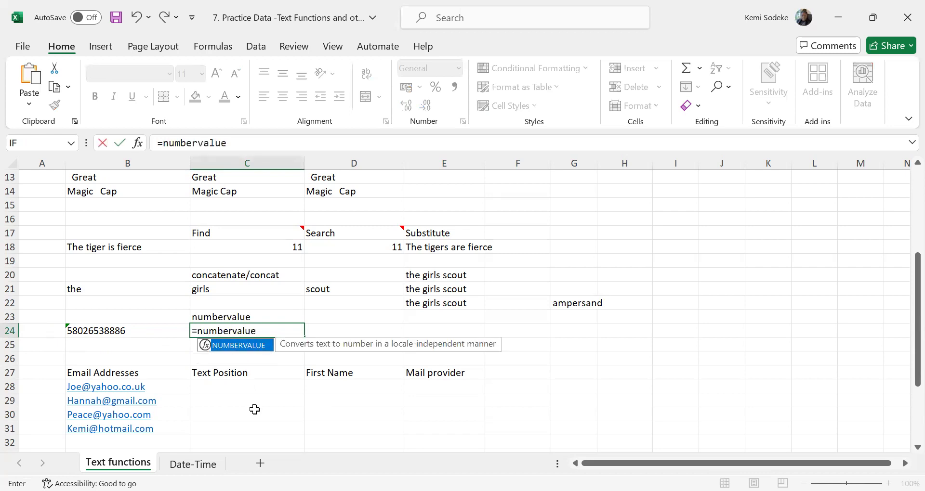
type("(")
left_click(98, 330)
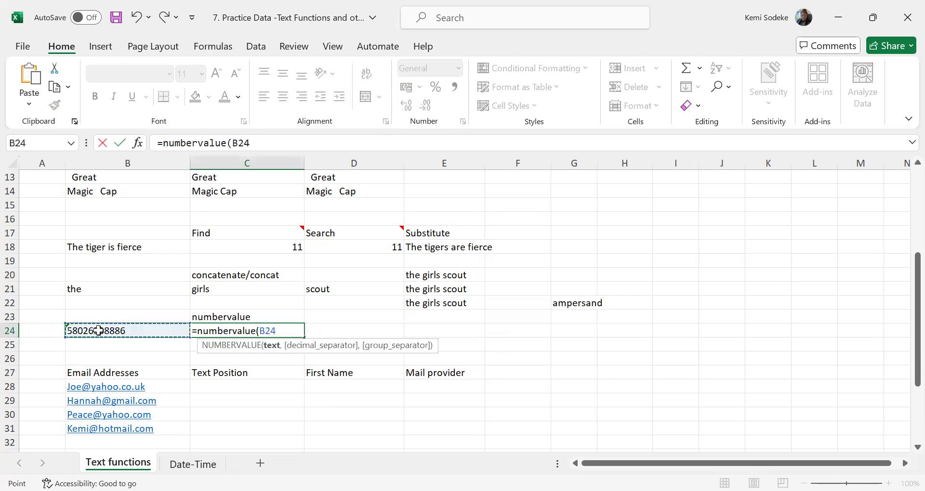
key("Return")
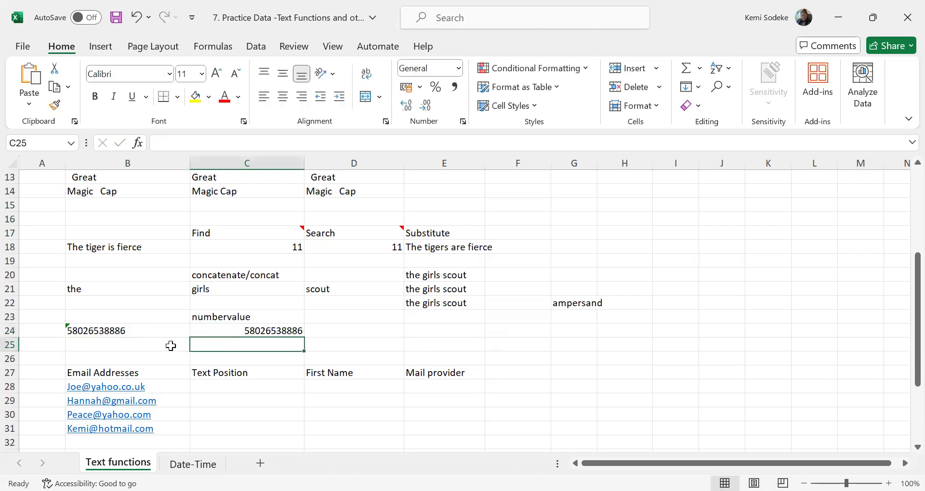
left_click(234, 332)
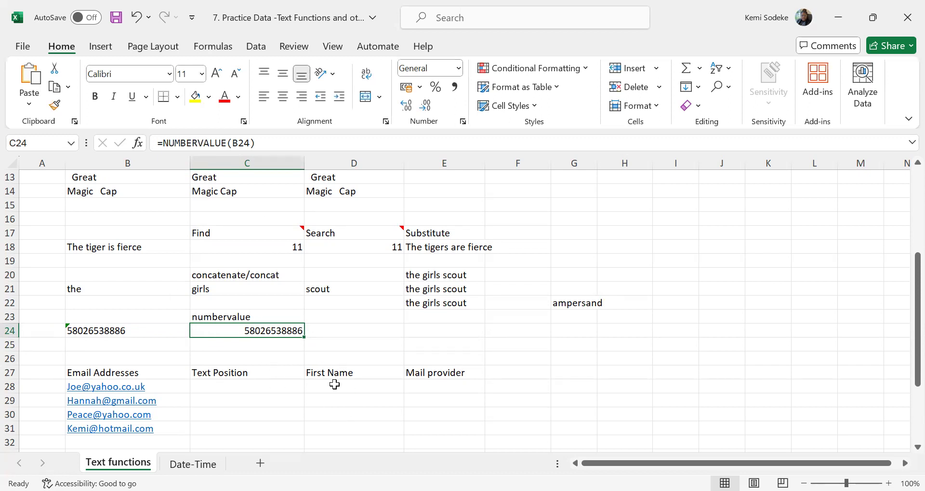
left_click(284, 402)
left_click(257, 328)
Enter the formula =B24*1 in D24 to convert the text value to a number by multiplication.
left_click(342, 330)
type("=")
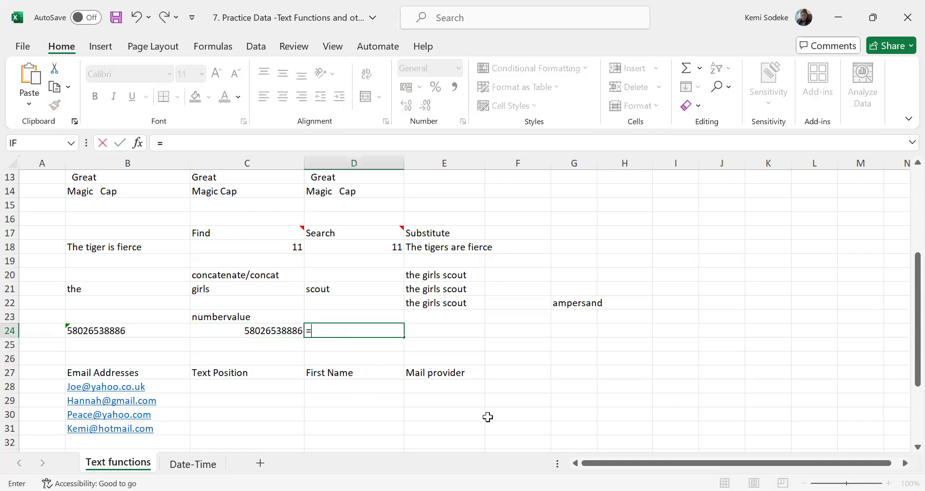
left_click(153, 333)
type("*1")
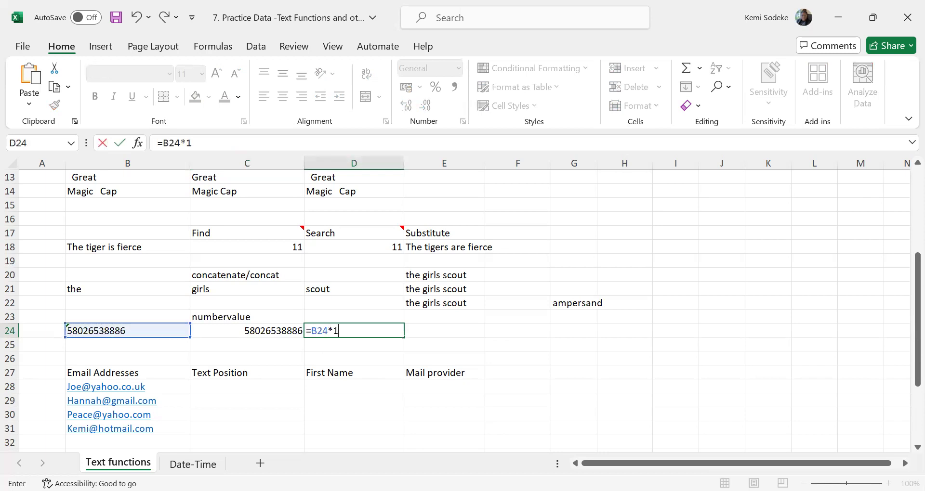
key("Return")
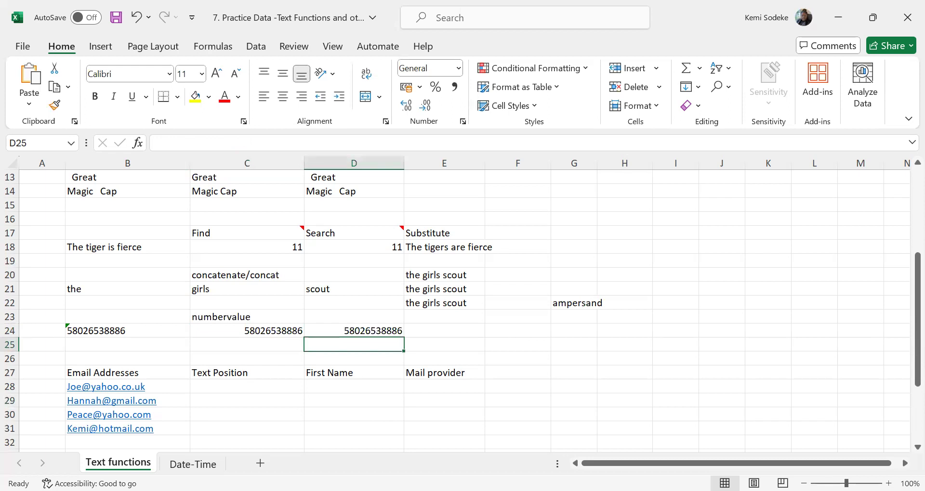
Convert the text value in B24 itself to a number using its error-warning option.
left_click(86, 330)
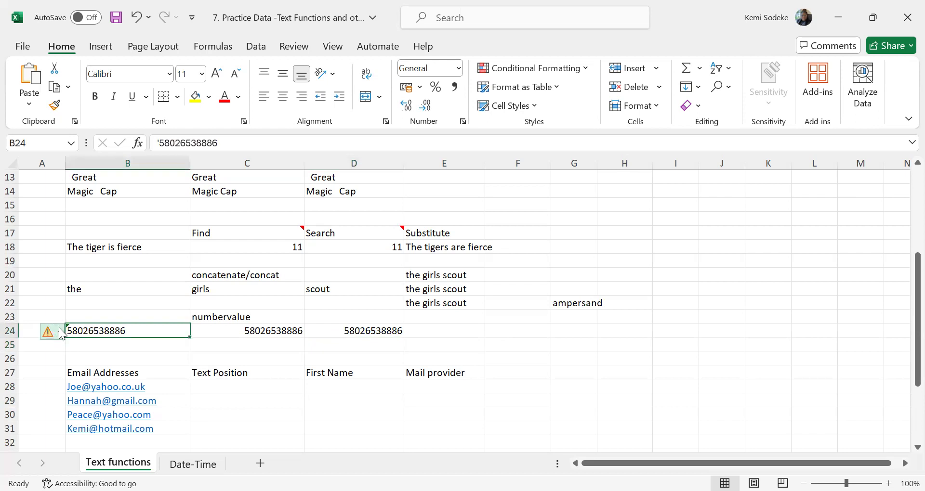
left_click(59, 331)
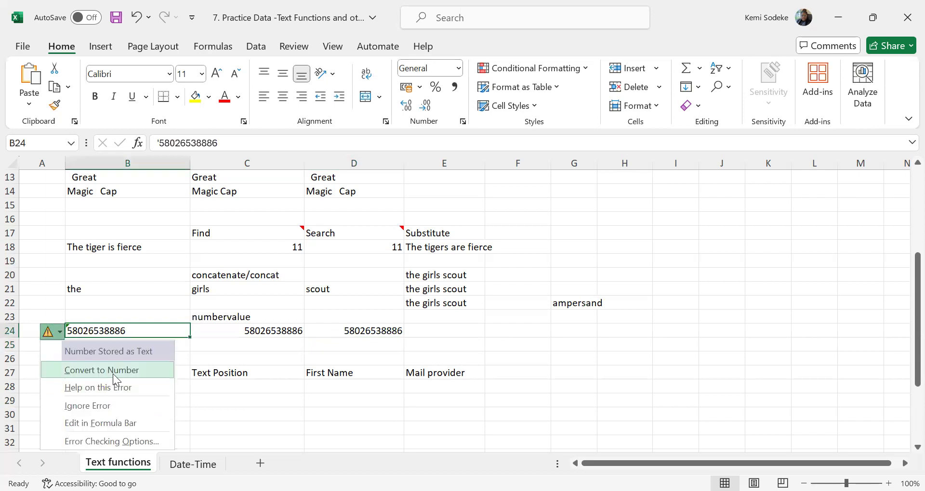
left_click(138, 369)
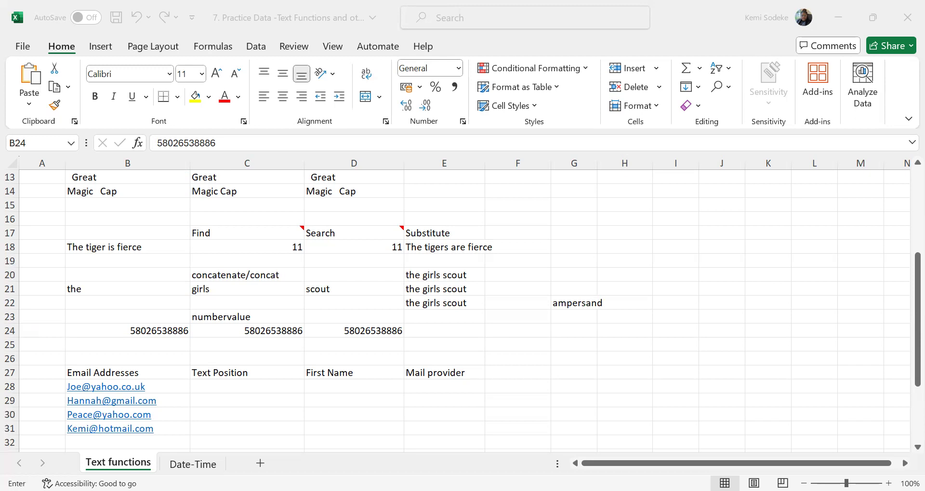
key("F2")
key("Escape")
type("=")
left_click(292, 331)
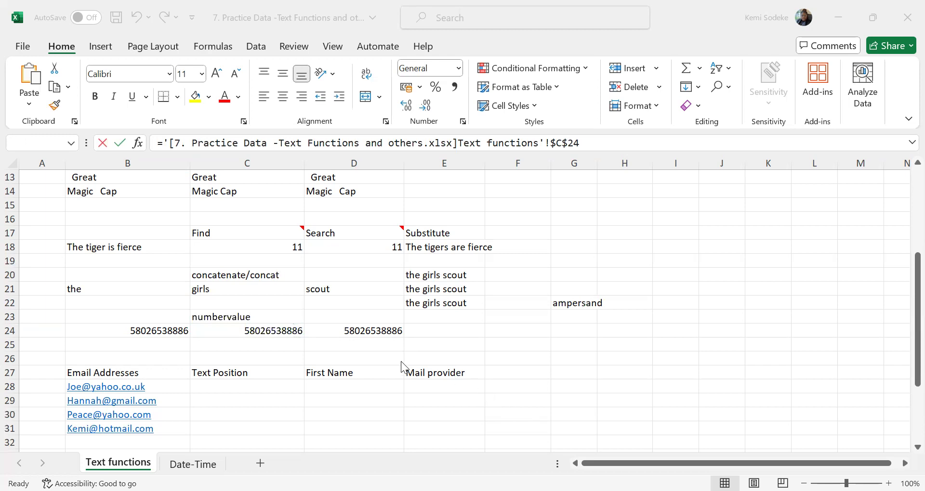
left_click(478, 368)
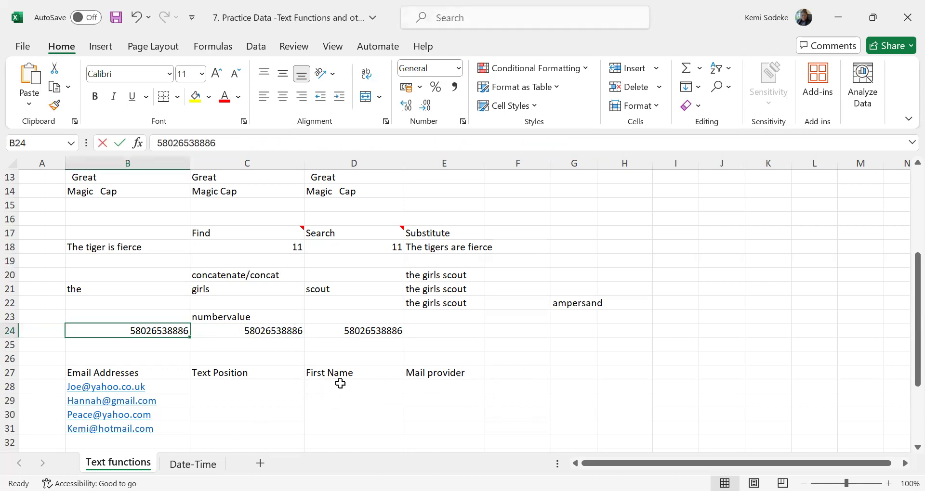
Examine the Email Addresses table from row 27 and the earlier LEFT, MID and RIGHT examples at the start of the sheet.
scroll(308, 368, "down", 1)
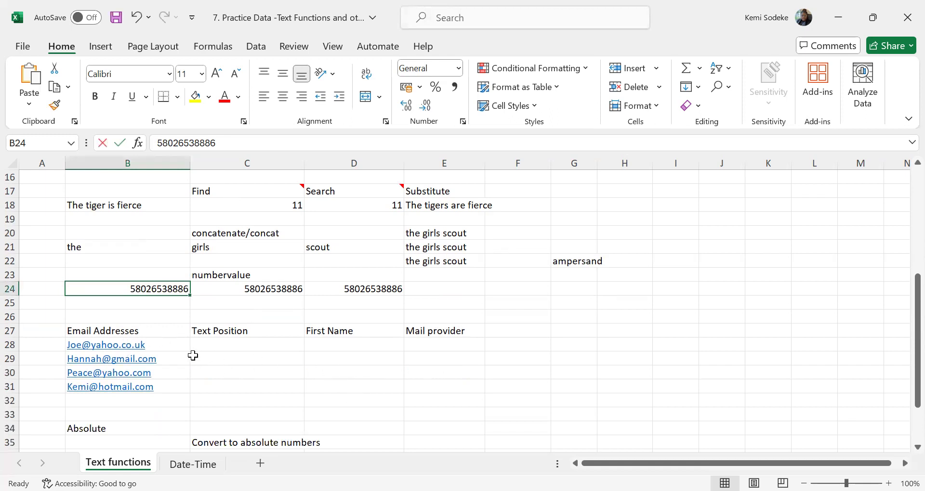
left_click(163, 332)
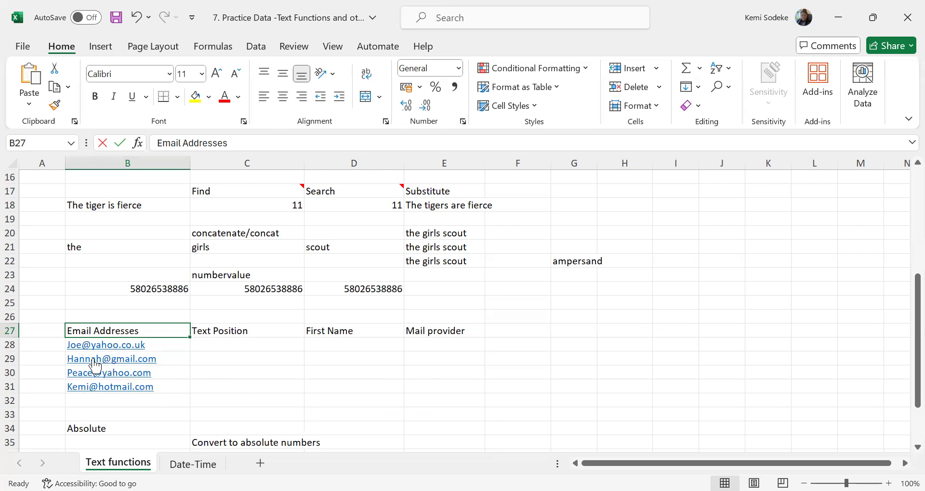
scroll(528, 372, "up", 4)
scroll(529, 372, "up", 1)
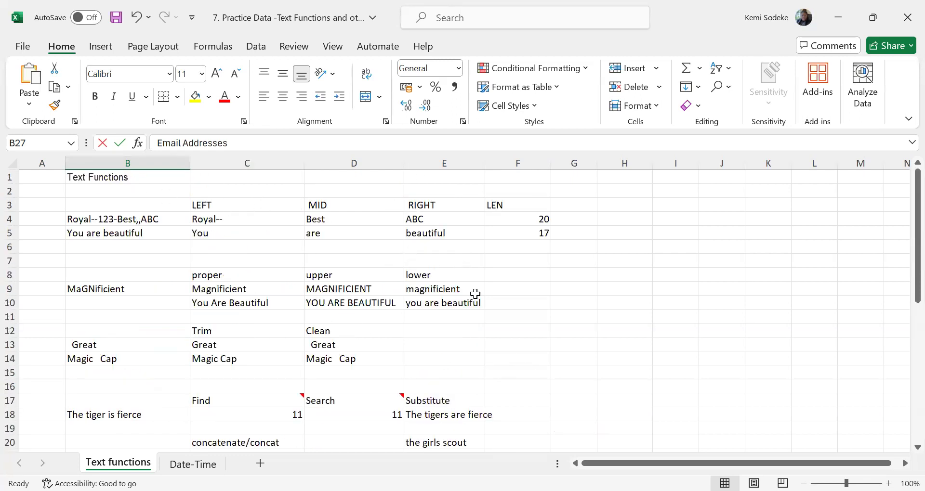
scroll(475, 295, "down", 5)
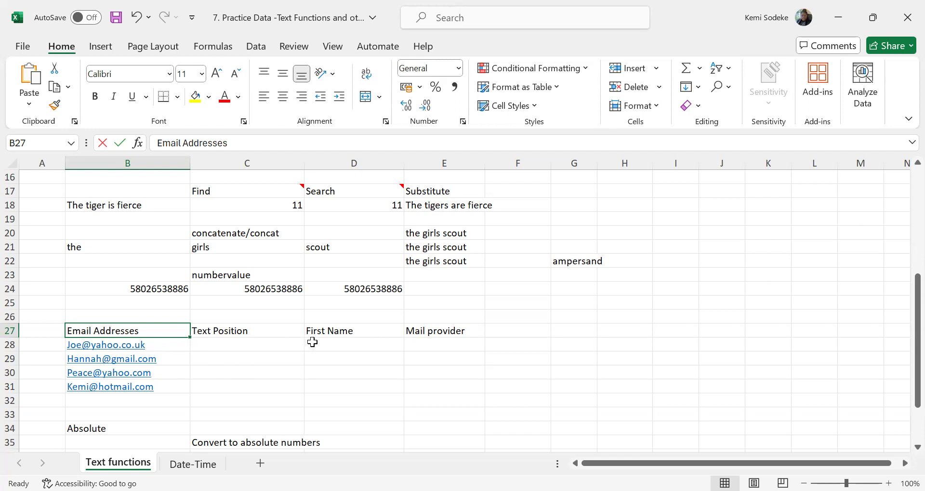
left_click(168, 345)
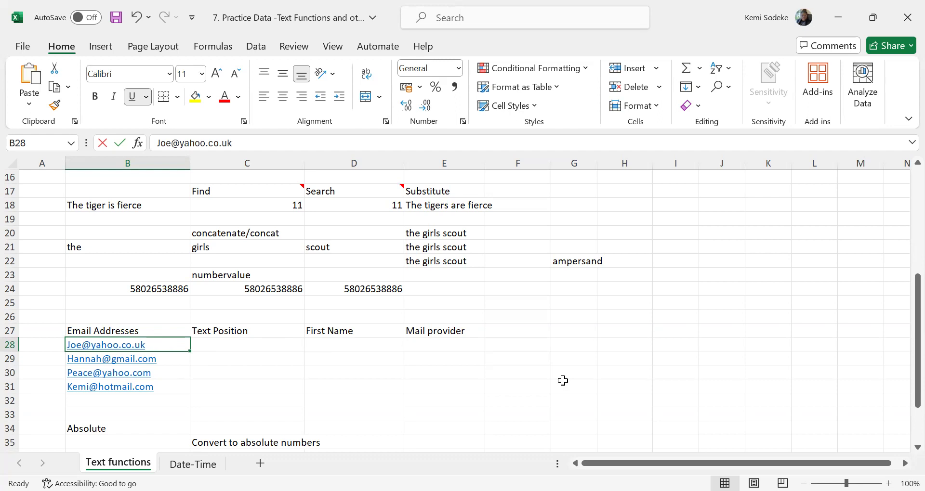
Enter the formula =LEFT(B28,3) in D28 to extract the first name from the first email address.
left_click(373, 344)
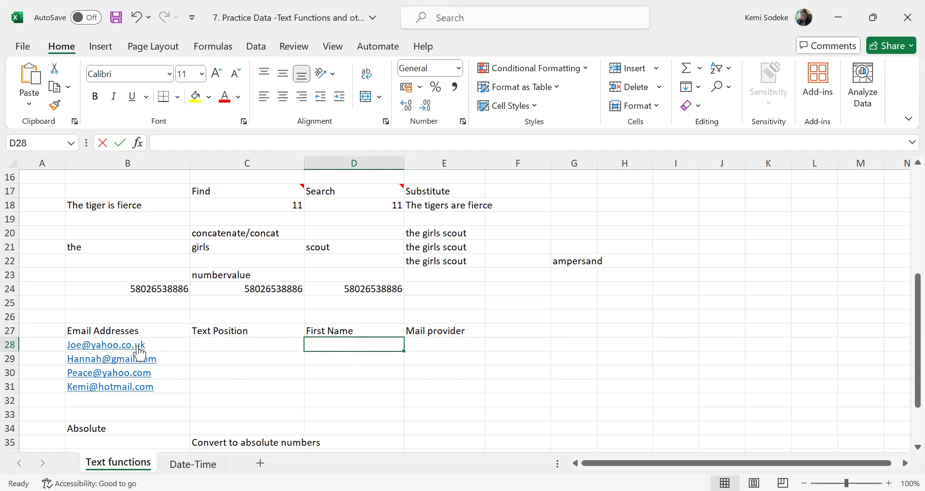
type("=")
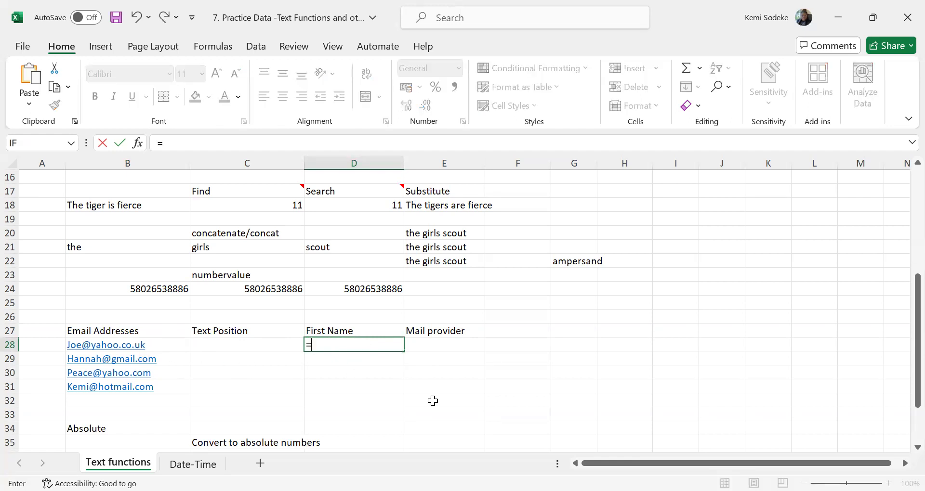
type("left")
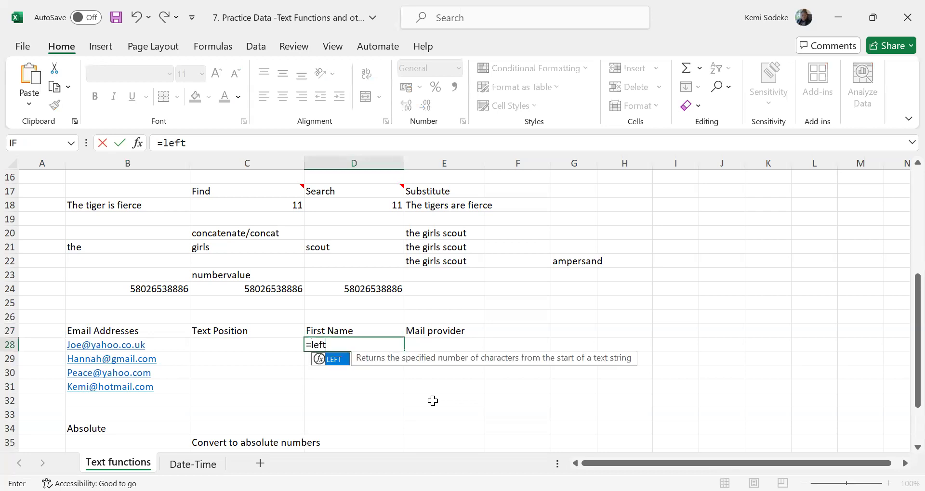
type("(")
left_click(170, 344)
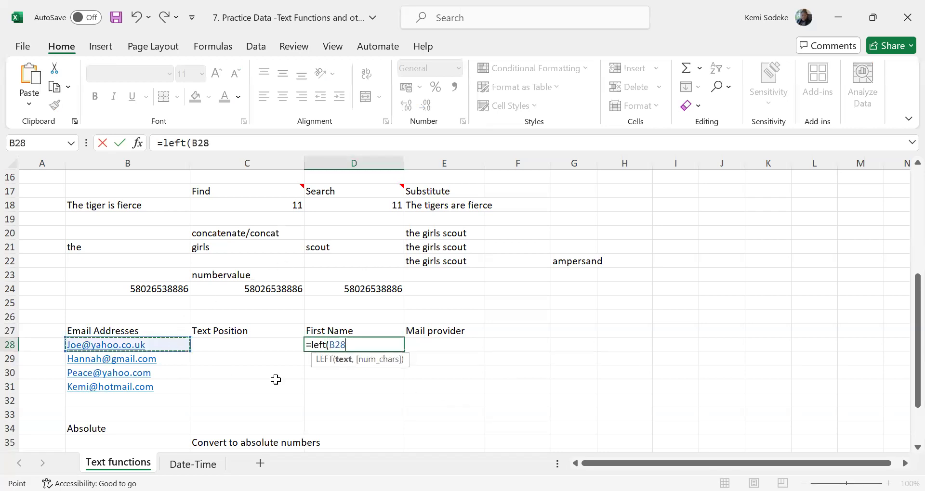
type(",")
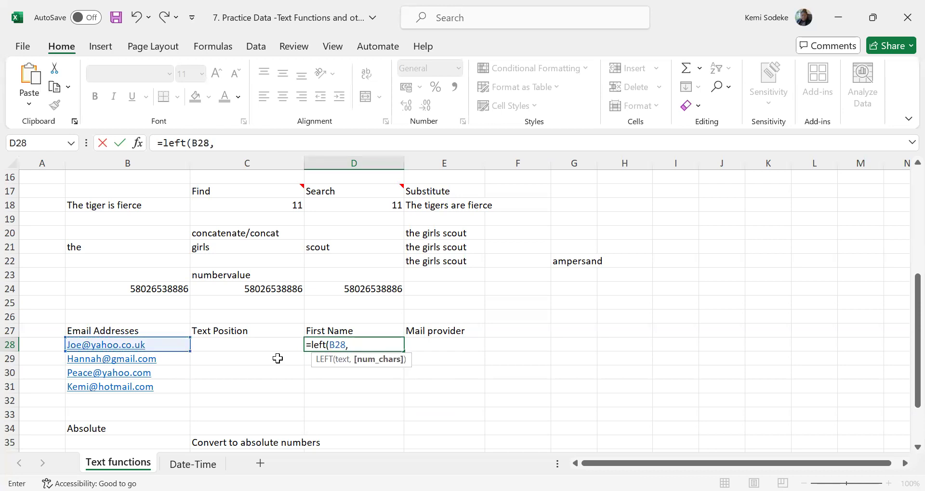
type("3)")
key("Return")
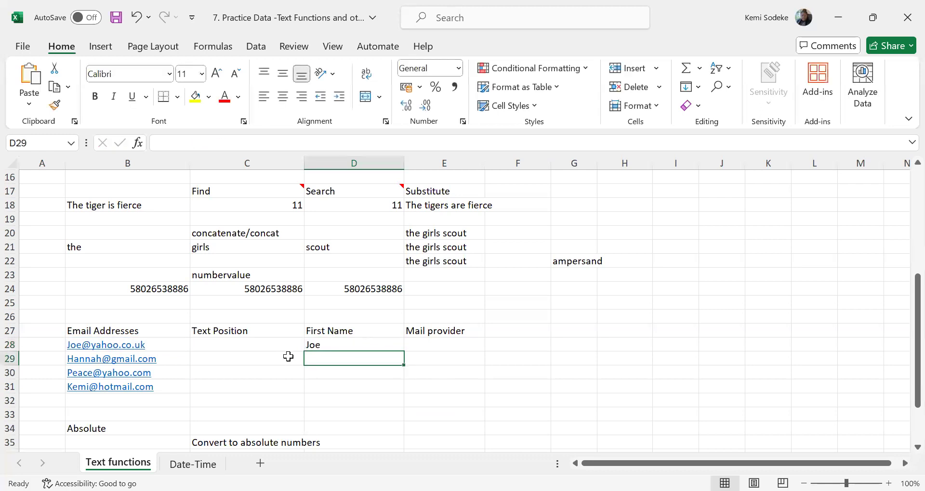
Copy the LEFT formula in D28 down to D31 and check the extracted names.
left_click(332, 344)
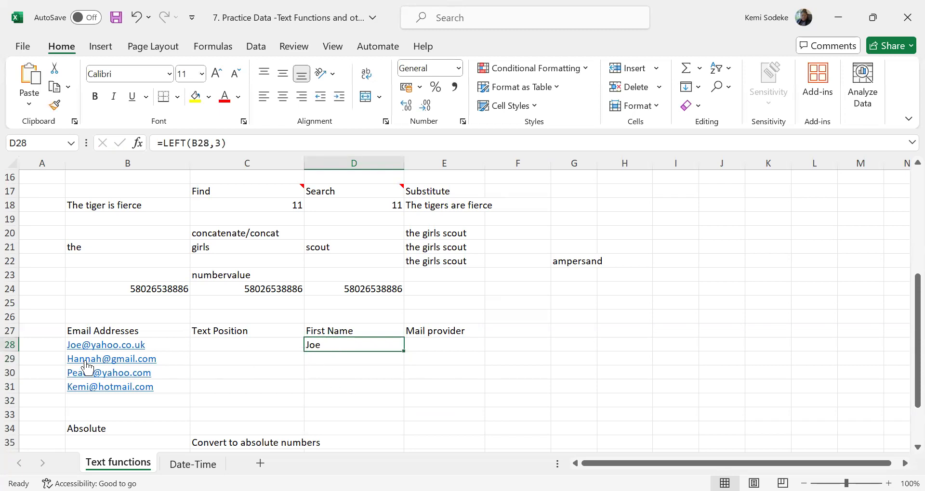
left_click_drag(403, 356, 396, 391)
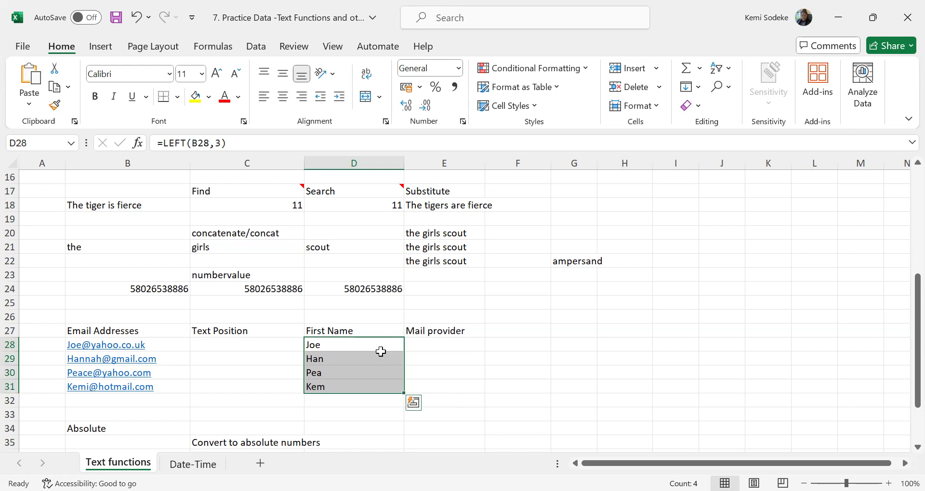
key("Down")
key("Down")
key("Down")
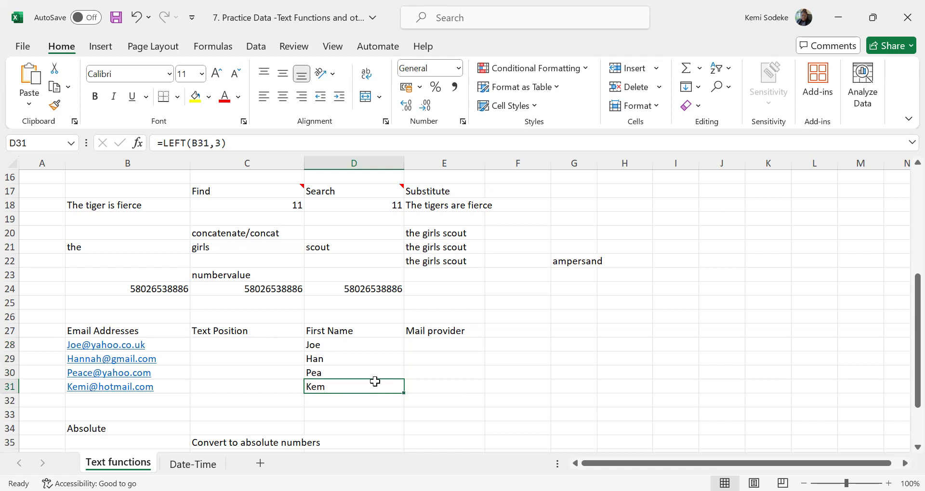
left_click(341, 344)
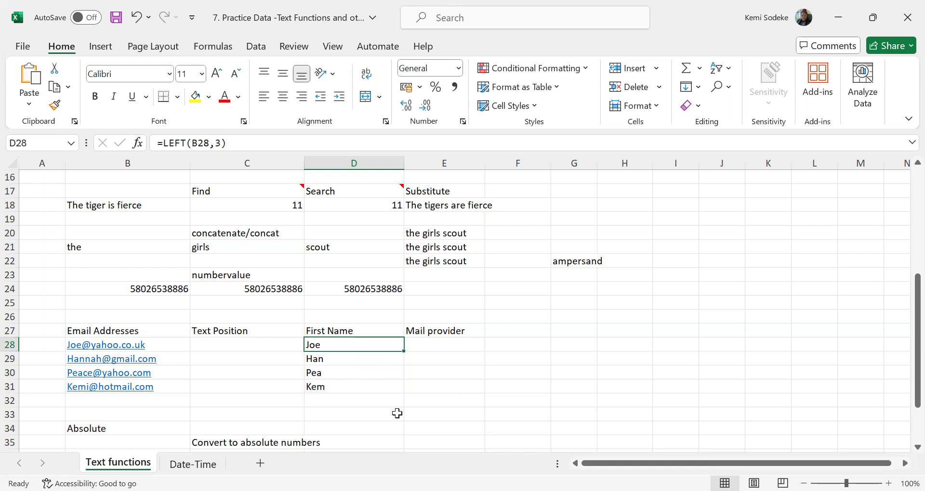
left_click(441, 345)
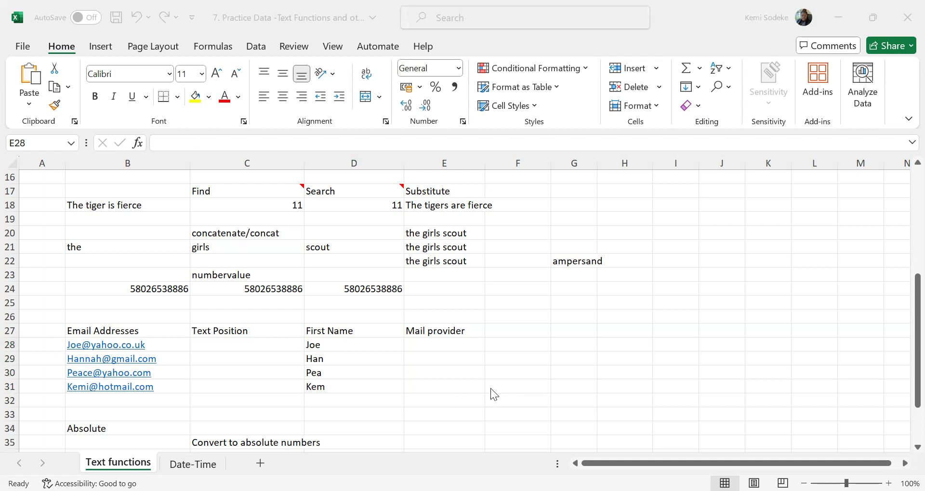
Clear the First Name formulas in D28:D31.
left_click(448, 345)
left_click_drag(337, 346, 337, 384)
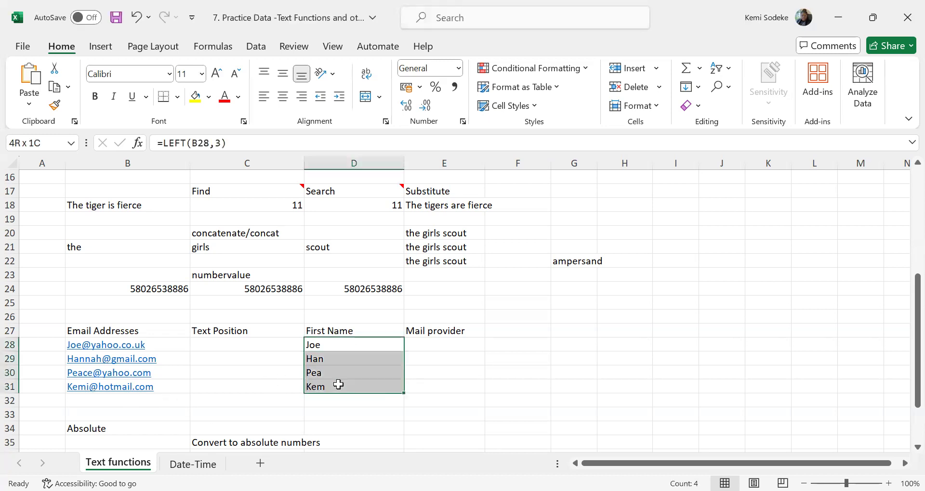
key("Delete")
Enter the formula =FIND("@",B28) in C28 to locate the @ sign in the first email address.
left_click(233, 345)
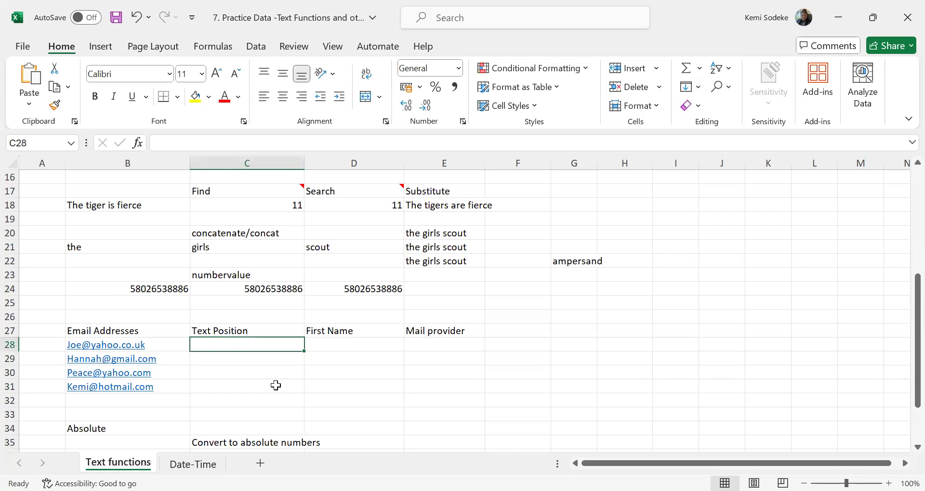
type("=")
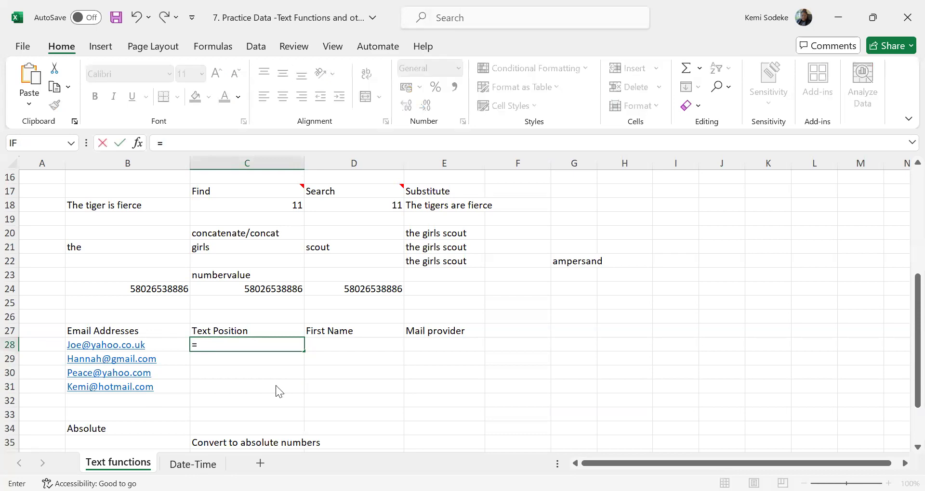
type("find(")
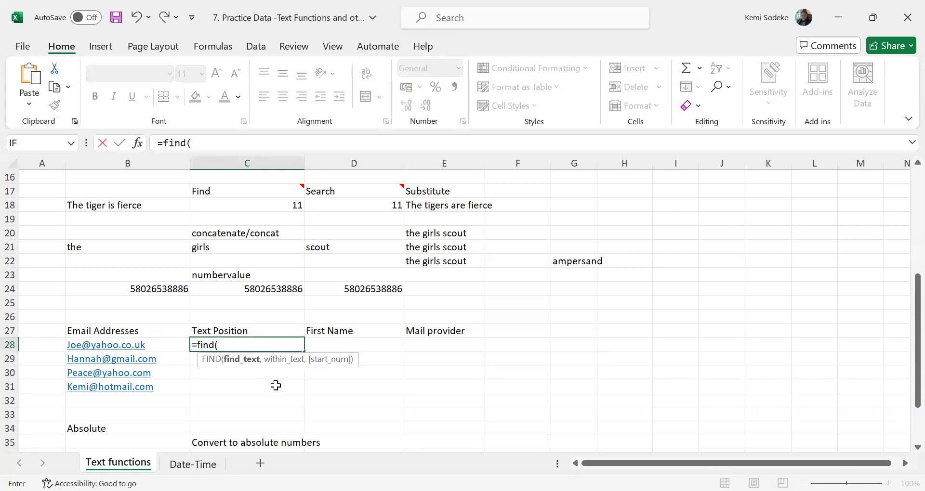
type("\"@\",")
left_click(160, 343)
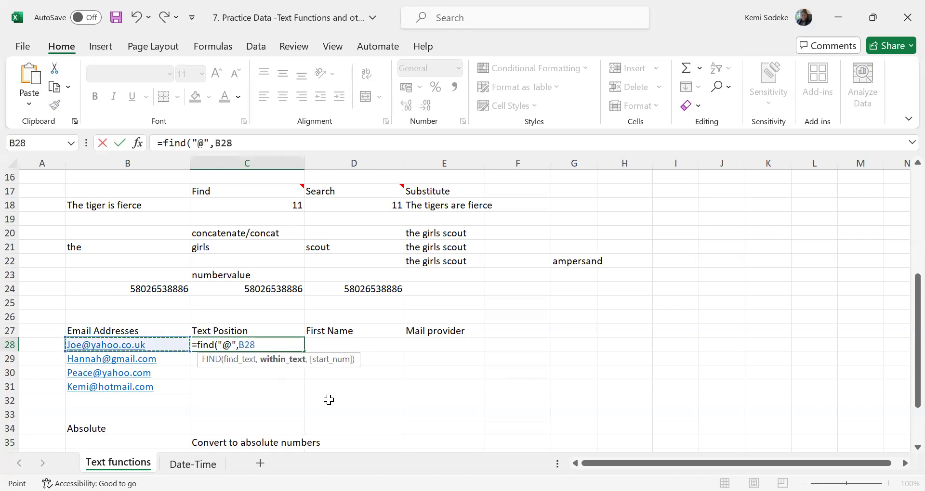
key("Return")
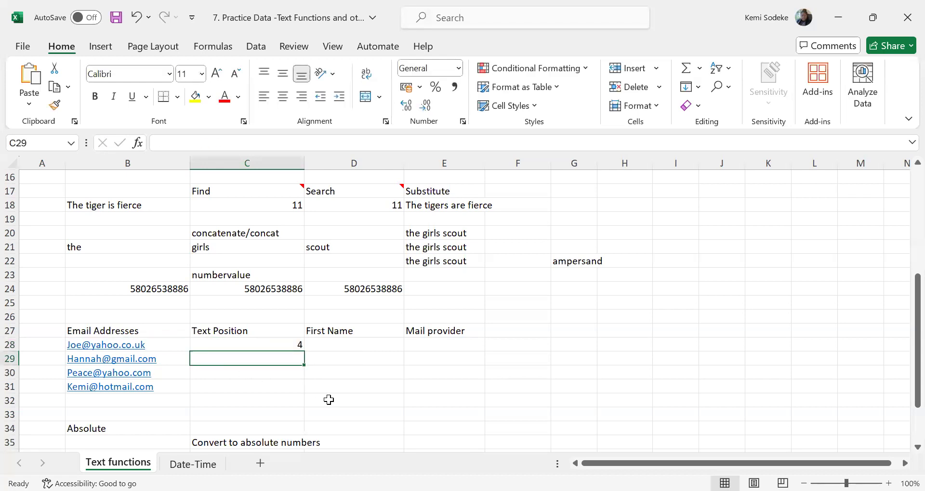
Copy the FIND formula in C28 down to C31 to fill the Text Position column.
left_click(282, 343)
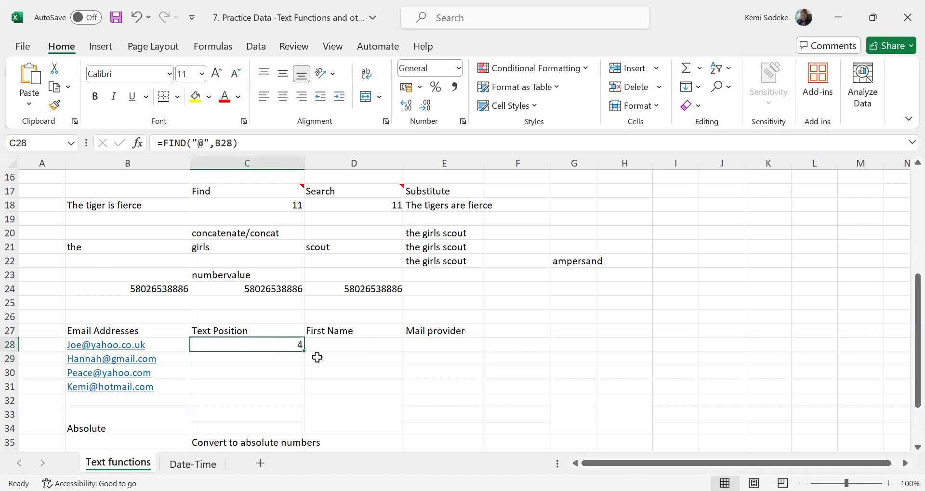
left_click_drag(304, 352, 296, 389)
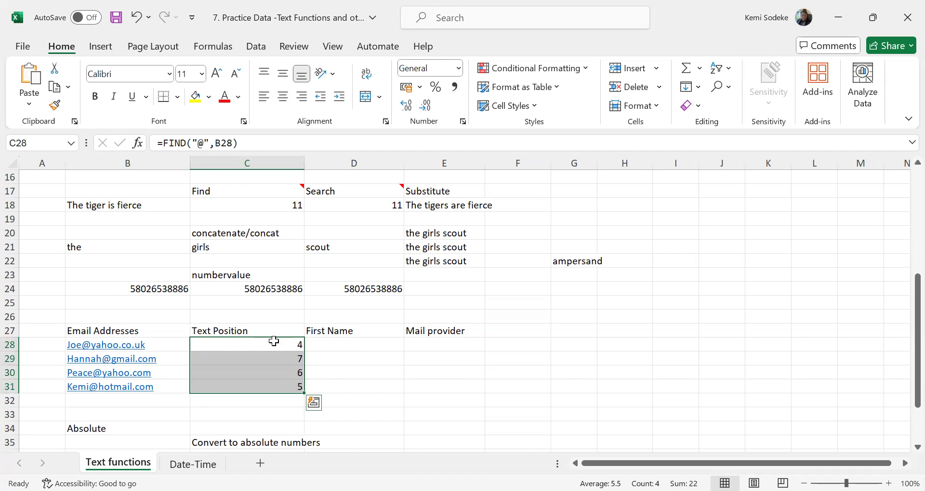
left_click(285, 350)
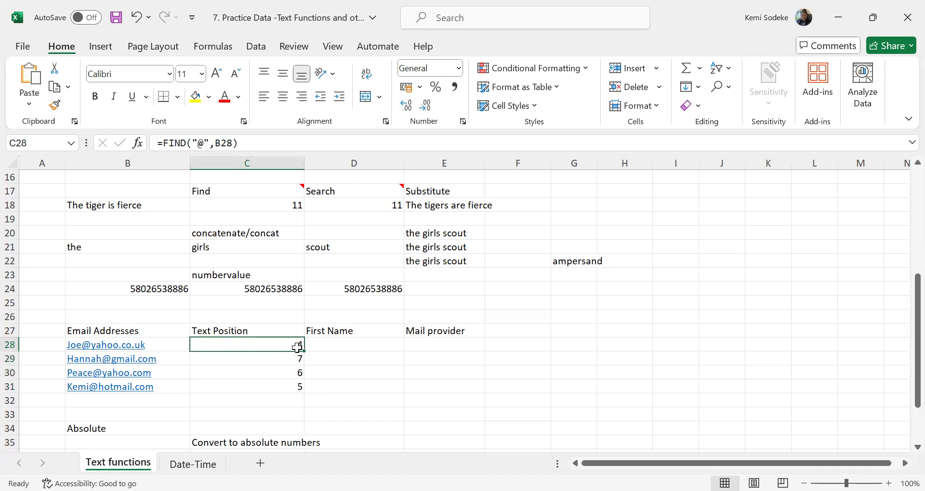
Enter the formula =LEFT(B28,(C28-1)) in D28 to extract the first name before the @ sign.
left_click(338, 344)
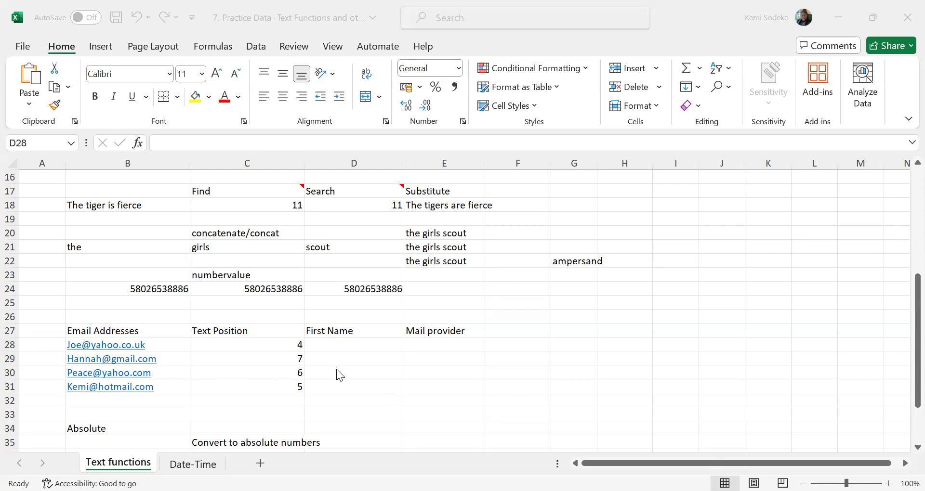
left_click(348, 343)
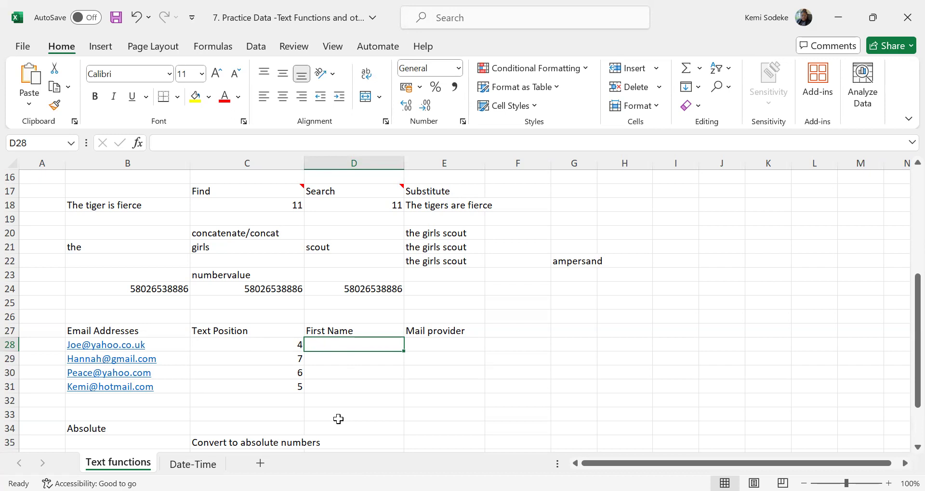
type("=")
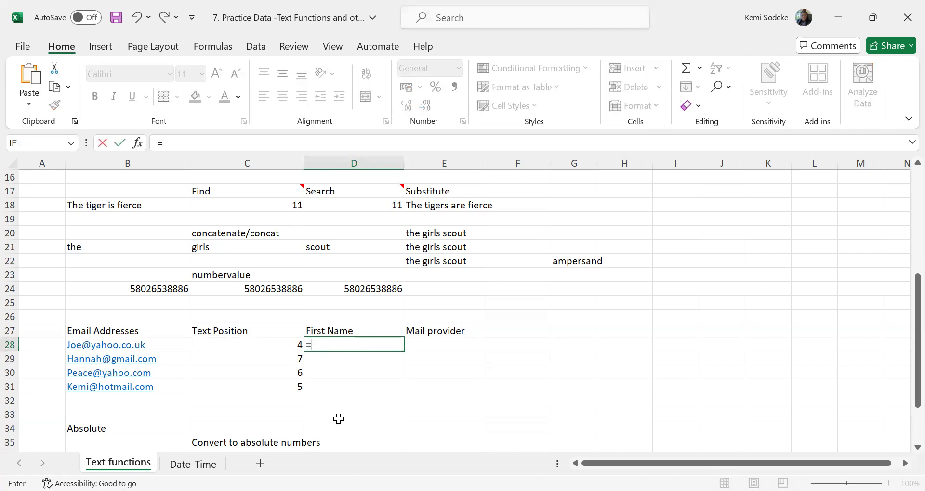
type("left(")
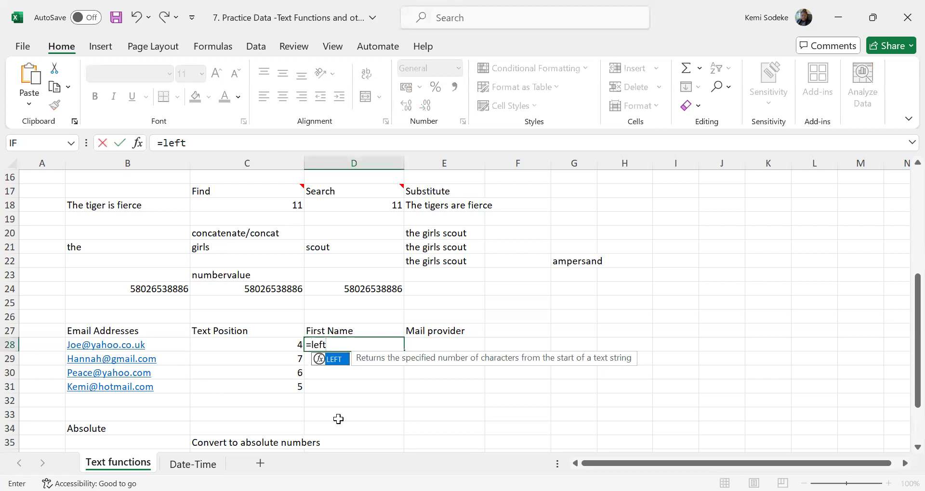
left_click(171, 346)
type(",")
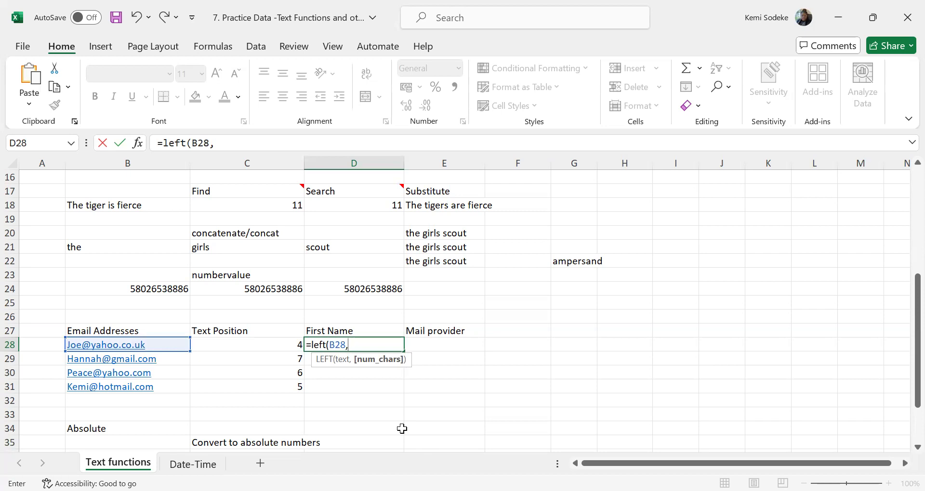
type("(")
left_click(285, 346)
type("-1)")
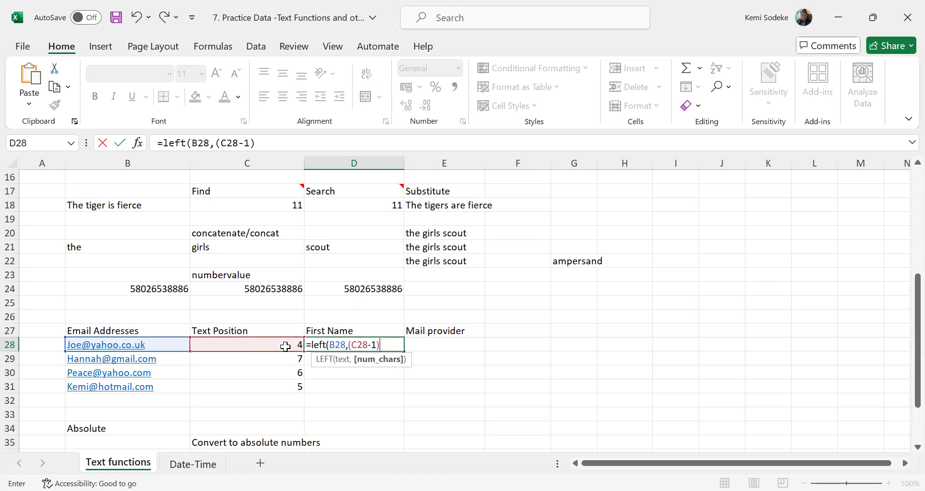
key("Return")
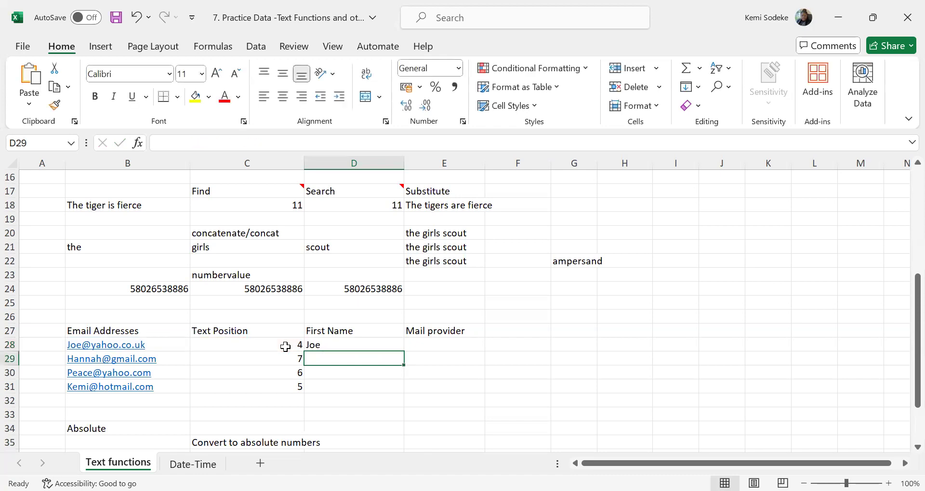
Copy the LEFT formula in D28 down to D31 to extract the first names from the remaining email addresses.
left_click(321, 342)
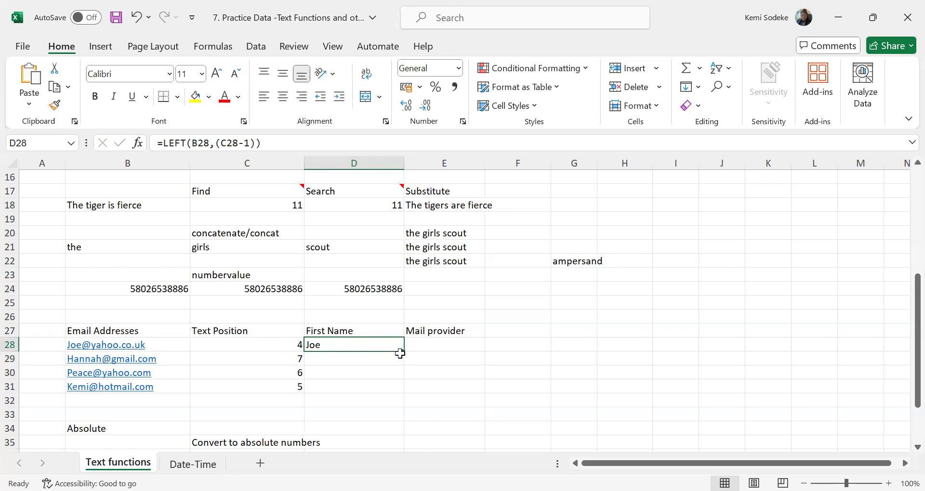
left_click_drag(403, 351, 395, 389)
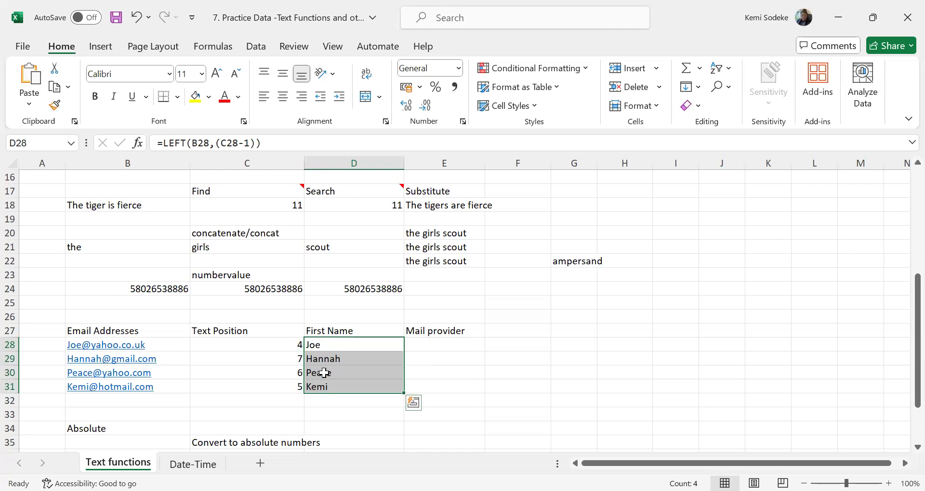
left_click(343, 360)
left_click(333, 385)
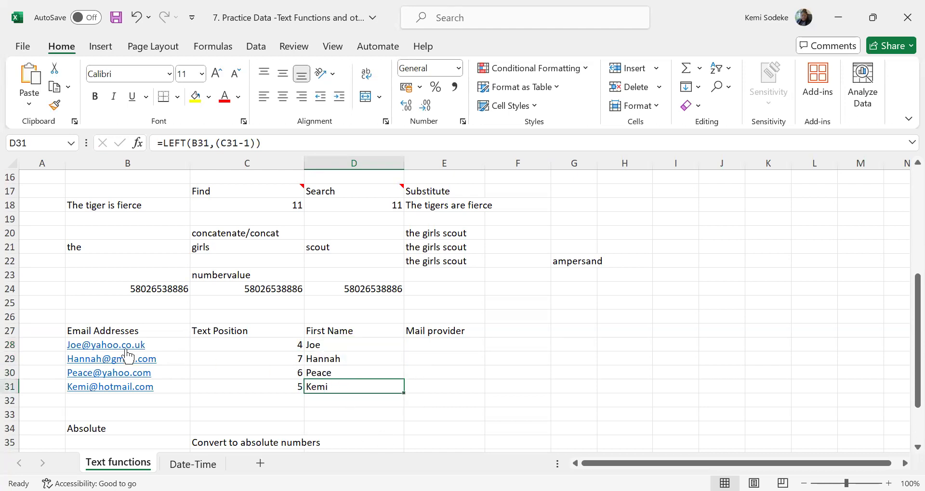
left_click(345, 347)
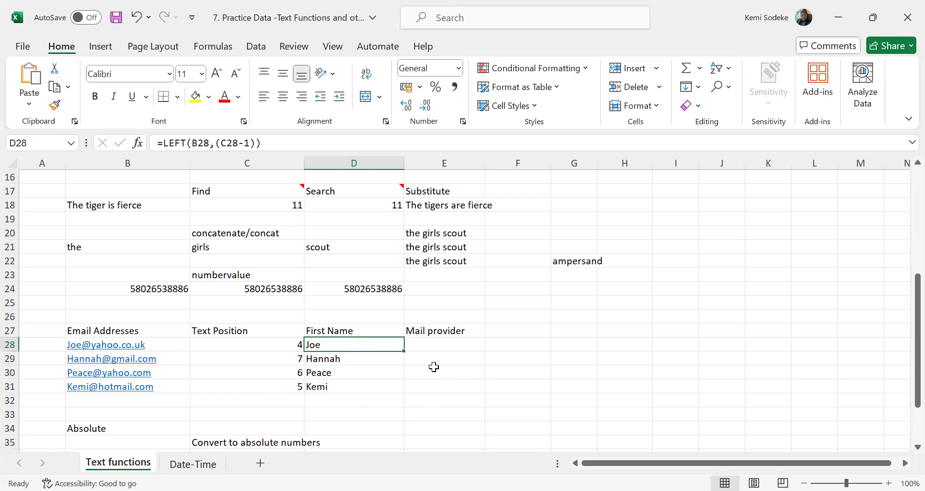
Examine the FIND and LEFT formulas in the Text Position and First Name columns, including the cell references used in D29.
left_click(437, 344)
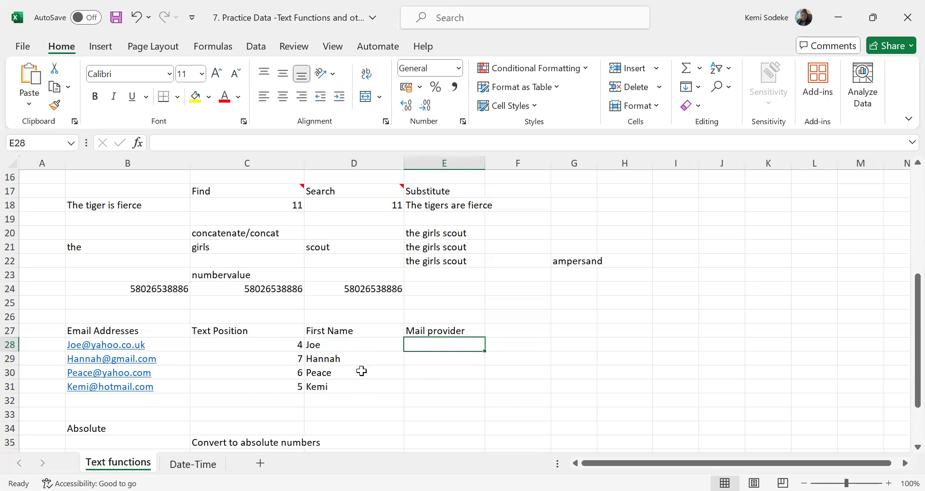
left_click(359, 356)
left_click(360, 343)
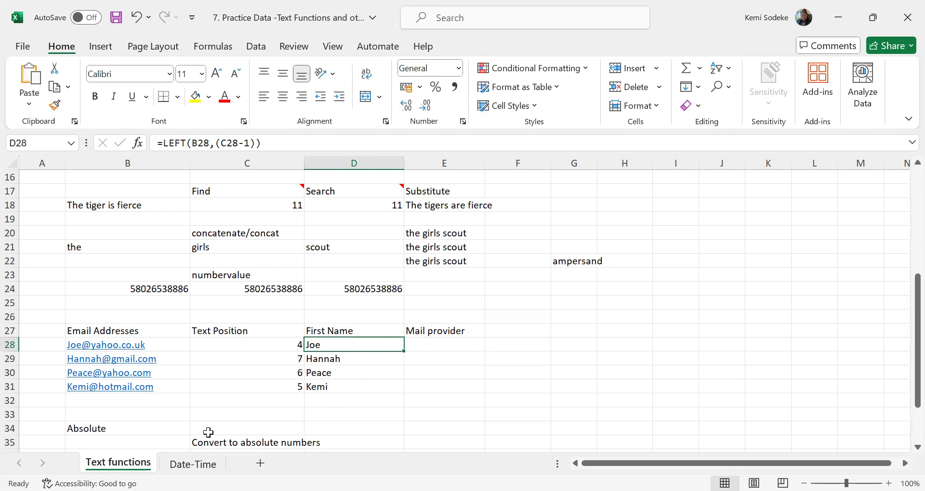
left_click(331, 359)
left_click(335, 375)
left_click(328, 383)
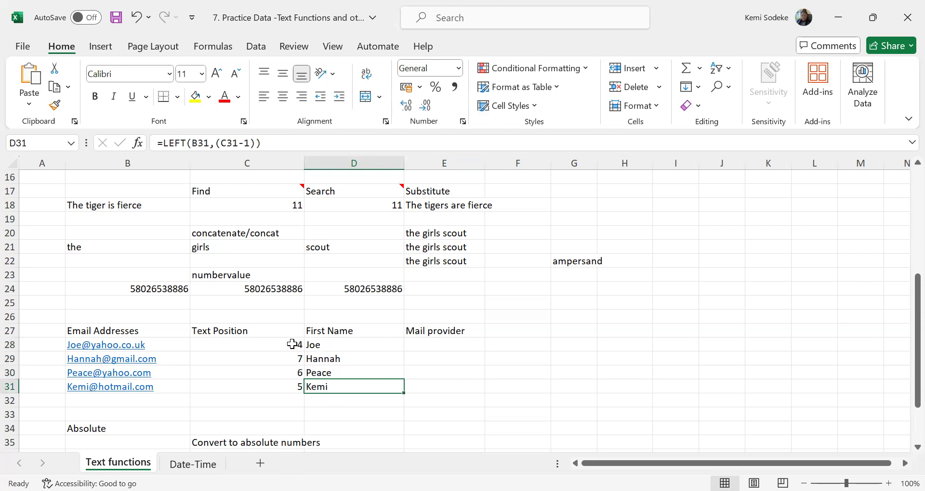
left_click(272, 344)
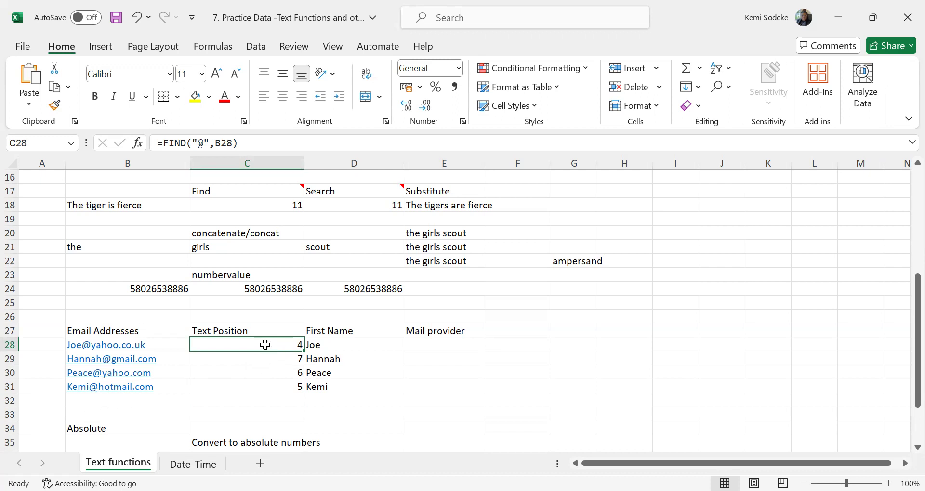
left_click(272, 361)
left_click(272, 370)
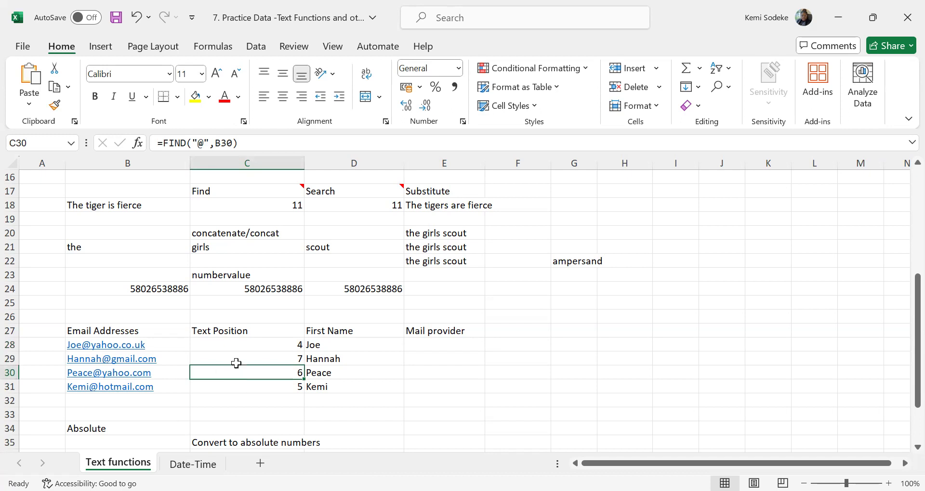
left_click(333, 346)
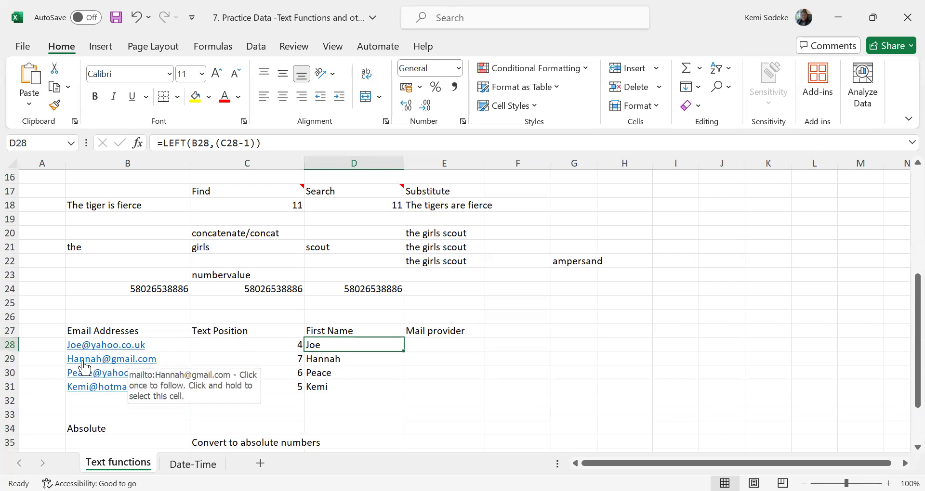
left_click(348, 356)
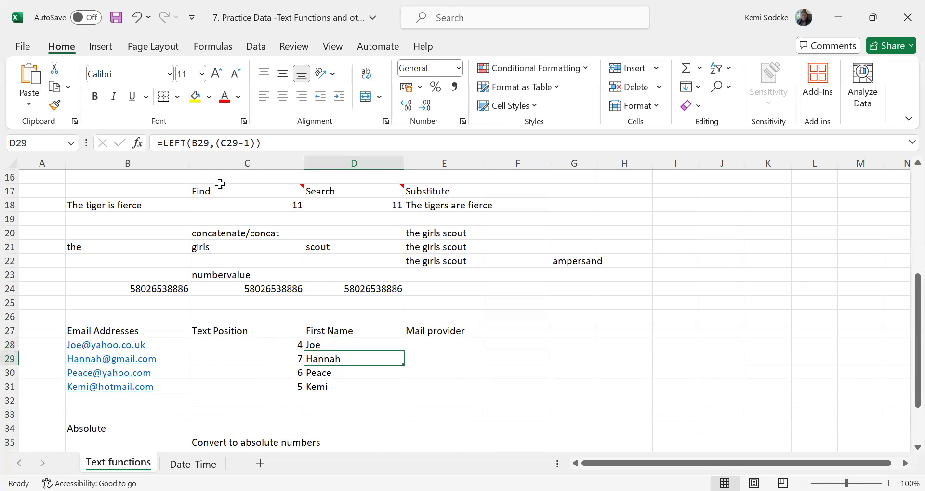
left_click(279, 143)
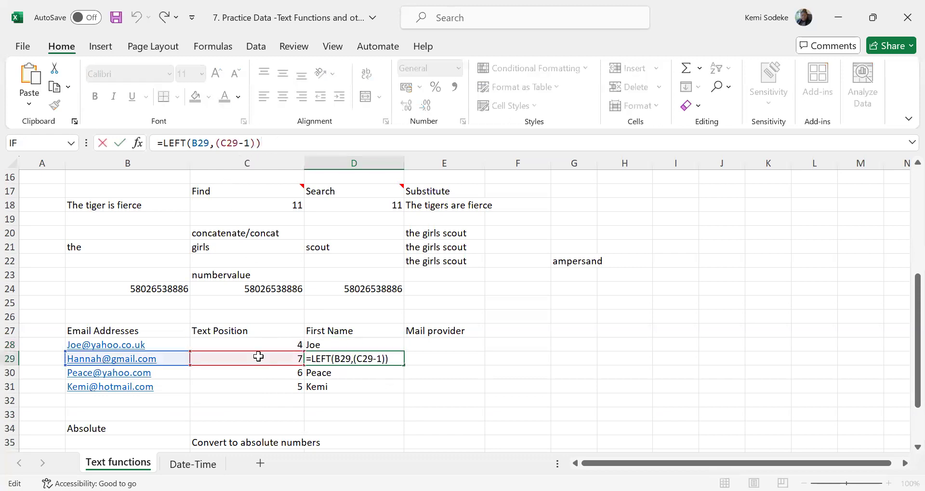
left_click(388, 403)
left_click(364, 362)
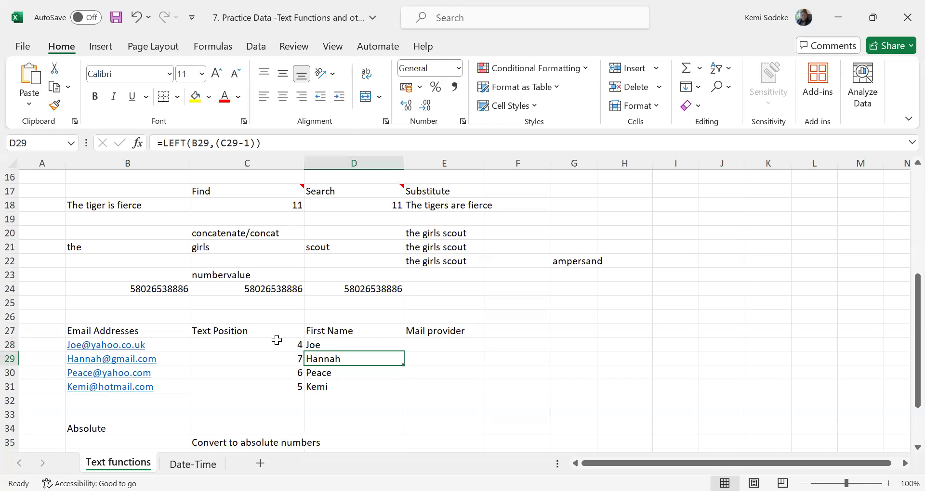
left_click(432, 343)
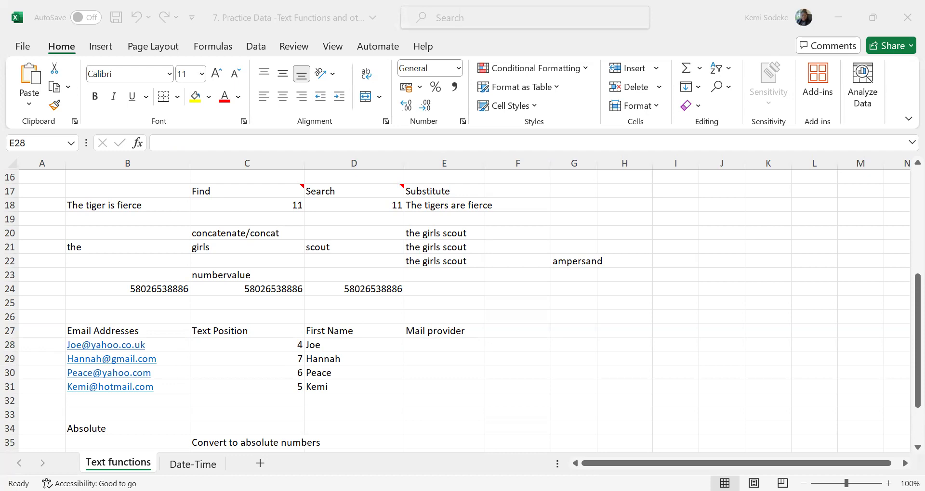
Enter the formula =MID(B28,(C28+1),20) in E28 to extract the mail provider after the @ sign.
left_click(440, 347)
type("=")
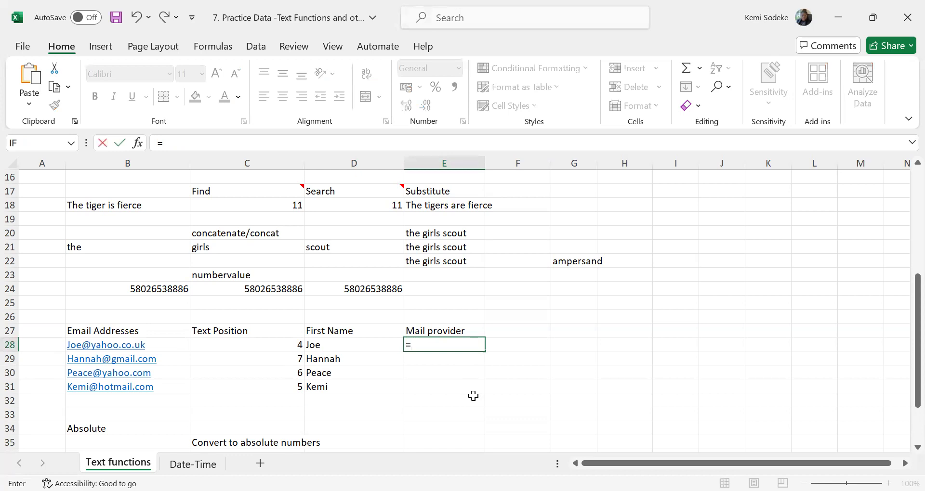
type("mid(")
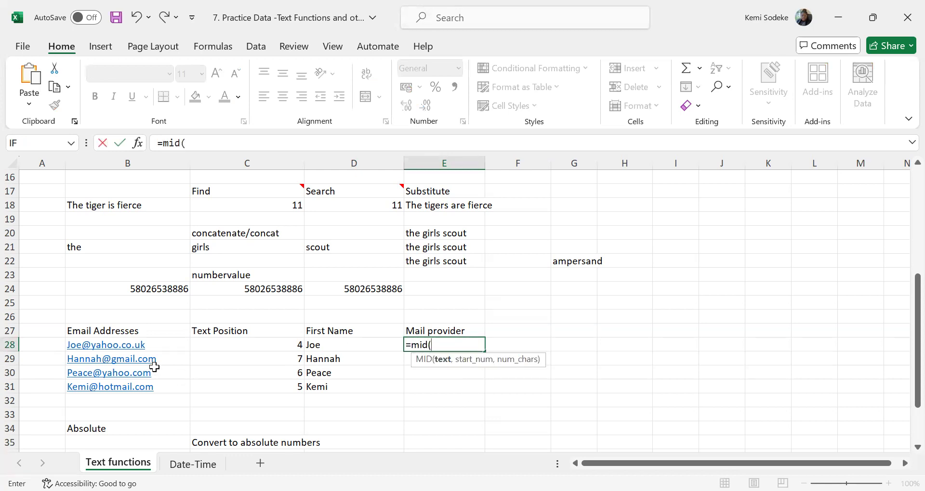
left_click(161, 345)
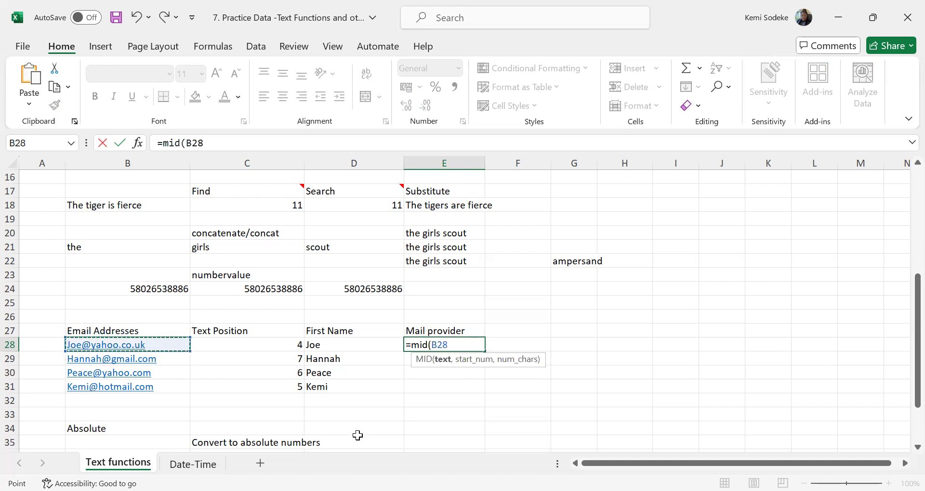
type(",")
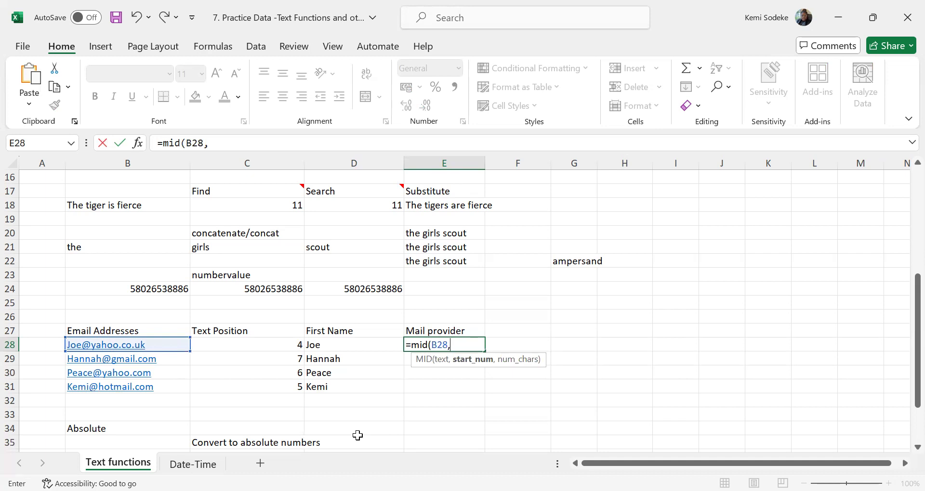
type("(")
left_click(268, 342)
type("+")
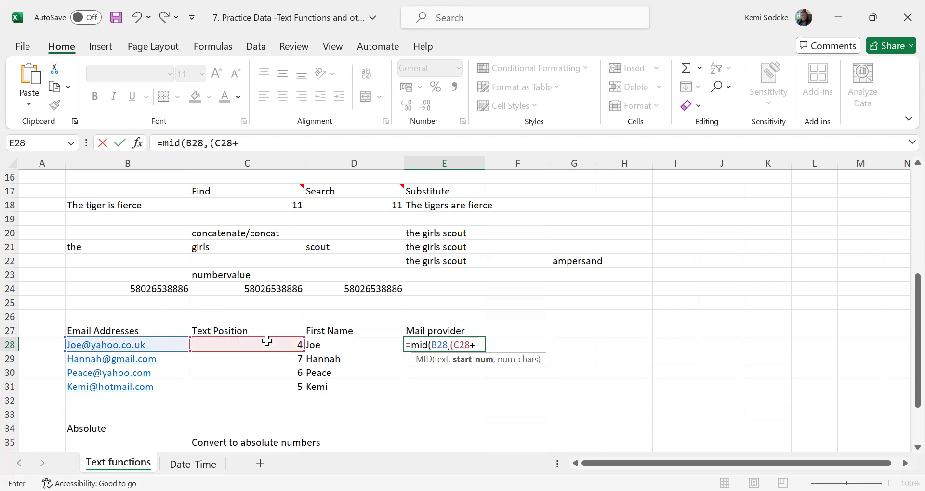
type("1),")
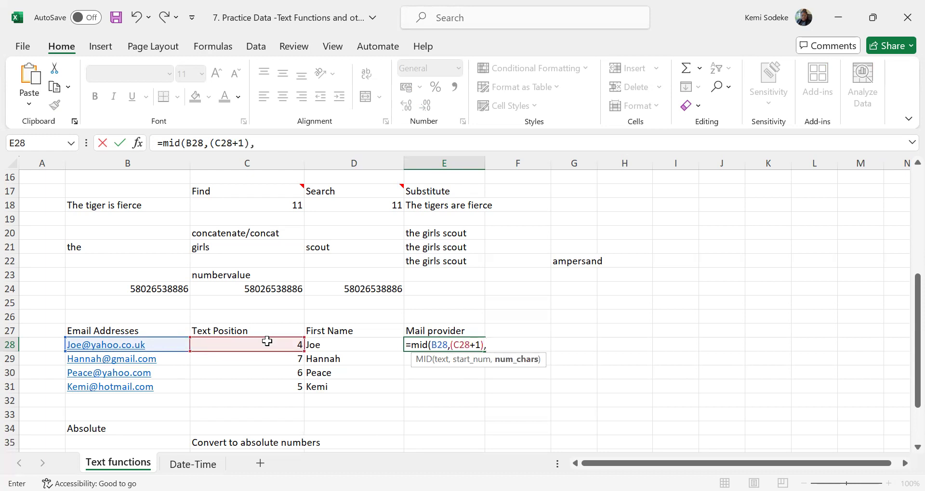
type("20)")
key("Return")
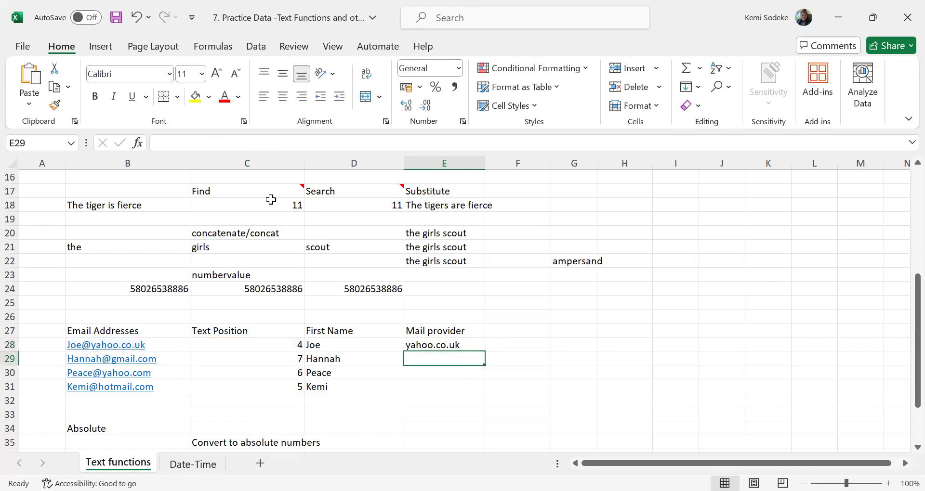
Copy the MID formula in E28 down to E31 to extract the mail providers from the remaining email addresses.
left_click(439, 344)
left_click_drag(484, 362, 481, 391)
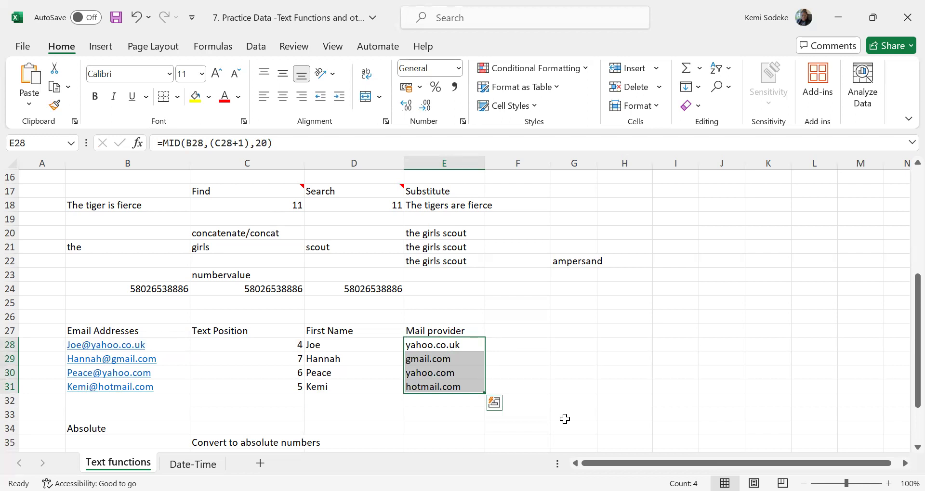
left_click(448, 406)
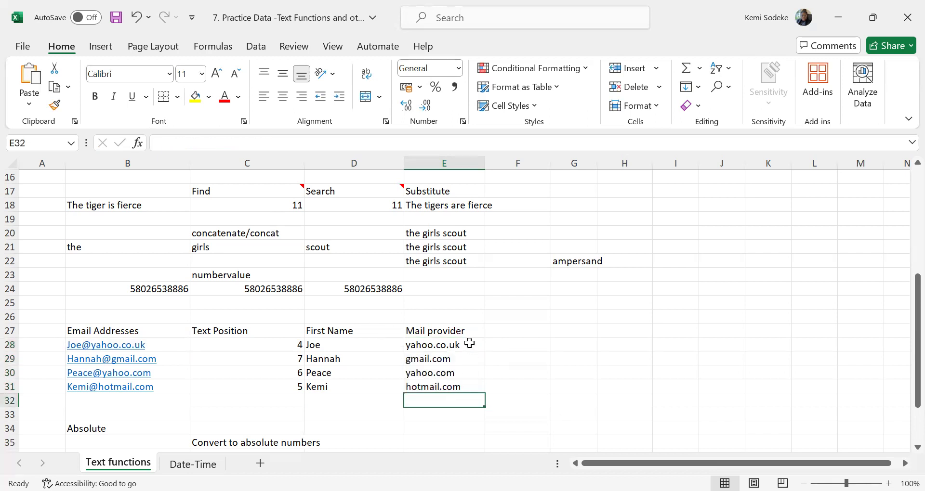
left_click(470, 345)
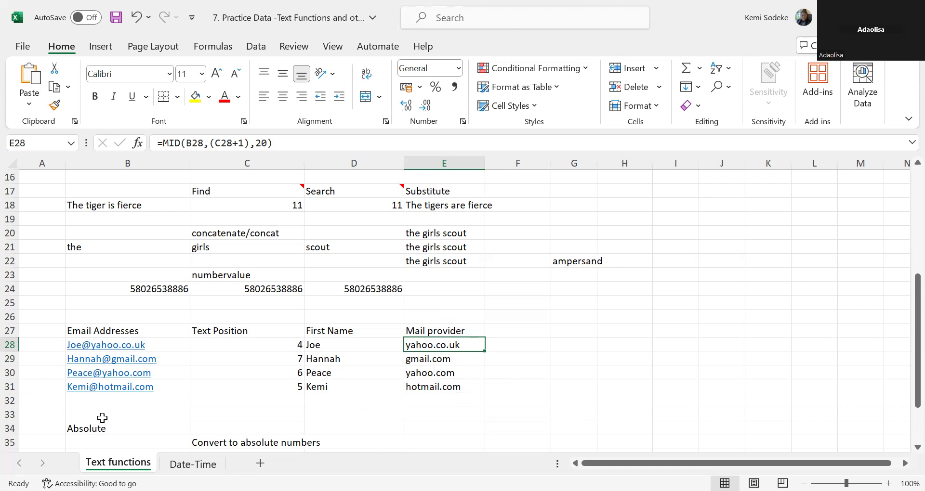
left_click(501, 344)
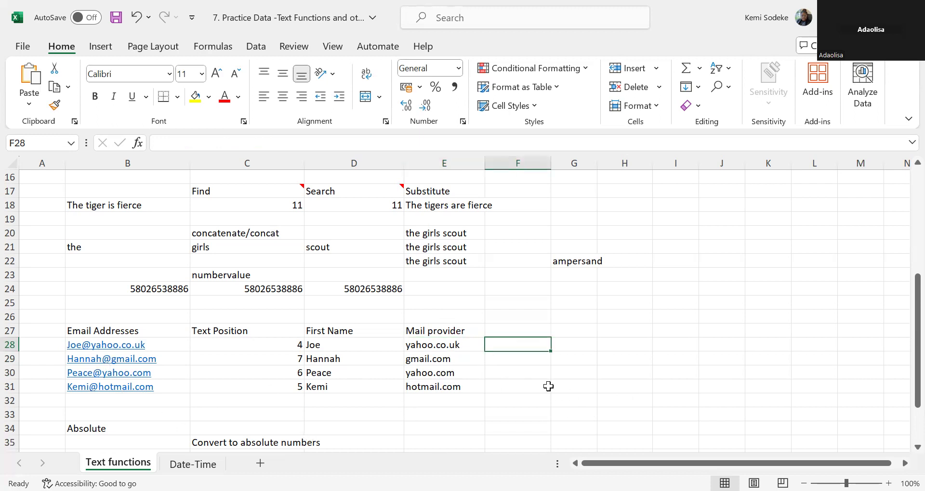
type("=")
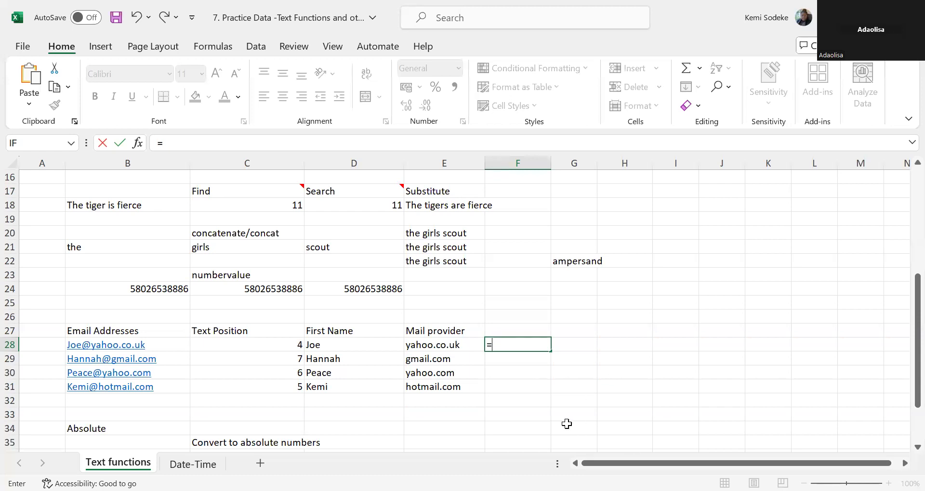
key("Escape")
left_click(537, 411)
Enter the formula =FIND(".",B28) in F28 to locate the first dot in the email address.
left_click(508, 347)
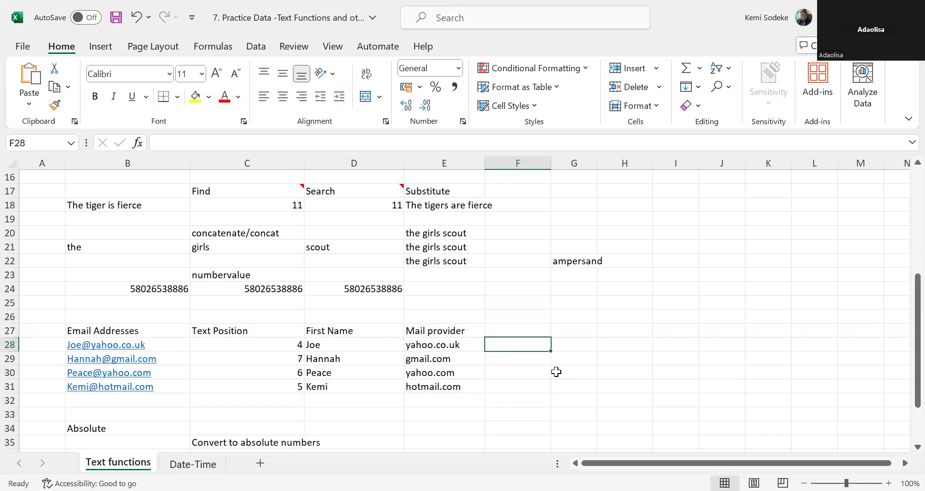
type("=")
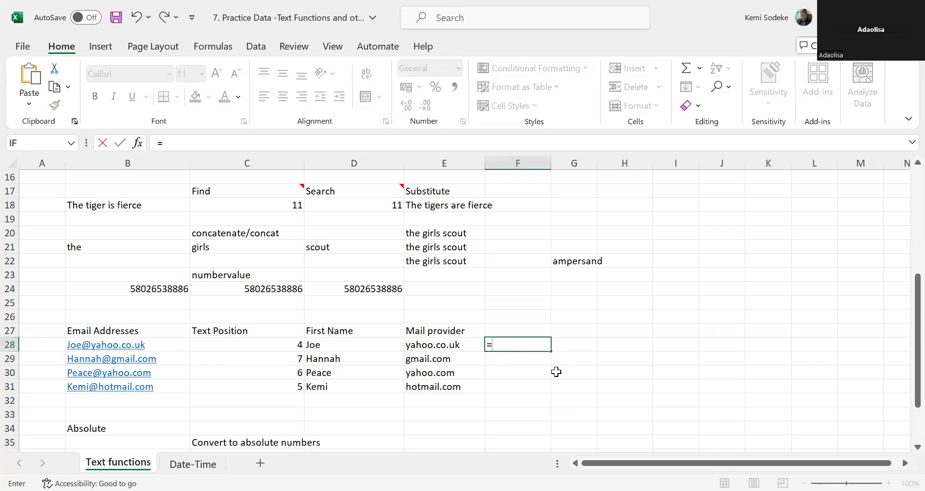
type("find")
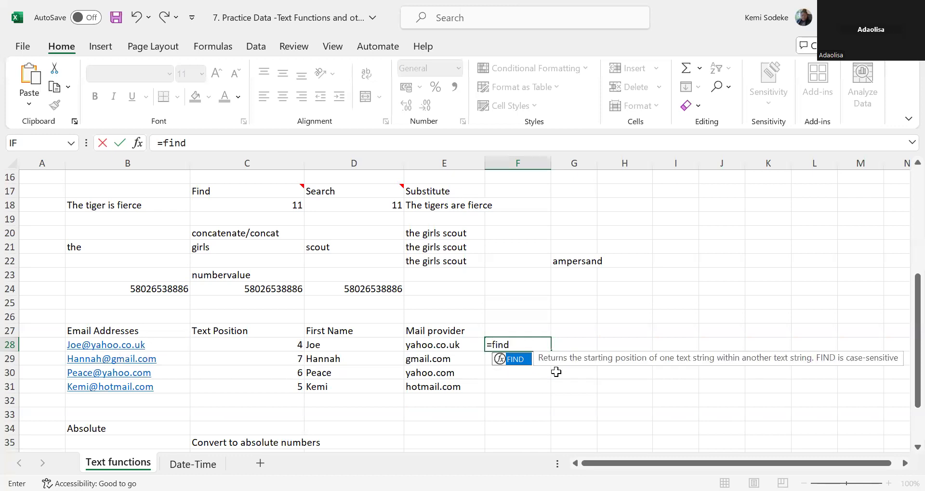
type("(")
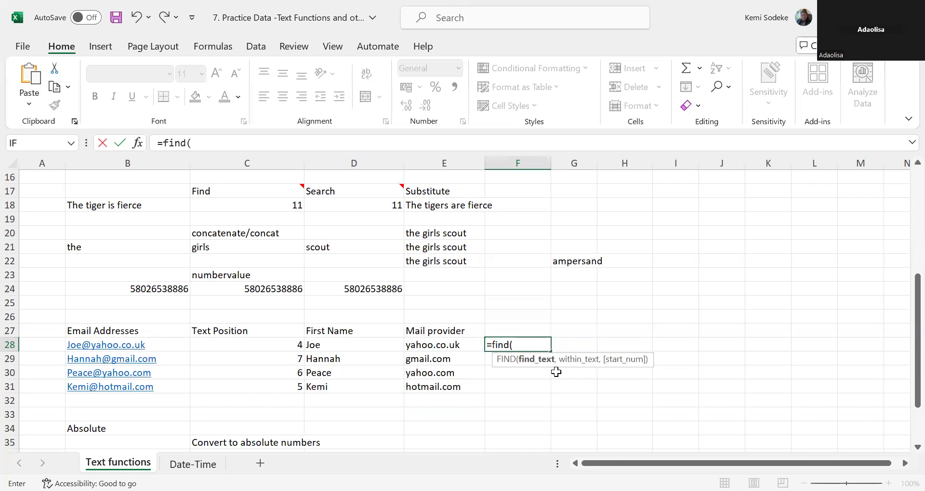
type("\".\"")
type(",")
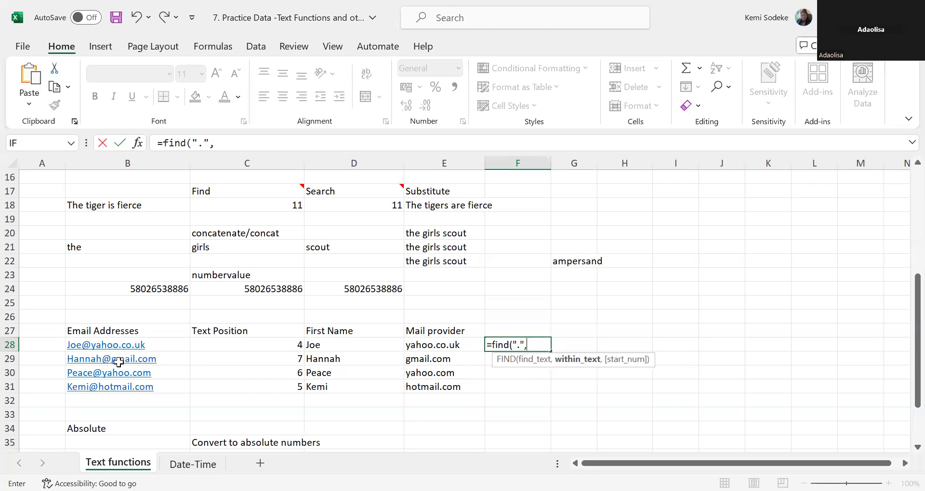
left_click(131, 345)
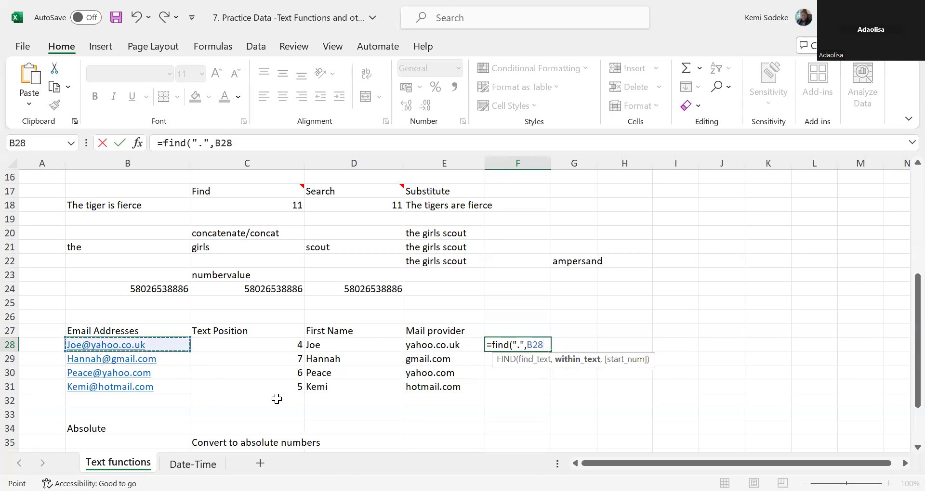
key("Return")
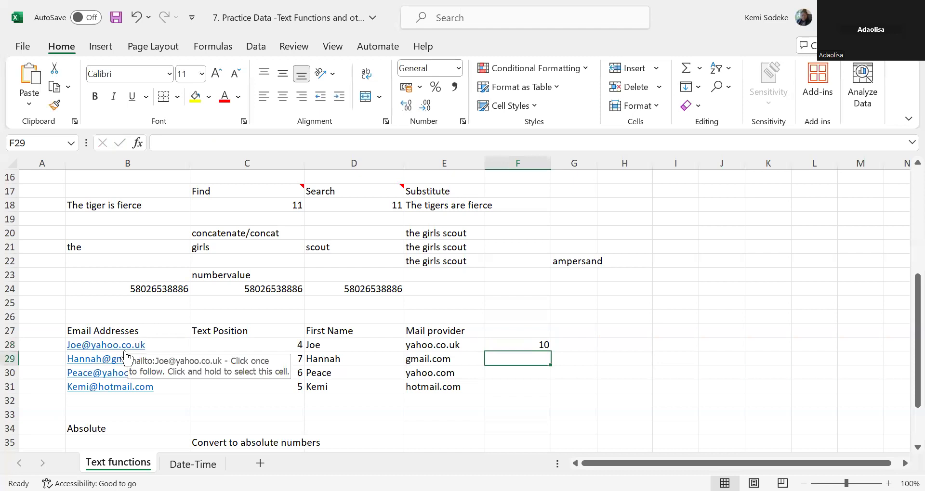
Copy the FIND formula in F28 down to F31 to locate the dot in the remaining email addresses.
left_click(537, 344)
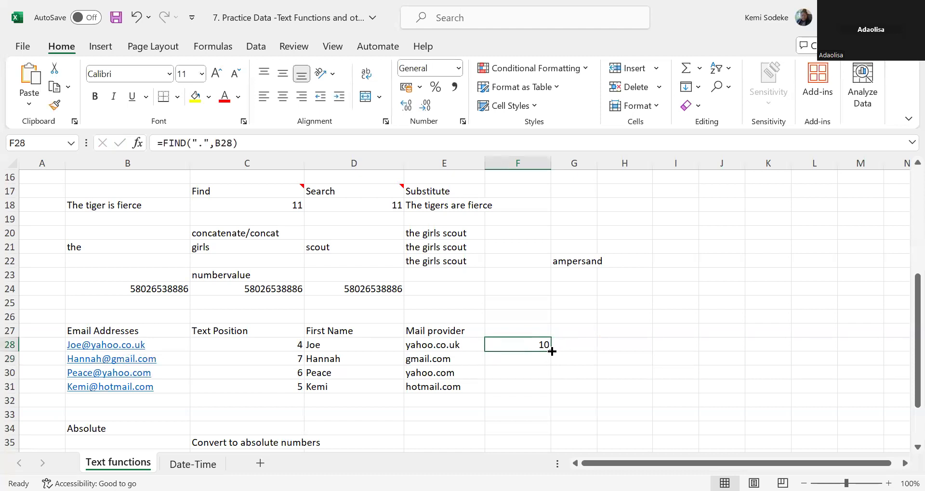
left_click_drag(551, 351, 553, 404)
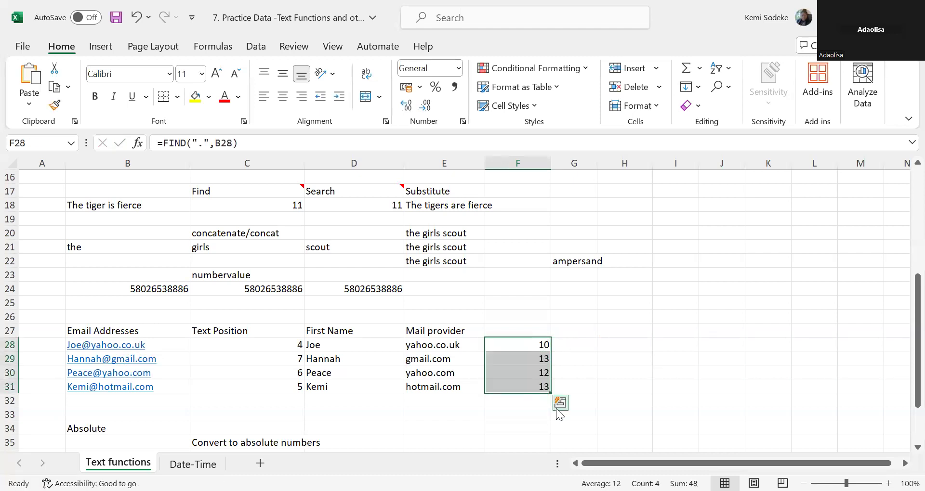
left_click(455, 346)
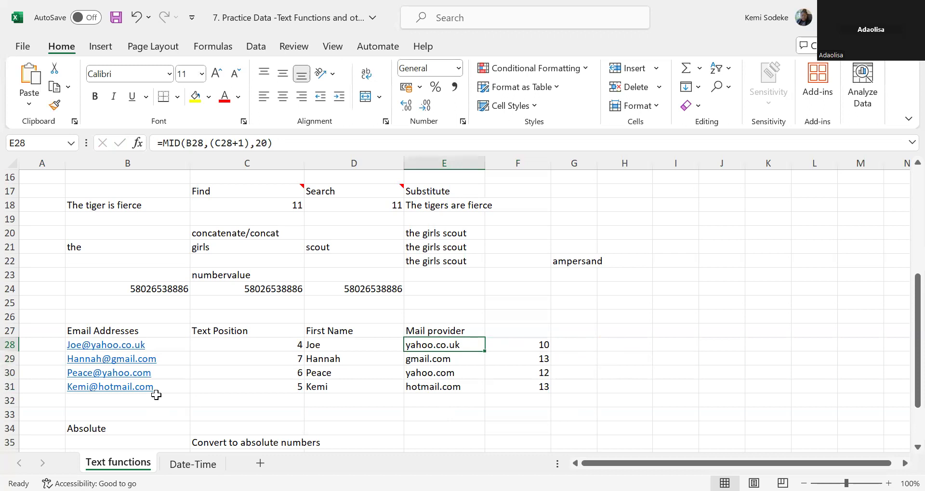
Enter the formula =MID(B28,(C28+1),(F28-1)) in G28, using the dot position in F28 for the number of characters.
left_click(584, 345)
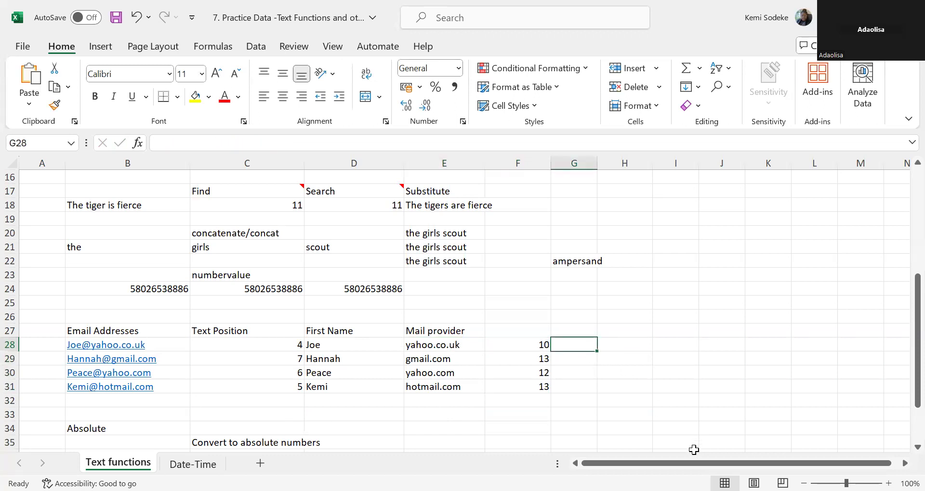
type("=")
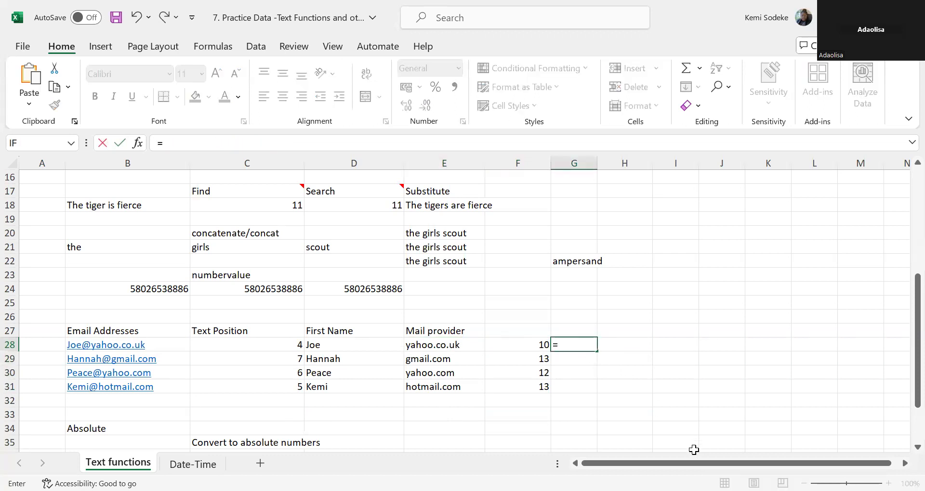
type("mid")
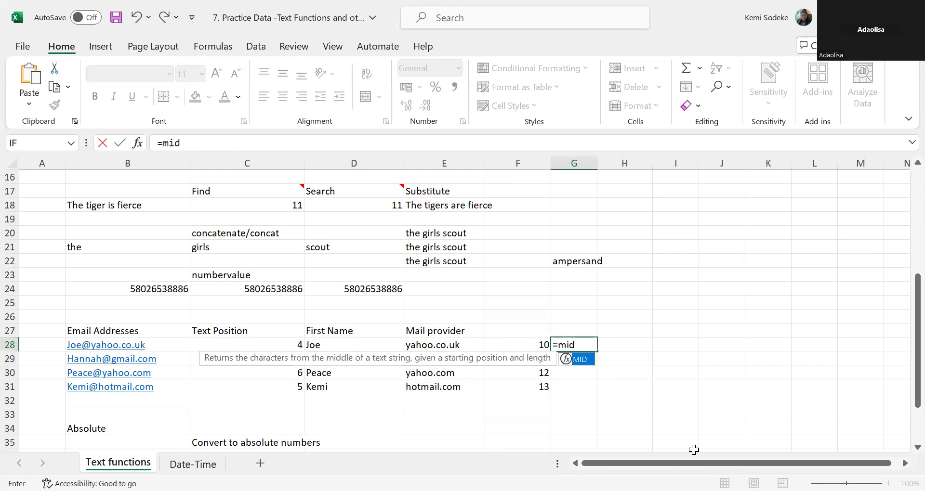
type("(")
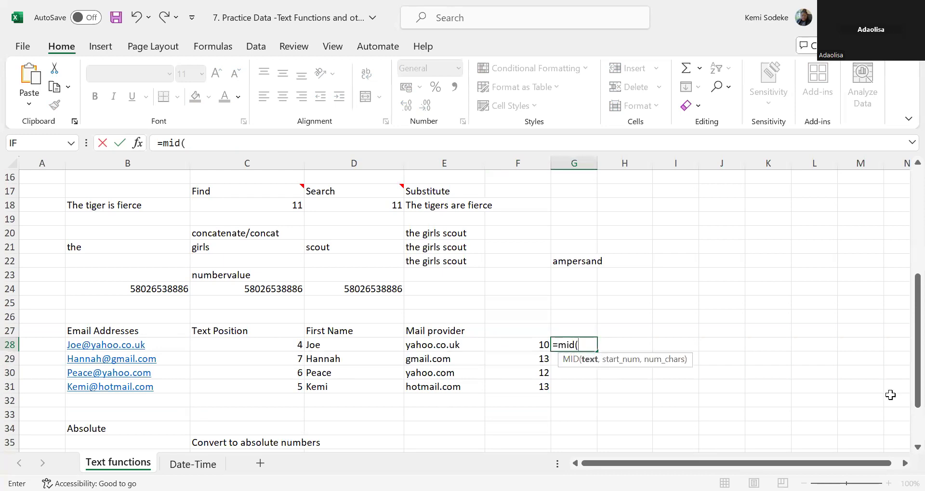
left_click(171, 348)
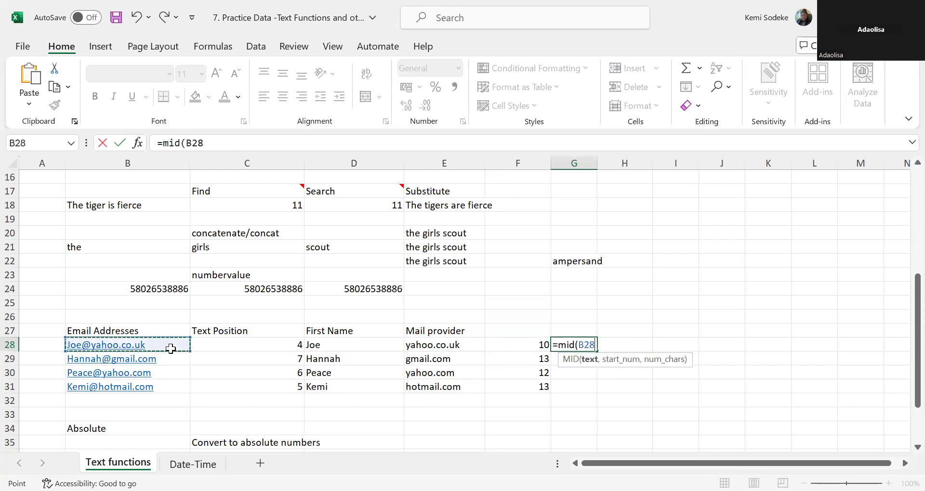
type(",")
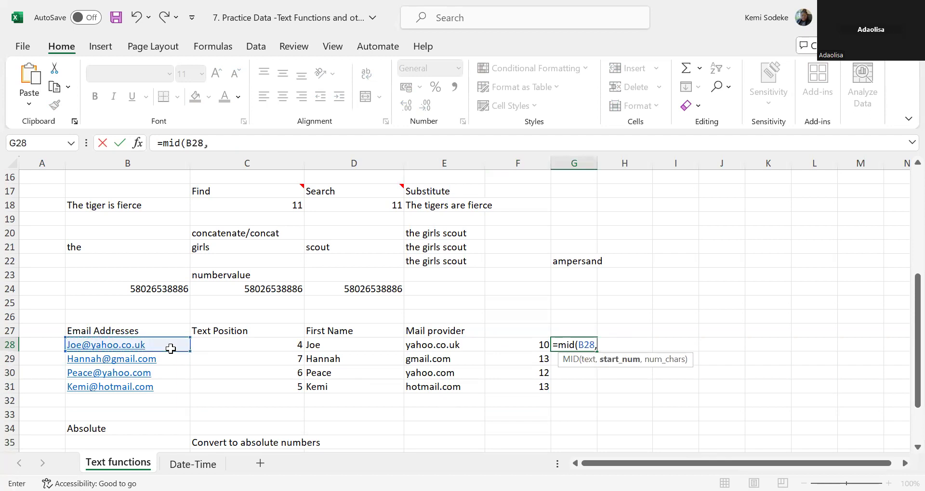
type("(")
left_click(265, 346)
type("+1),")
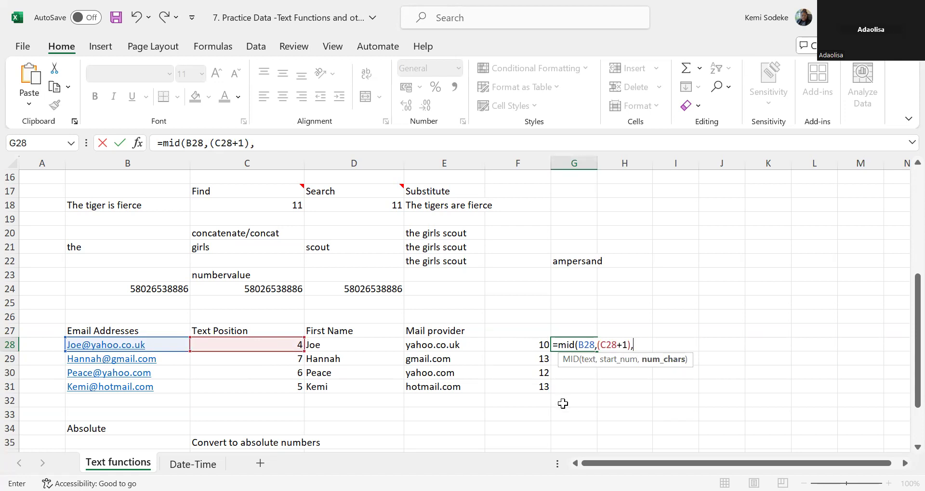
left_click(277, 144)
type("(")
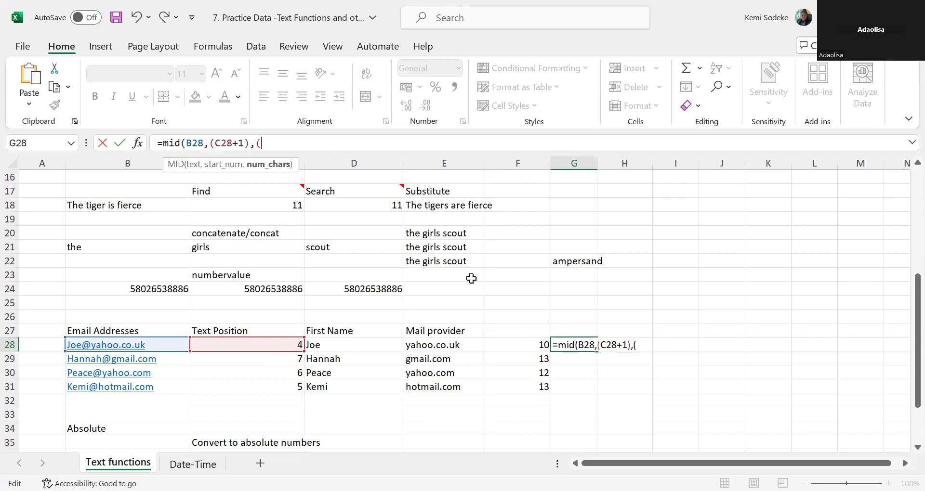
left_click(518, 340)
type("-1)")
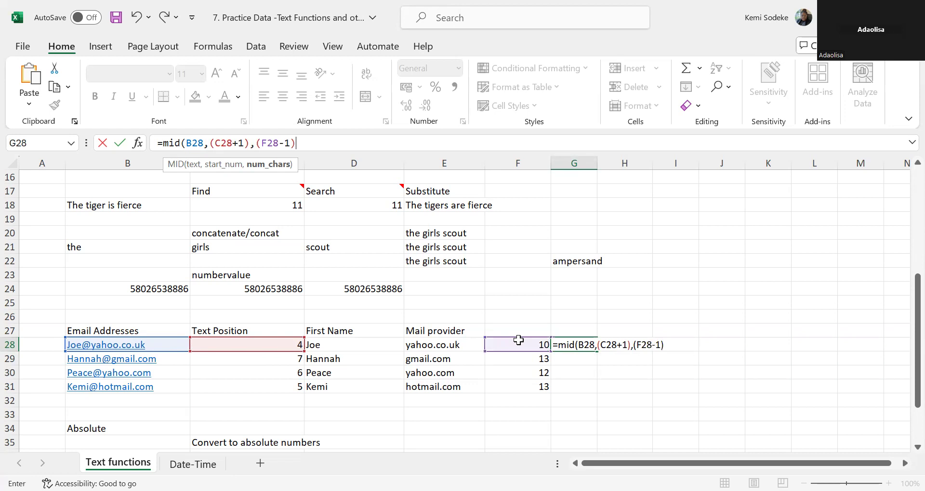
key("Return")
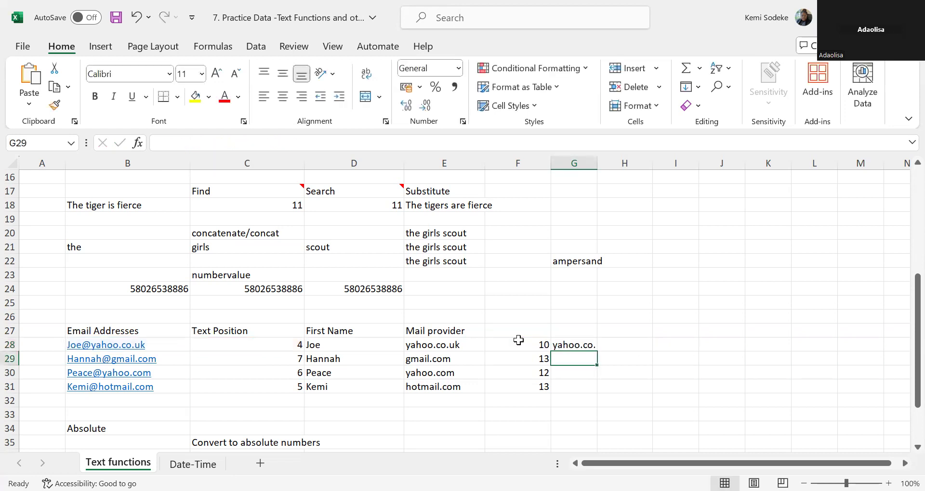
Review the MID formula in G28 and the cells it references.
left_click(587, 343)
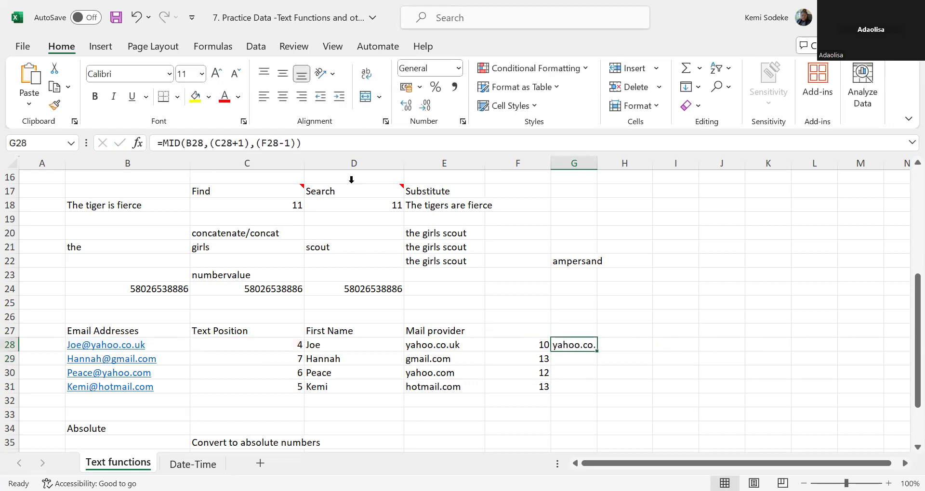
left_click(326, 143)
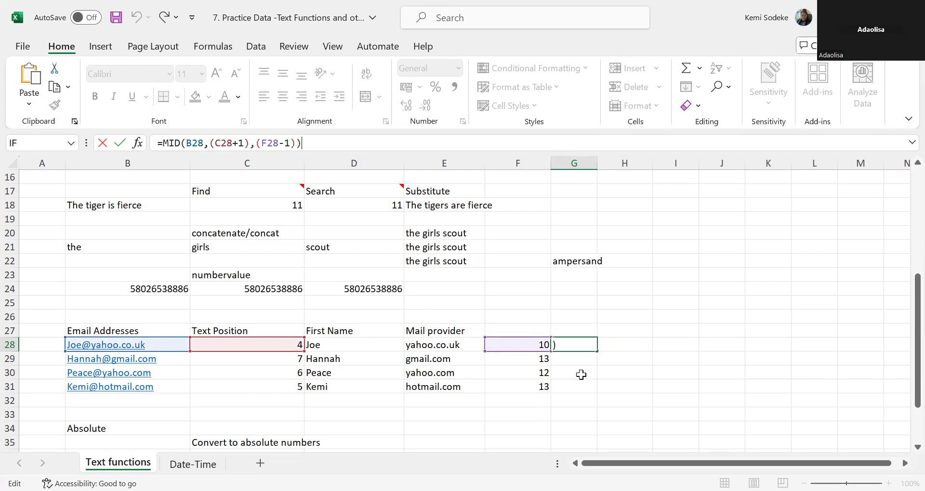
key("Return")
left_click(582, 346)
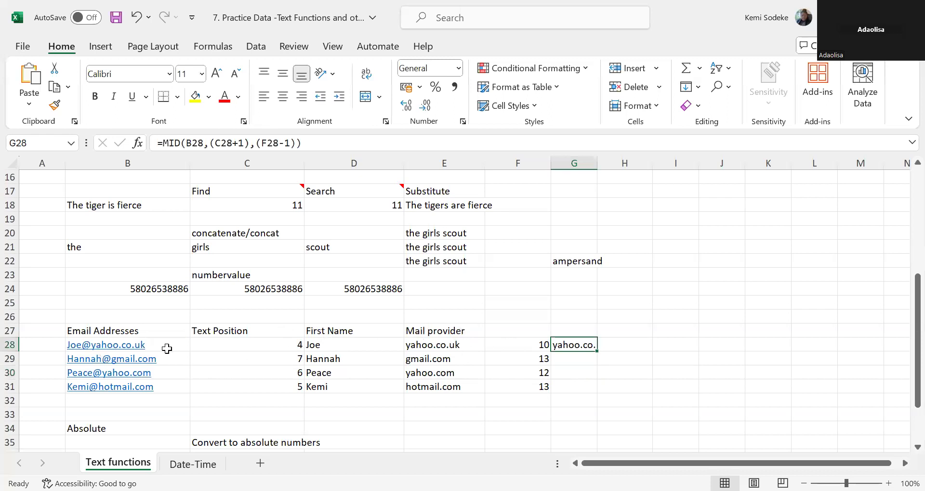
left_click(509, 345)
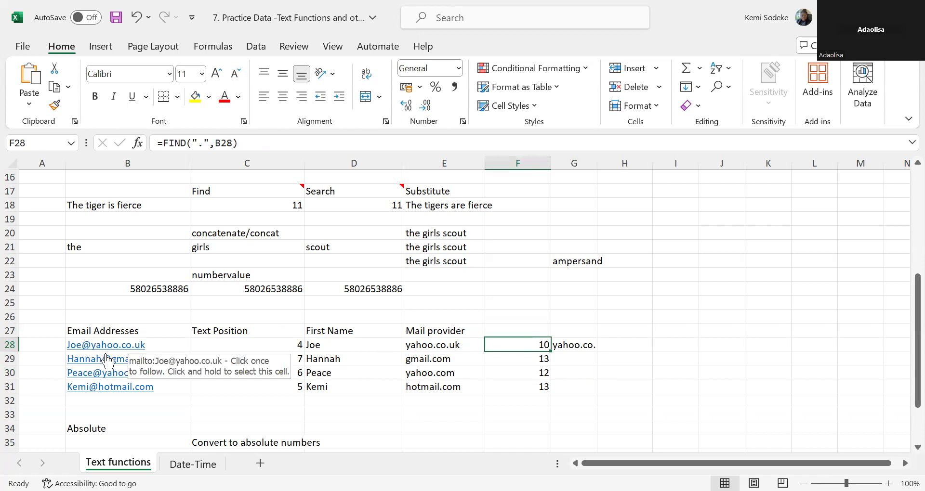
left_click(583, 347)
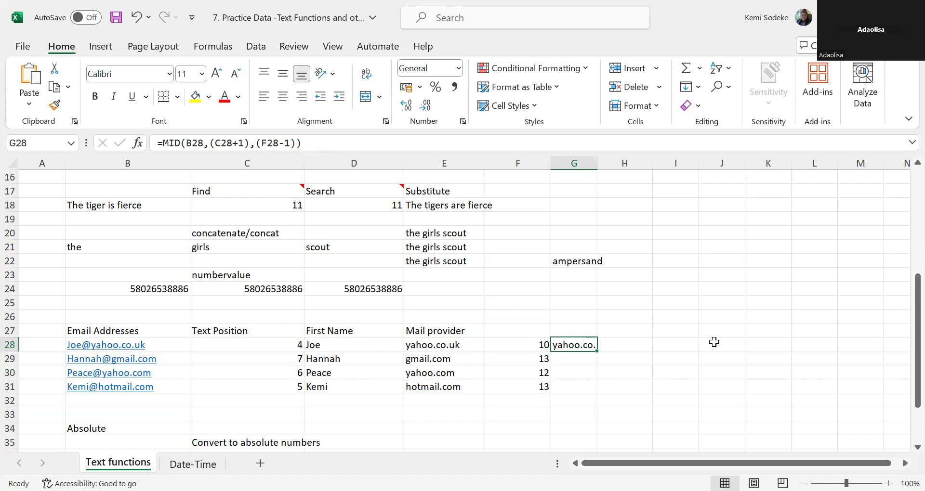
left_click(628, 345)
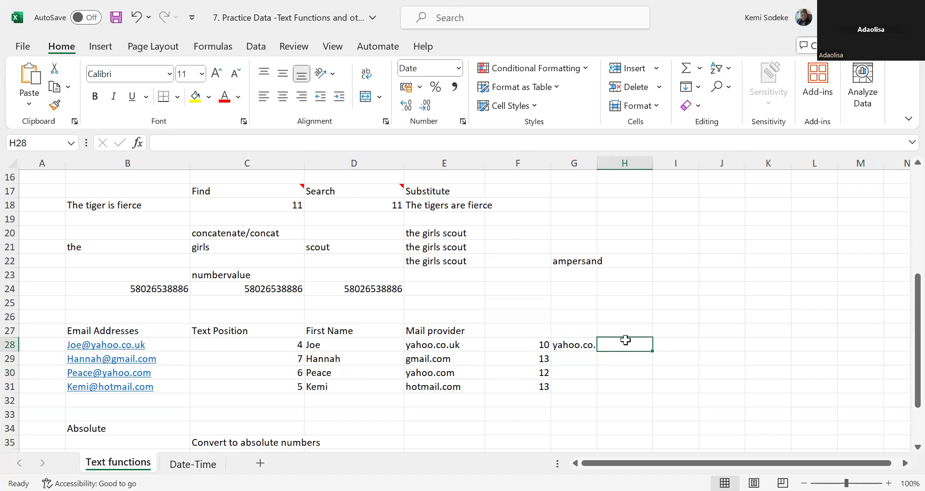
left_click(563, 345)
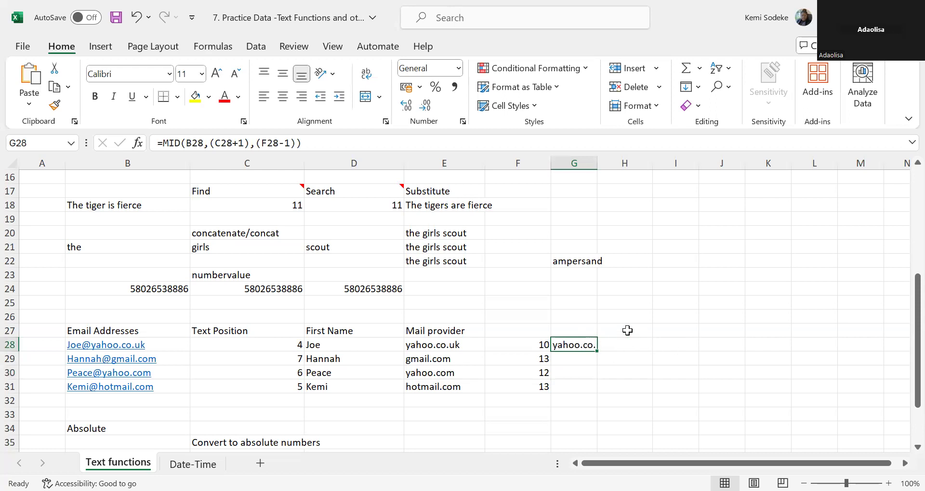
Label the dot-position column "." in F27 and the text-length column "len" in H27.
left_click(541, 329)
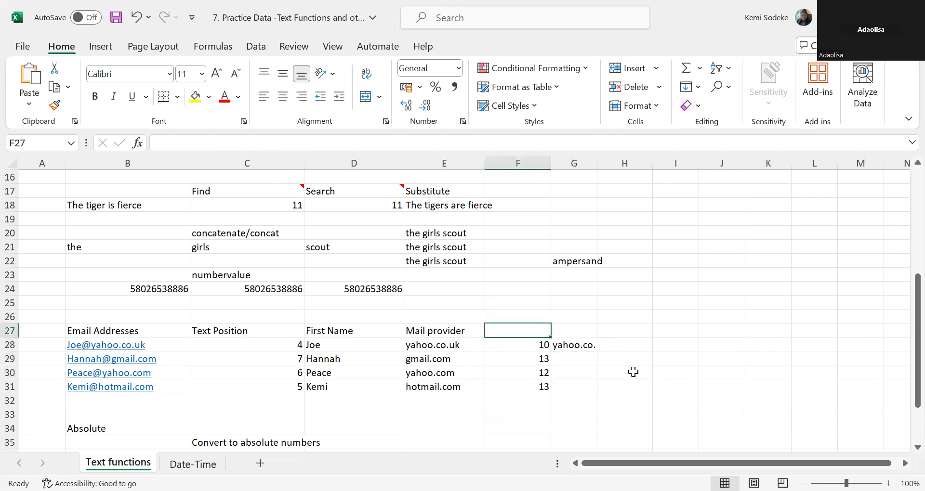
type(".")
key("Return")
left_click(631, 333)
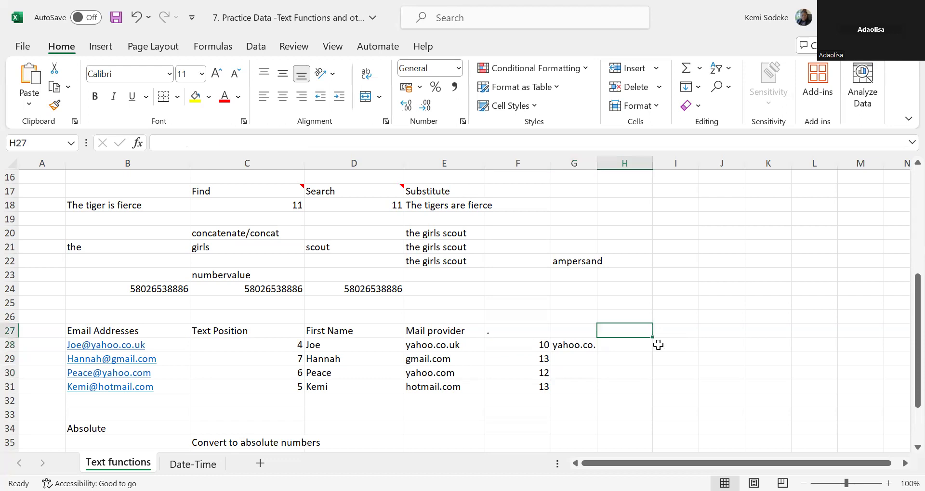
type("len")
key("Return")
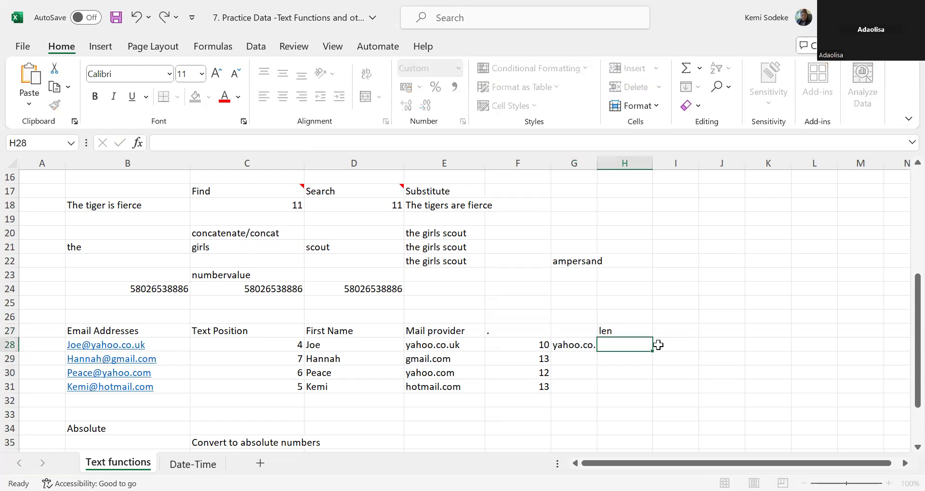
Enter the formula =LEN(B28) in H28 to count the characters in the first email address.
type("=")
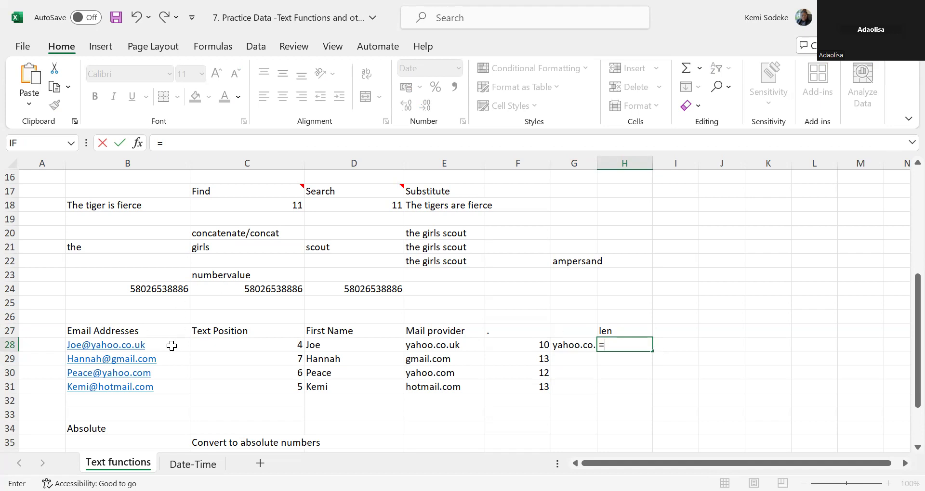
type("len(")
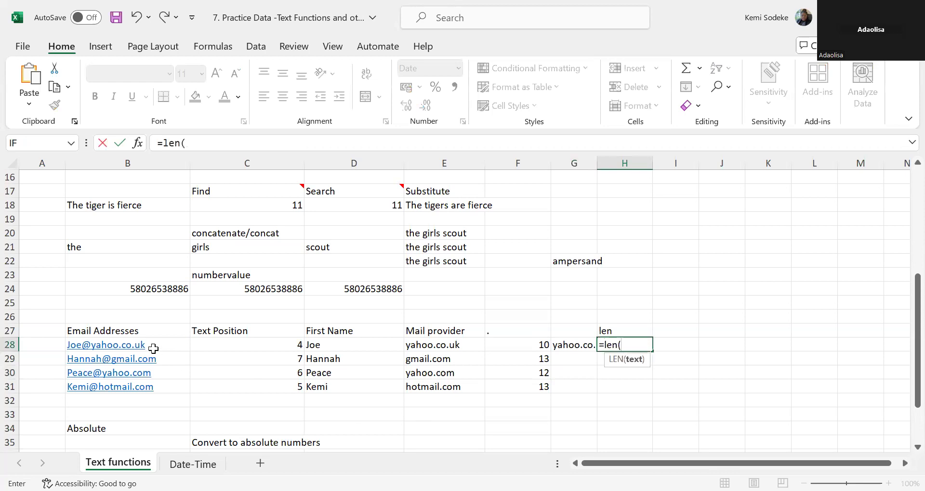
left_click(152, 348)
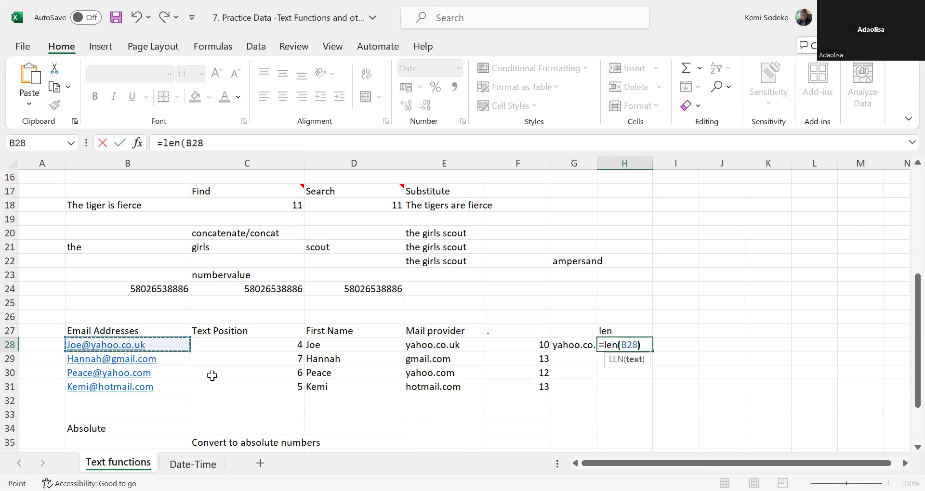
type(")")
key("Return")
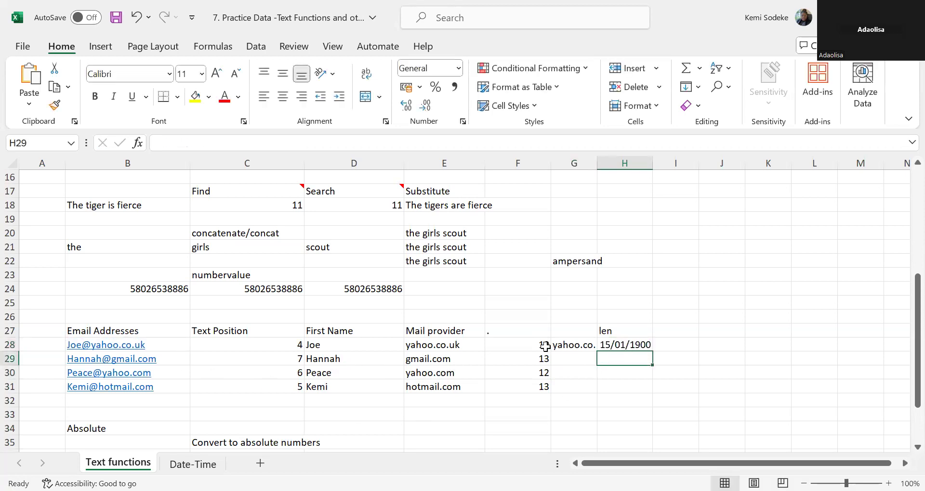
Format H28:H31 in comma style with no decimal places.
left_click_drag(623, 345, 621, 385)
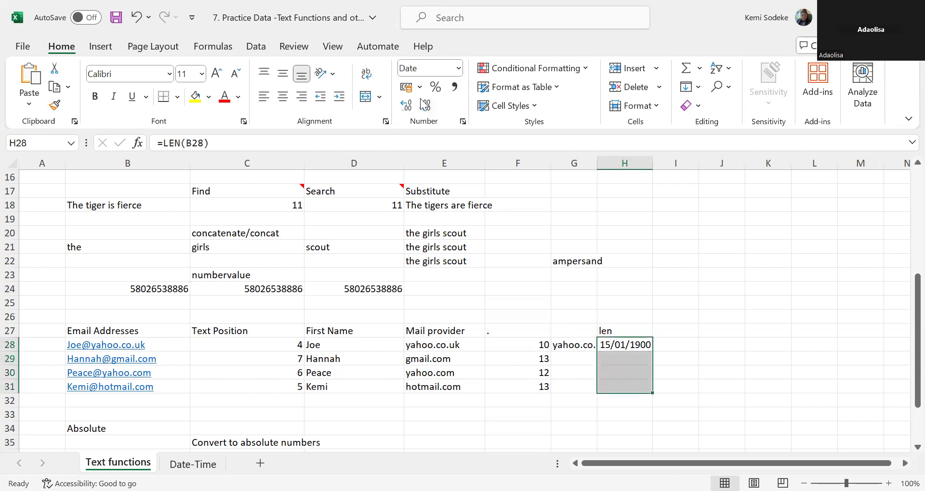
left_click(457, 89)
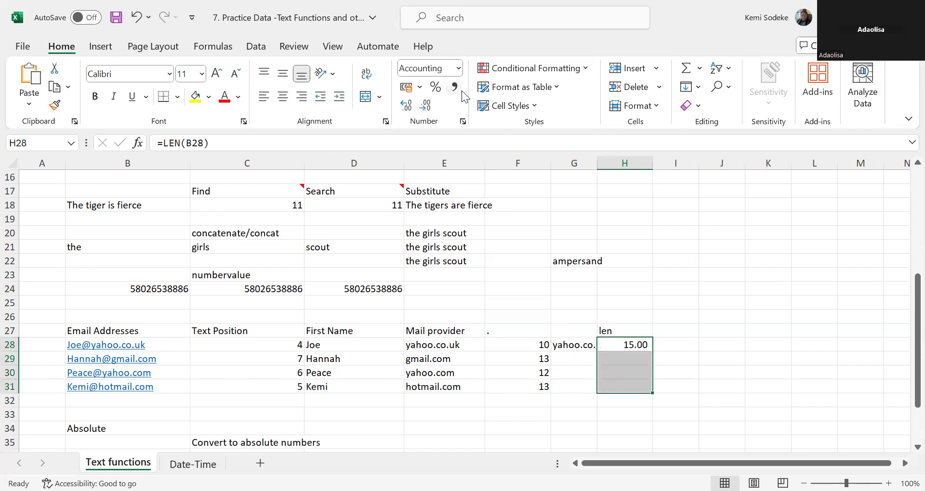
left_click(424, 105)
left_click(425, 105)
left_click(698, 372)
Change the number of characters in G28's MID formula to (H28-F28), and copy the formulas in G28:H28 down to row 31.
left_click(609, 344)
left_click(586, 348)
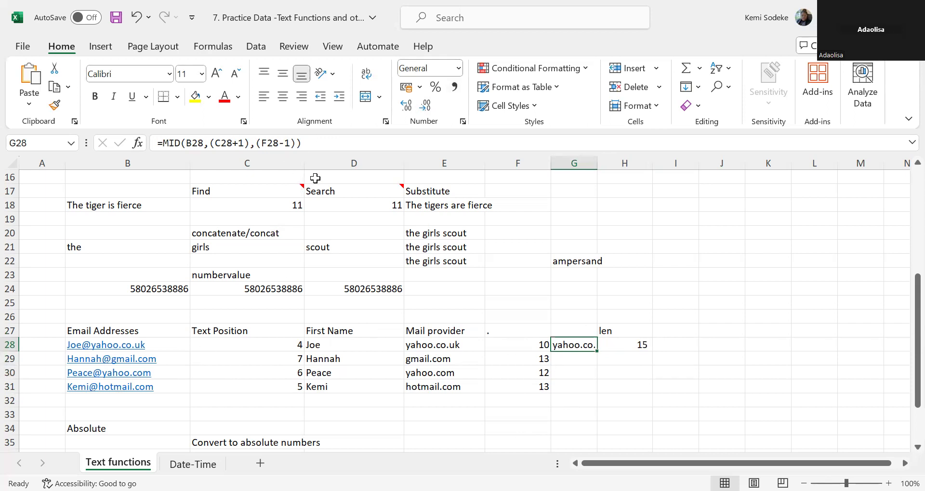
left_click(322, 142)
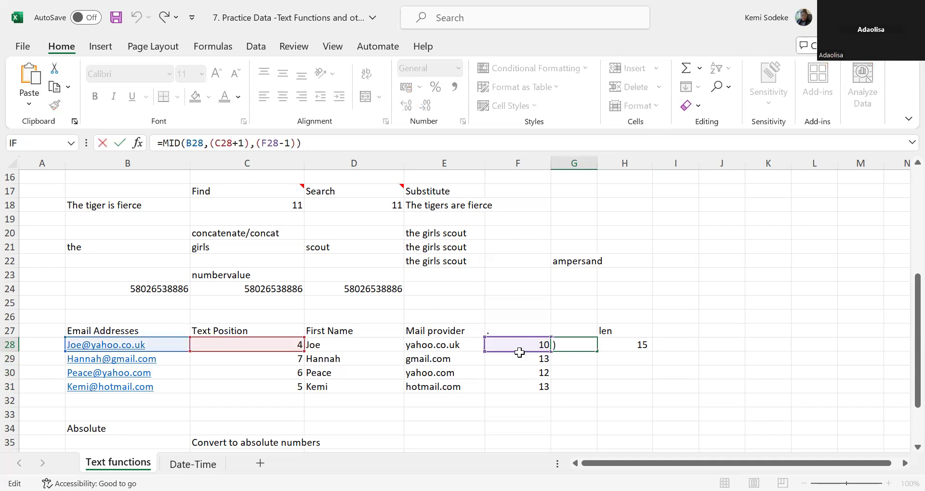
left_click_drag(290, 143, 265, 142)
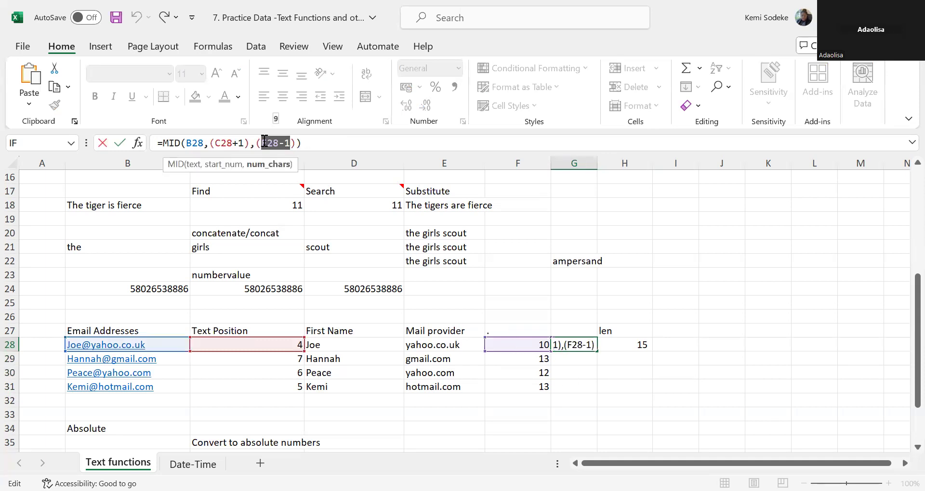
left_click(636, 344)
type("-")
left_click(539, 345)
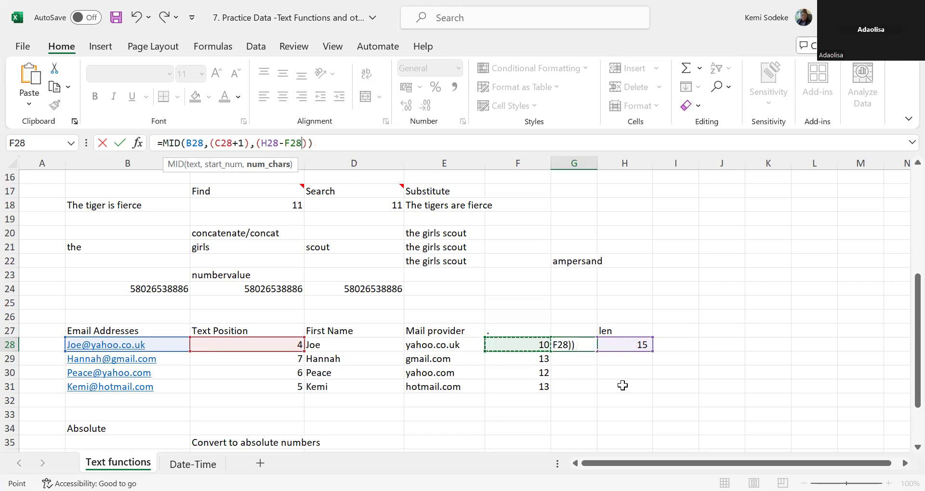
key("Return")
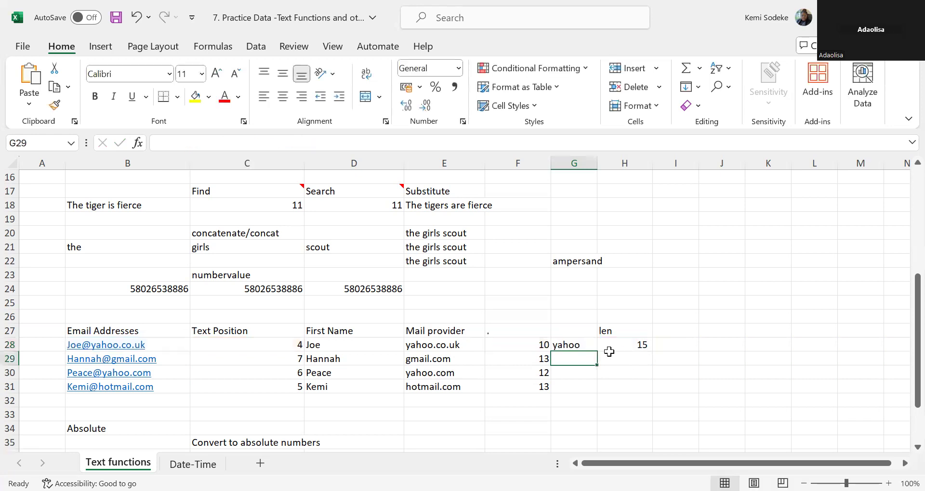
left_click_drag(574, 345, 646, 389)
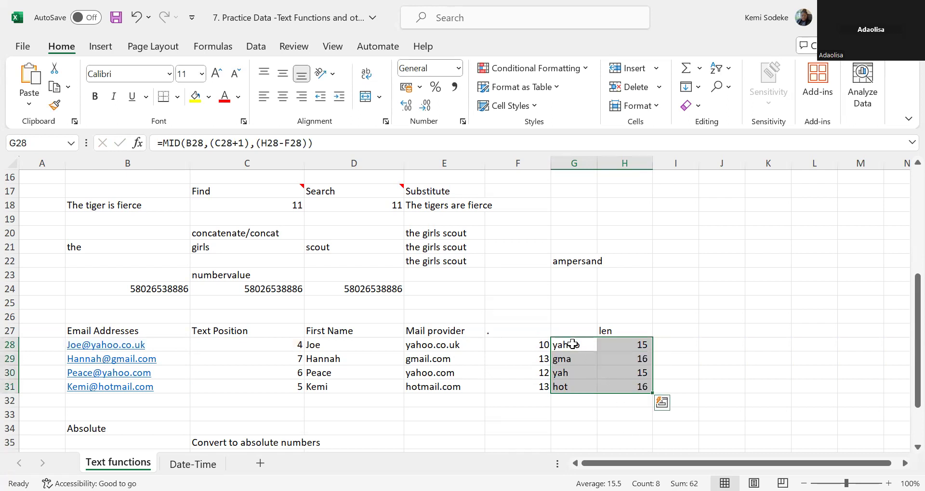
Check the cell references of the LEN formulas in H28 and H29 and of the copied MID formula in G29.
left_click(640, 347)
left_click(229, 145)
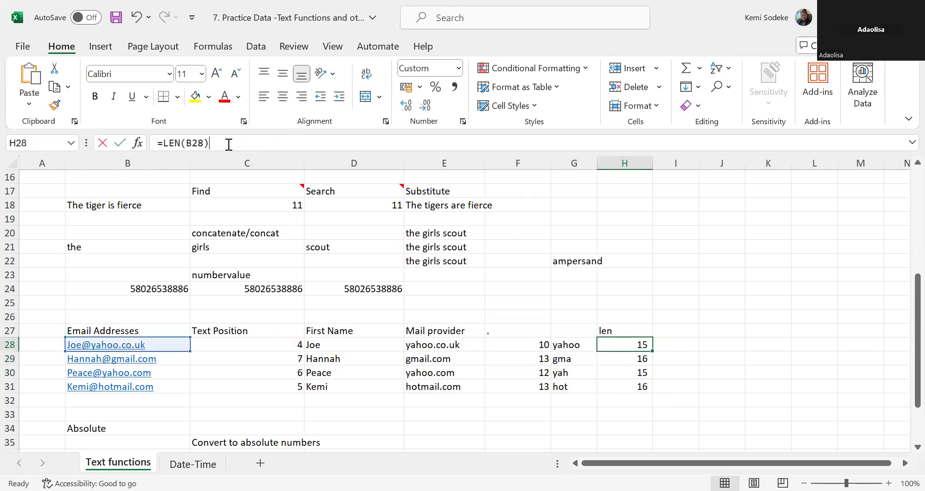
left_click(590, 416)
left_click(623, 361)
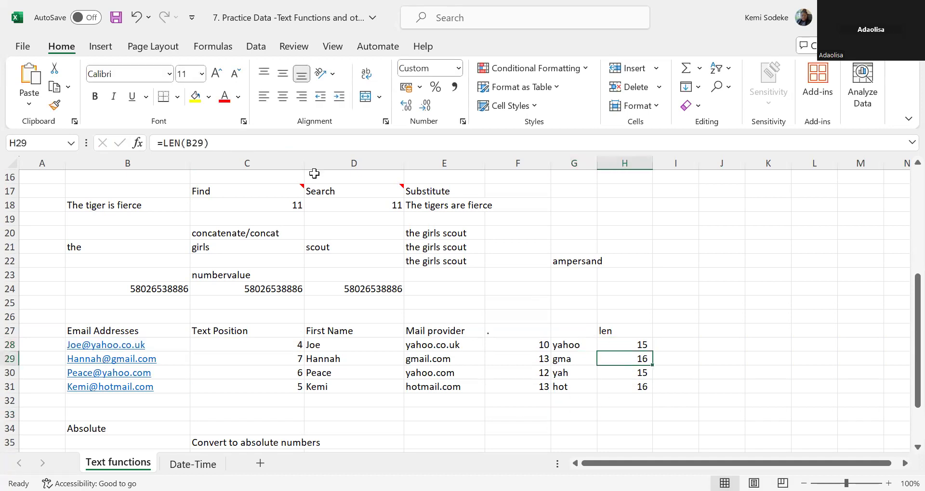
left_click(223, 145)
left_click(611, 414)
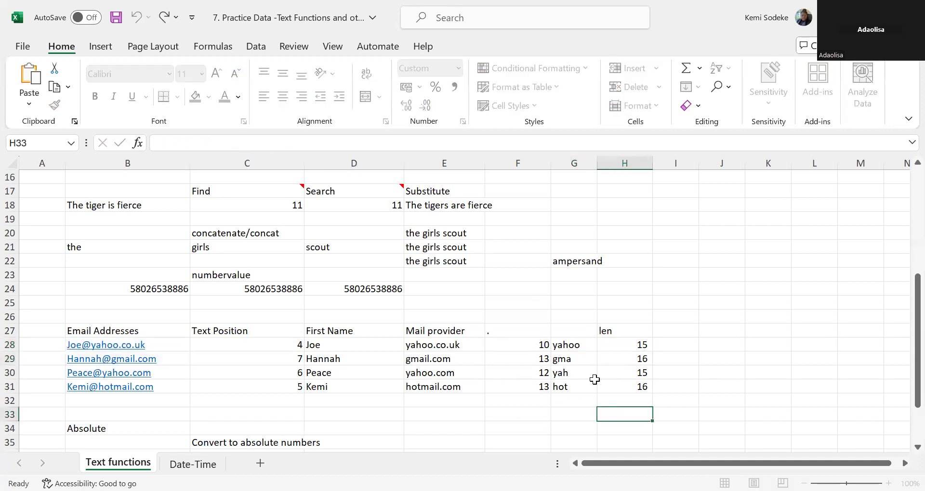
left_click(573, 359)
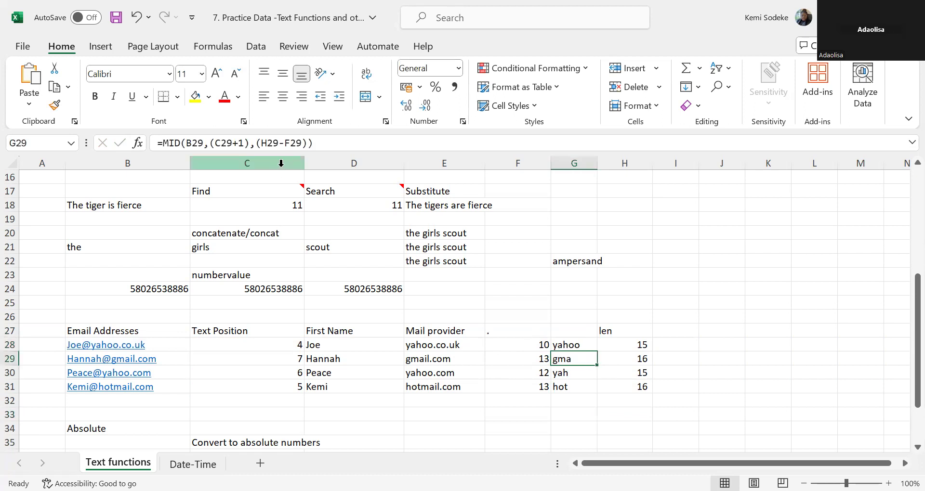
left_click(330, 144)
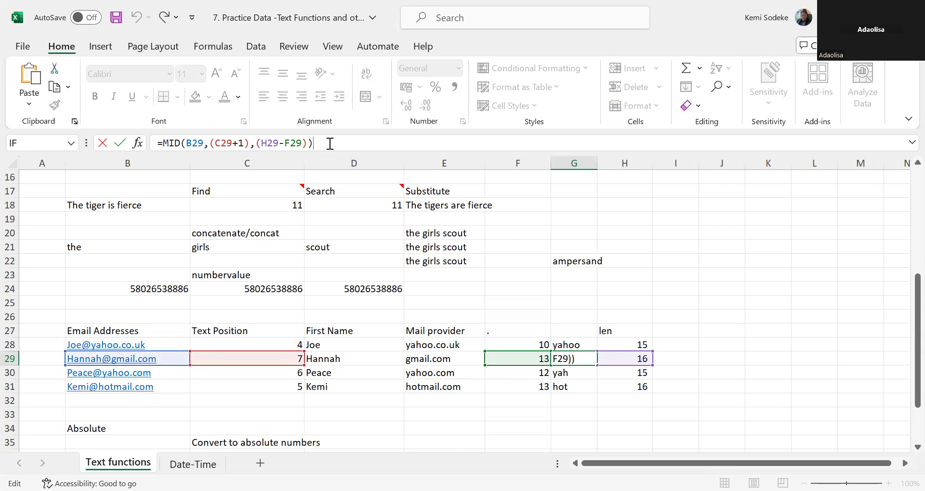
left_click(637, 403)
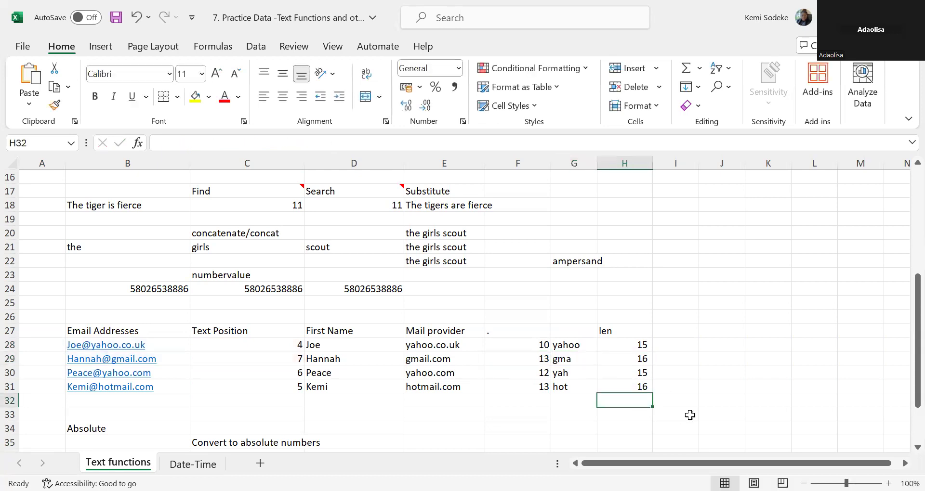
Compare the dot position in F28 with the length in H28 and examine how the MID formula in G28 uses them.
left_click(540, 346)
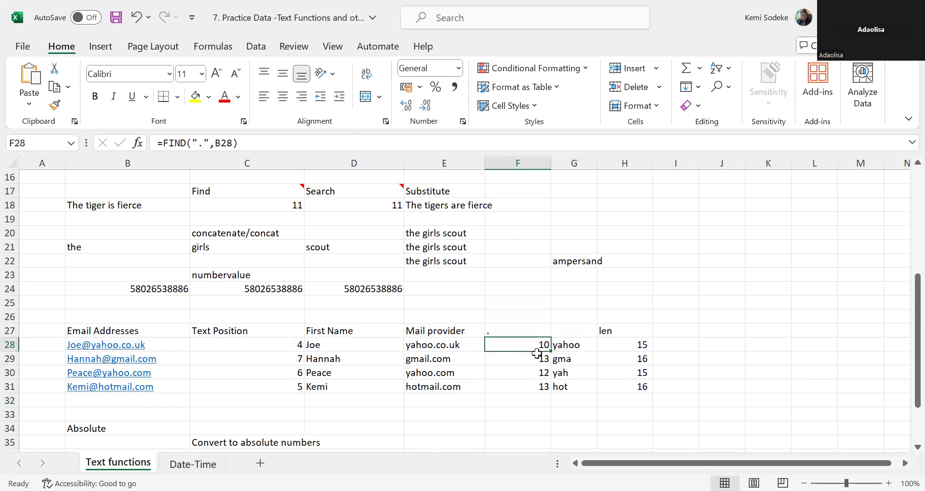
left_click(633, 357)
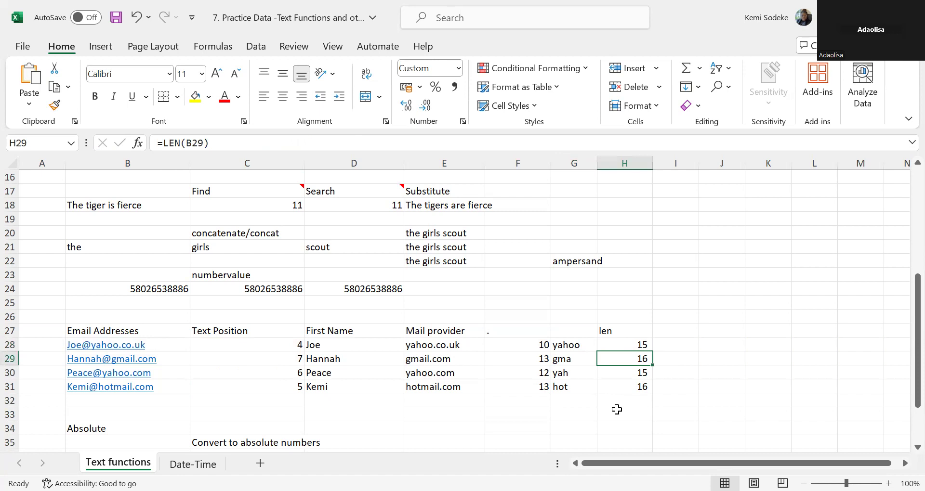
left_click(640, 347)
left_click(533, 345)
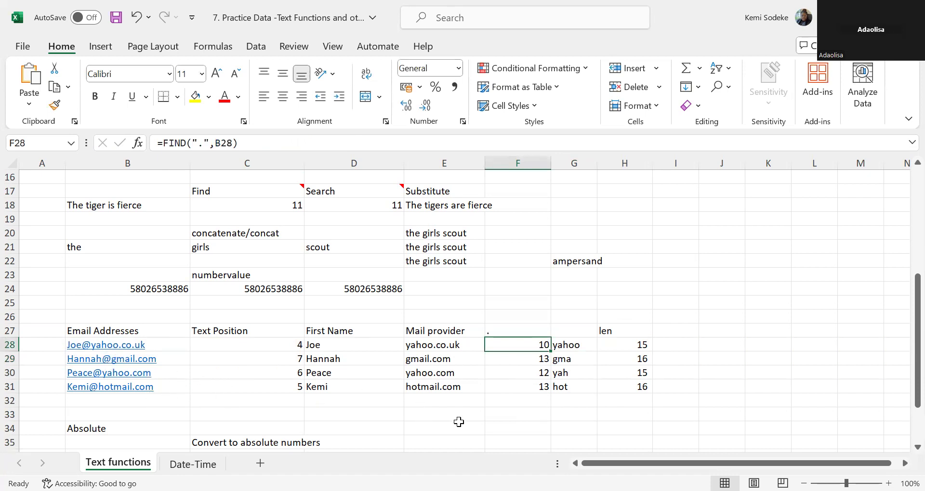
left_click(638, 344)
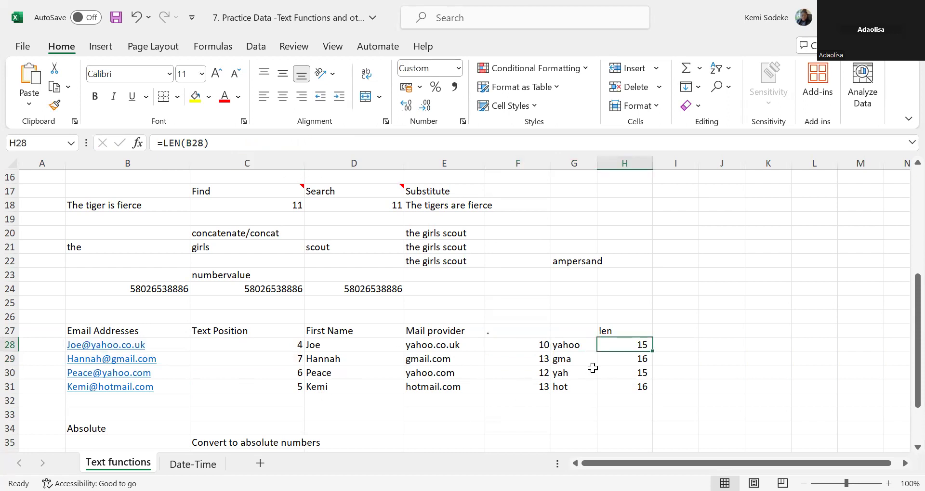
left_click(568, 344)
left_click(335, 142)
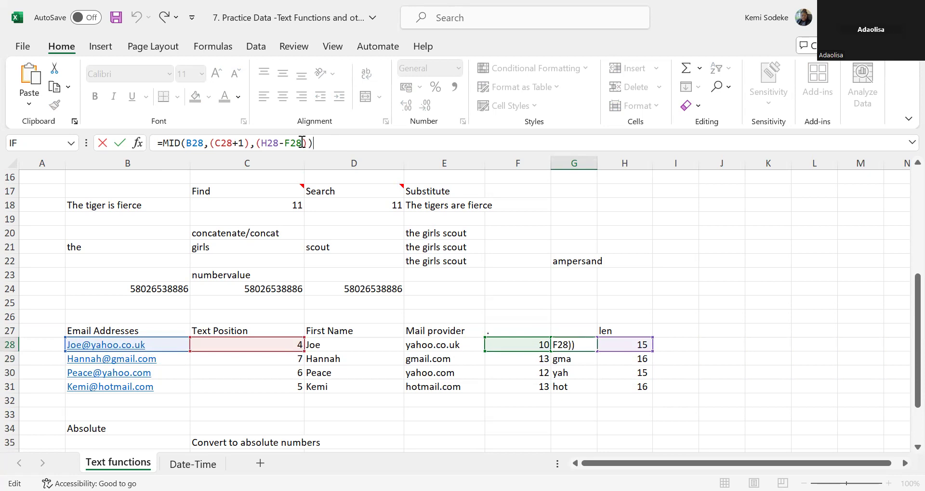
left_click(658, 419)
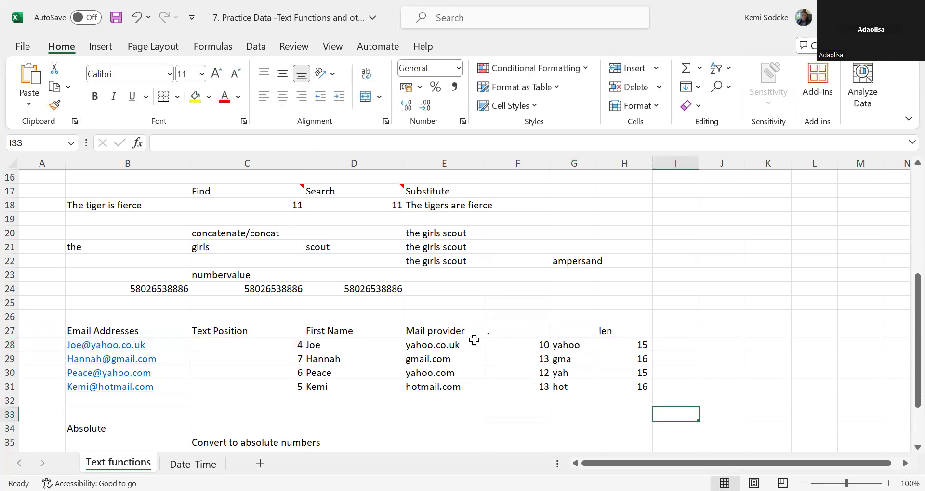
scroll(548, 341, "down", 2)
scroll(488, 336, "up", 1)
scroll(484, 337, "down", 1)
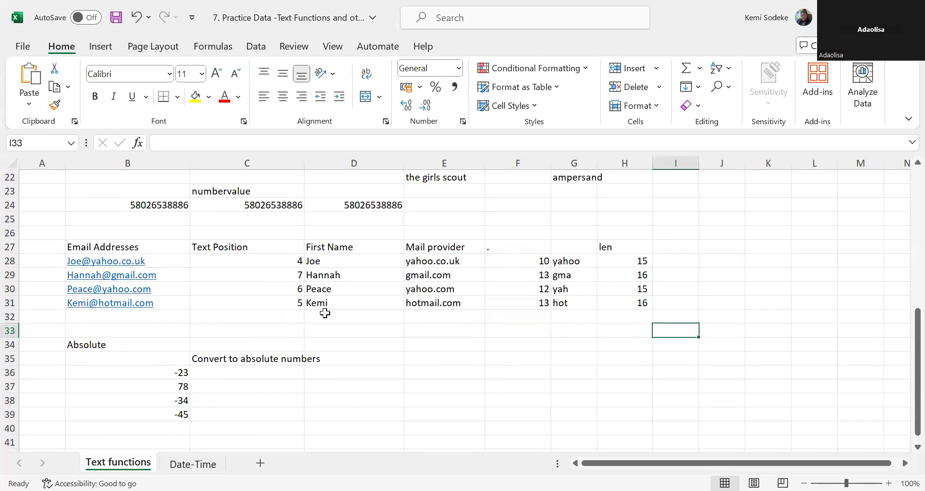
left_click(617, 259)
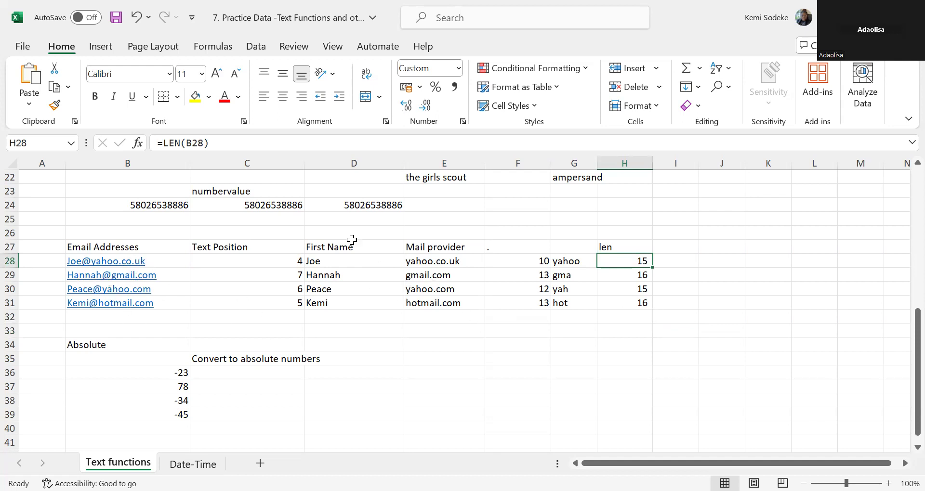
left_click(410, 264)
left_click(337, 273)
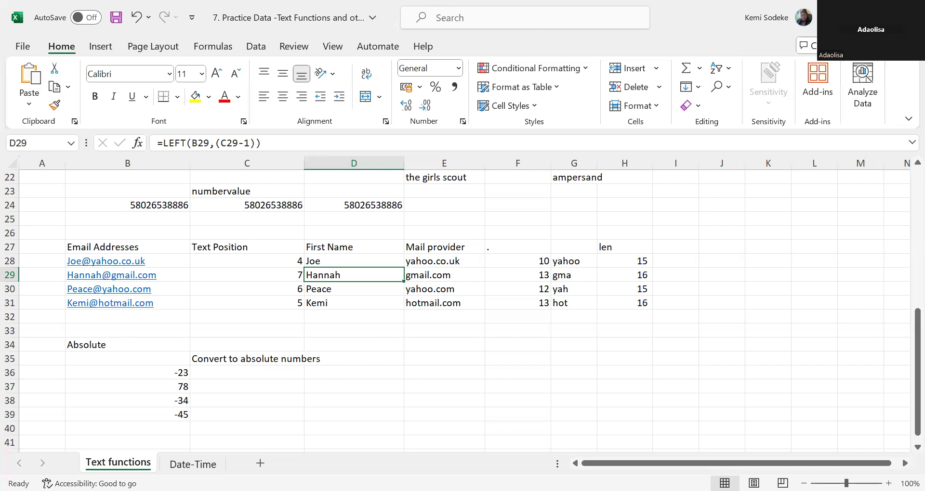
left_click(673, 303)
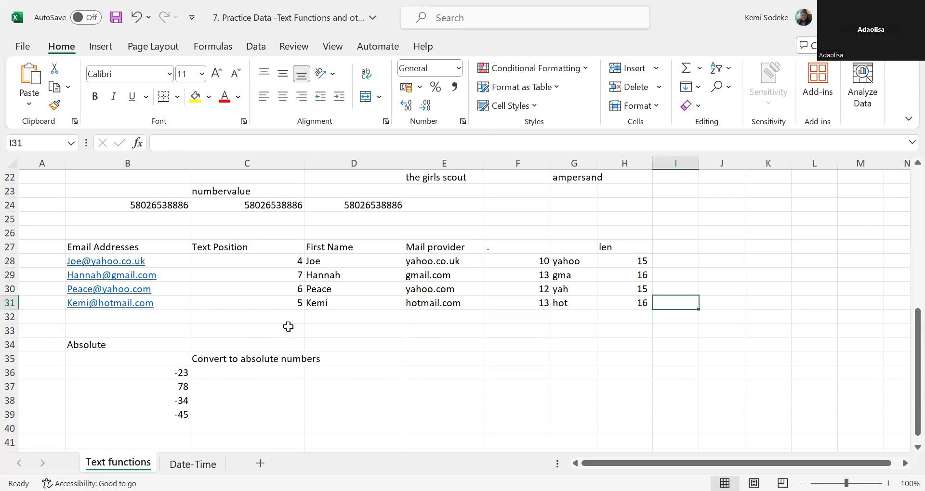
Enter the formula =ABS(B36) in C36 to convert the first number under Absolute to its absolute value.
left_click(147, 374)
left_click_drag(146, 374, 145, 414)
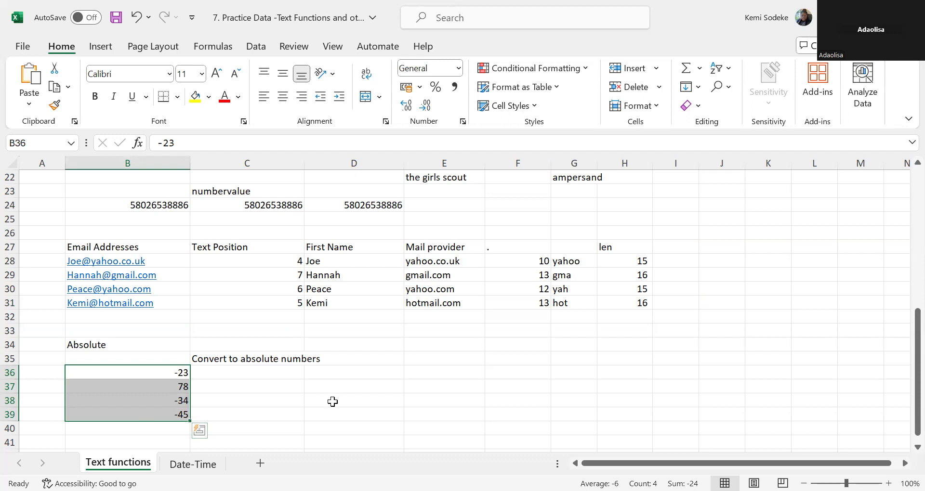
scroll(218, 335, "down", 1)
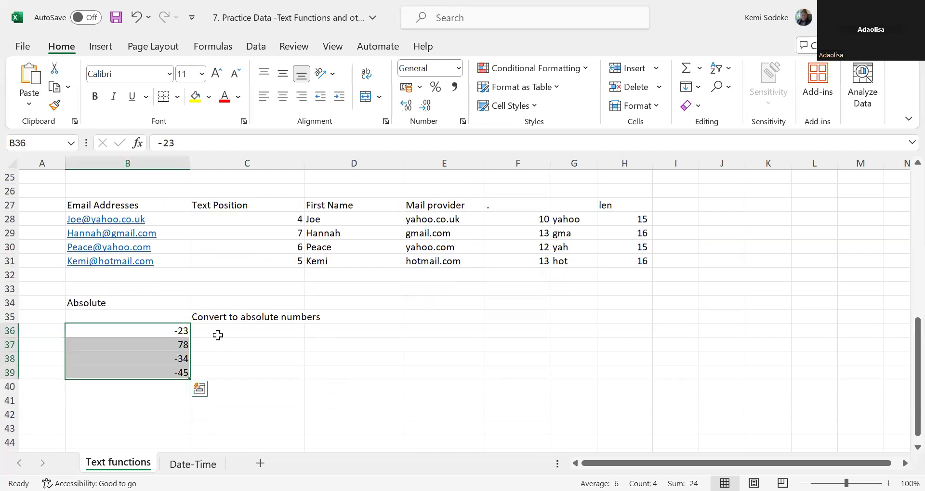
left_click(217, 334)
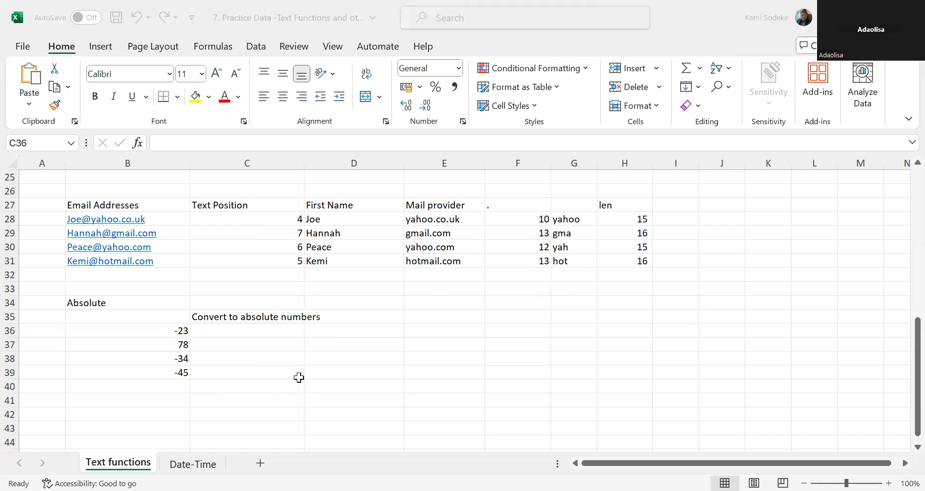
left_click(212, 322)
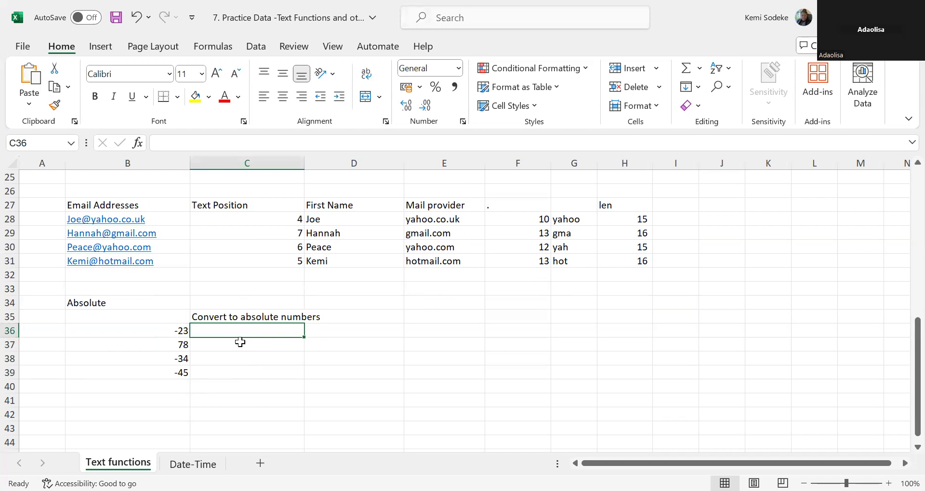
type("=")
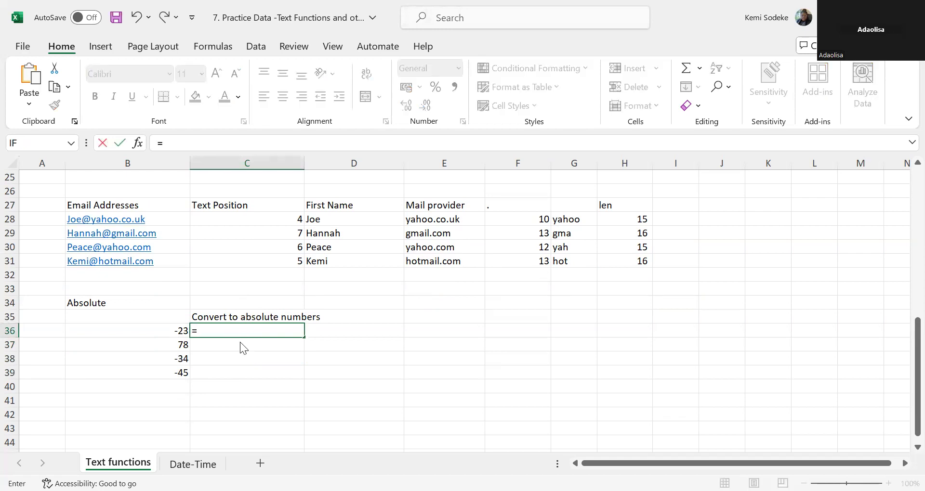
type("ABS")
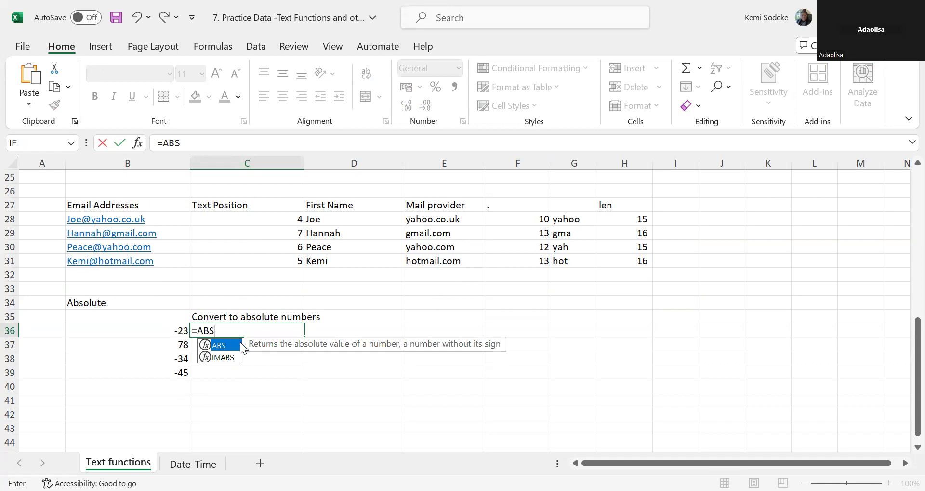
type("(")
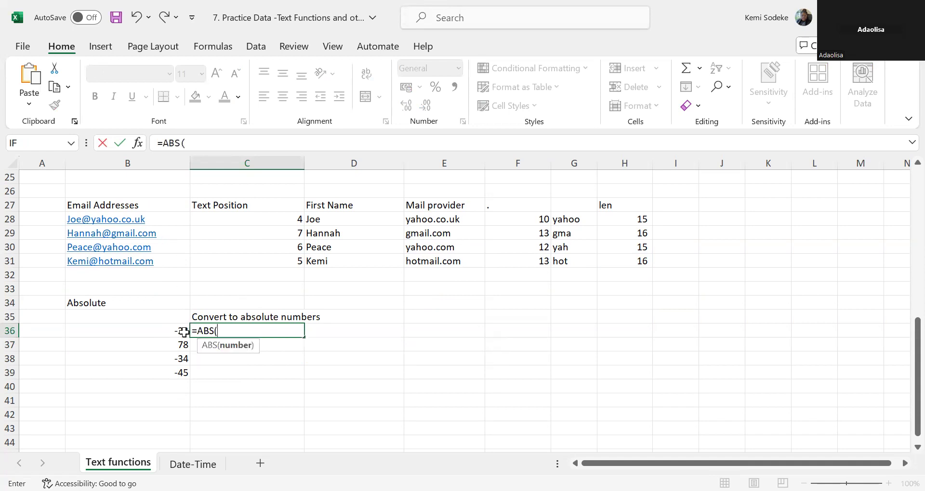
left_click(185, 331)
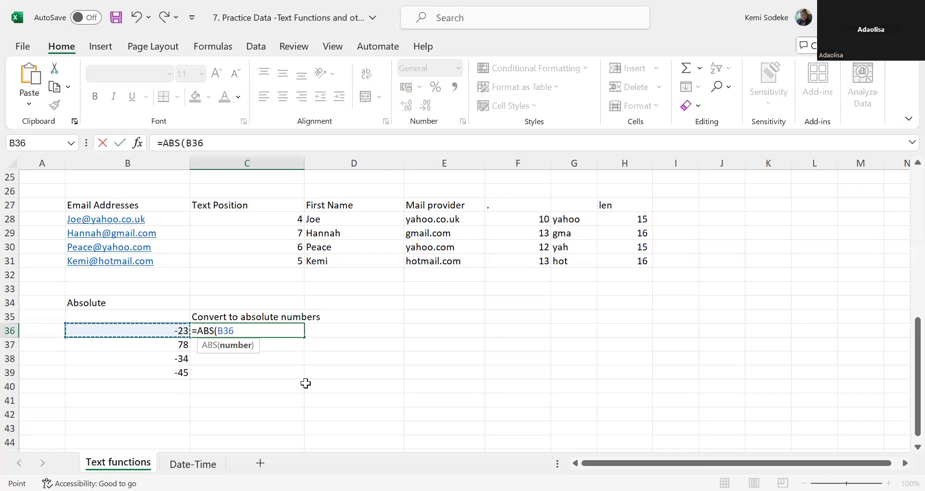
type(")")
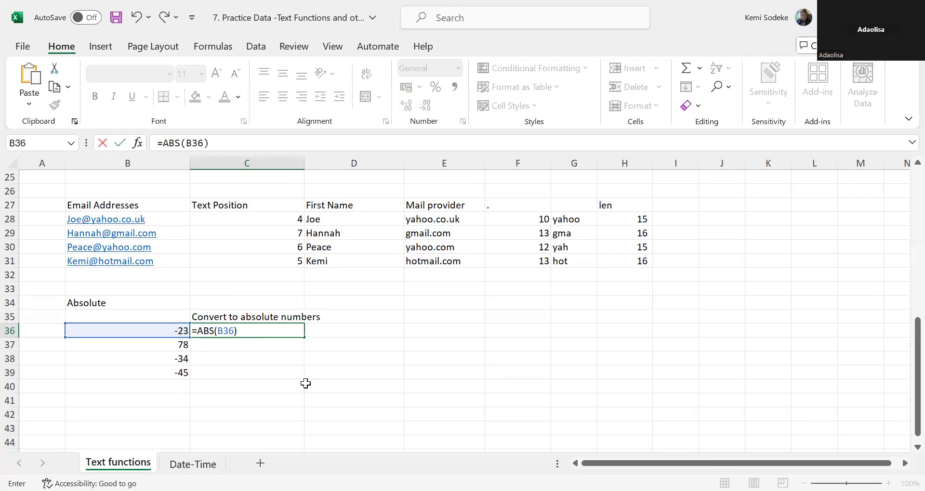
key("Return")
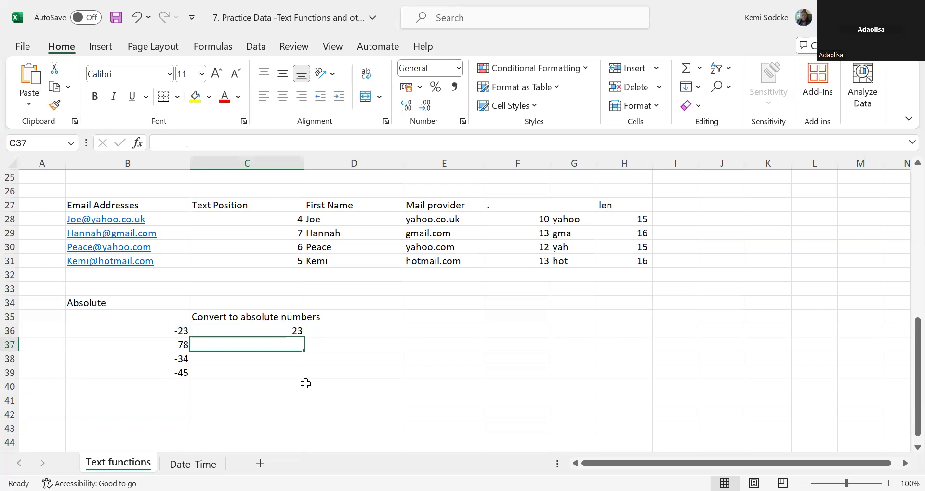
Copy the ABS formula from C36 down to C39.
left_click(183, 332)
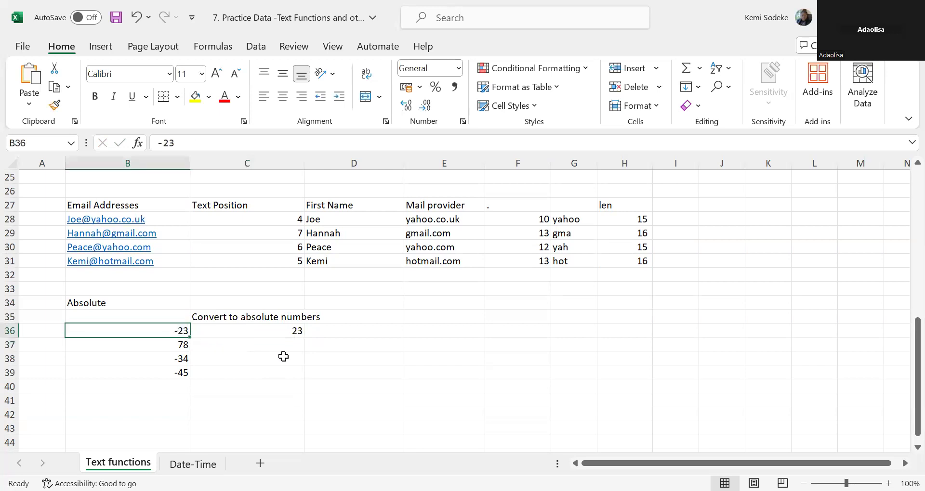
left_click(291, 331)
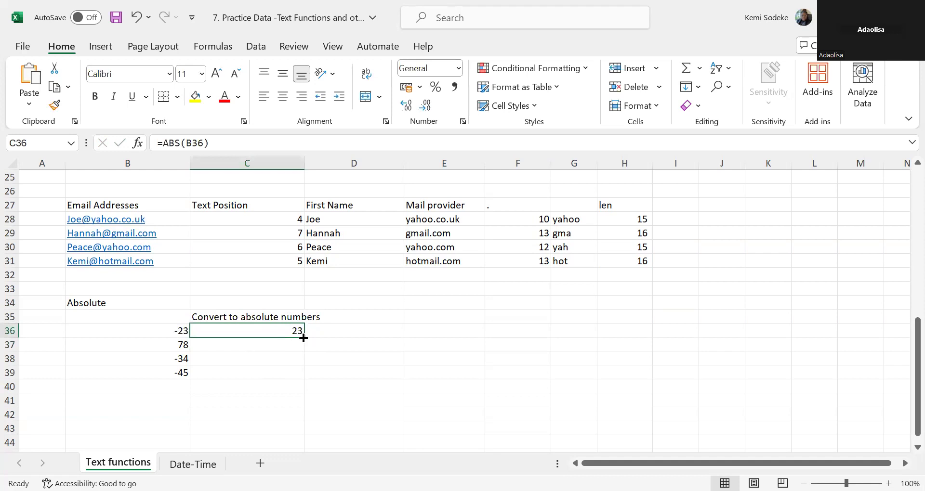
left_click_drag(303, 338, 294, 376)
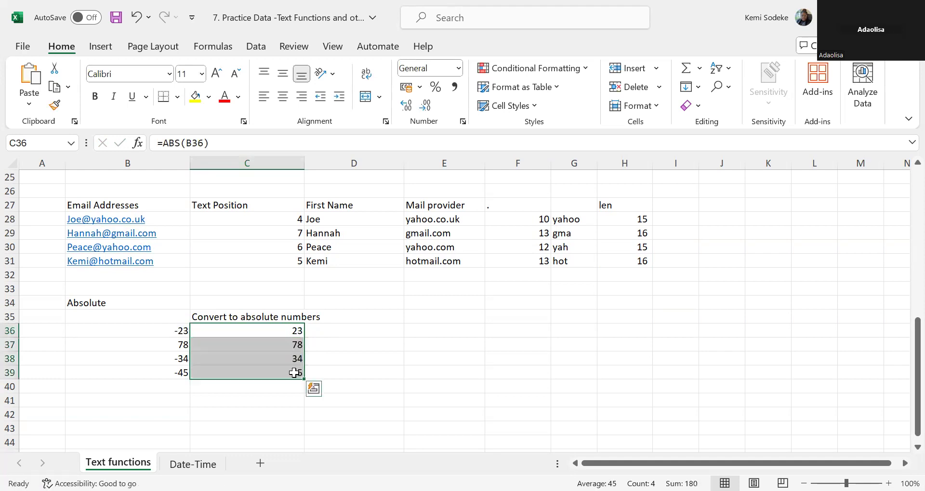
Examine the copied ABS formulas in C36:C39 and compare their results with the original numbers in column B.
left_click(279, 344)
left_click(277, 359)
left_click(274, 371)
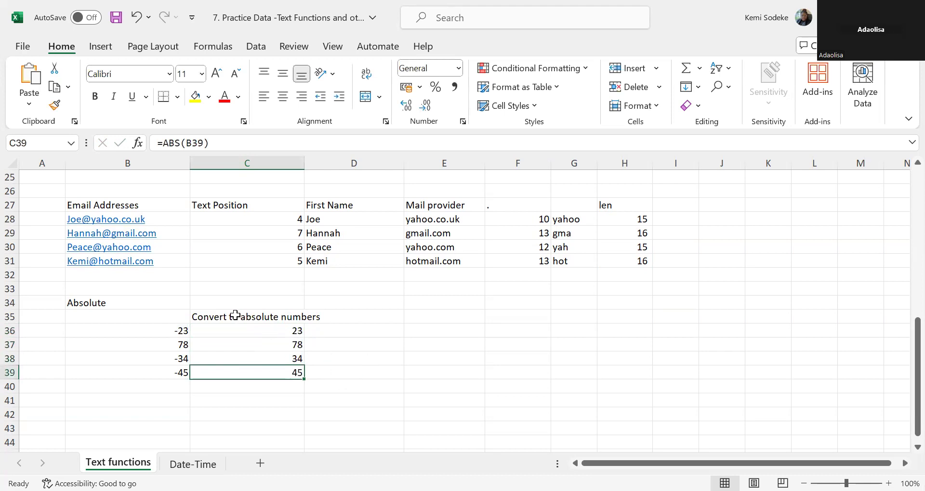
left_click(258, 333)
left_click(248, 344)
left_click(246, 358)
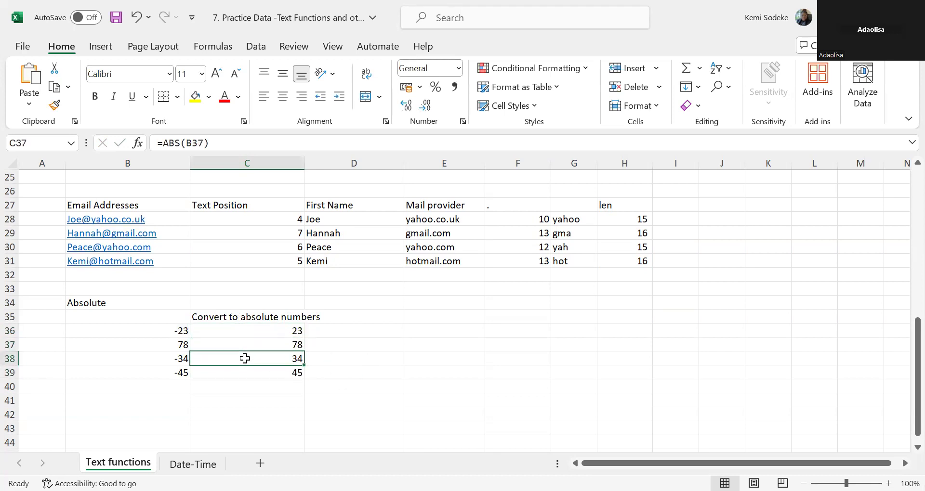
left_click(242, 373)
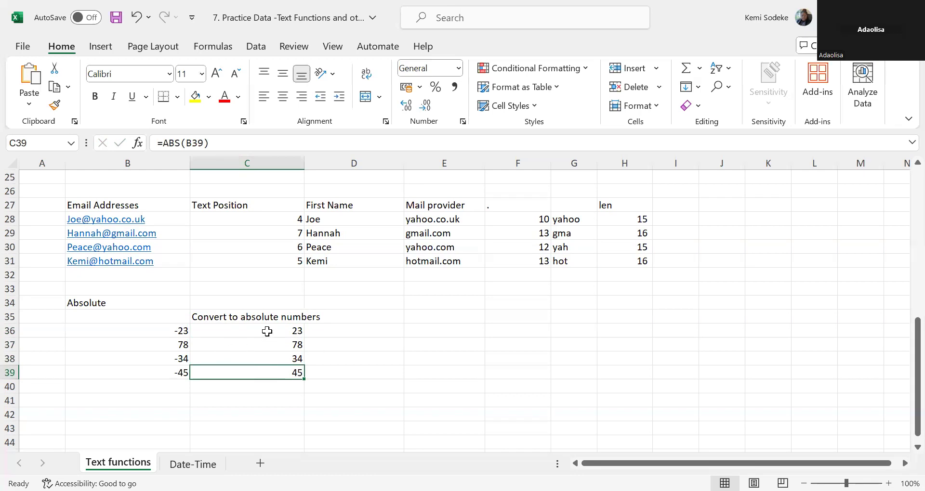
left_click(265, 334)
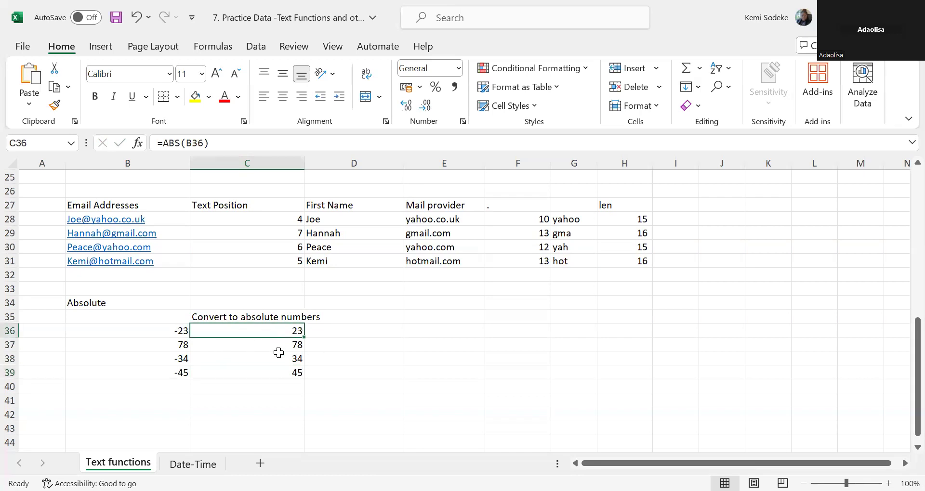
left_click(262, 349)
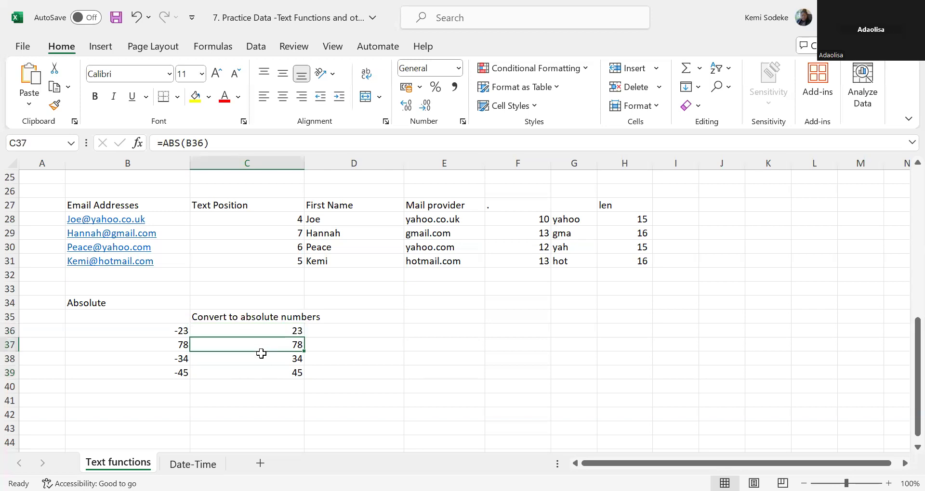
left_click(247, 359)
left_click(243, 372)
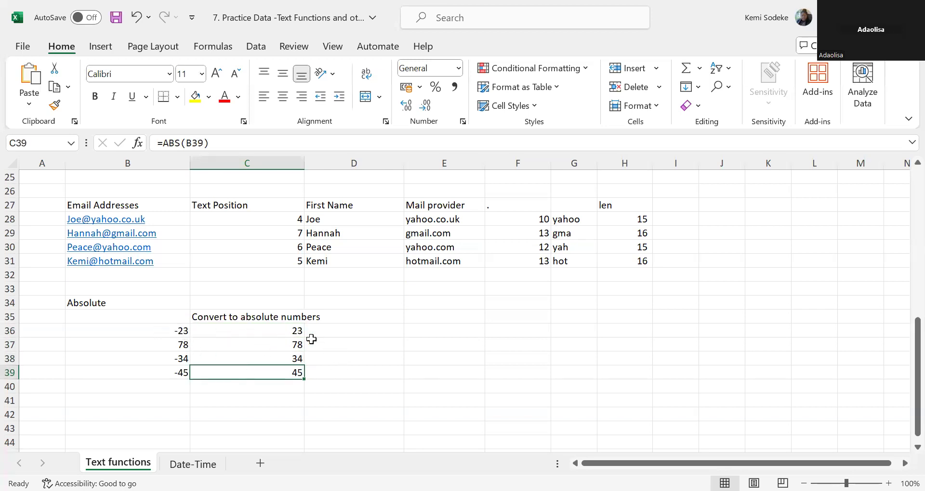
Try replacing every minus sign in B36:B39 with nothing using Find and Replace, and undo the replacement.
left_click_drag(181, 330, 178, 370)
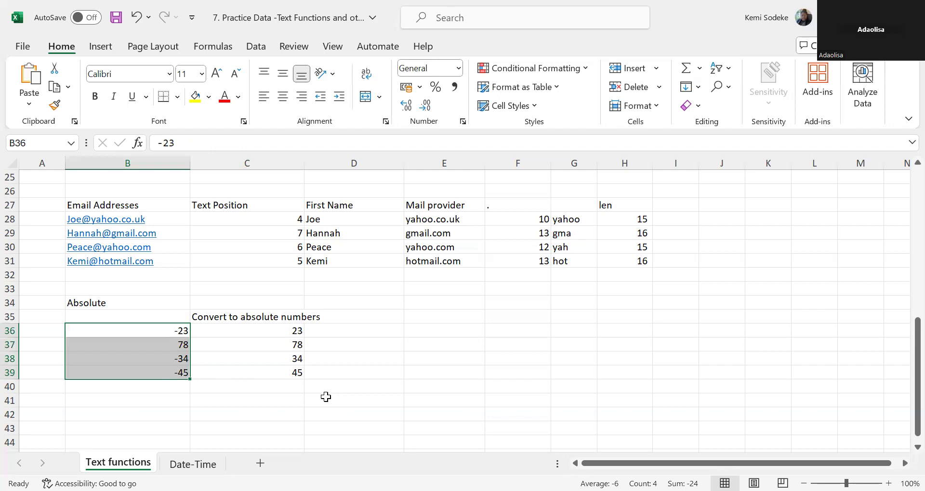
key("ctrl+f")
type("-")
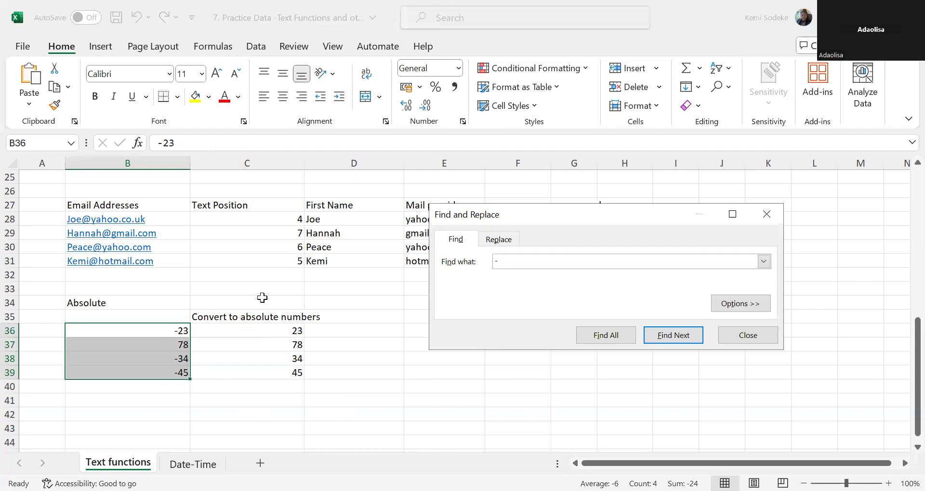
left_click(496, 239)
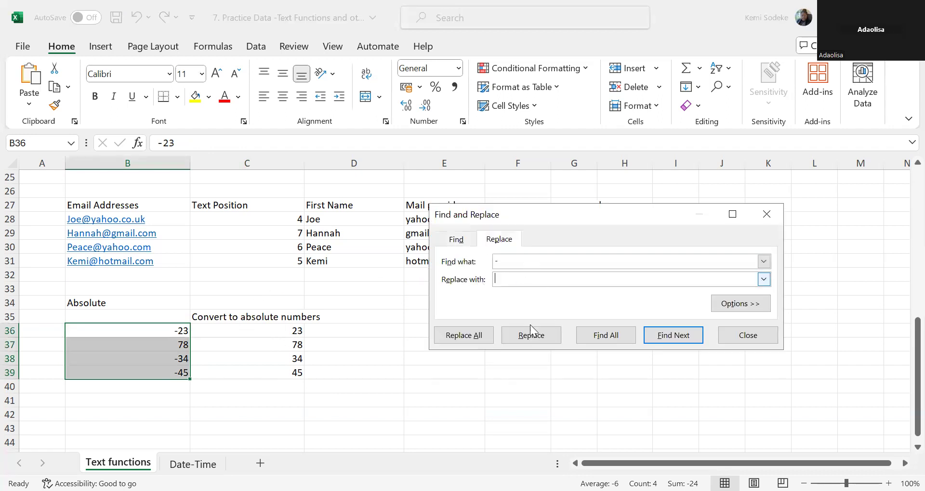
left_click(471, 339)
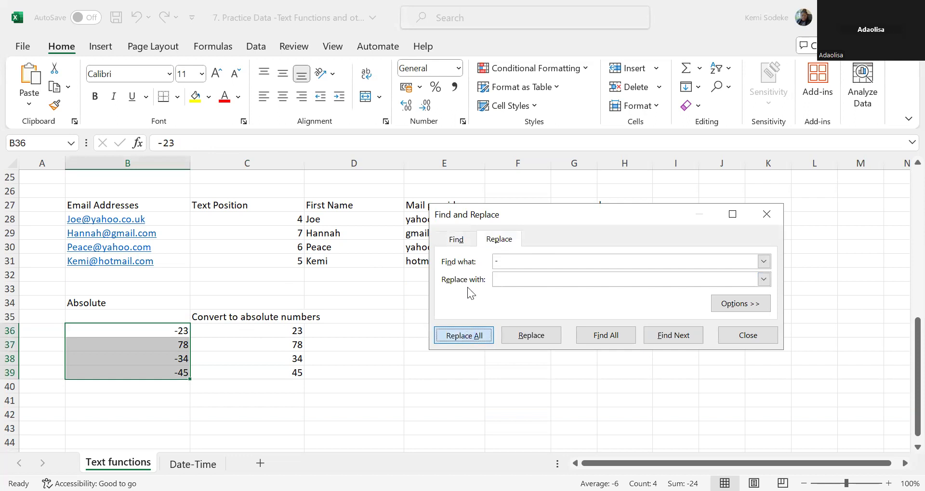
key("Return")
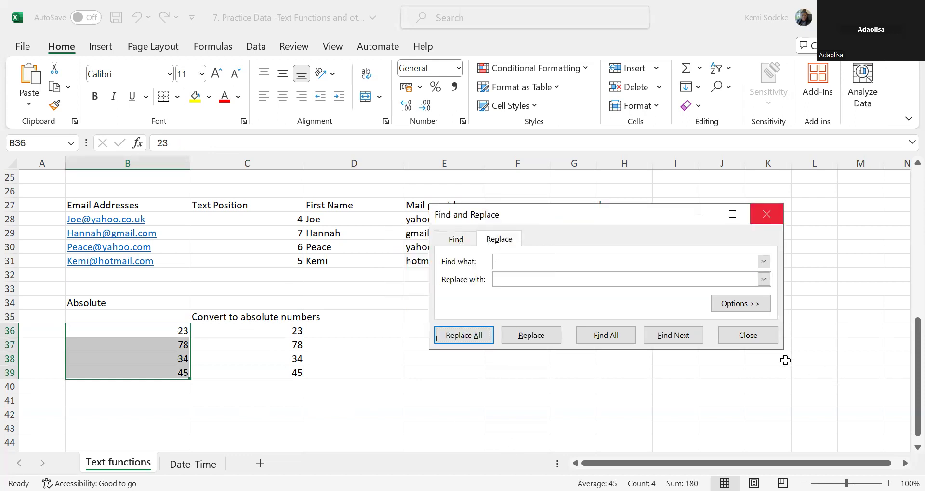
left_click(757, 340)
left_click(432, 386)
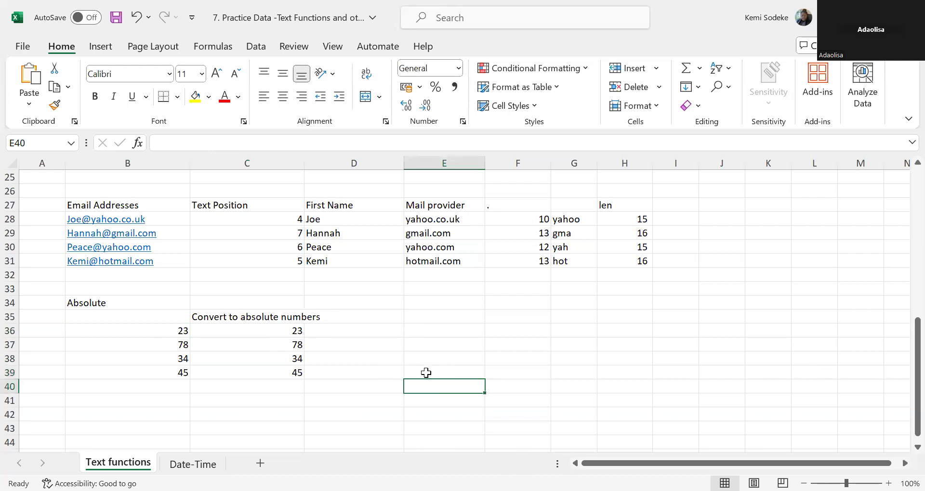
left_click(256, 330)
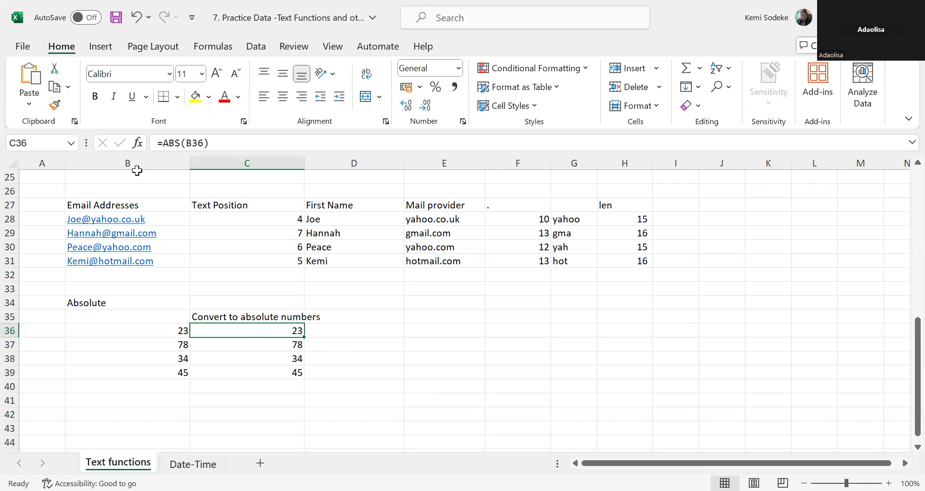
left_click(137, 17)
Enter the formula =IF(B36<0,B36*-1,B36) in D36 as an alternative way to get the absolute value.
left_click(339, 335)
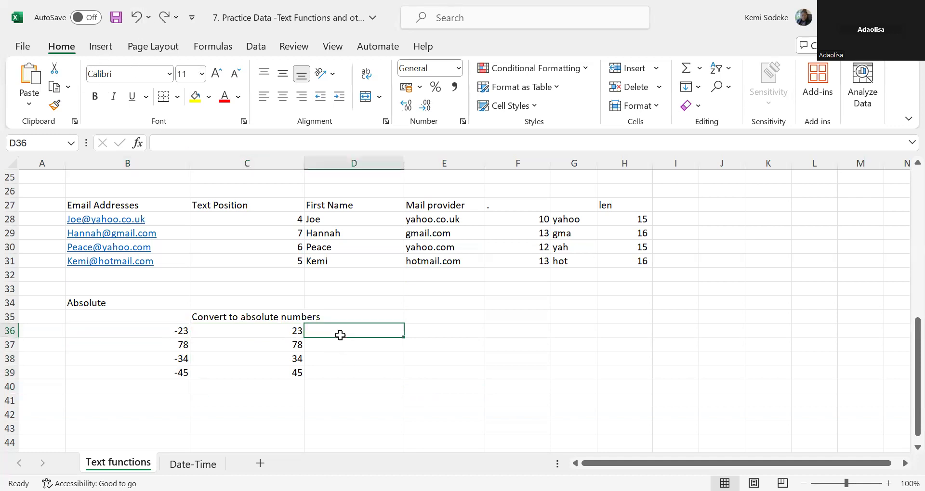
type("=")
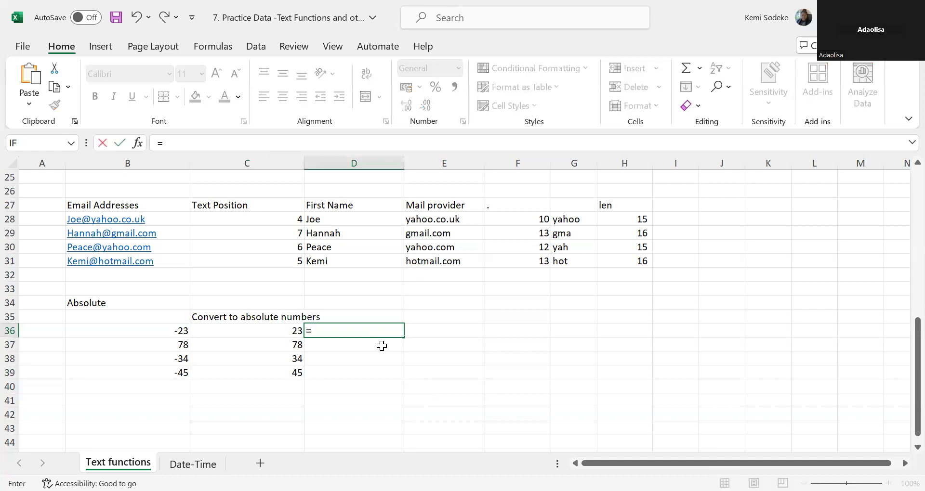
type("if(")
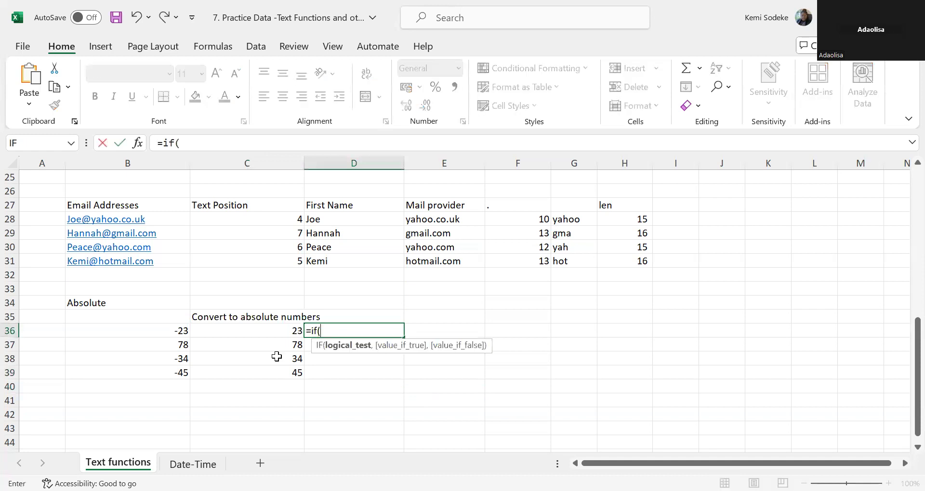
left_click(174, 335)
type("<0")
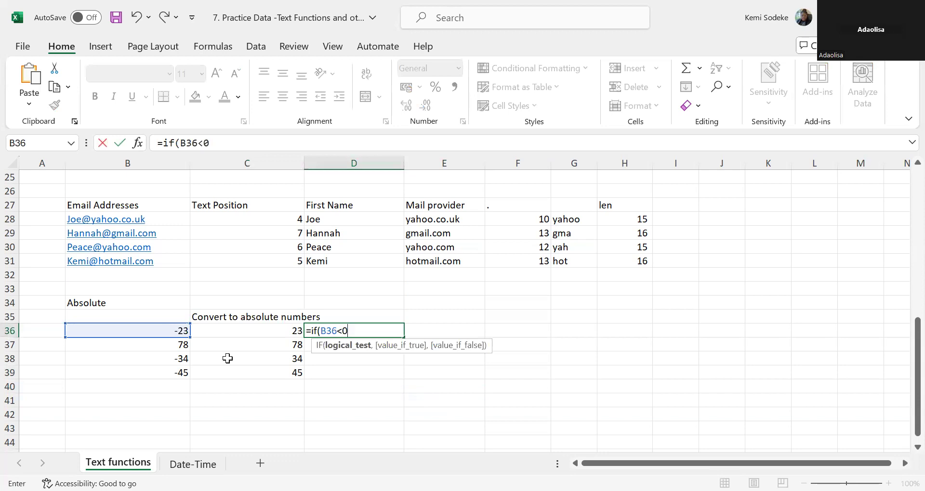
type(",")
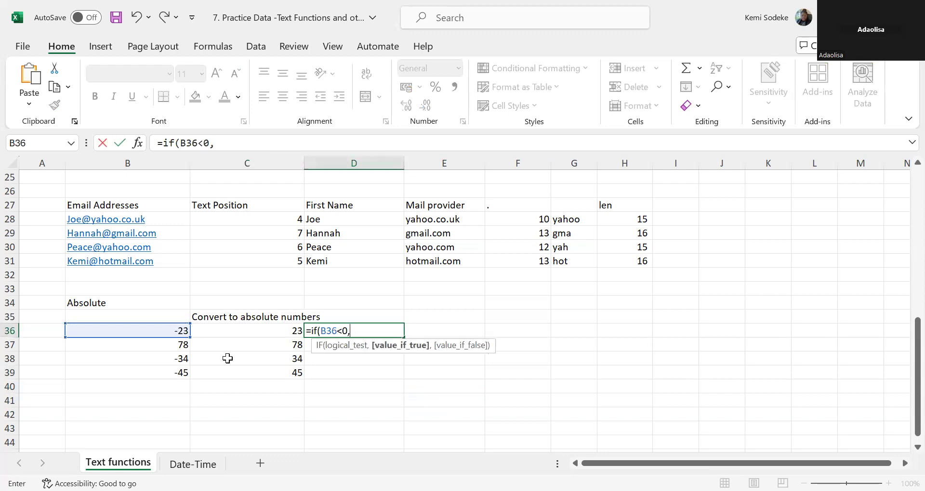
left_click(182, 331)
type("*-1,")
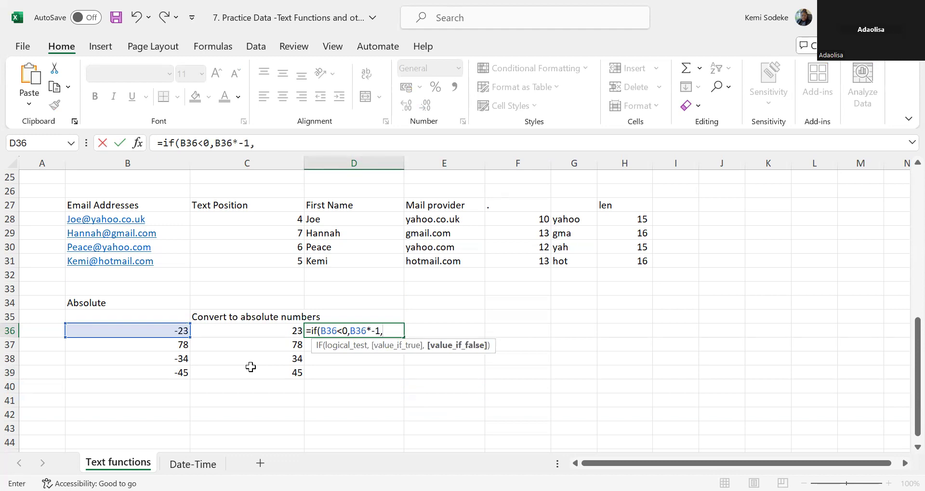
left_click(147, 330)
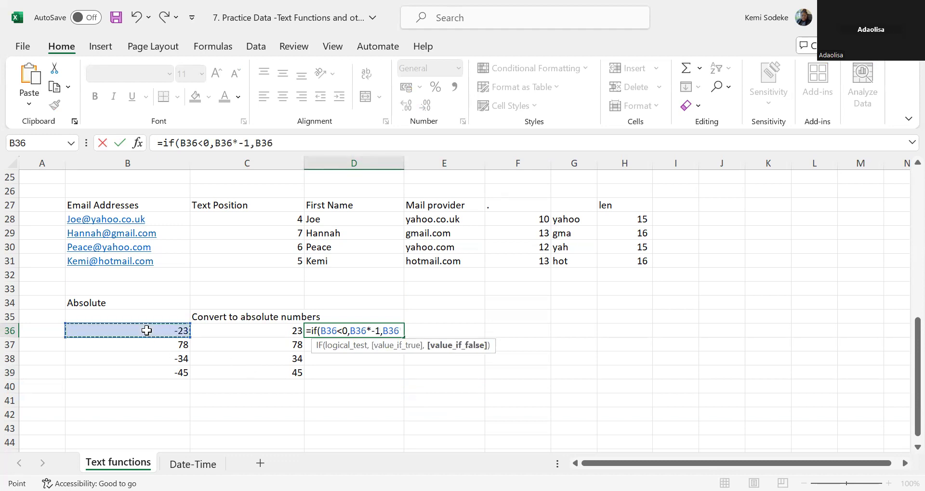
key("Return")
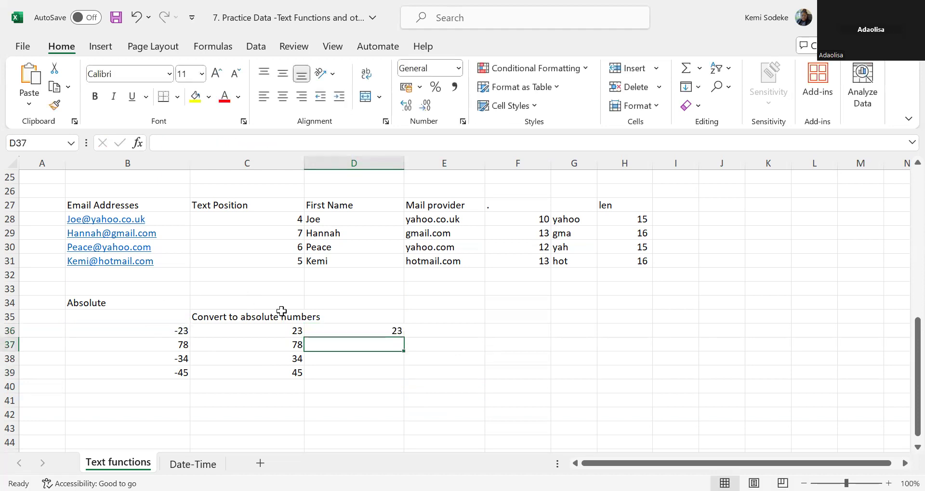
left_click(367, 329)
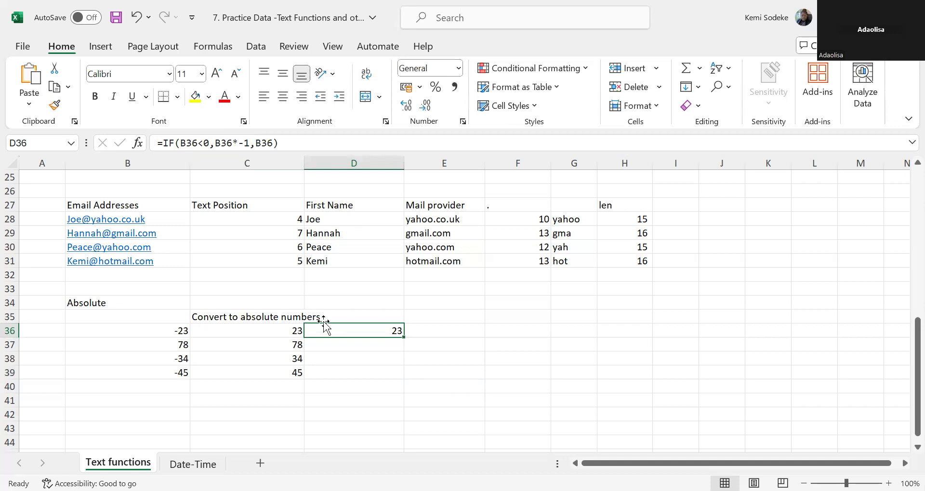
Copy the IF formula from D36 down to D39 and check the copied formulas.
left_click_drag(404, 335, 398, 374)
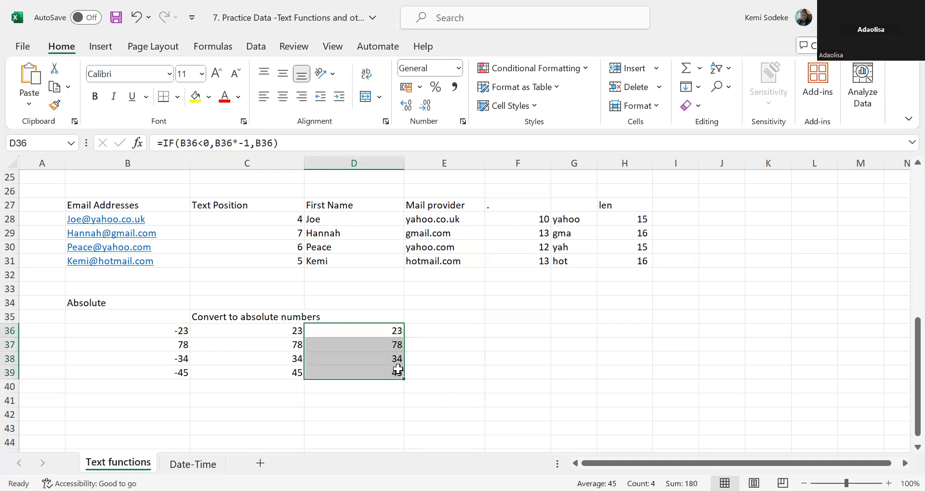
left_click(366, 359)
left_click(369, 374)
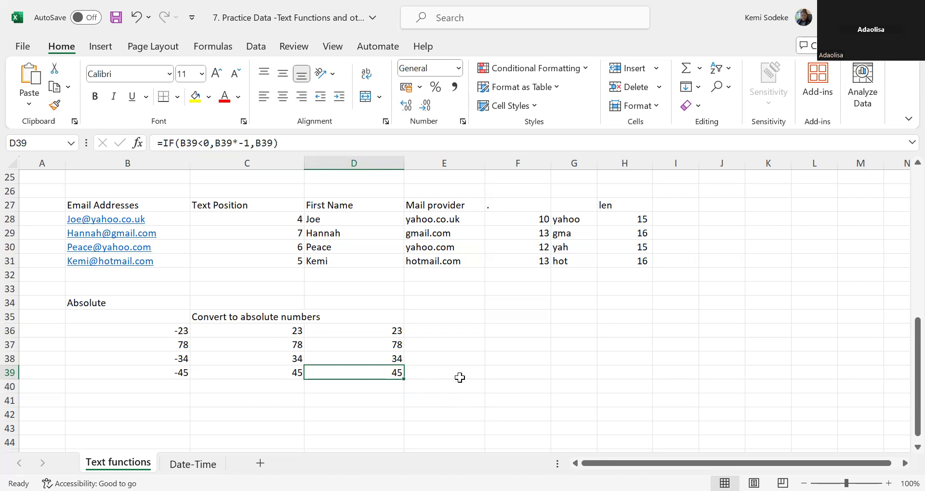
left_click(507, 335)
scroll(508, 343, "up", 4)
scroll(510, 340, "down", 4)
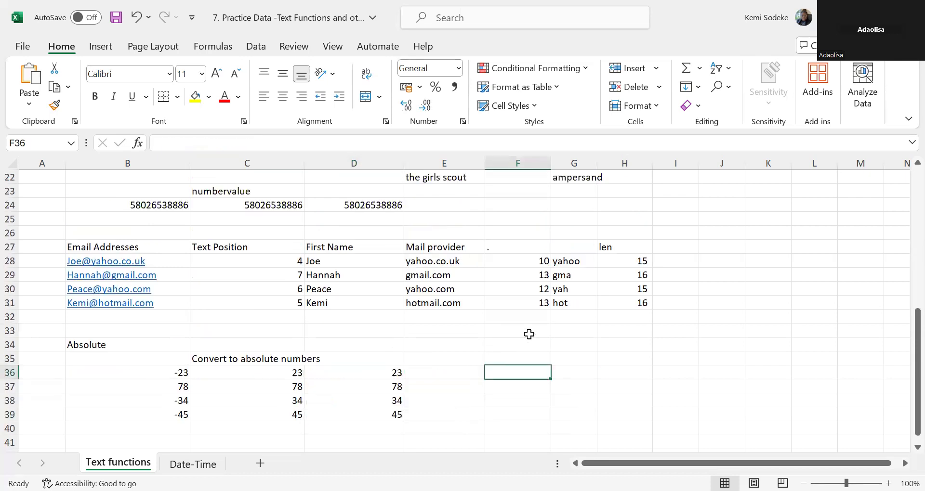
Enter =TODAY() in C4 of the Date-Time sheet to return today's date.
left_click(192, 465)
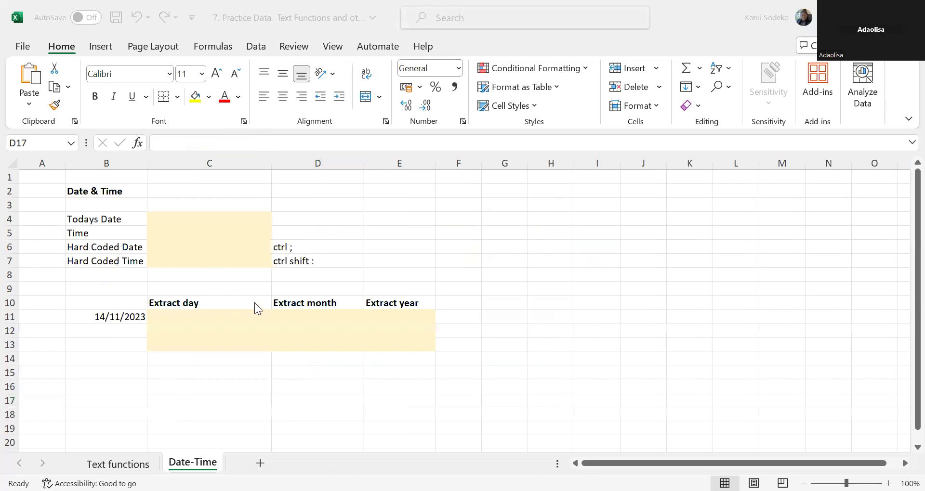
left_click(217, 215)
left_click(218, 224)
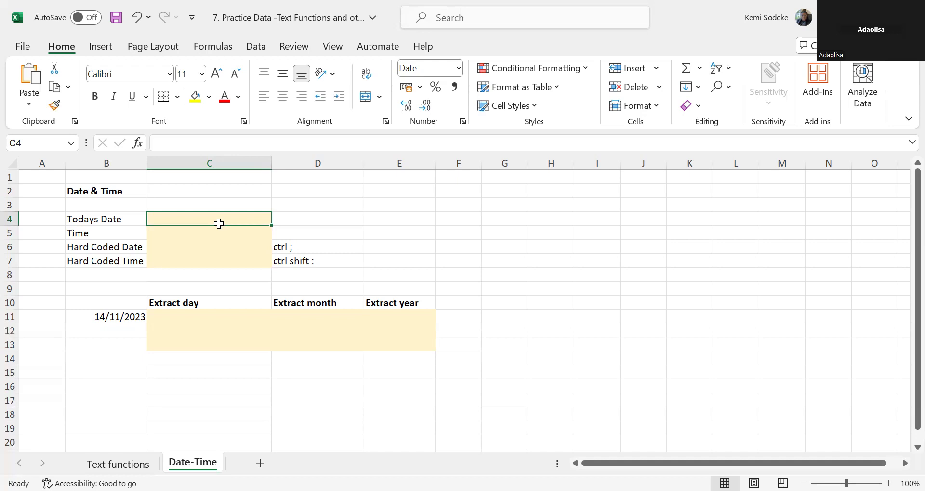
type("=")
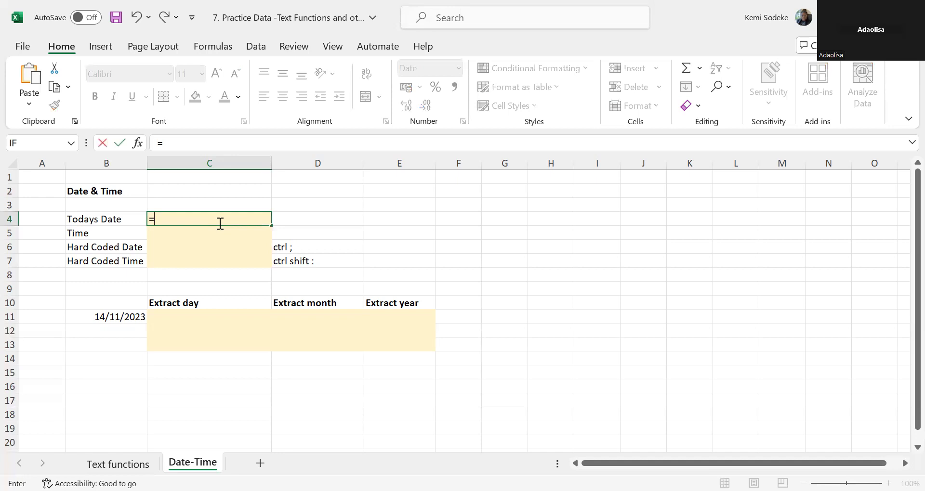
type("today")
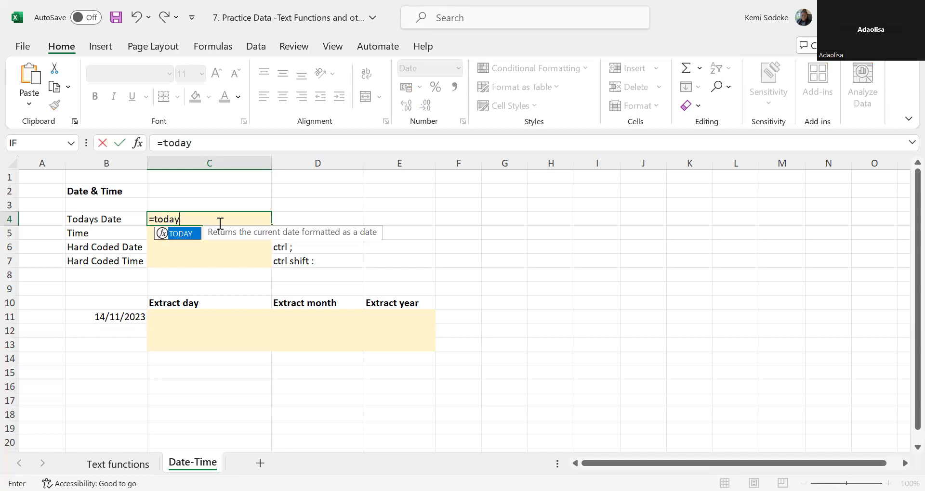
type("()")
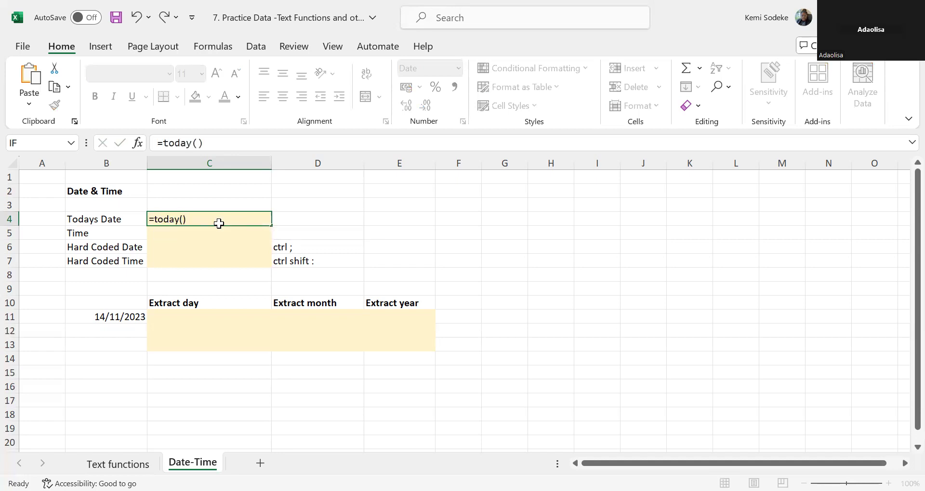
key("Return")
left_click(212, 219)
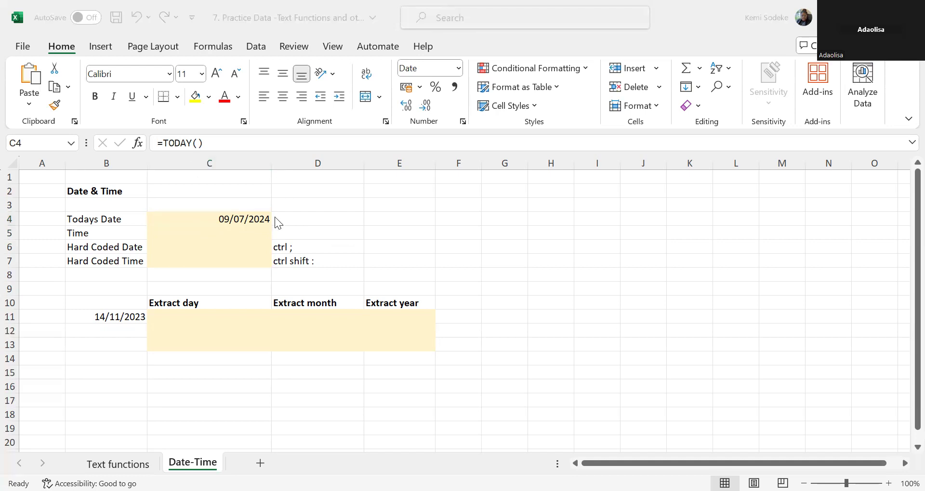
left_click(246, 220)
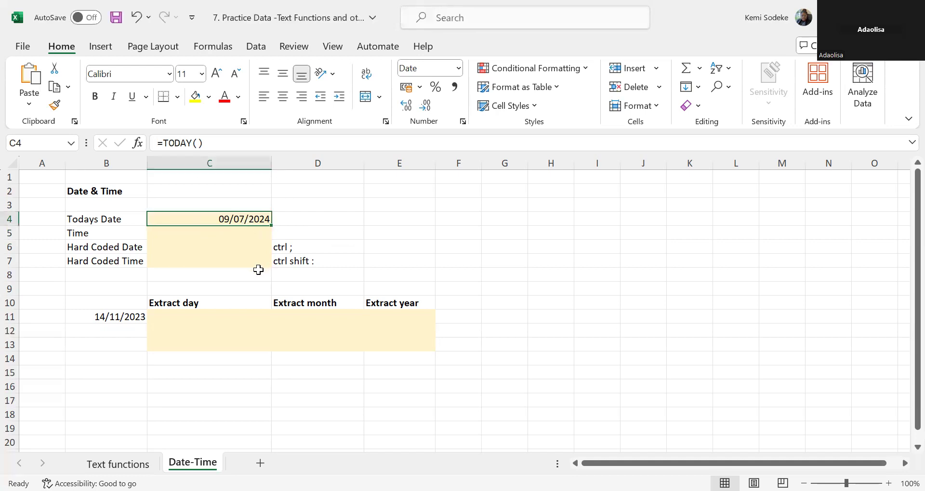
Enter =NOW() in C5 for the current date and time, and compare it with the TODAY formula in C4.
left_click(215, 235)
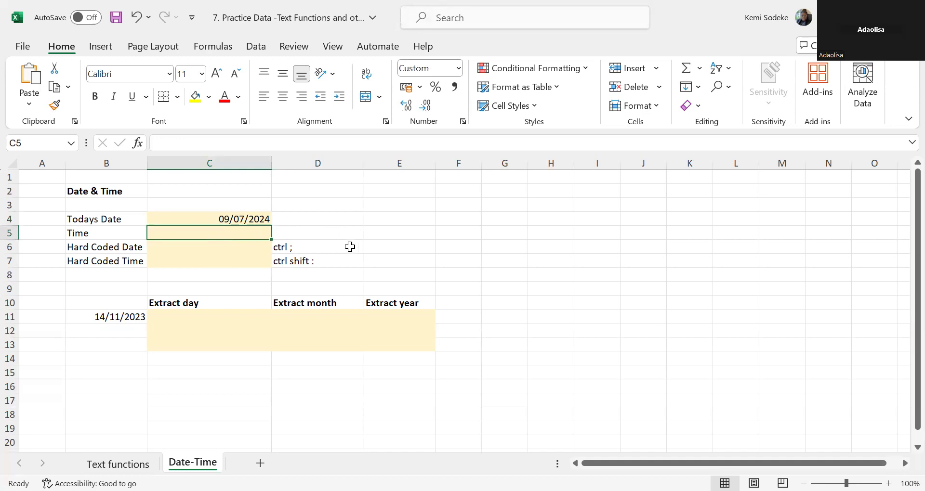
type("=")
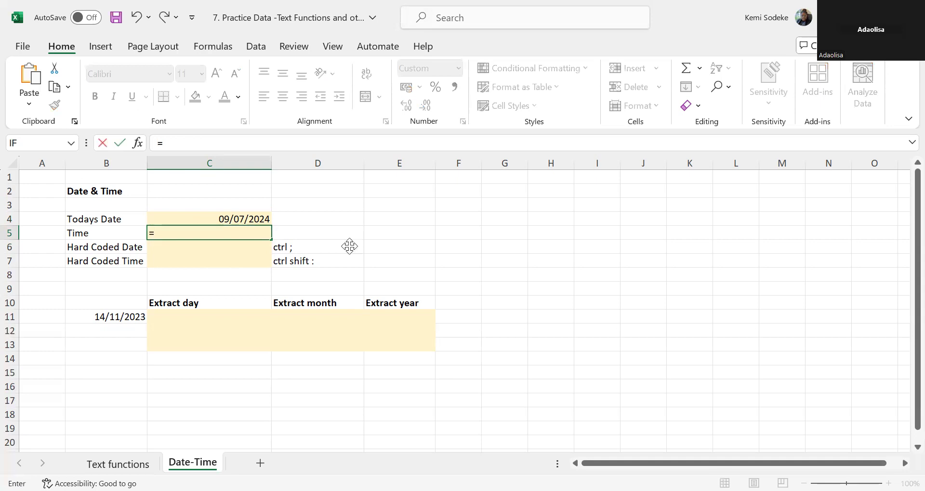
type("now(")
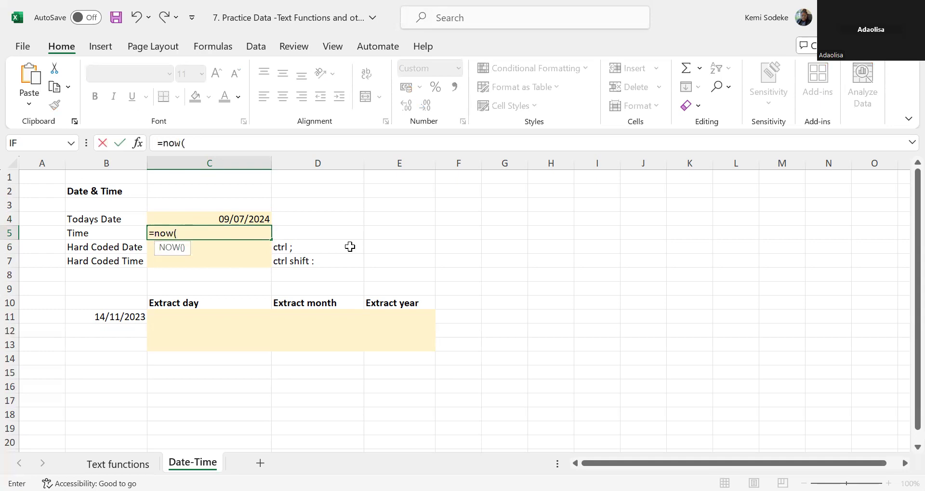
key("Return")
left_click(239, 233)
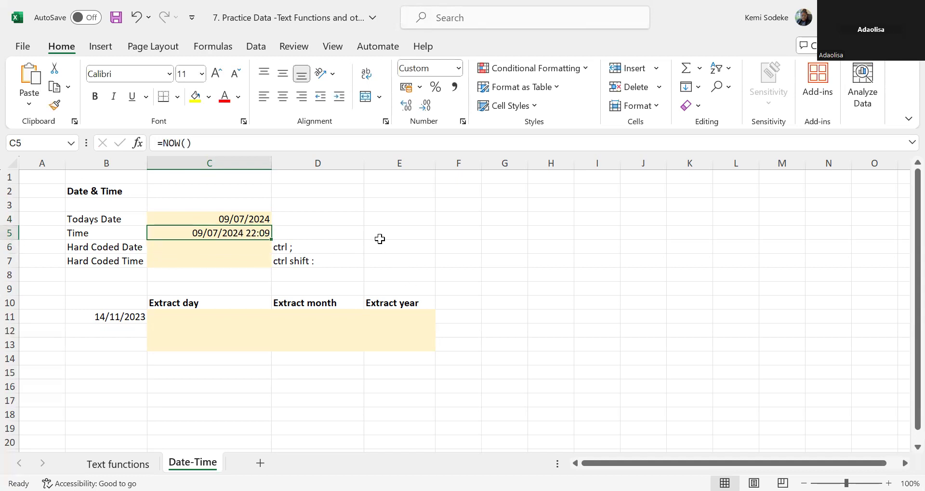
left_click(337, 231)
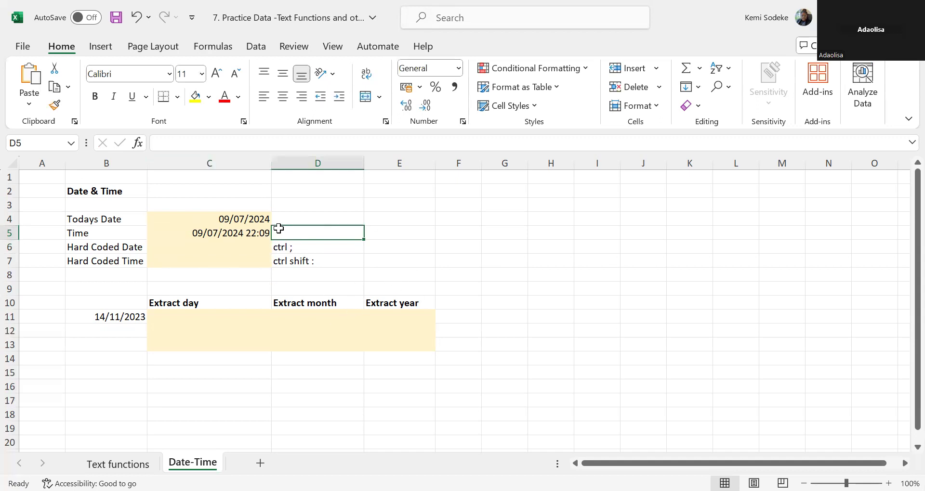
left_click(245, 216)
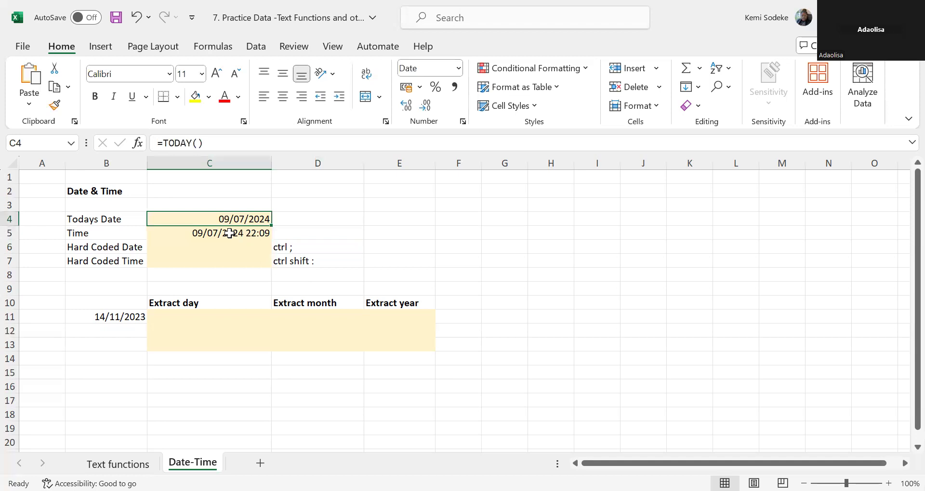
left_click(227, 232)
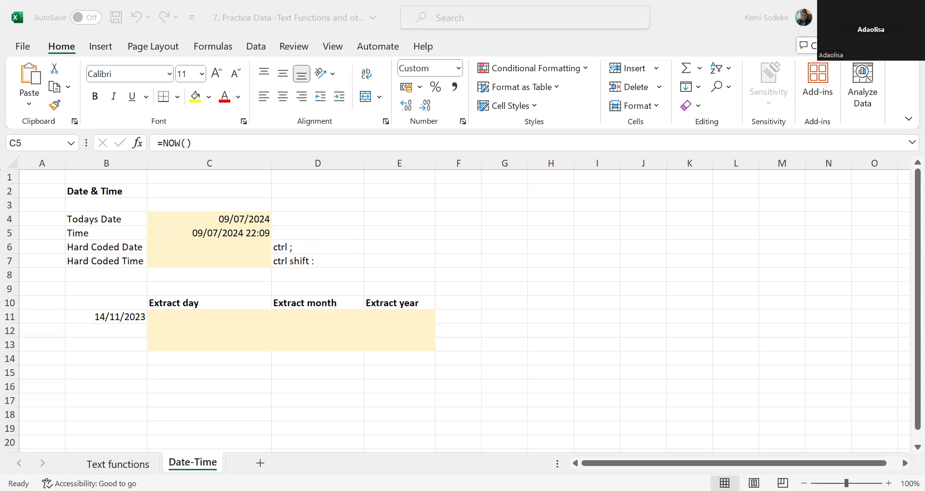
Insert the current date as a hard-coded value in C6 and check that cell's content.
left_click(264, 249)
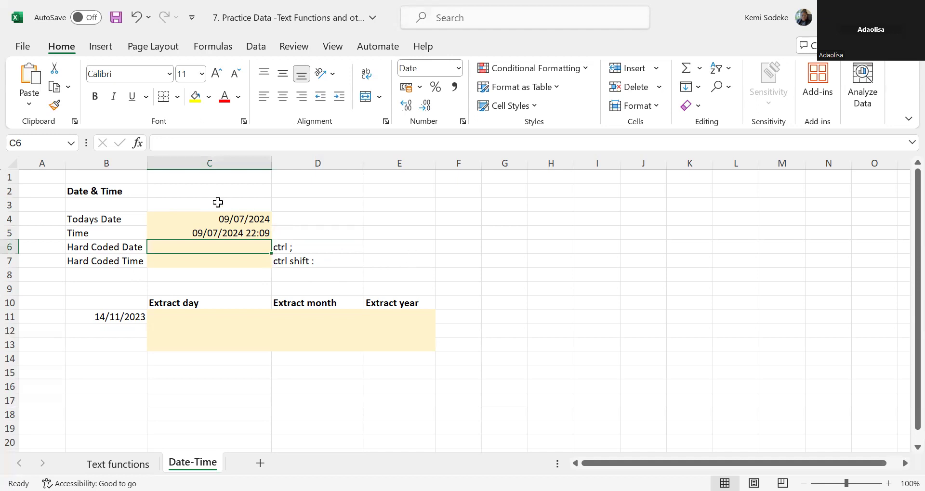
left_click(209, 218)
left_click(213, 233)
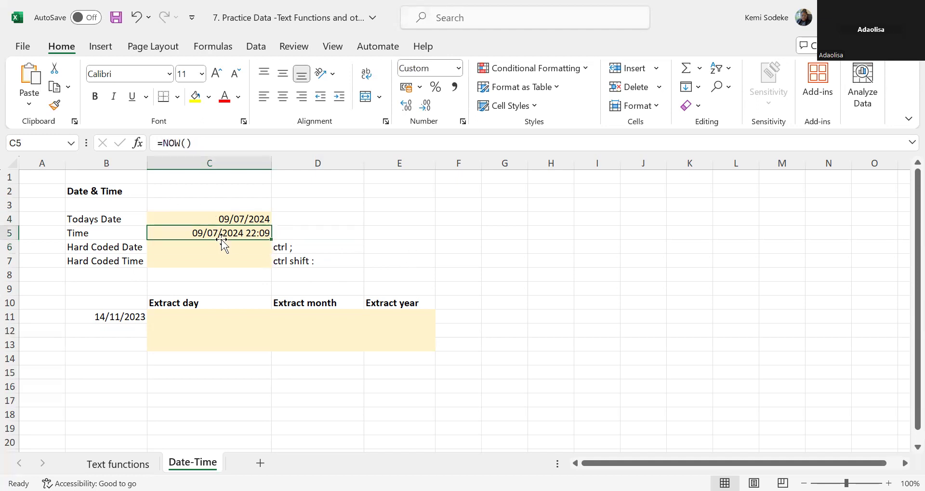
left_click(215, 248)
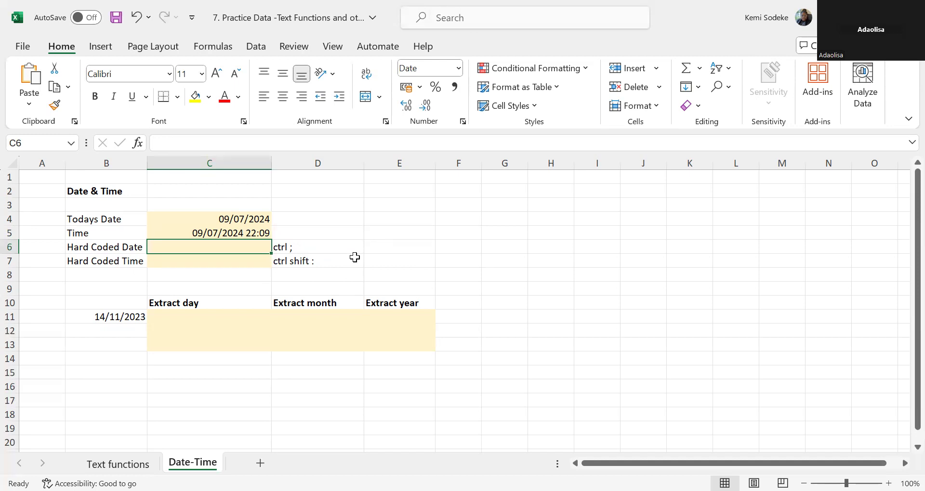
key("ctrl+semicolon")
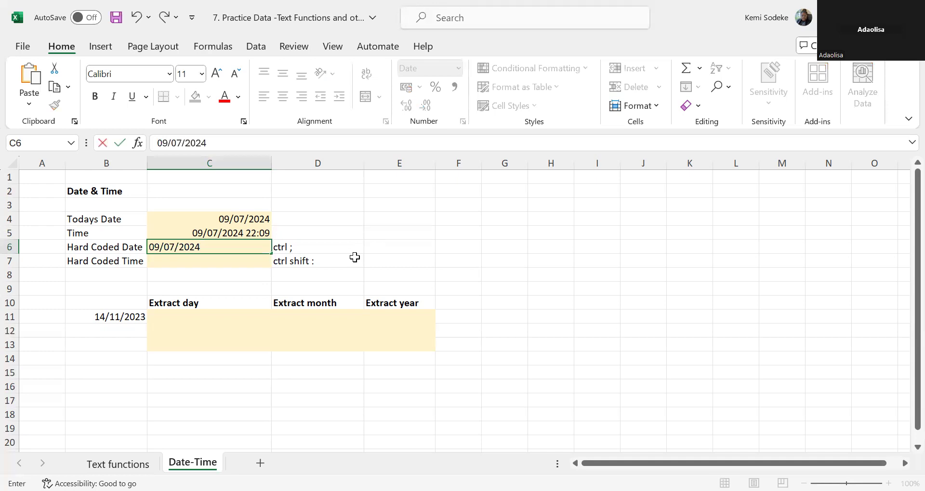
key("Return")
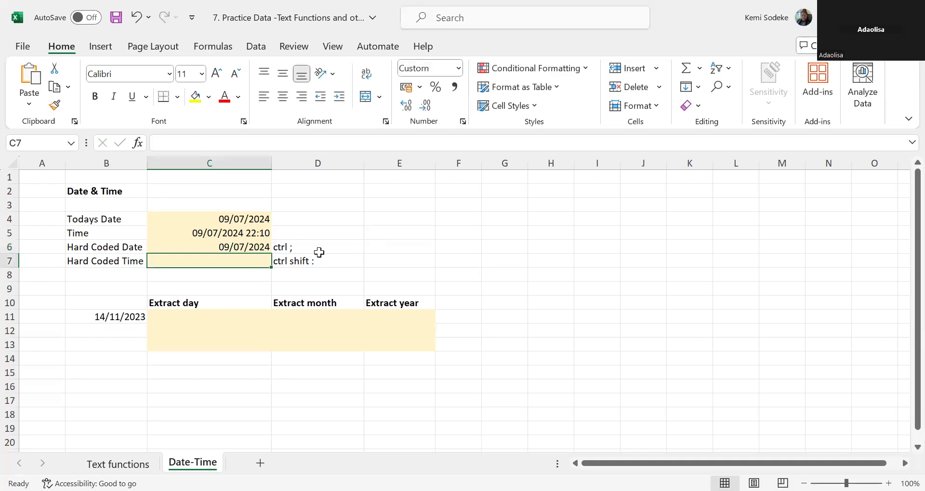
left_click(295, 249)
left_click(237, 248)
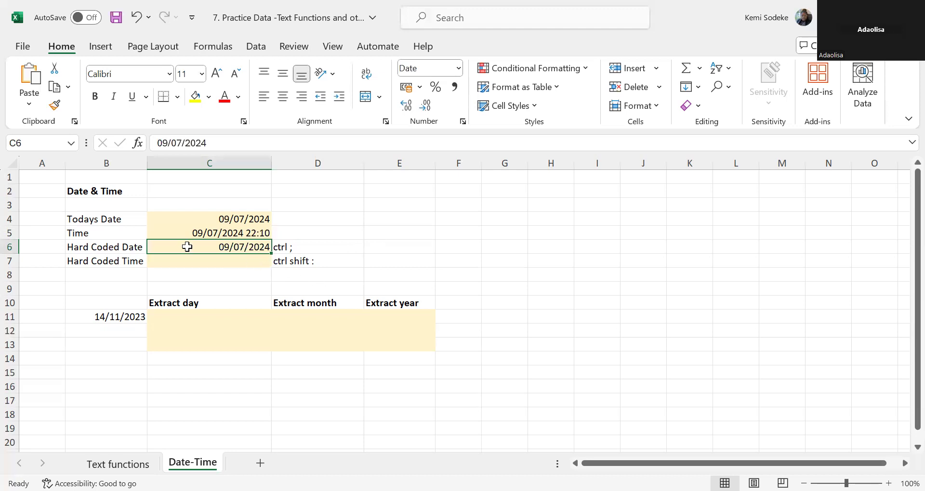
Insert the current time as a hard-coded value in C7 and compare it with the NOW formula in C5.
left_click(244, 262)
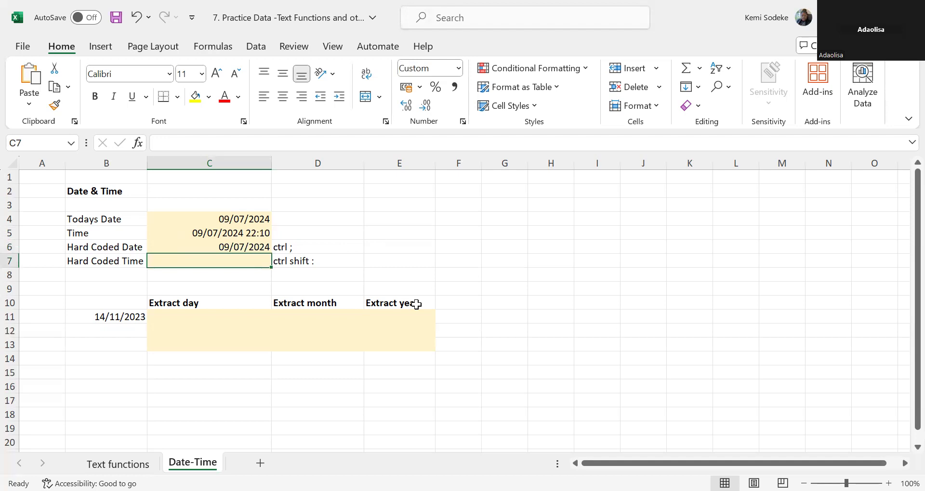
key("ctrl+shift+semicolon")
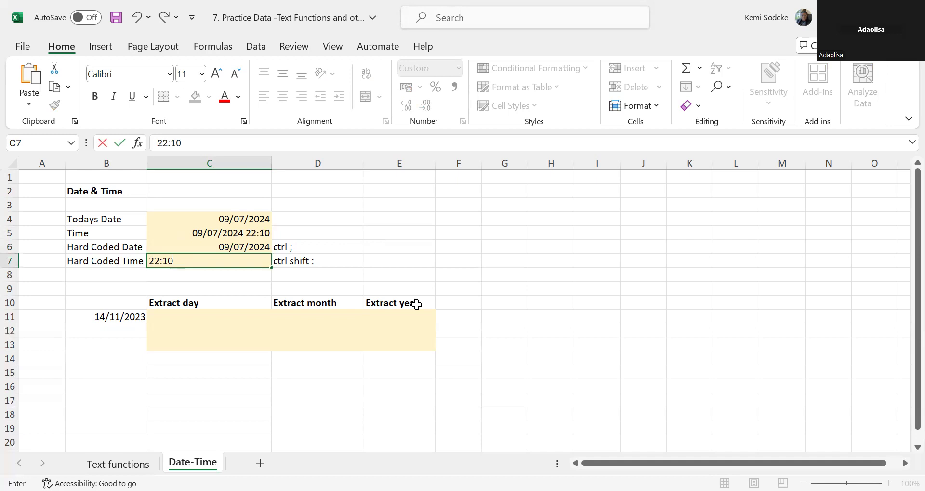
key("Return")
left_click(210, 262)
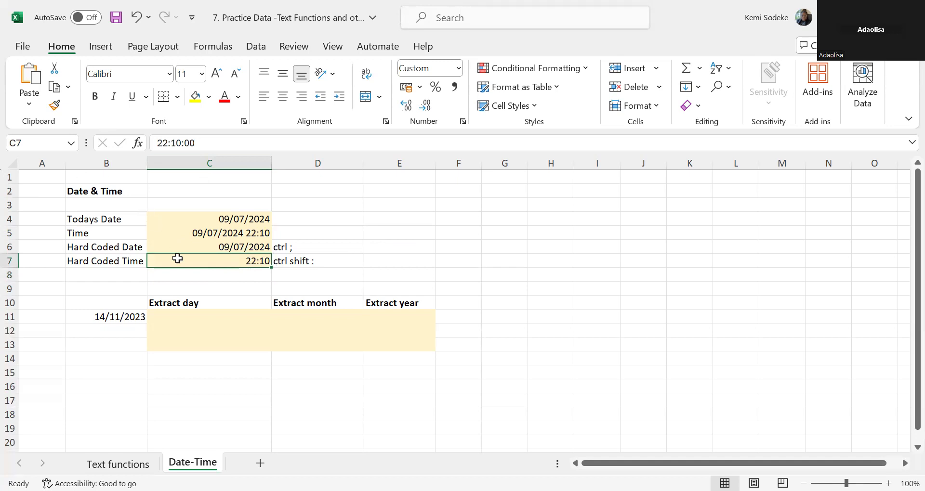
left_click(214, 282)
left_click(249, 263)
left_click(254, 228)
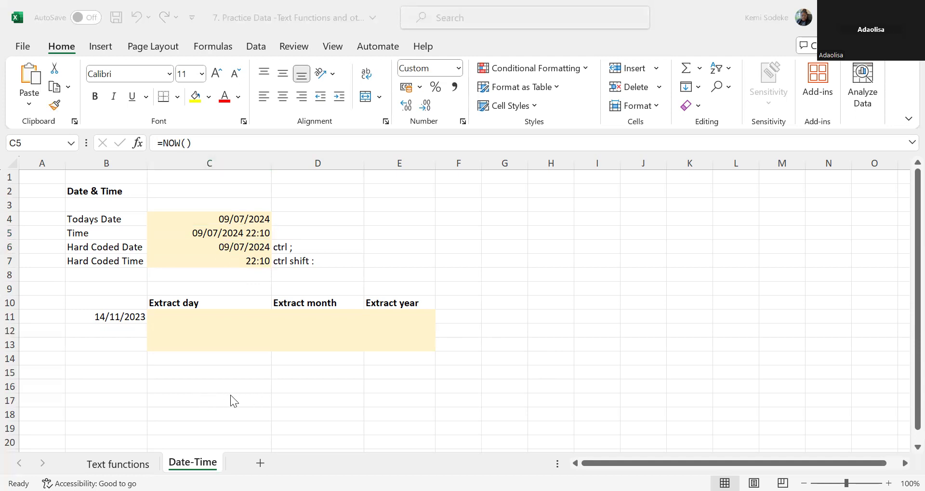
Examine the date in B11 and the empty cells under the Extract day, Extract month and Extract year headings.
left_click(102, 317)
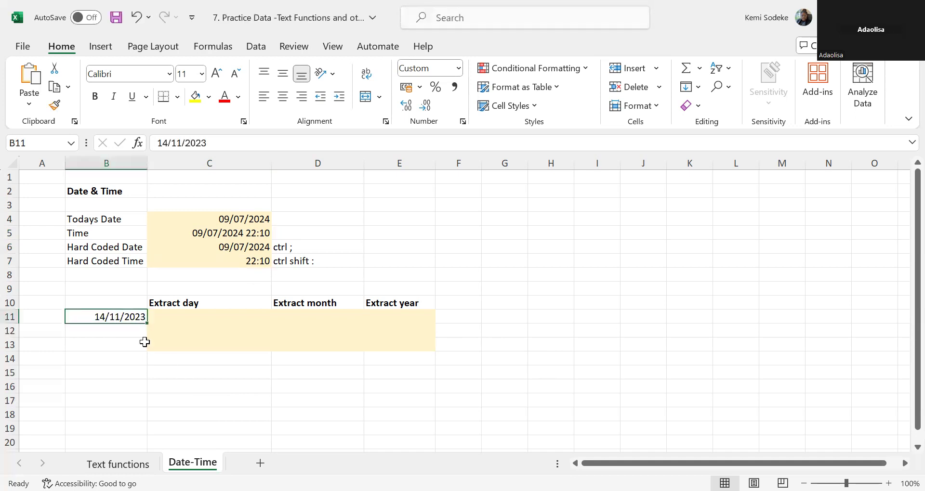
left_click(180, 315)
left_click(91, 316)
left_click(305, 316)
left_click(369, 322)
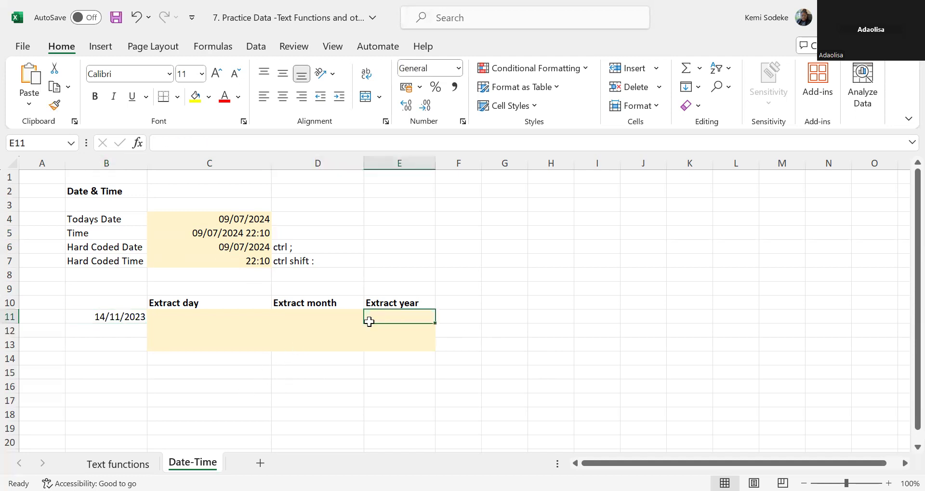
key("alt+Tab")
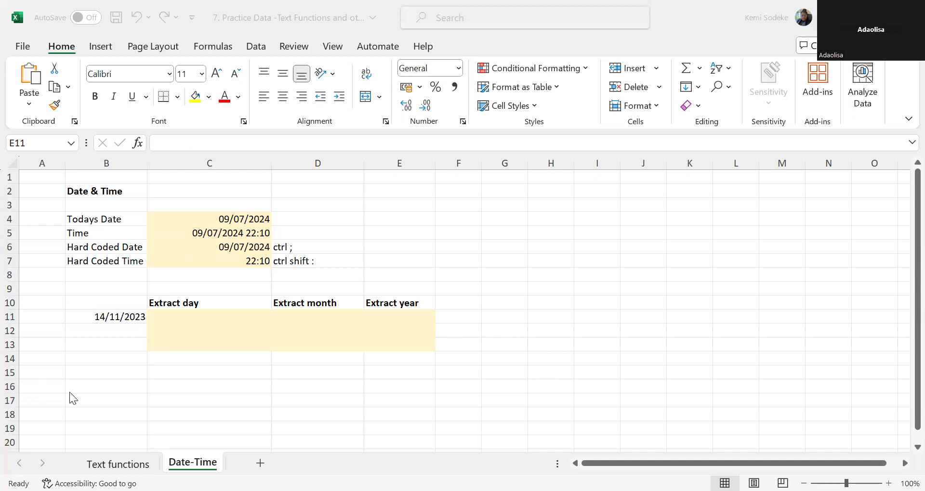
left_click(184, 316)
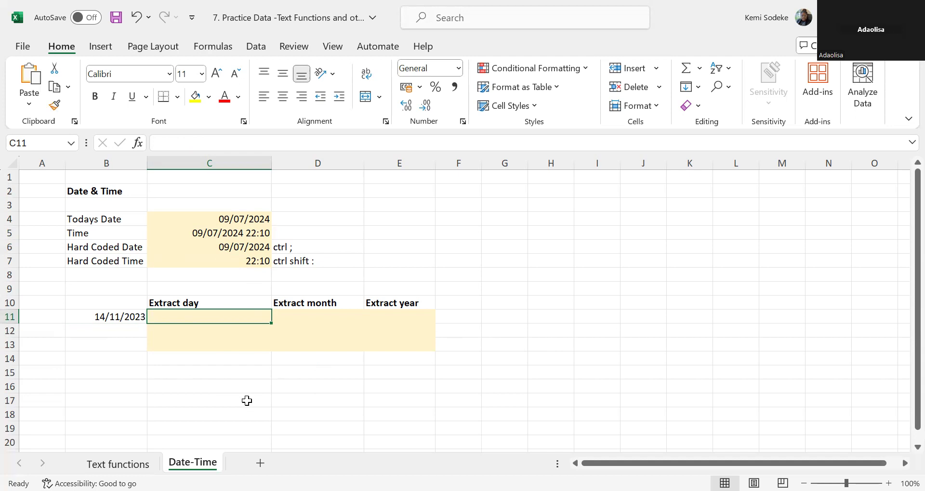
left_click(114, 318)
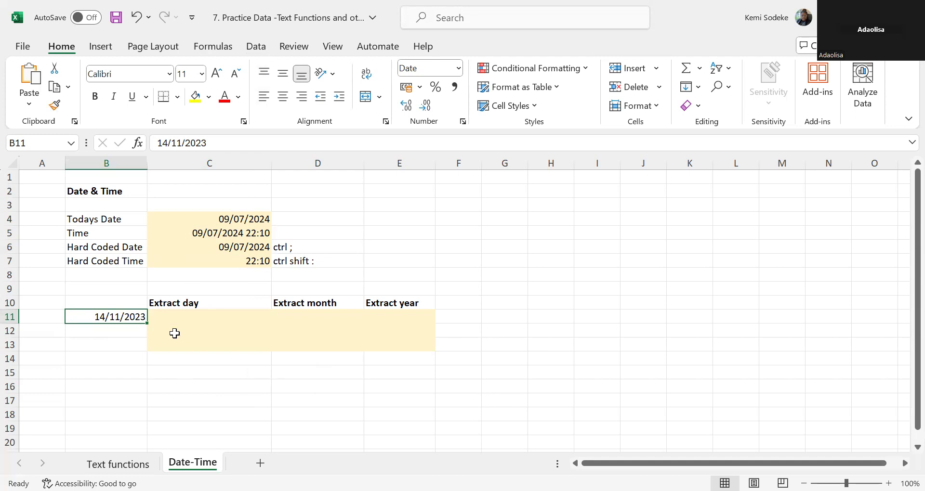
left_click(178, 317)
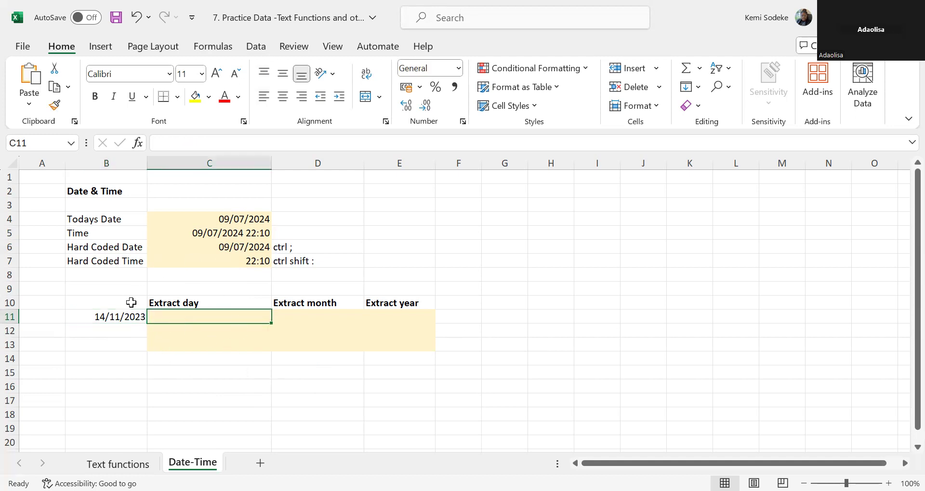
Try splitting the date in B11 with Text to Columns, delimited by "/" with B11 as the destination, and undo the split.
left_click(121, 317)
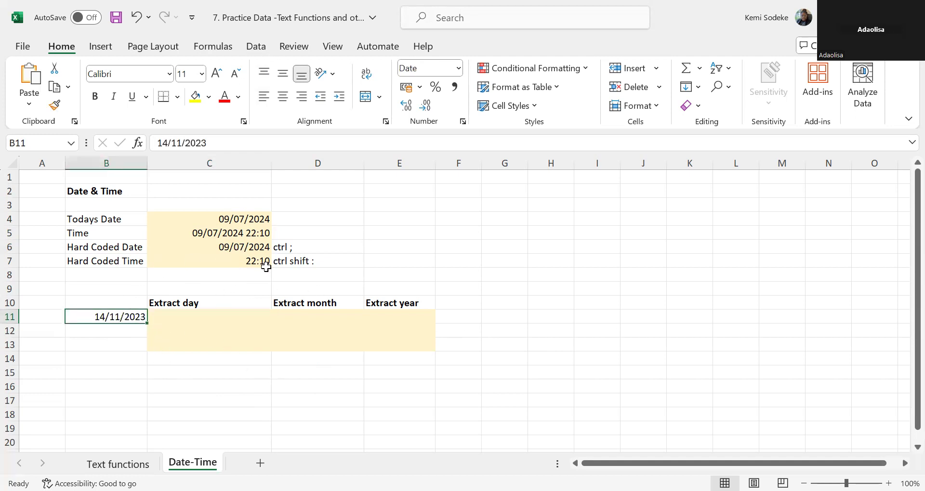
left_click(257, 47)
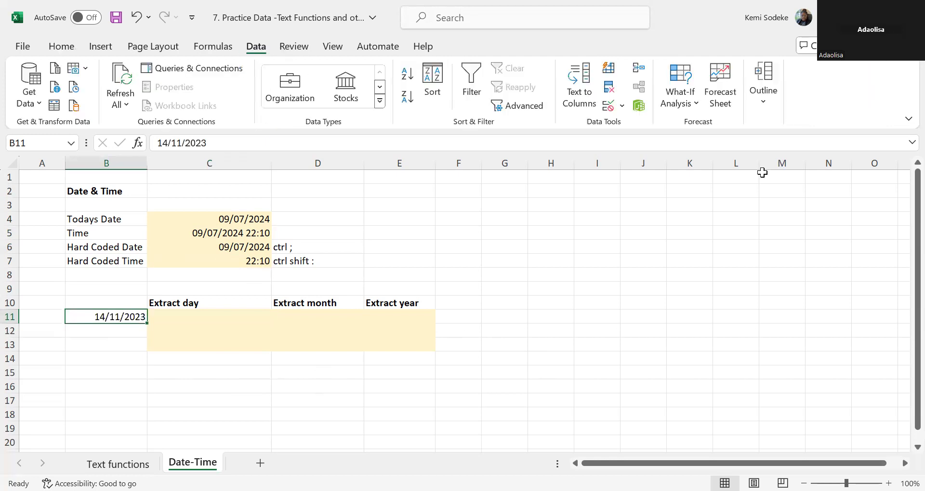
left_click(587, 84)
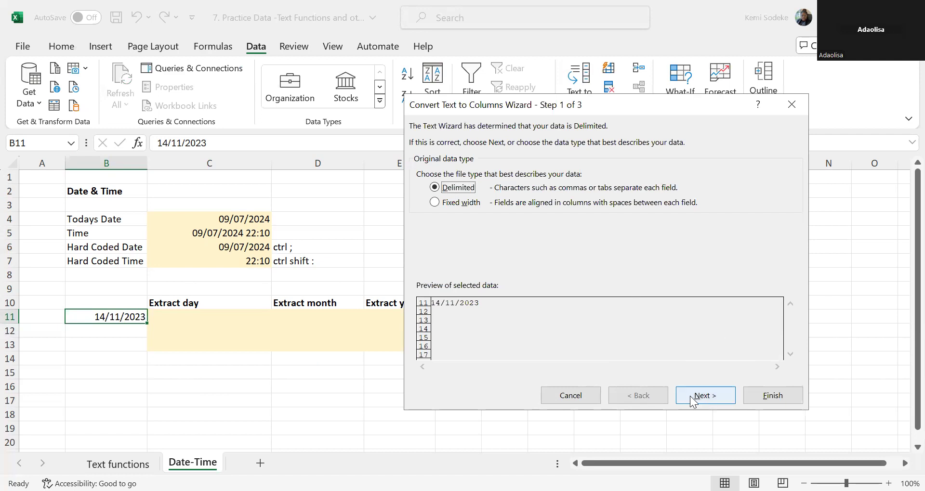
left_click(712, 400)
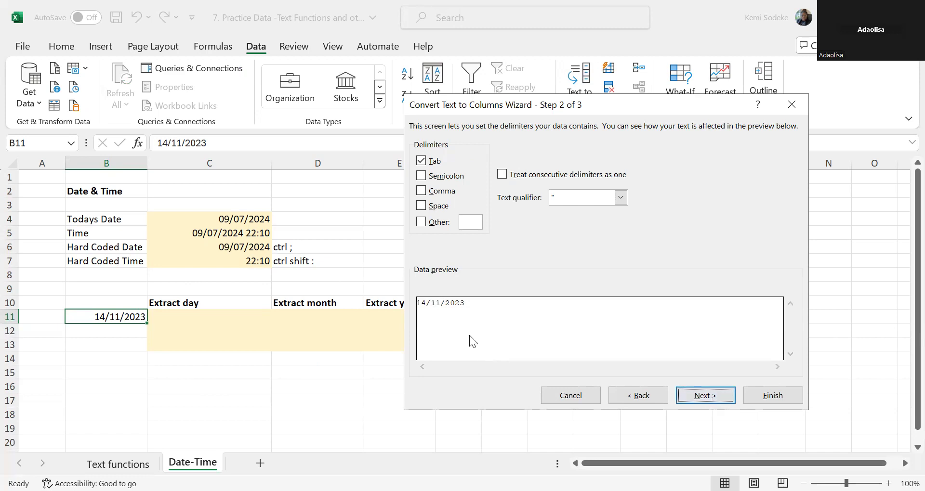
left_click(421, 222)
type("/")
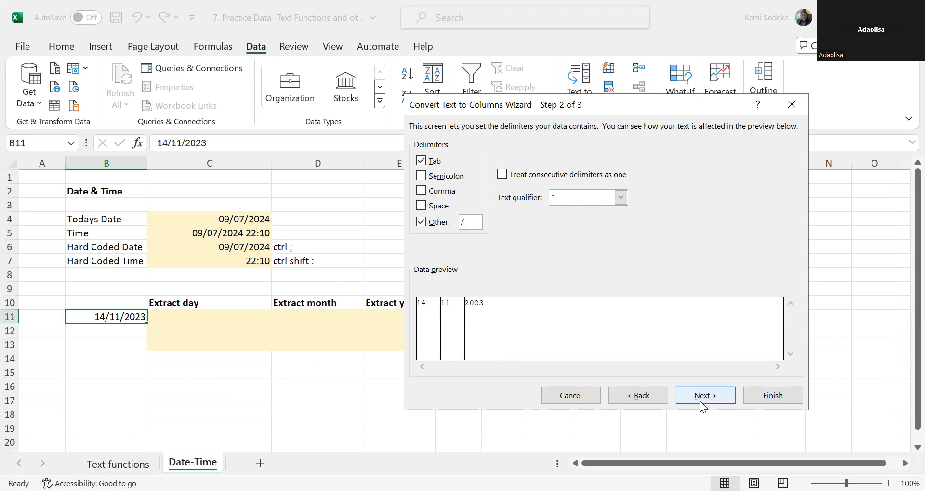
left_click(715, 393)
left_click(772, 395)
left_click(441, 295)
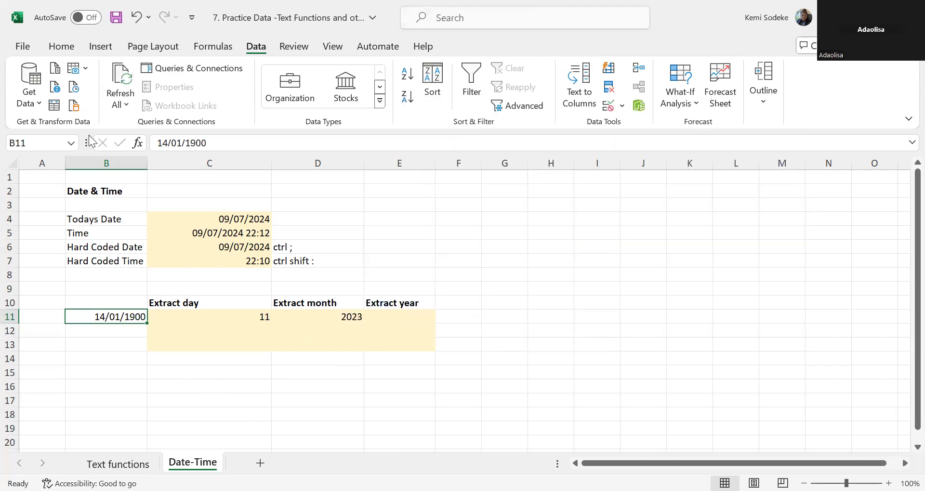
left_click(137, 18)
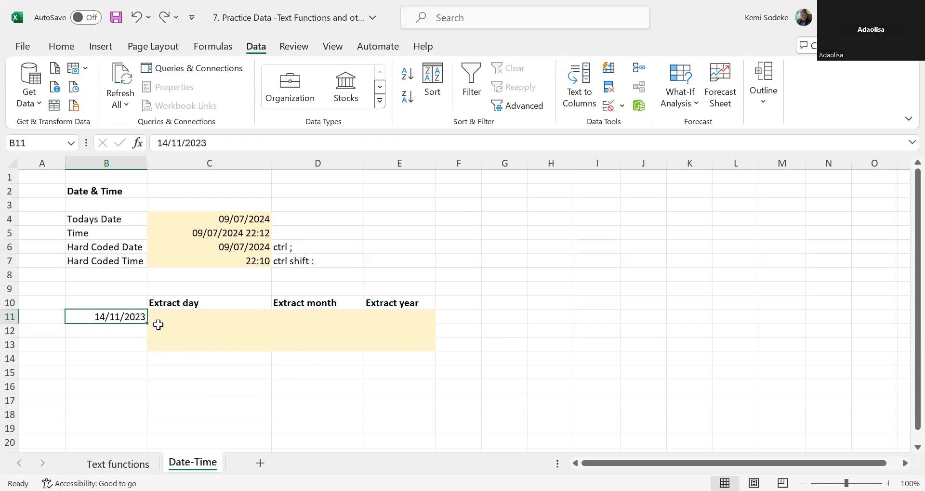
Split the date in B11 at the "/" delimiter with Text to Columns, setting the destination to $C$11.
left_click(578, 89)
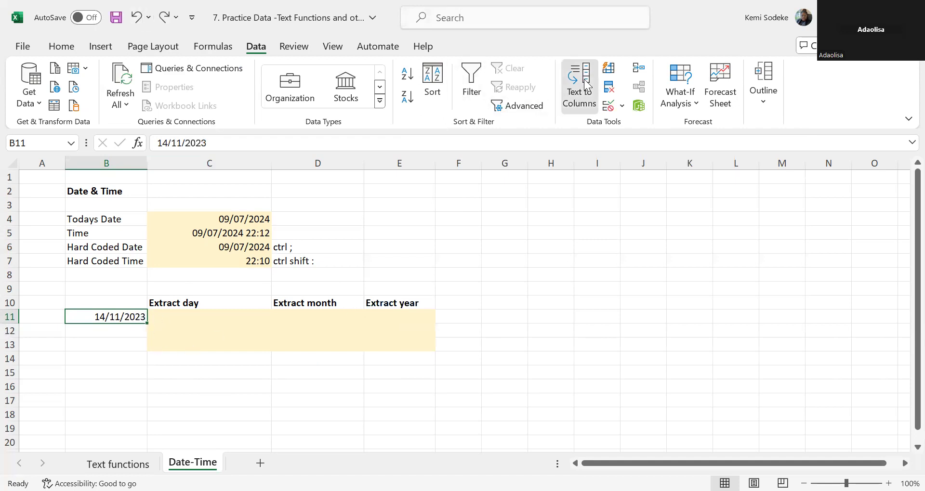
left_click(706, 402)
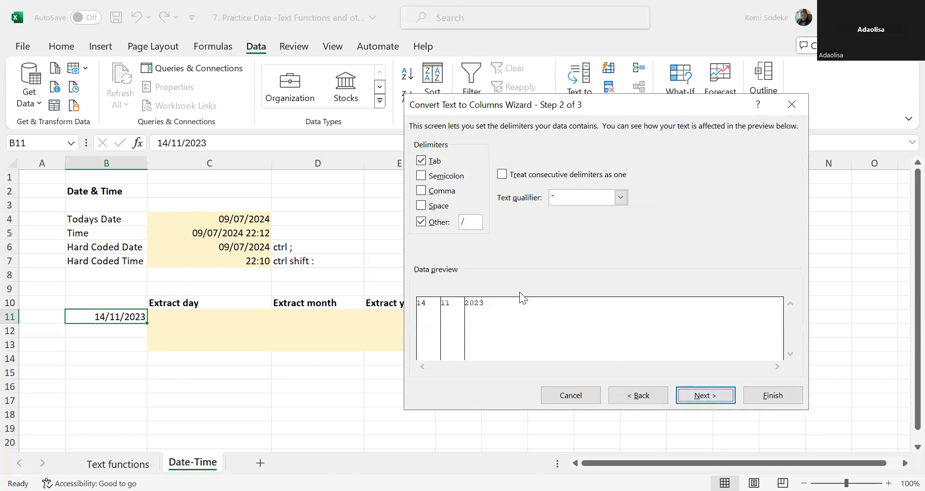
left_click(703, 395)
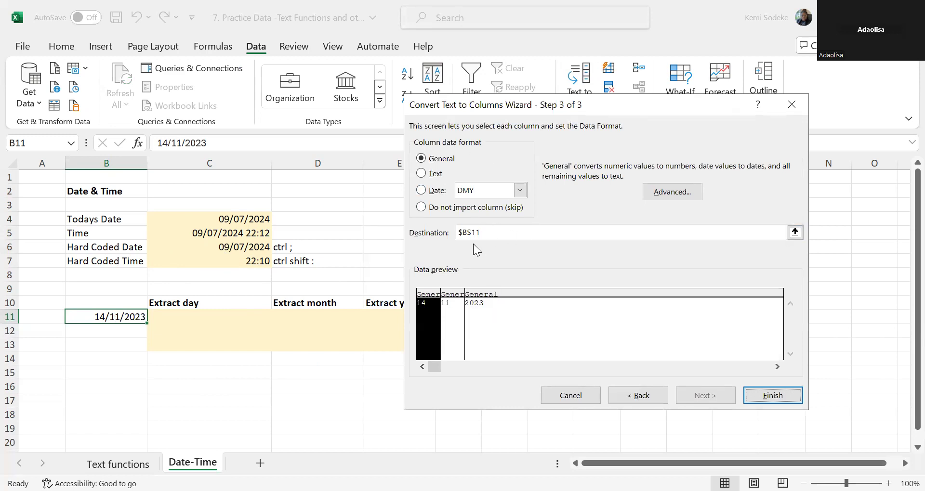
left_click(465, 232)
key("BackSpace")
type("C")
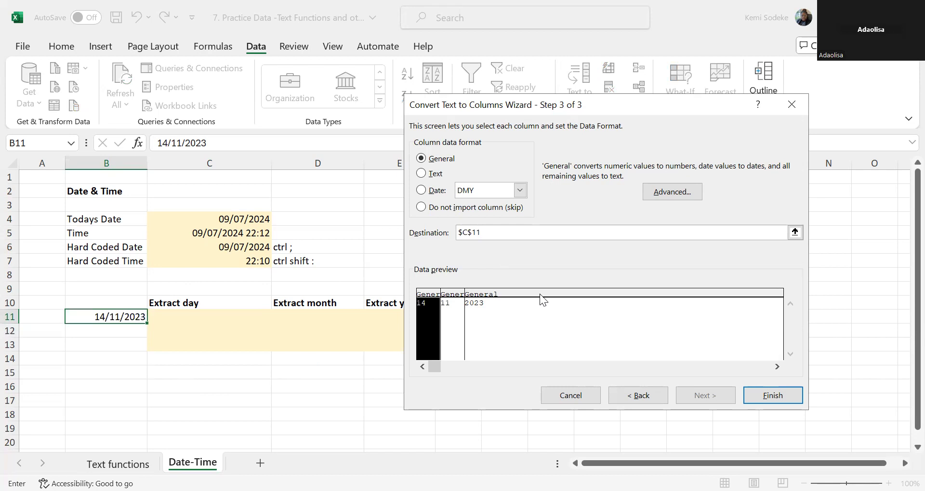
left_click(785, 396)
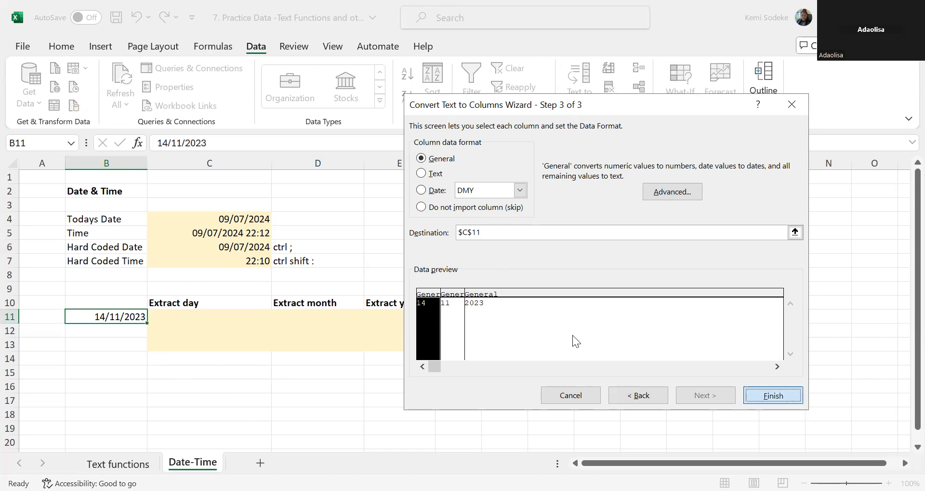
key("Return")
left_click(442, 293)
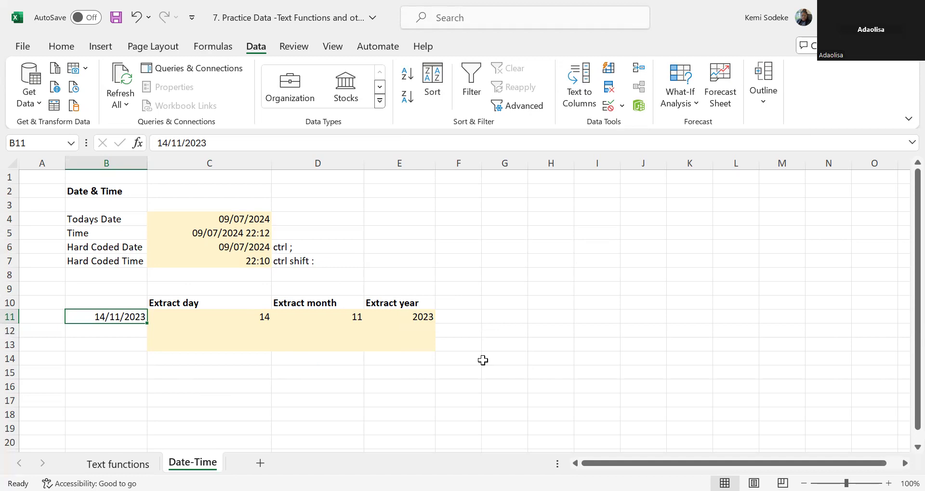
left_click(98, 330)
left_click(103, 319)
left_click(110, 331)
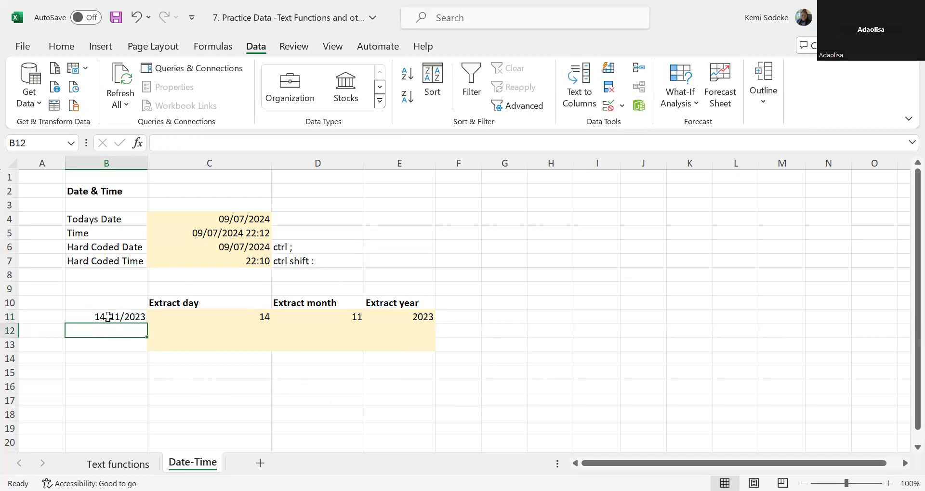
left_click(118, 321)
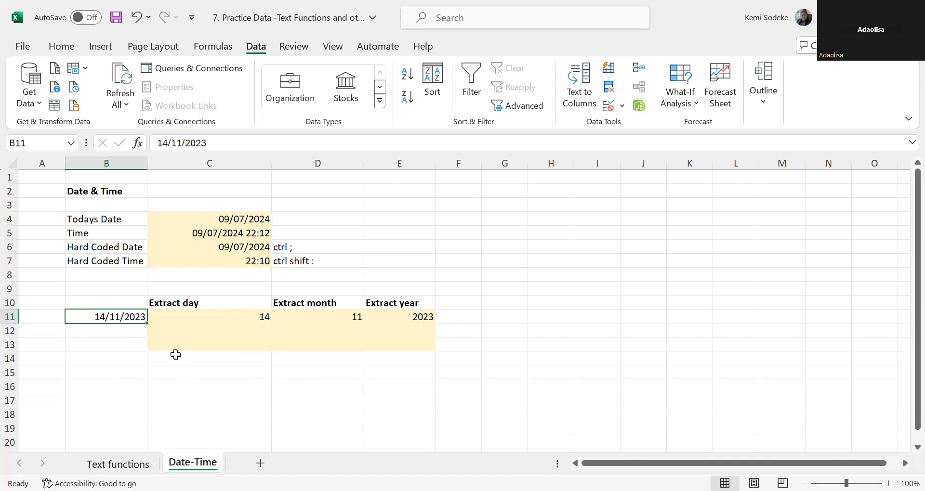
Enter =TEXT(B11,"dd") in C12 to extract the day from the date, and check that cell's formula.
mouse_move(149, 325)
left_mouse_down()
mouse_move(143, 348)
mouse_move(161, 326)
left_mouse_up()
left_click(160, 325)
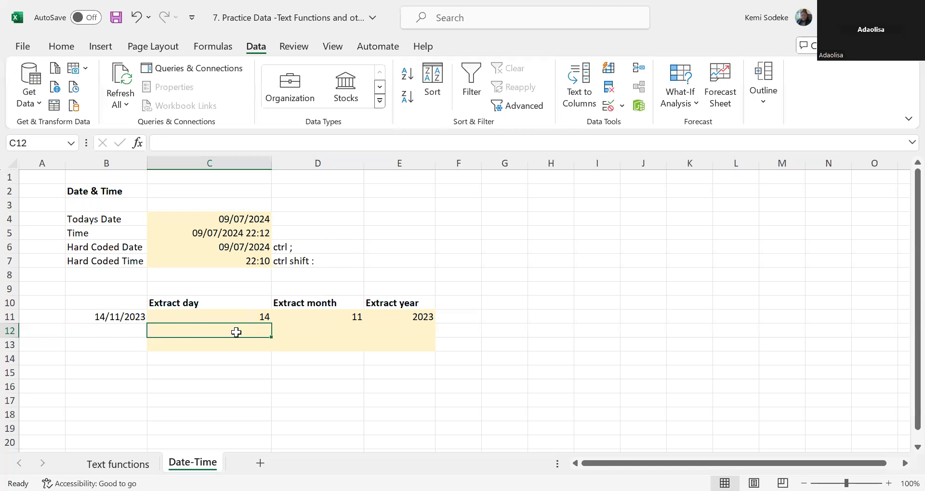
type("=")
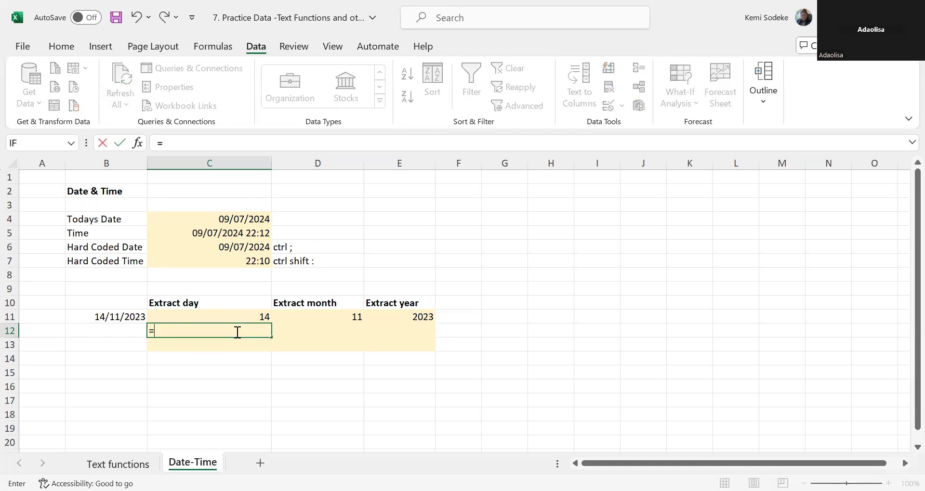
type("text")
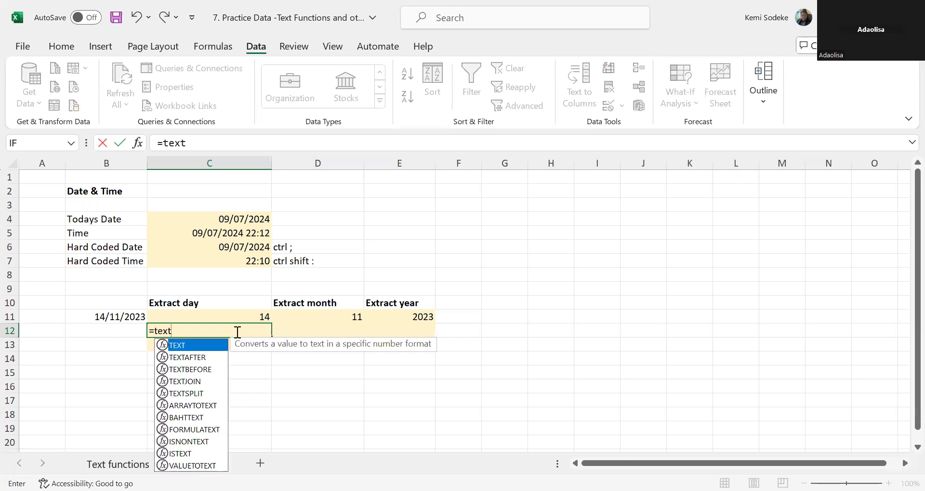
type("(")
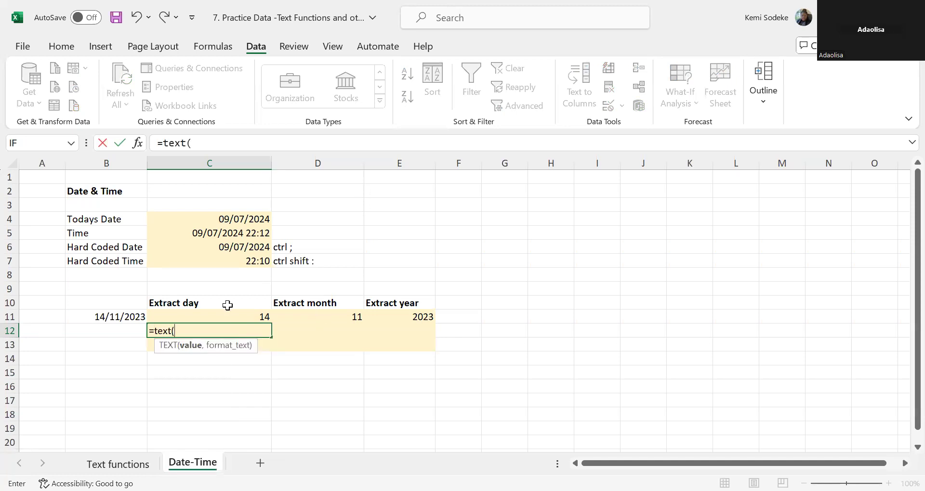
left_click(114, 317)
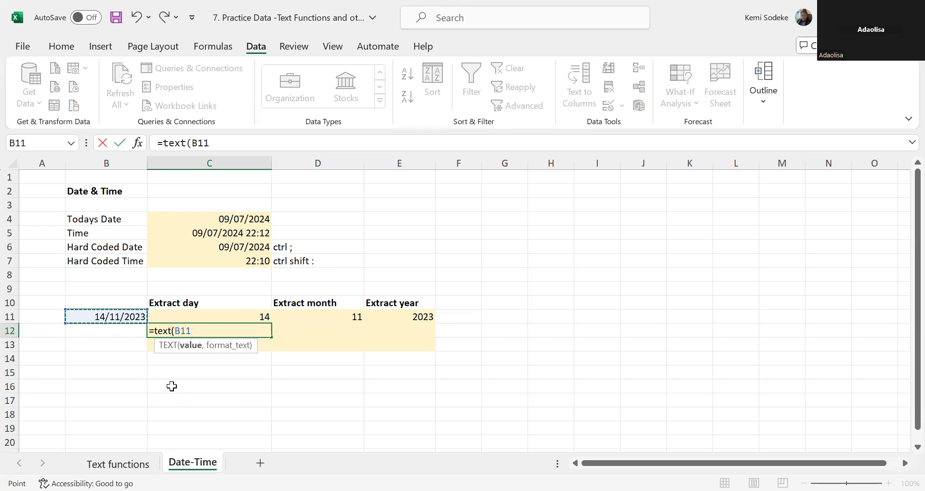
type(",")
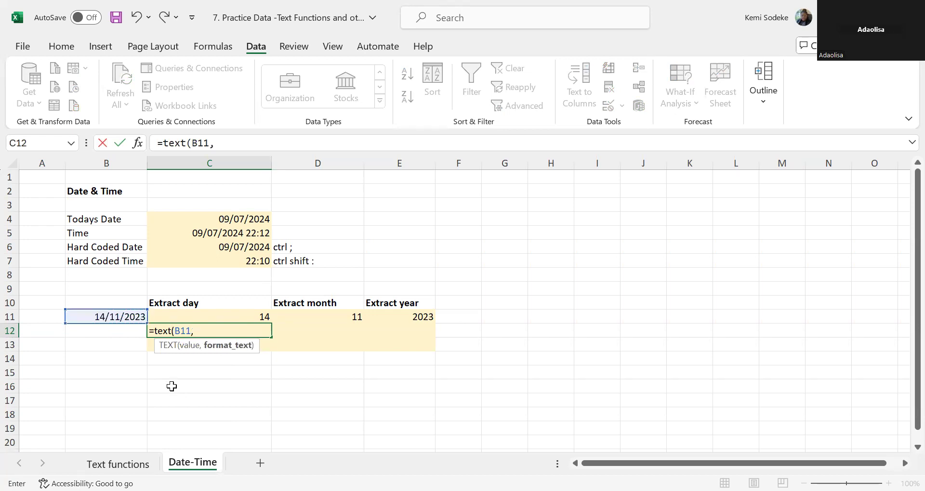
type("\"dd\")")
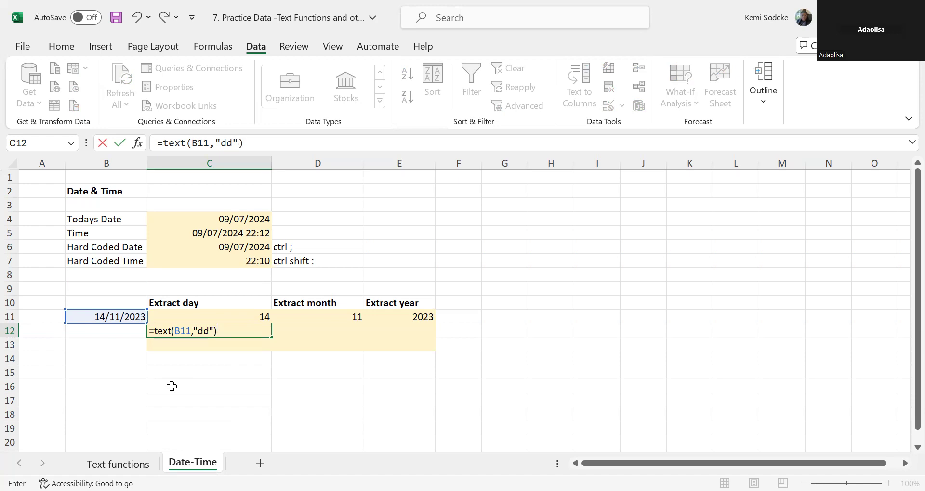
key("Return")
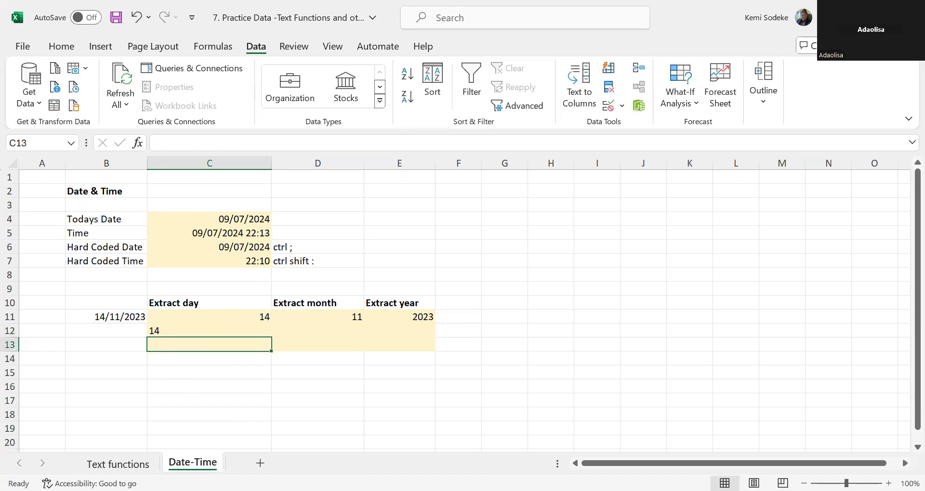
left_click(290, 424)
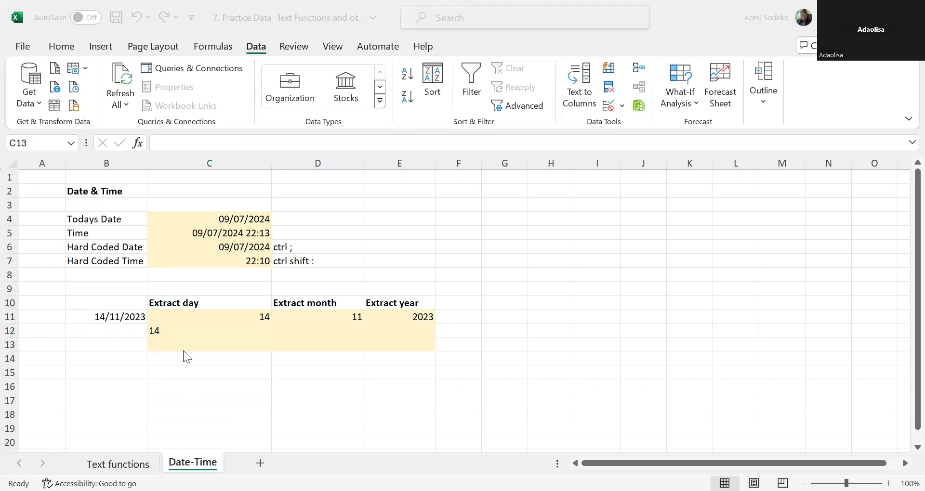
left_click(189, 333)
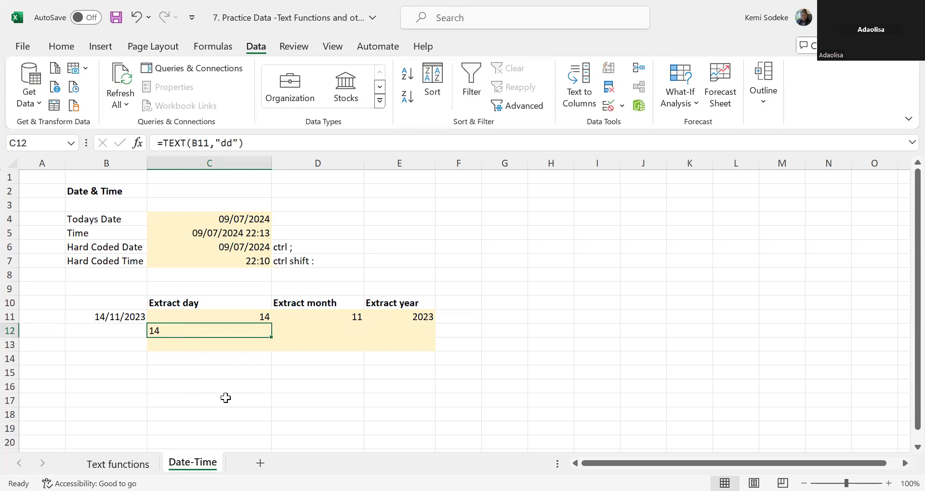
Enter =TEXT(B11,"ddd") in C13 to extract the abbreviated weekday from the date, and check that cell's formula.
left_click(194, 345)
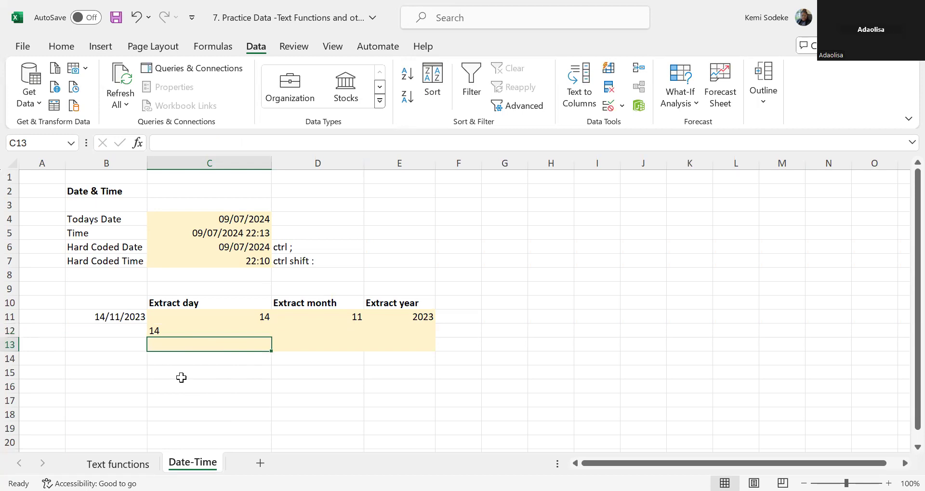
type("=")
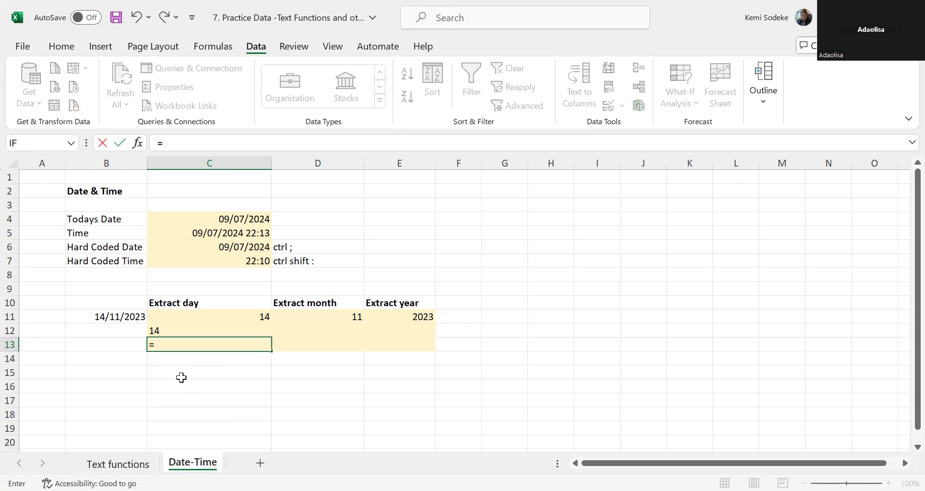
type("text")
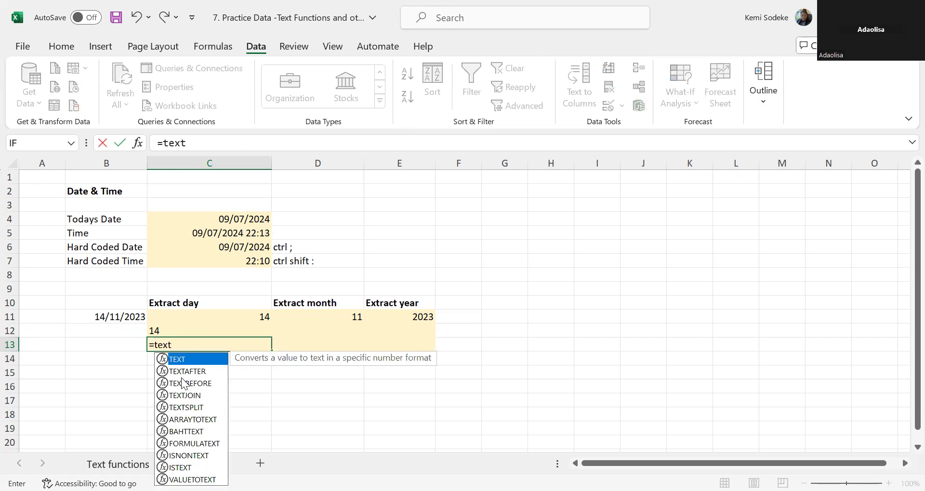
type("(")
left_click(123, 317)
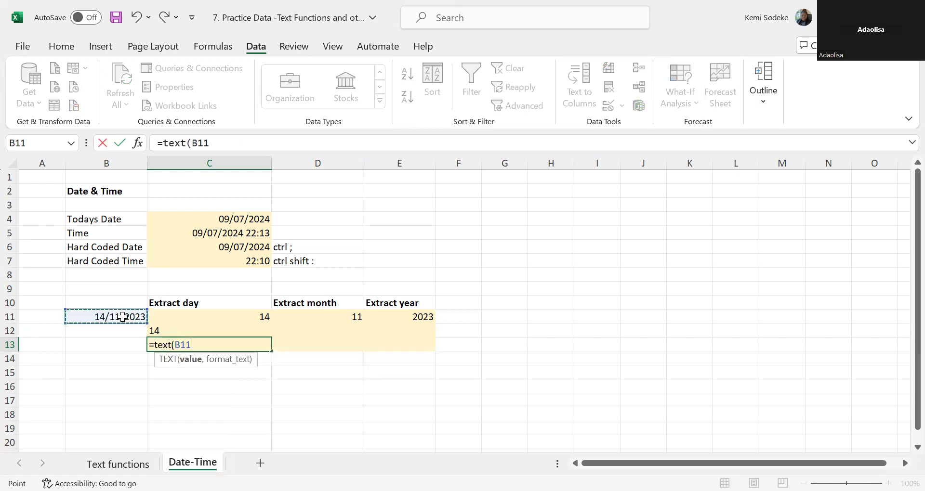
type(",\"ddd")
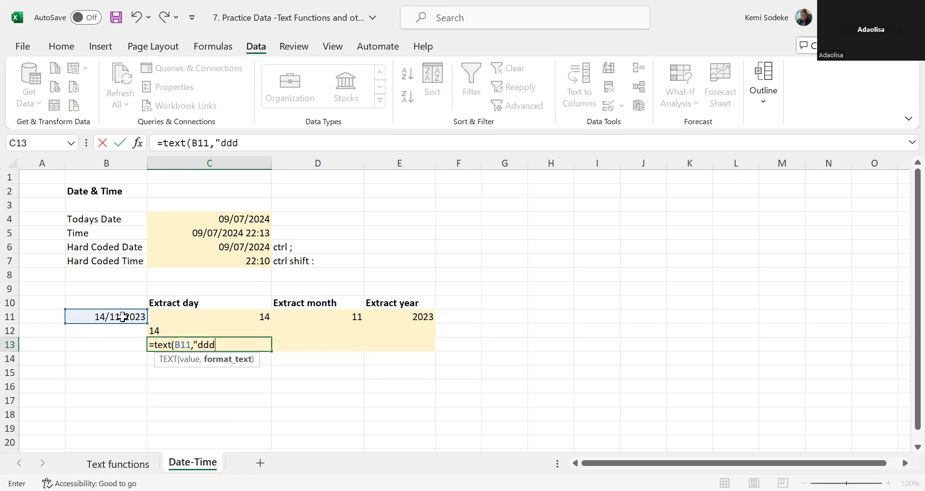
type("\")")
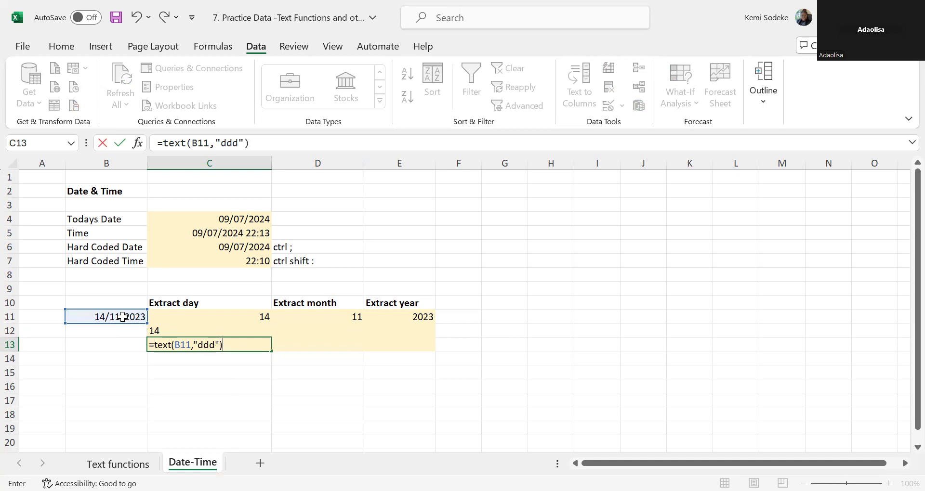
key("Return")
left_click(182, 347)
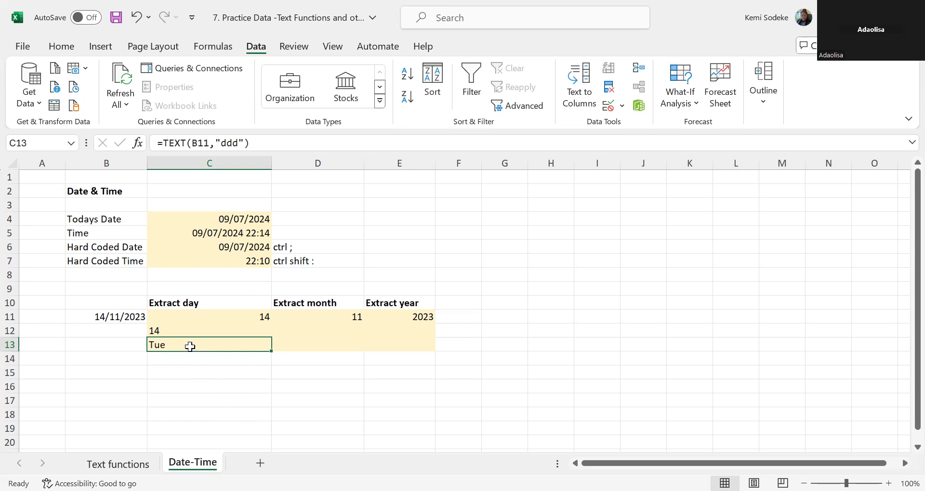
Enter =TEXT(B11,"dddd") in C14 to extract the full weekday name, with a comma separating the two arguments.
left_click(167, 354)
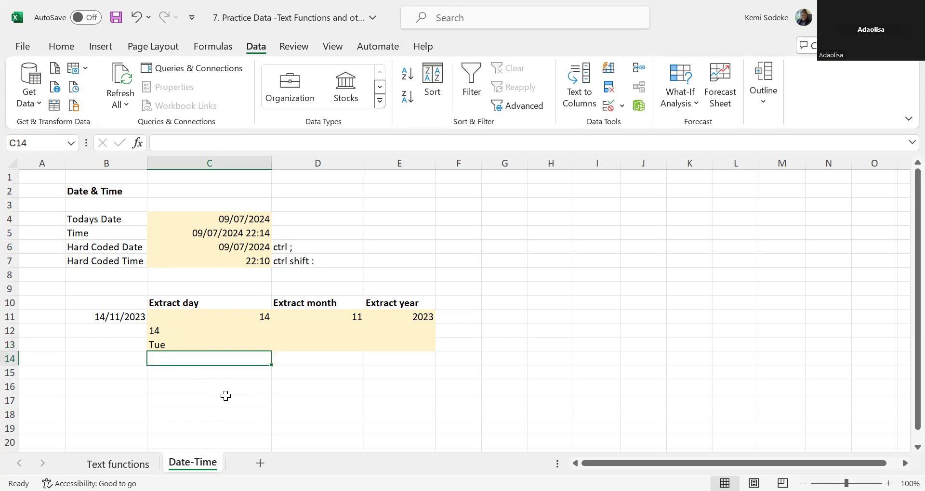
type("=")
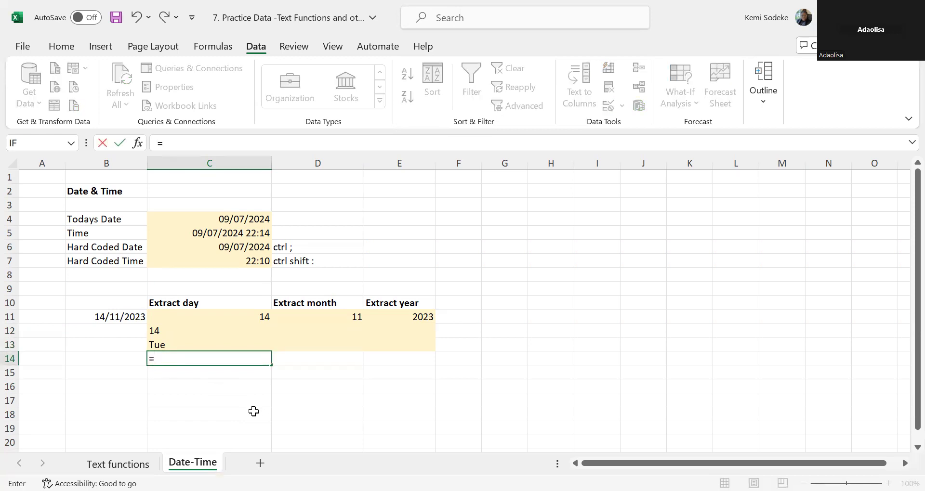
type("text(")
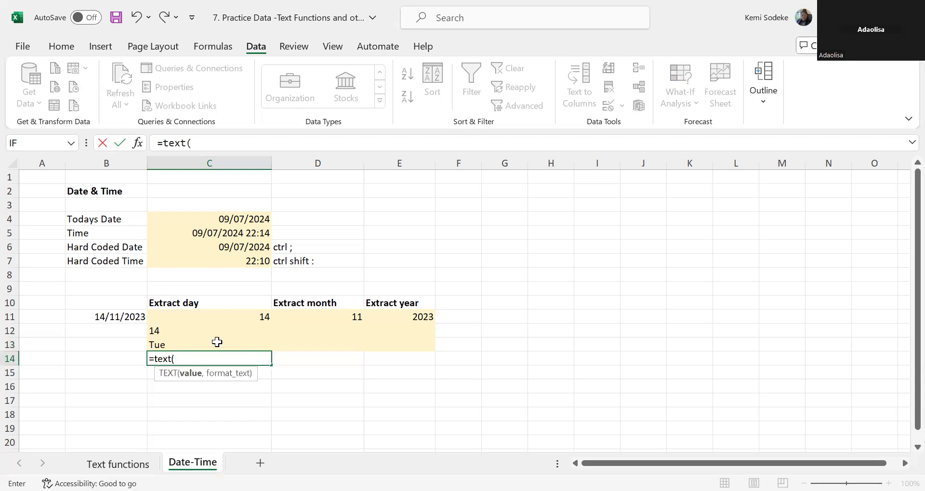
left_click(112, 316)
type("\"")
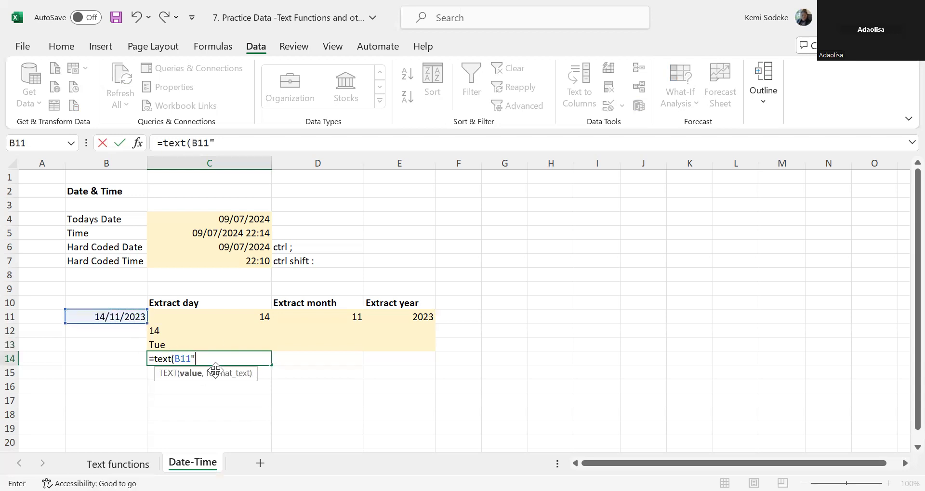
type("dddd\")")
key("Return")
left_click(444, 334)
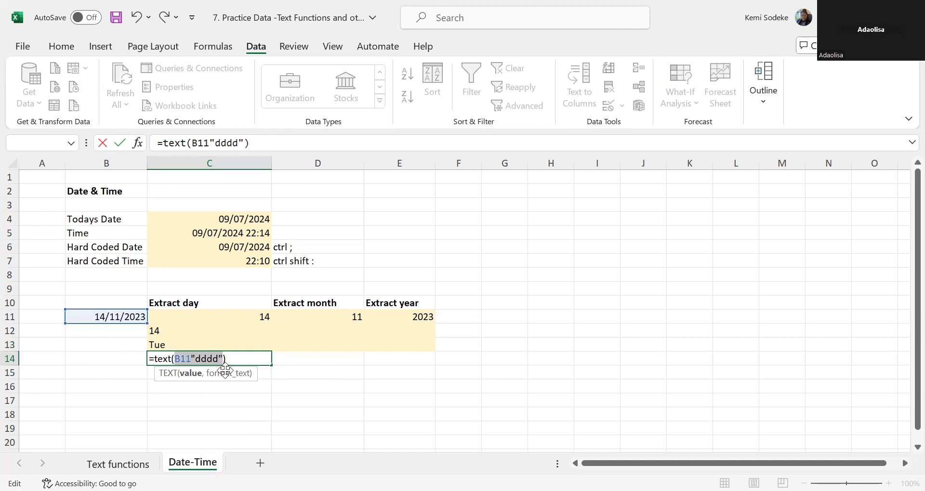
left_click(192, 360)
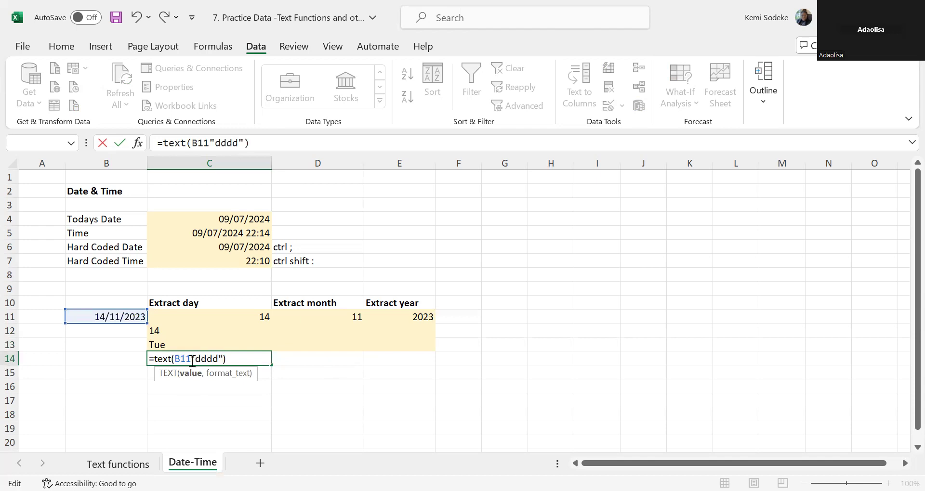
type(",")
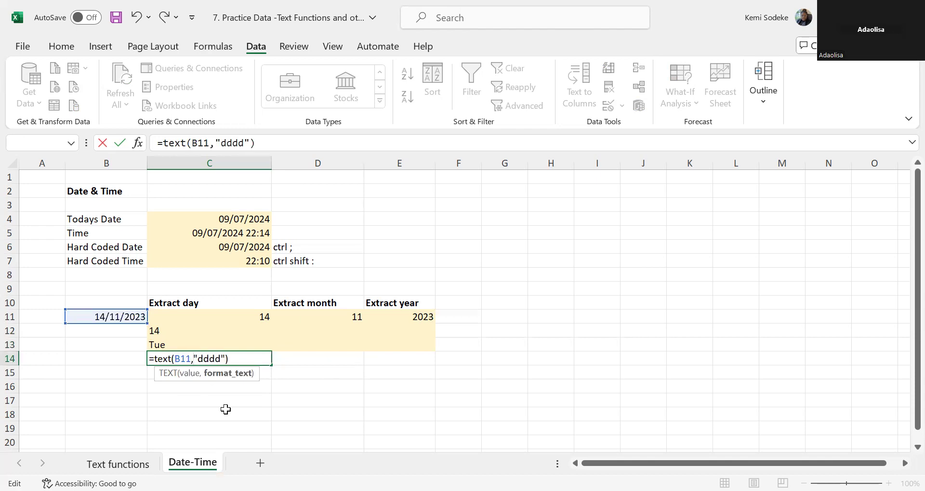
key("Return")
left_click(226, 362)
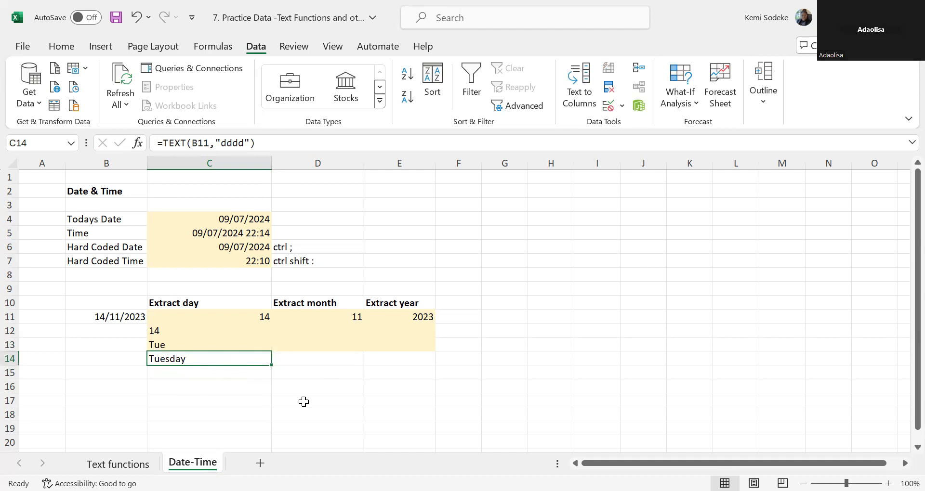
Enter =TEXT(B11,"mm") in D12 to extract the month number from the date.
left_click(341, 315)
left_click(319, 327)
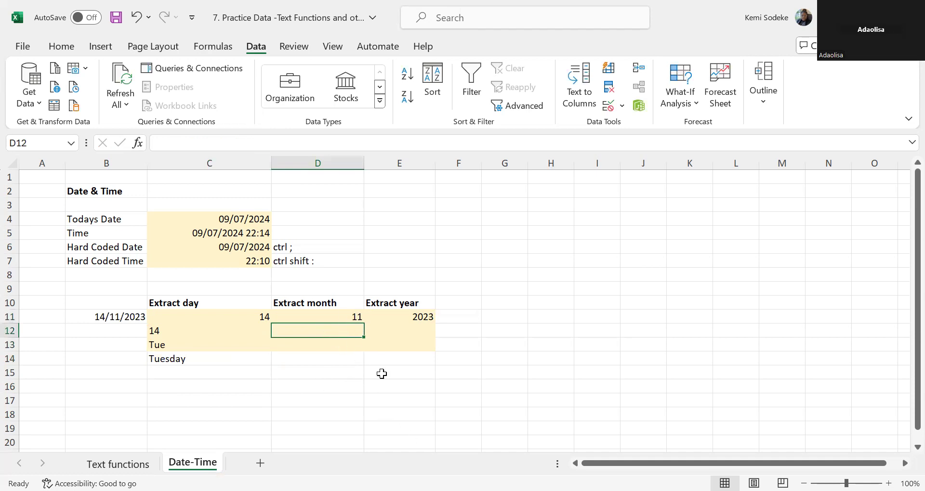
type("=")
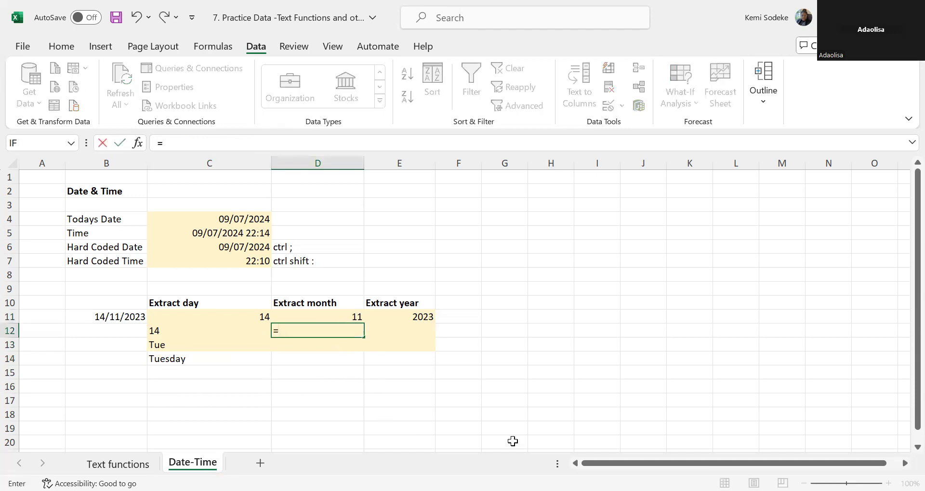
type("text(")
left_click(110, 318)
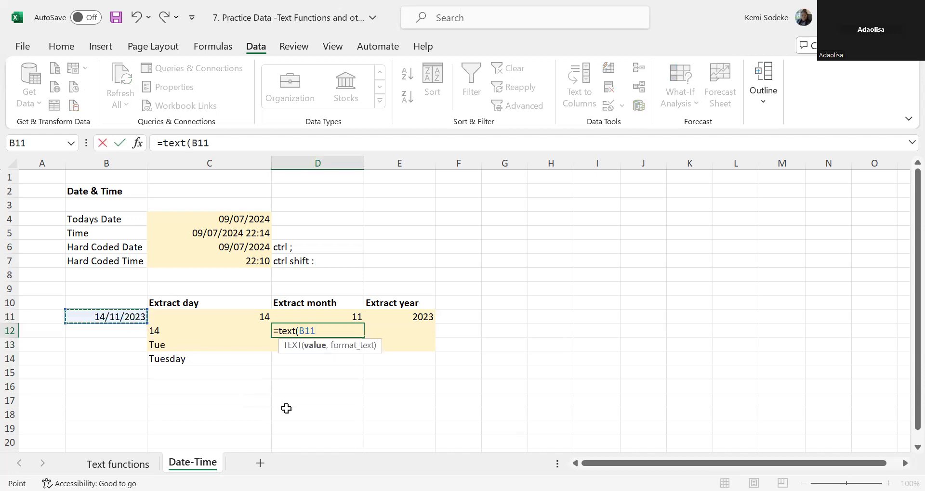
type(",\"mm\"")
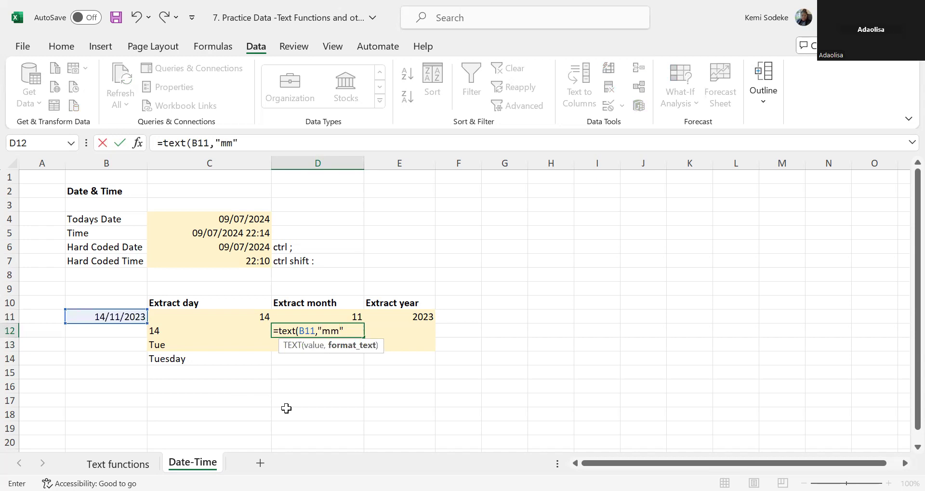
type(")")
key("Return")
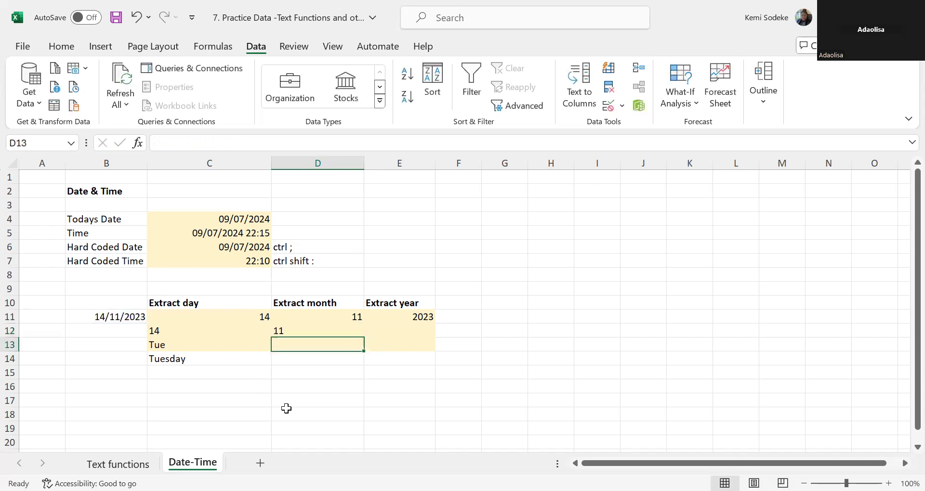
left_click(291, 329)
left_click(310, 345)
Make the date reference in D12's formula absolute as $B$11 and fill the formula down to D14.
left_click(306, 331)
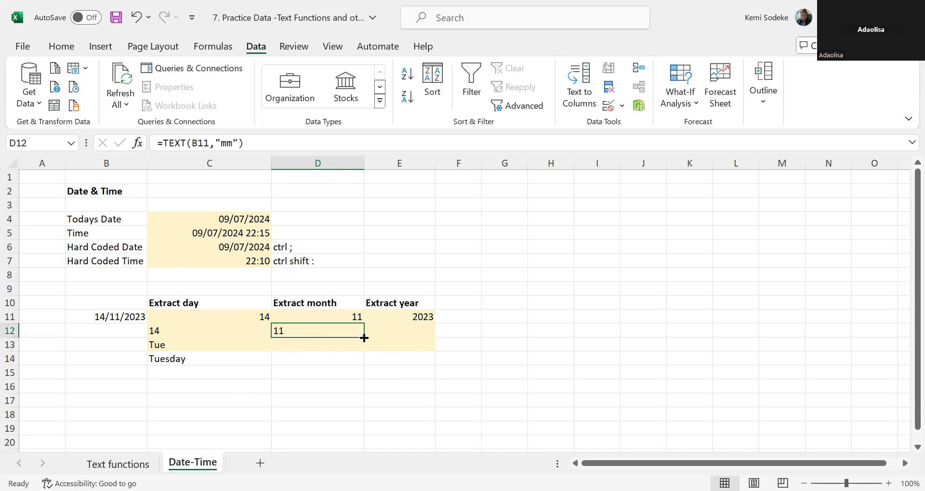
left_click(191, 143)
type("$B")
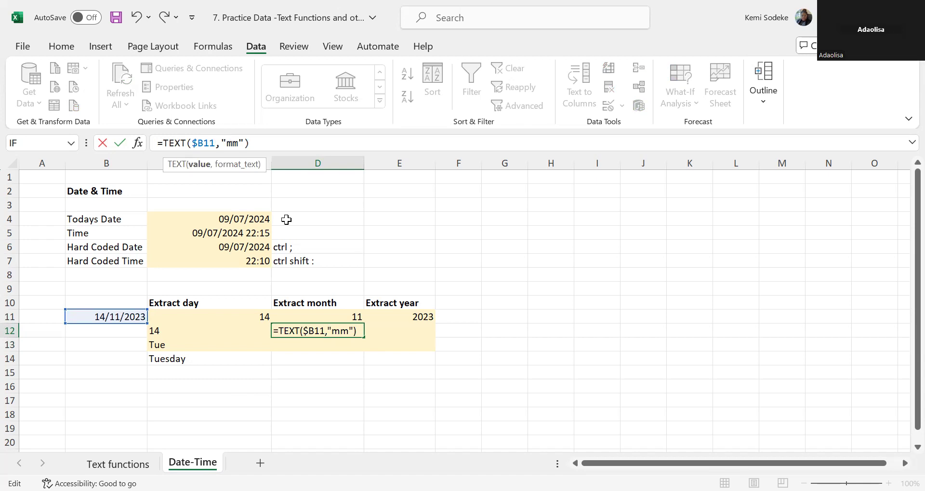
type("$")
key("Return")
left_click(355, 335)
left_click_drag(363, 339, 363, 364)
Change the format text in D13's formula to "mmm" to extract the abbreviated month name.
left_click(307, 343)
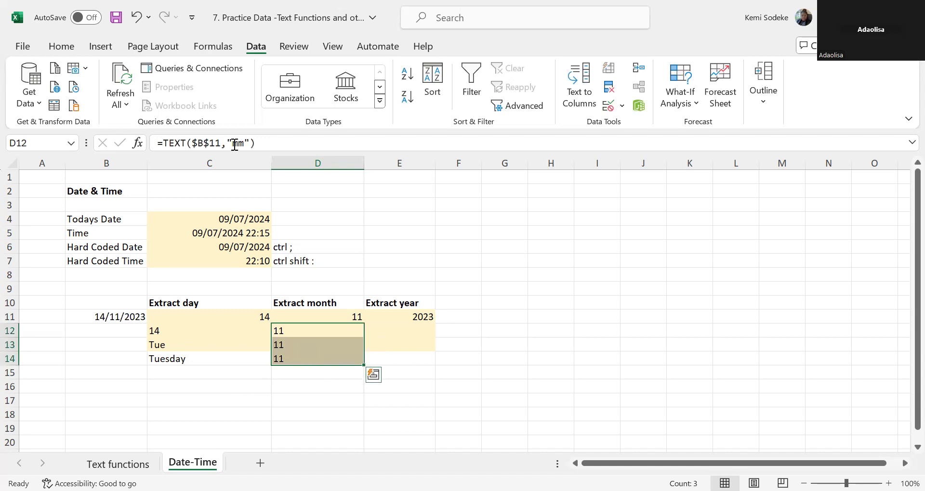
left_click(238, 142)
type("m")
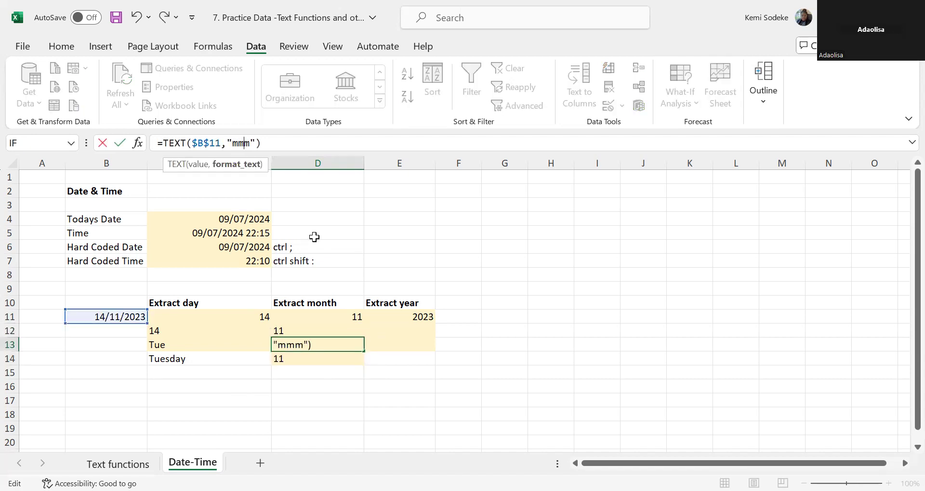
key("Return")
left_click(331, 345)
Change the format text in D14's formula to "mmmm" to extract the full month name.
left_click(312, 357)
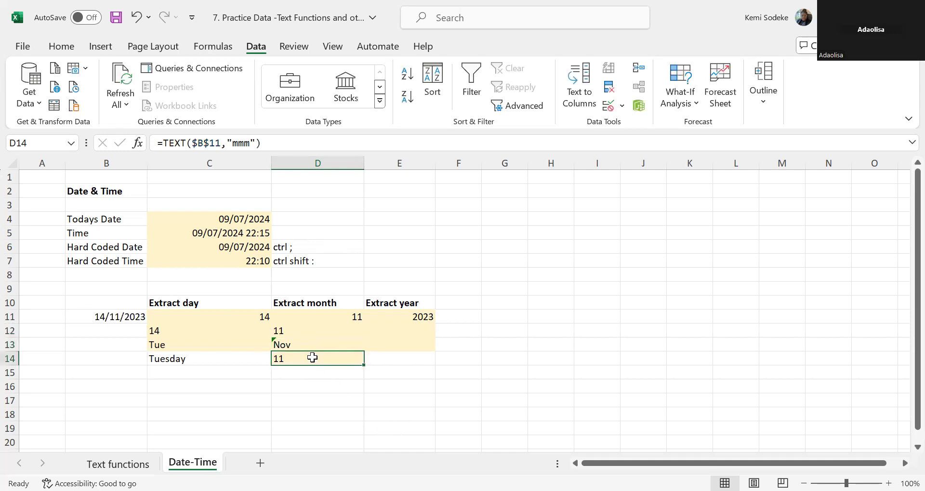
left_click(236, 143)
type("mm")
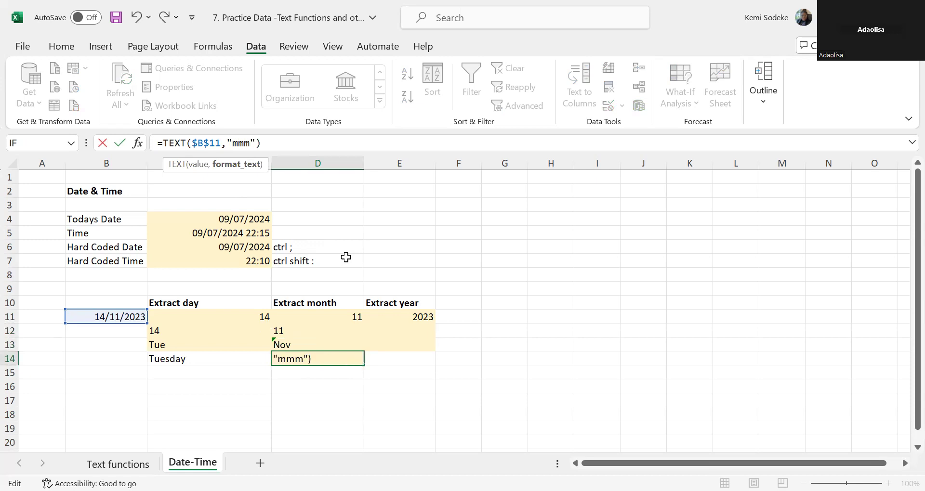
key("Return")
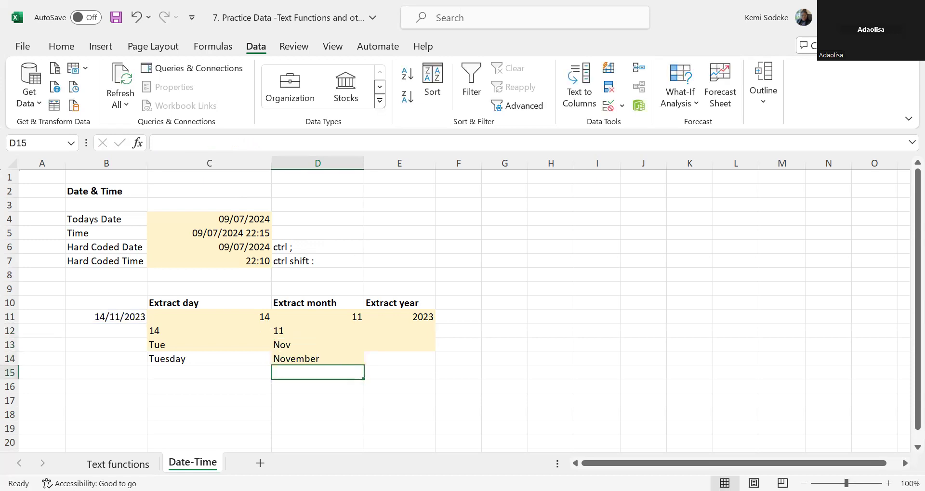
key("alt+Tab")
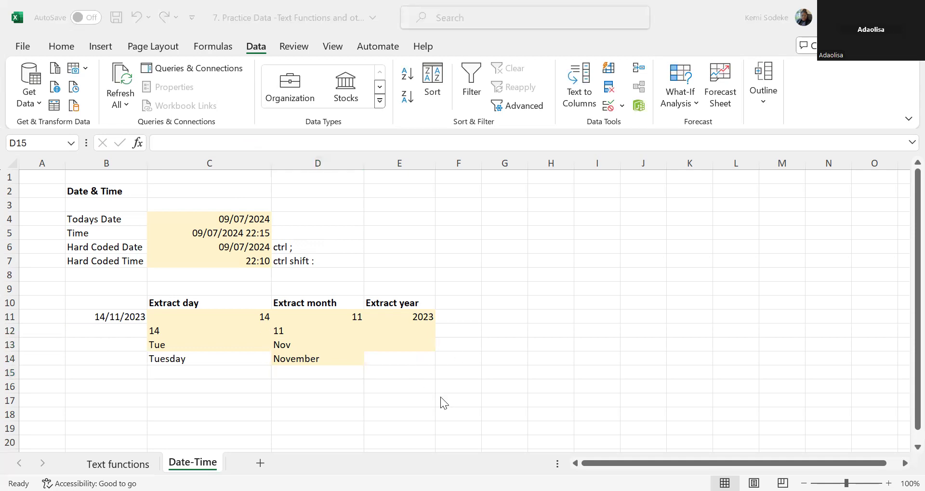
key("alt+Tab")
key("alt+Tab")
key("alt+Tab")
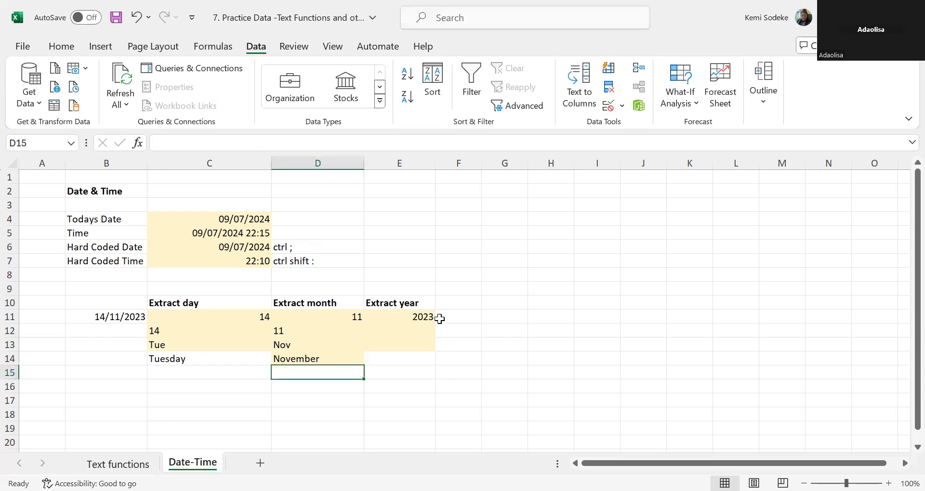
Enter =TEXT(B11,"yy") in E12 to extract the two-digit year from the date.
left_click(408, 330)
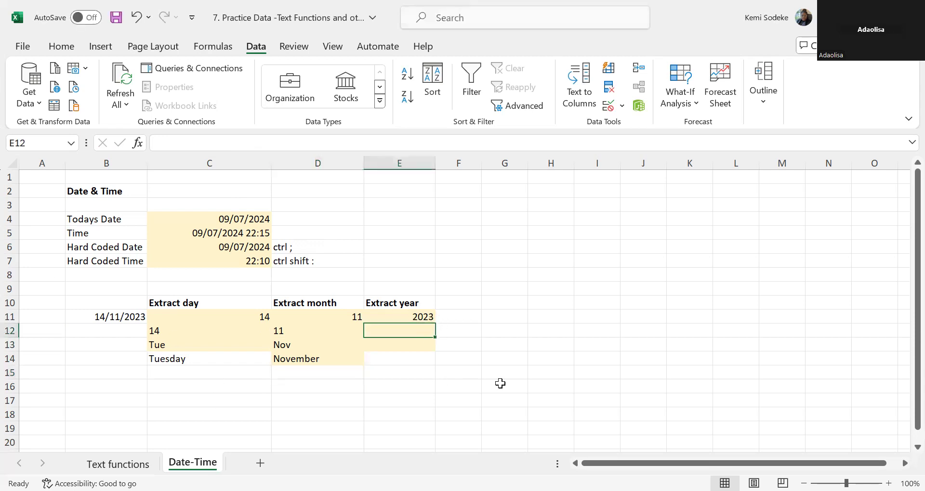
type("=")
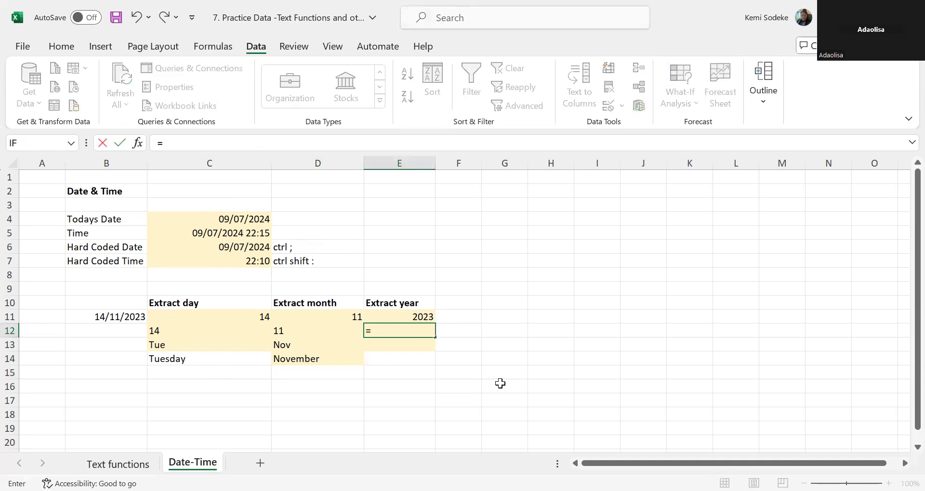
left_click(121, 316)
key("BackSpace")
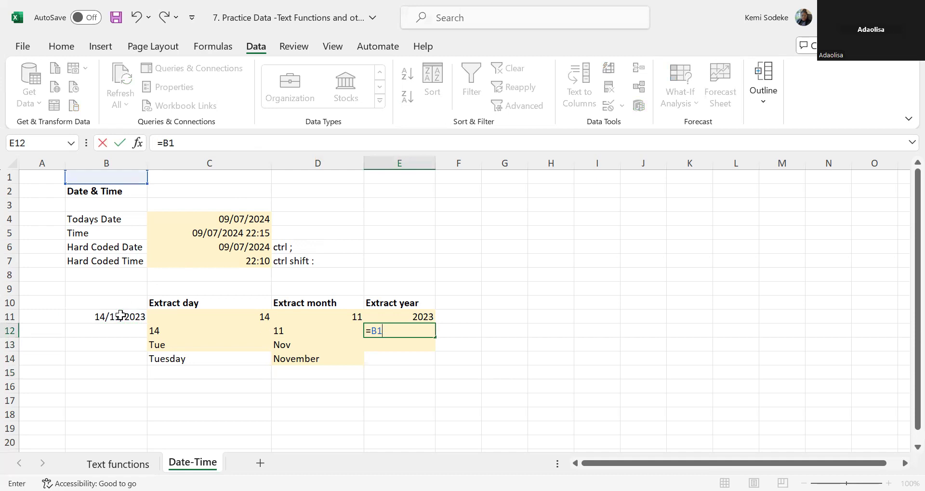
key("BackSpace")
key("BackSpace")
type("text(")
left_click(97, 314)
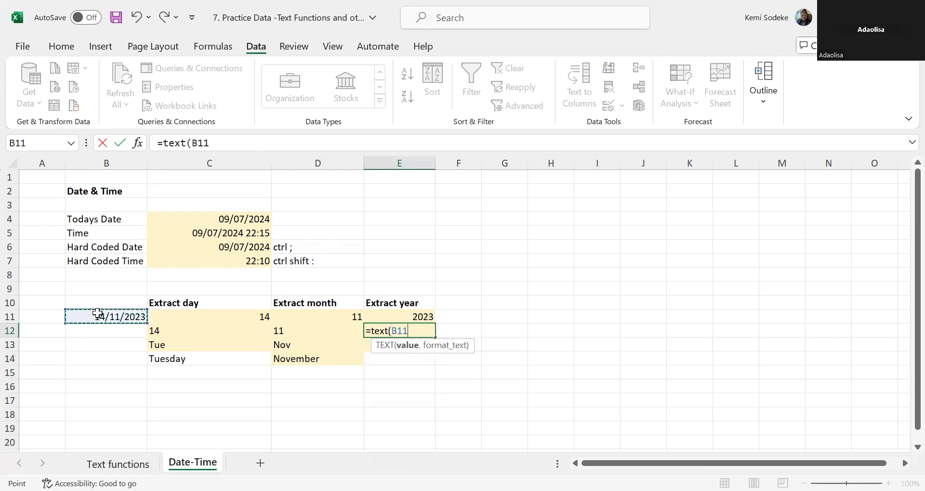
type(",")
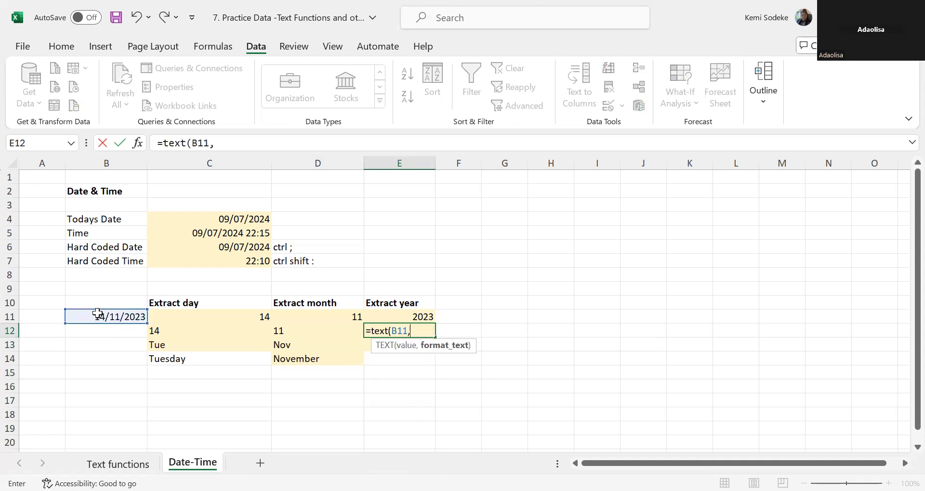
type("\"yy\")")
key("Return")
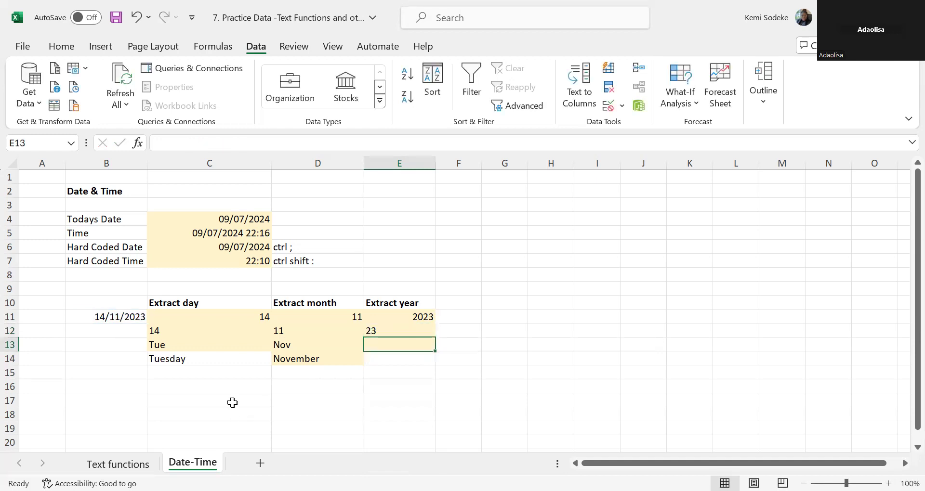
Make the date reference in E12's formula absolute as $B$11 and fill the formula down to E13.
left_click(371, 332)
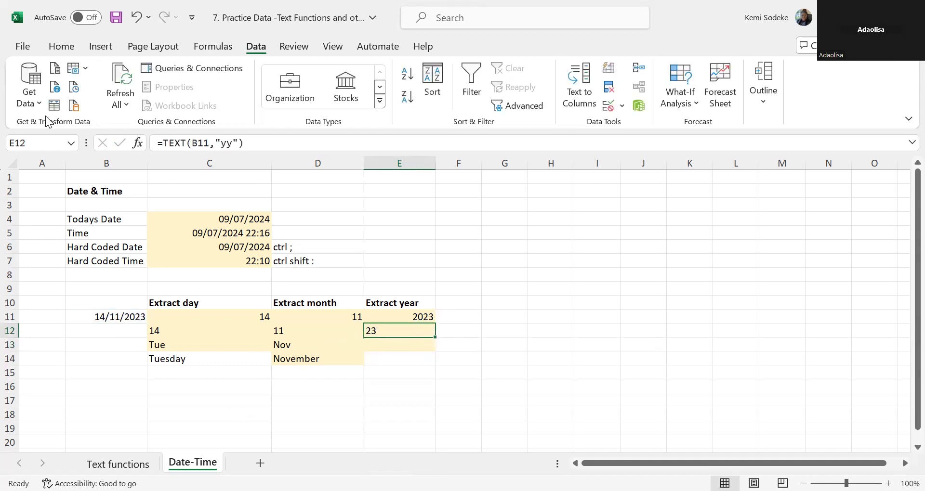
double_click(196, 143)
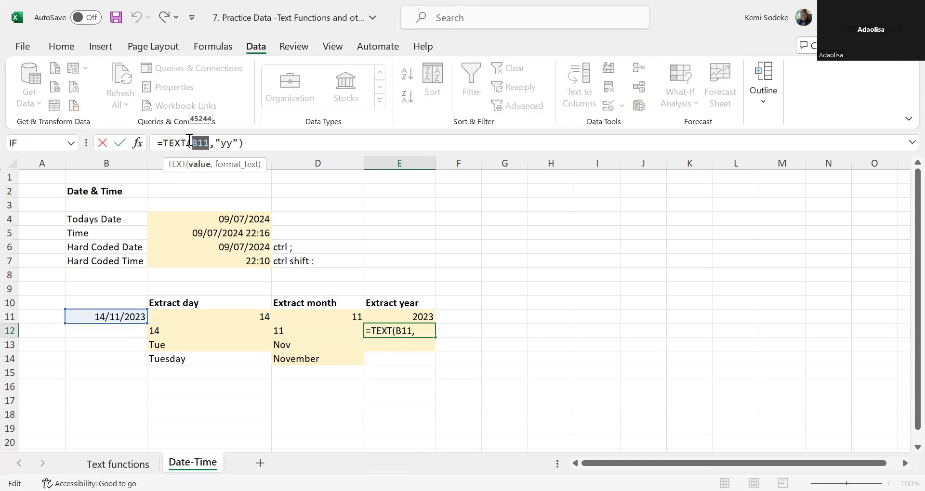
key("F4")
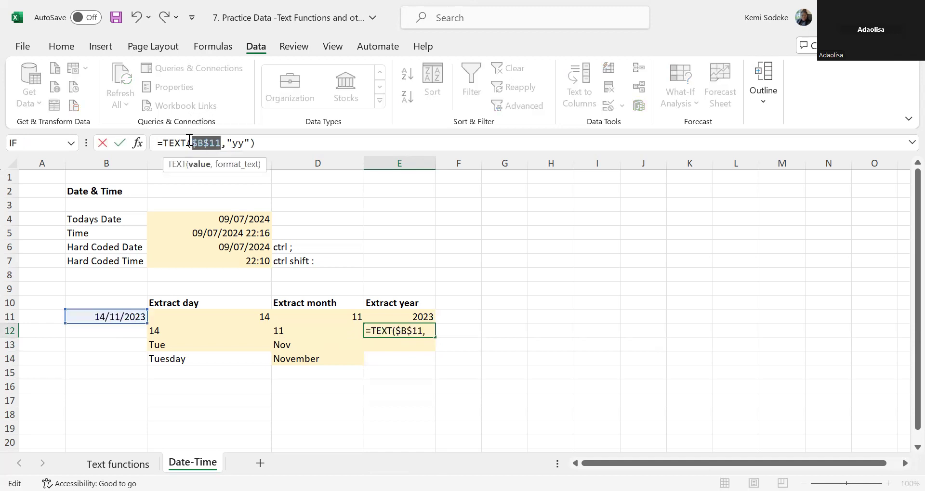
key("Return")
left_click(399, 330)
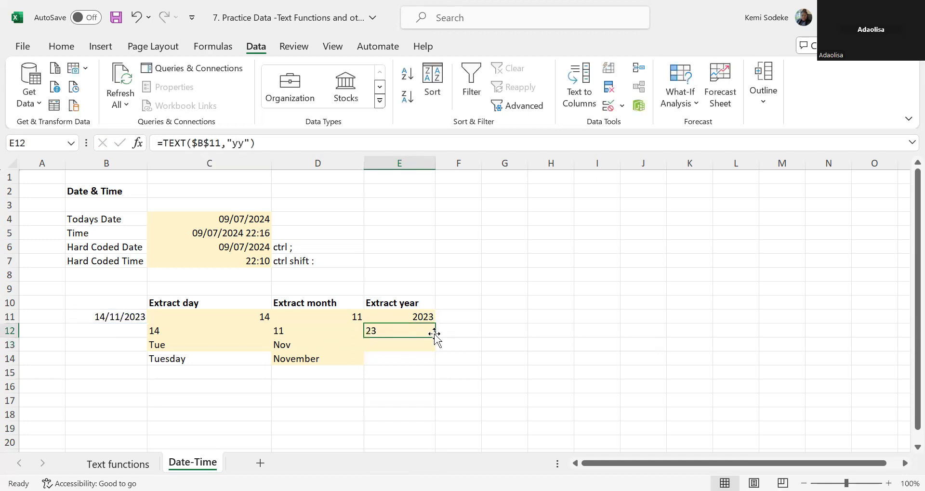
left_click_drag(434, 337, 404, 353)
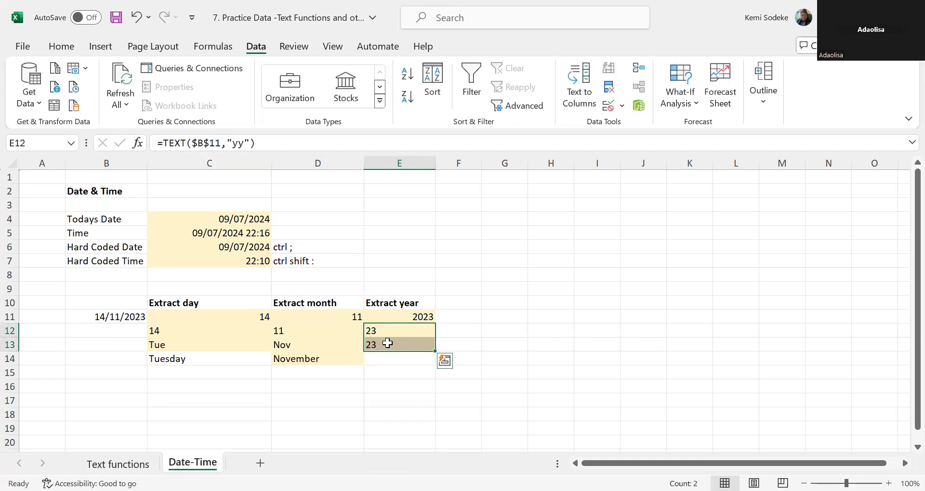
Change the format text in E13's formula to "yyy" to extract the full year.
key("Down")
left_click(240, 145)
left_click(241, 149)
type("y")
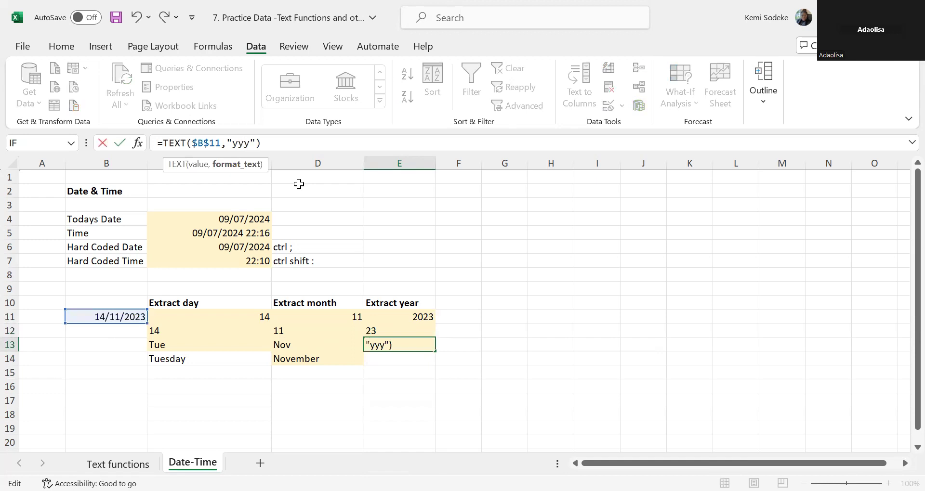
key("Return")
Fill E13's formula down to E14 and change its format text there to "yyyy".
left_click(424, 346)
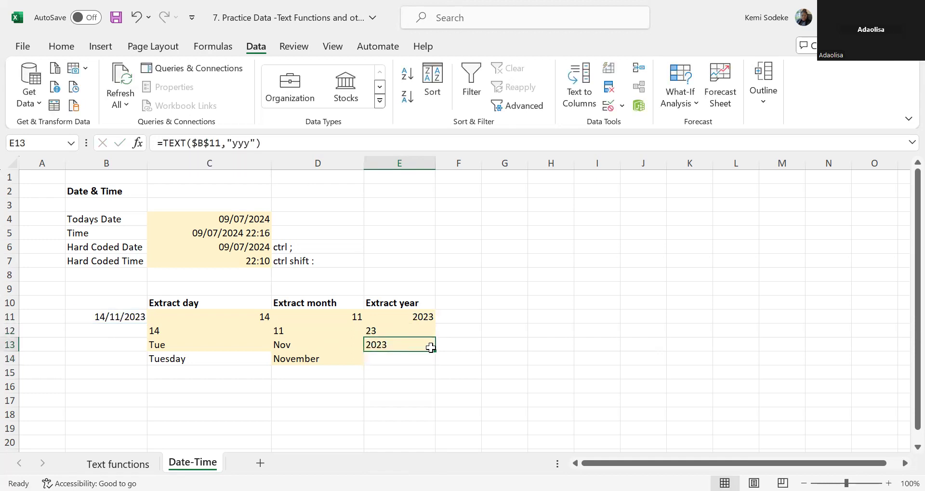
left_click_drag(430, 348, 389, 357)
left_click(245, 143)
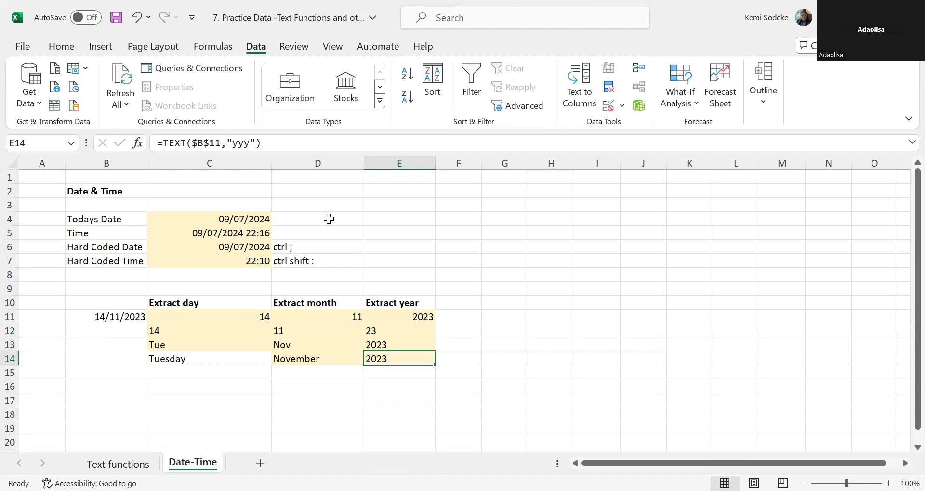
type("y")
key("Return")
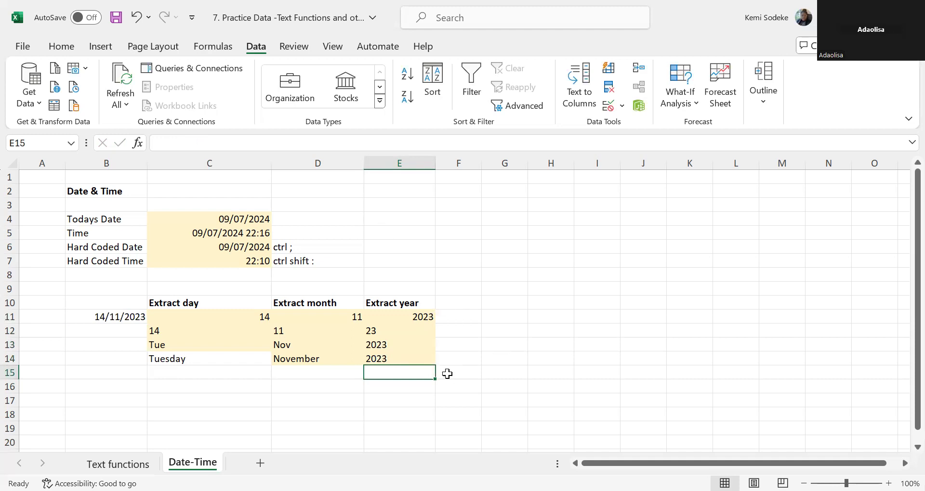
Review the TEXT formulas for day, month and year in C14, D14, E14 and C13.
left_click(291, 400)
left_click(183, 356)
left_click(288, 355)
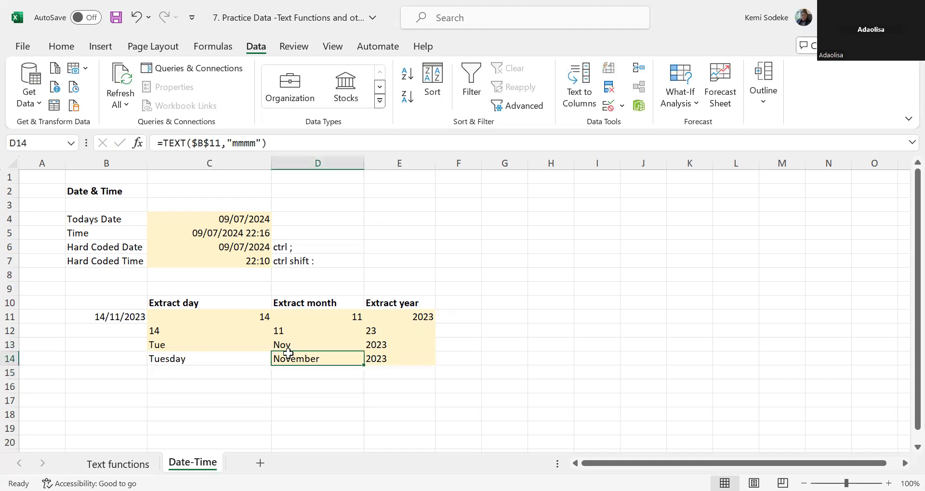
left_click(403, 356)
left_click(204, 354)
left_click(193, 344)
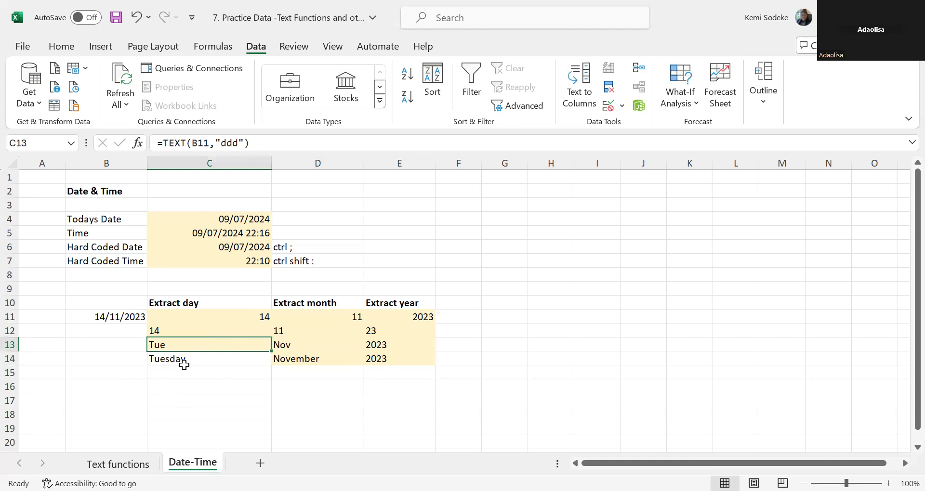
Enter =LEFT(B11,2) in C15 to try taking the first two characters of the date.
left_click(206, 375)
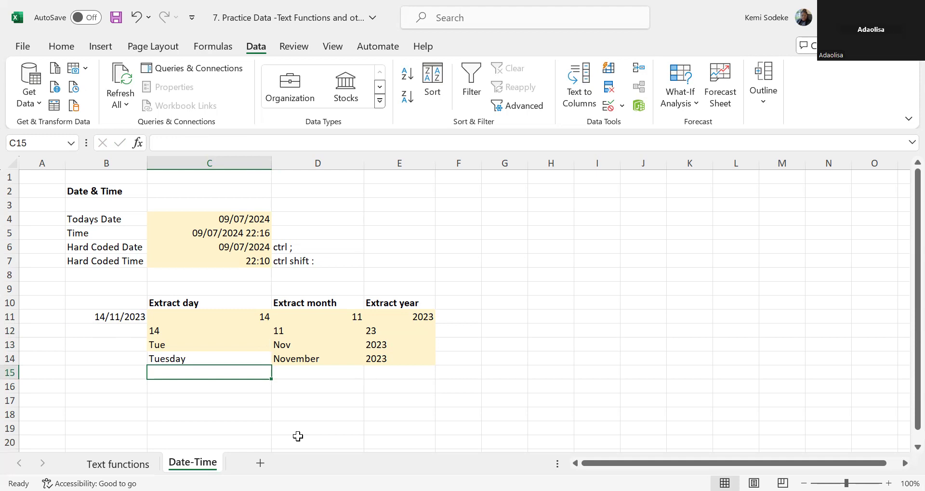
type("=")
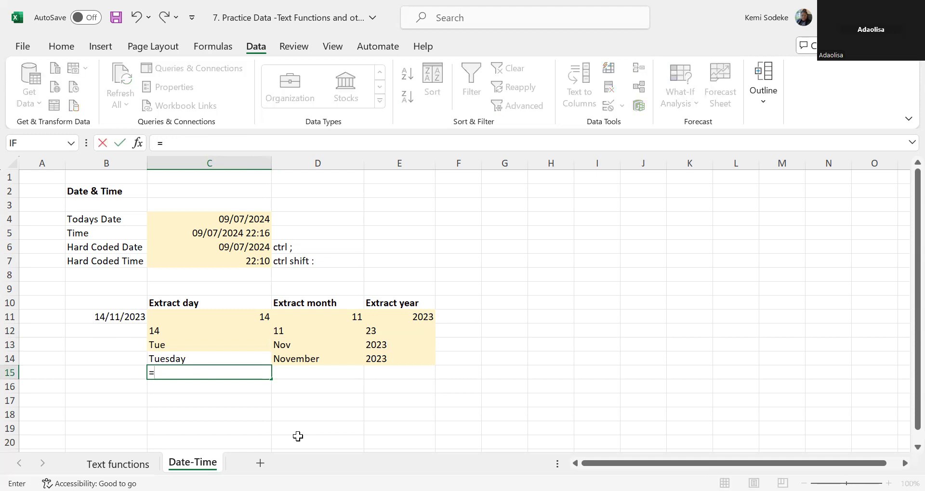
type("left")
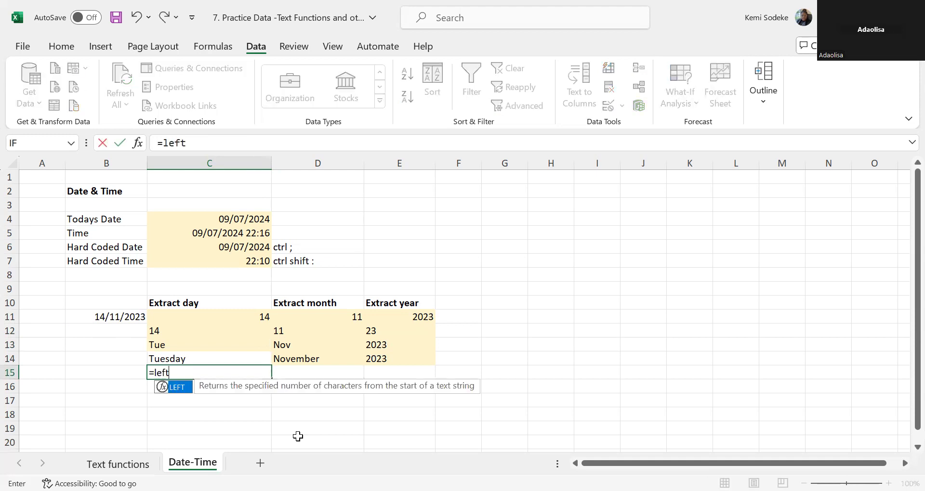
type("(")
left_click(117, 317)
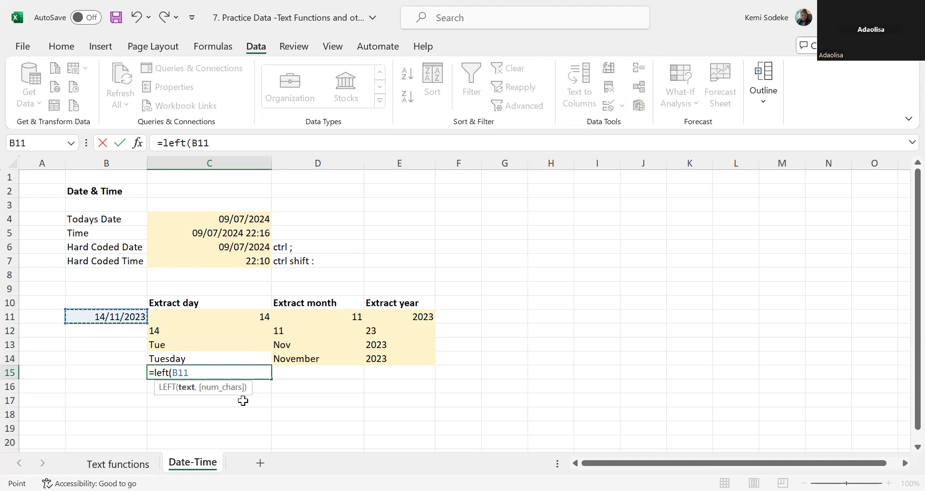
type(",2")
key("Return")
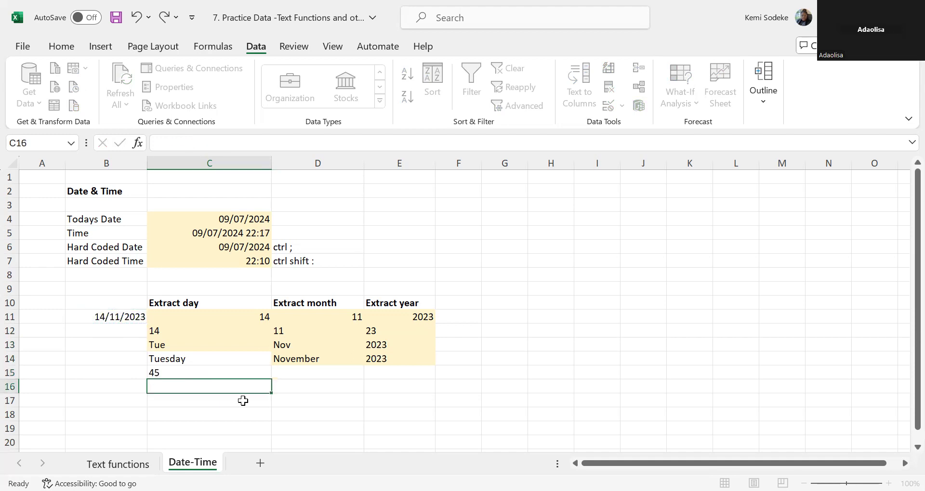
Compare the LEFT formula in C15 with the day extraction in C12.
left_click(196, 377)
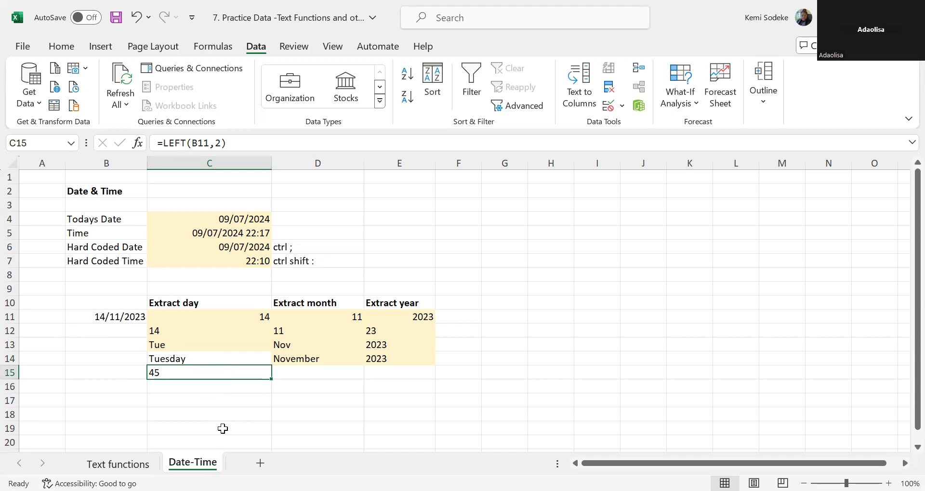
left_click(179, 333)
left_click(184, 374)
left_click(543, 374)
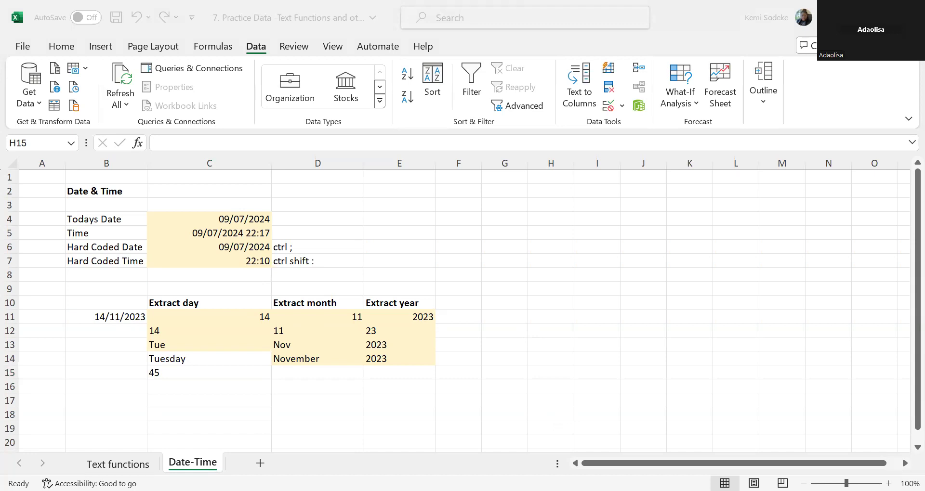
left_click(468, 271)
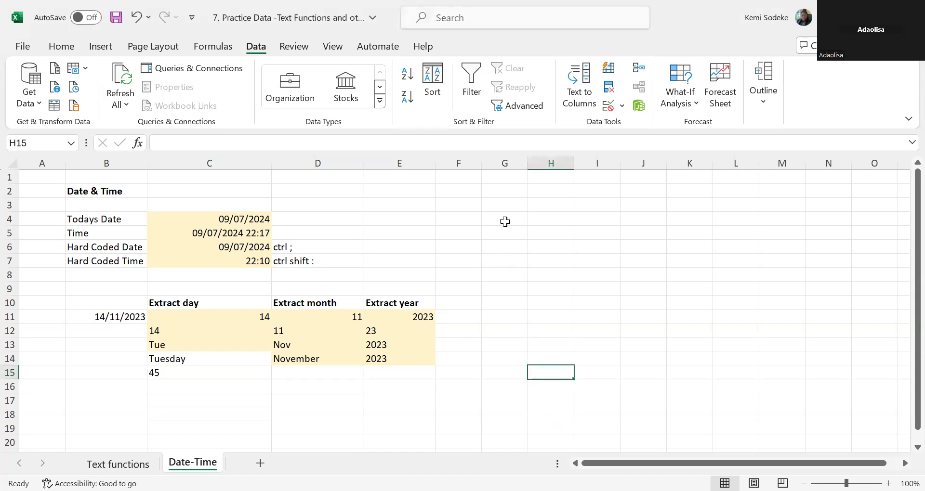